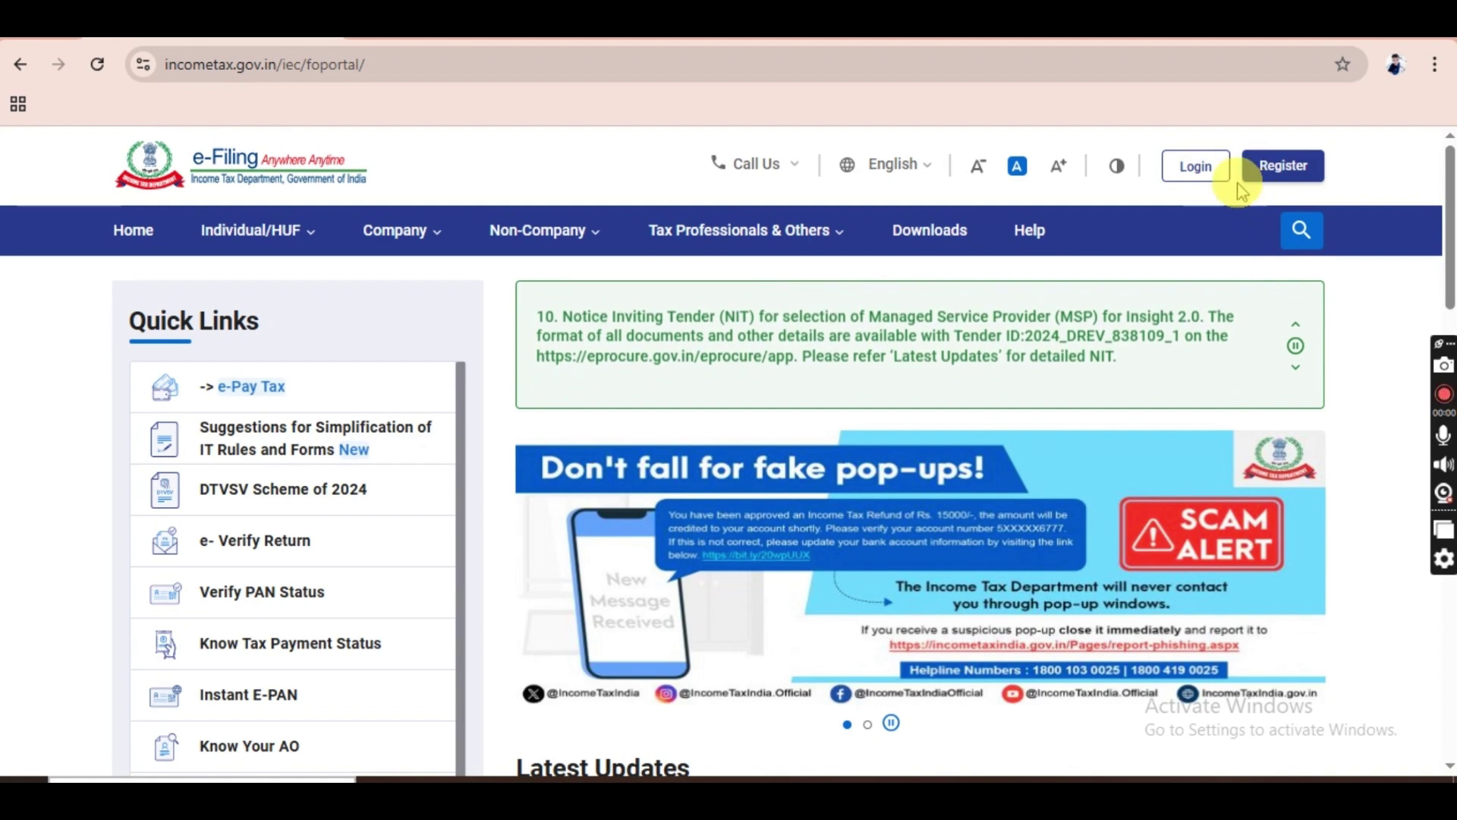
Open the e-Filing login page and start entering the PAN/User ID.
left_click(1197, 164)
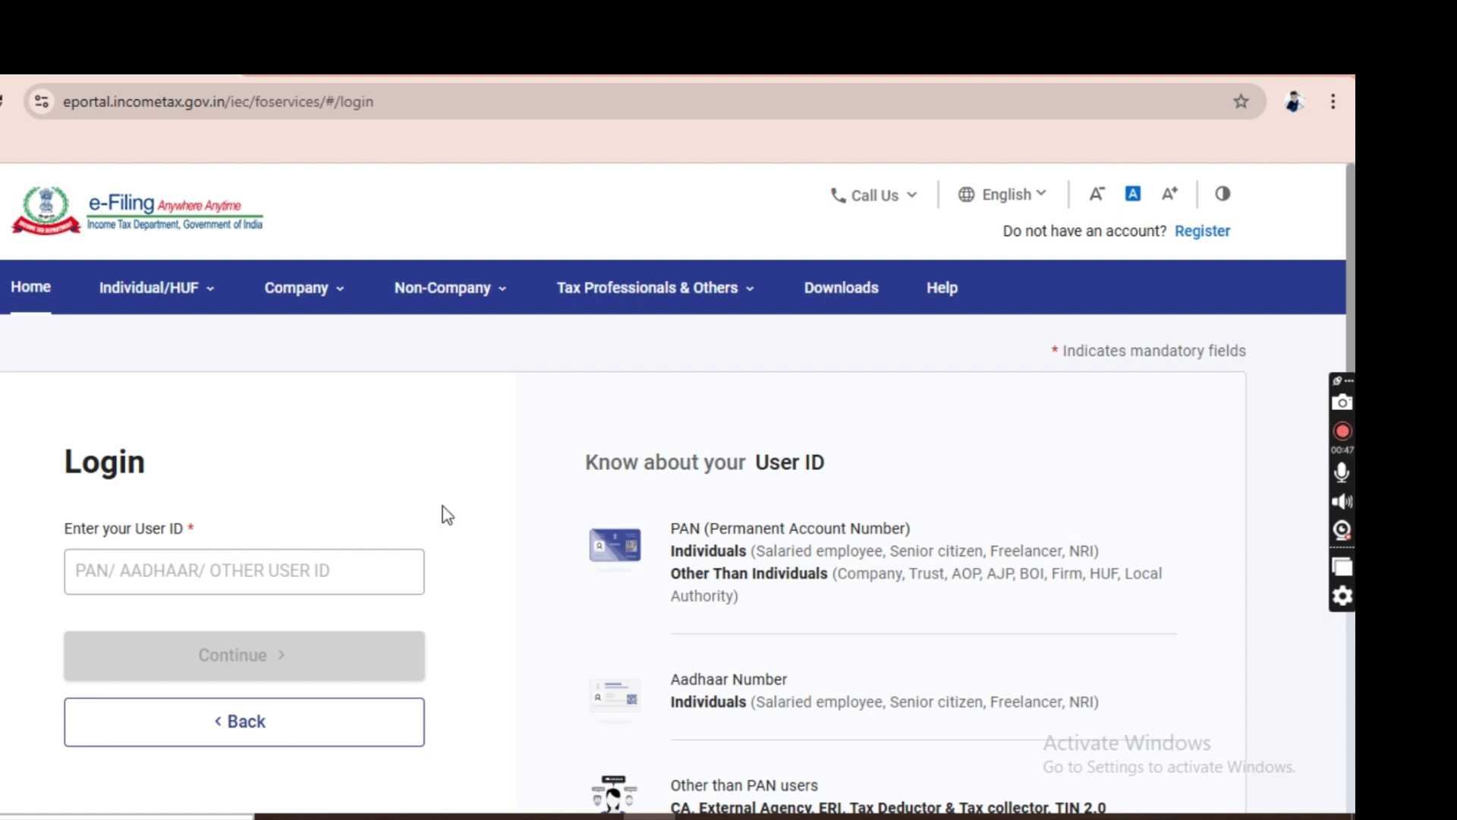
left_click(303, 575)
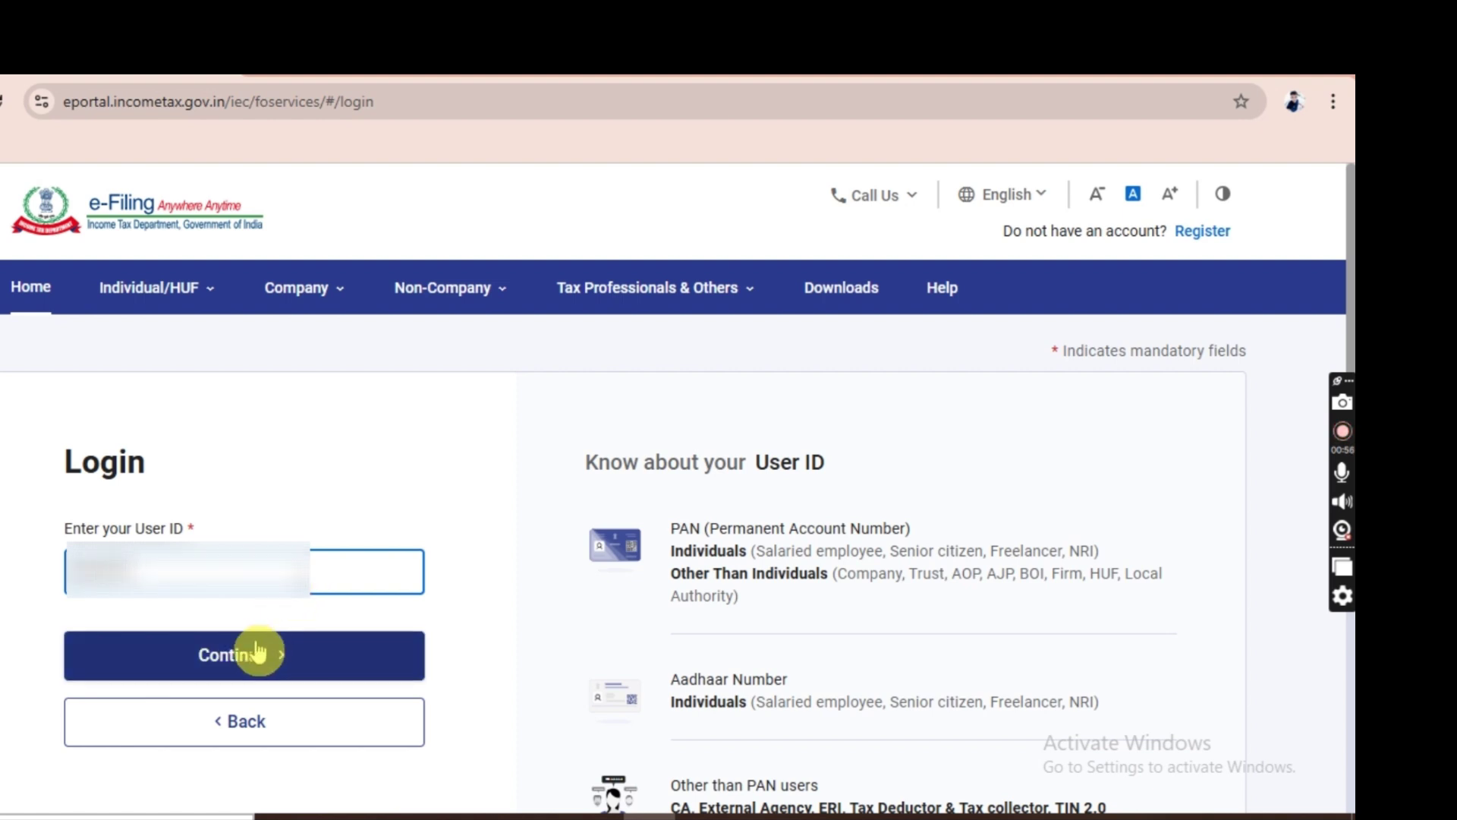
Continue the login, then go to View Form 26AS and confirm the TRACES disclaimer.
left_click(235, 651)
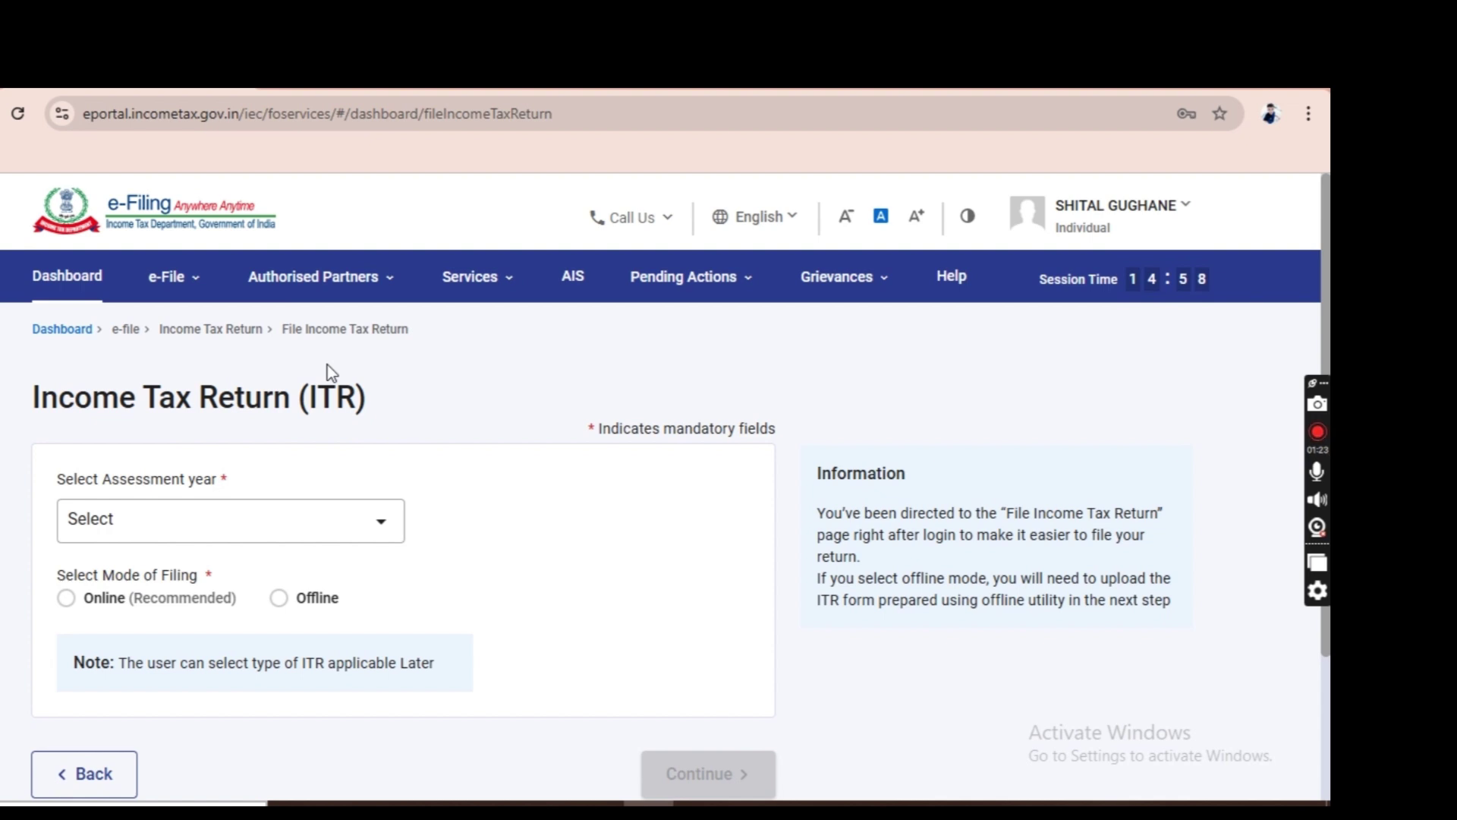
left_click(171, 278)
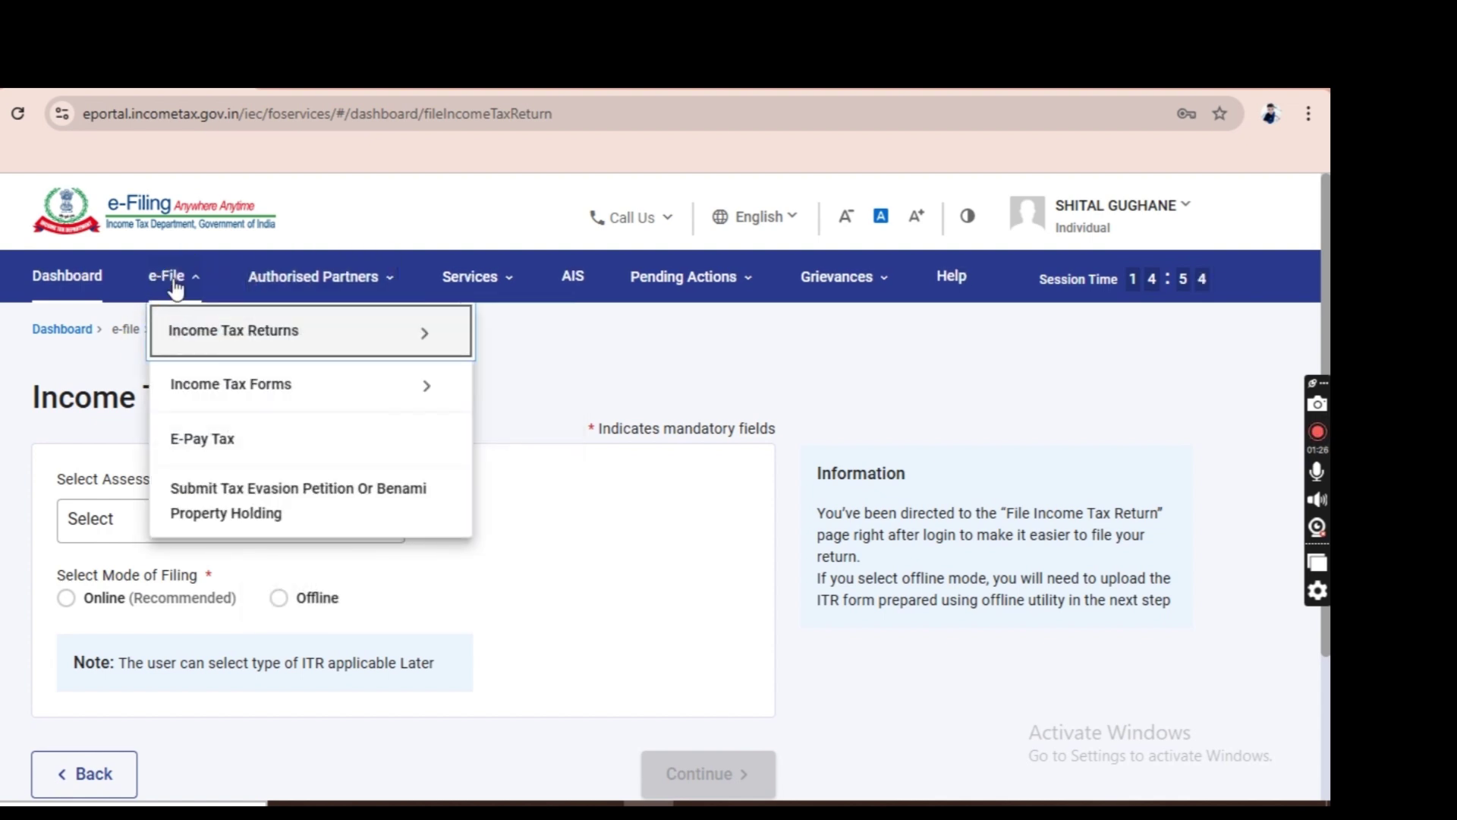
left_click(253, 328)
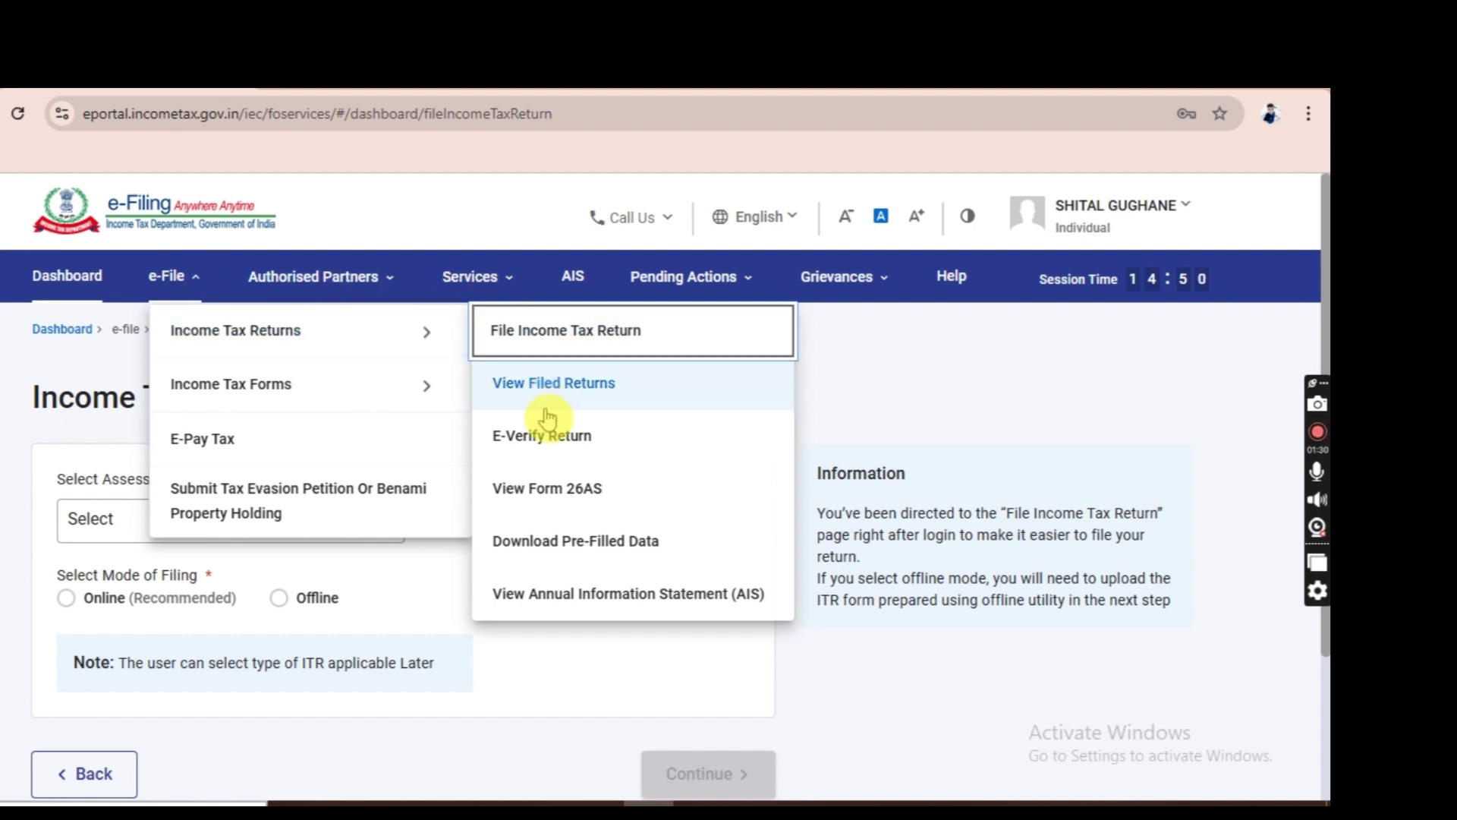
left_click(551, 490)
left_click(839, 673)
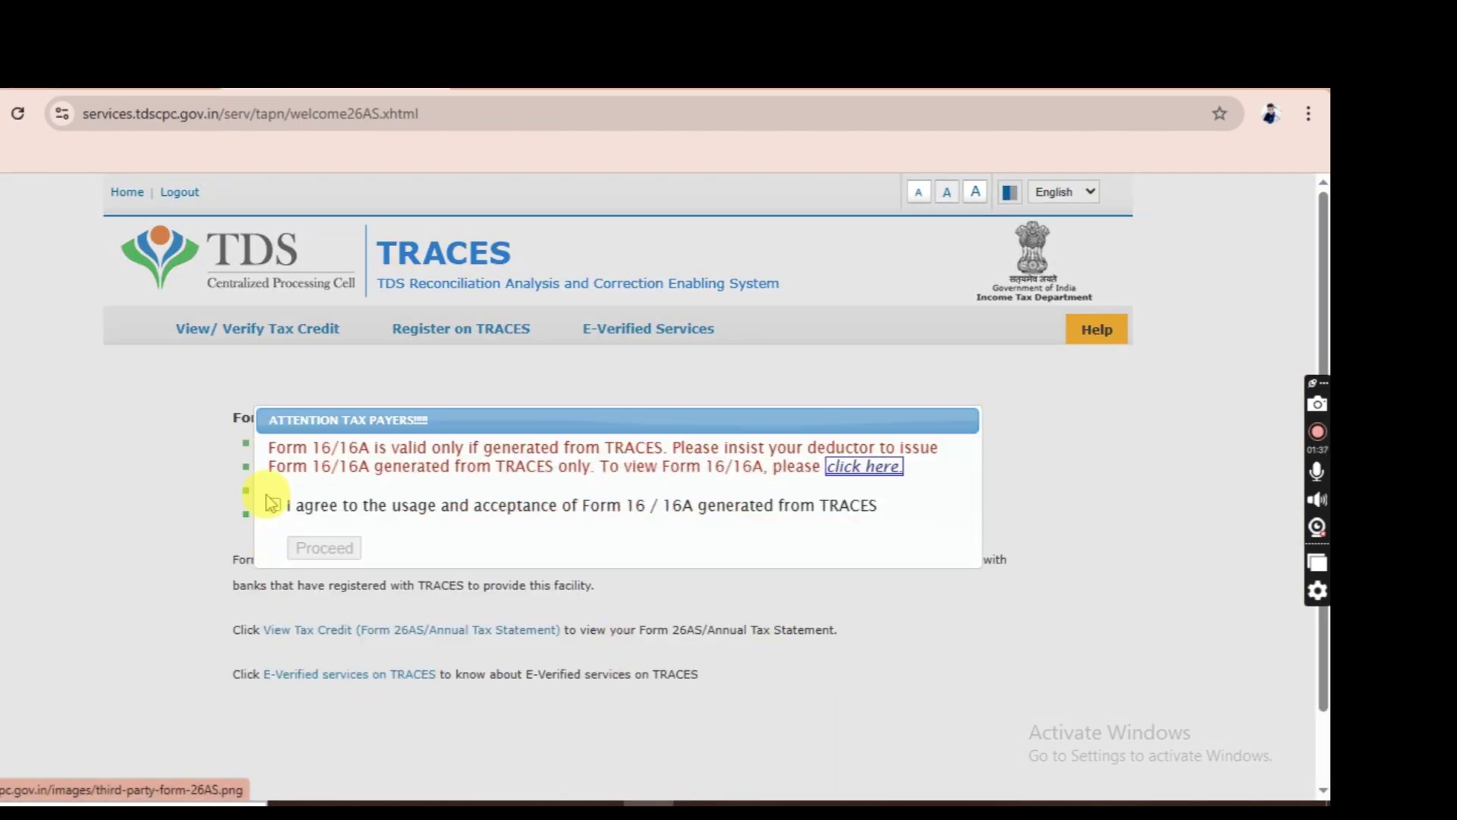
Accept the TRACES Form 16/16A notice and open the Form 26AS tax credit statement.
left_click(275, 506)
left_click(325, 547)
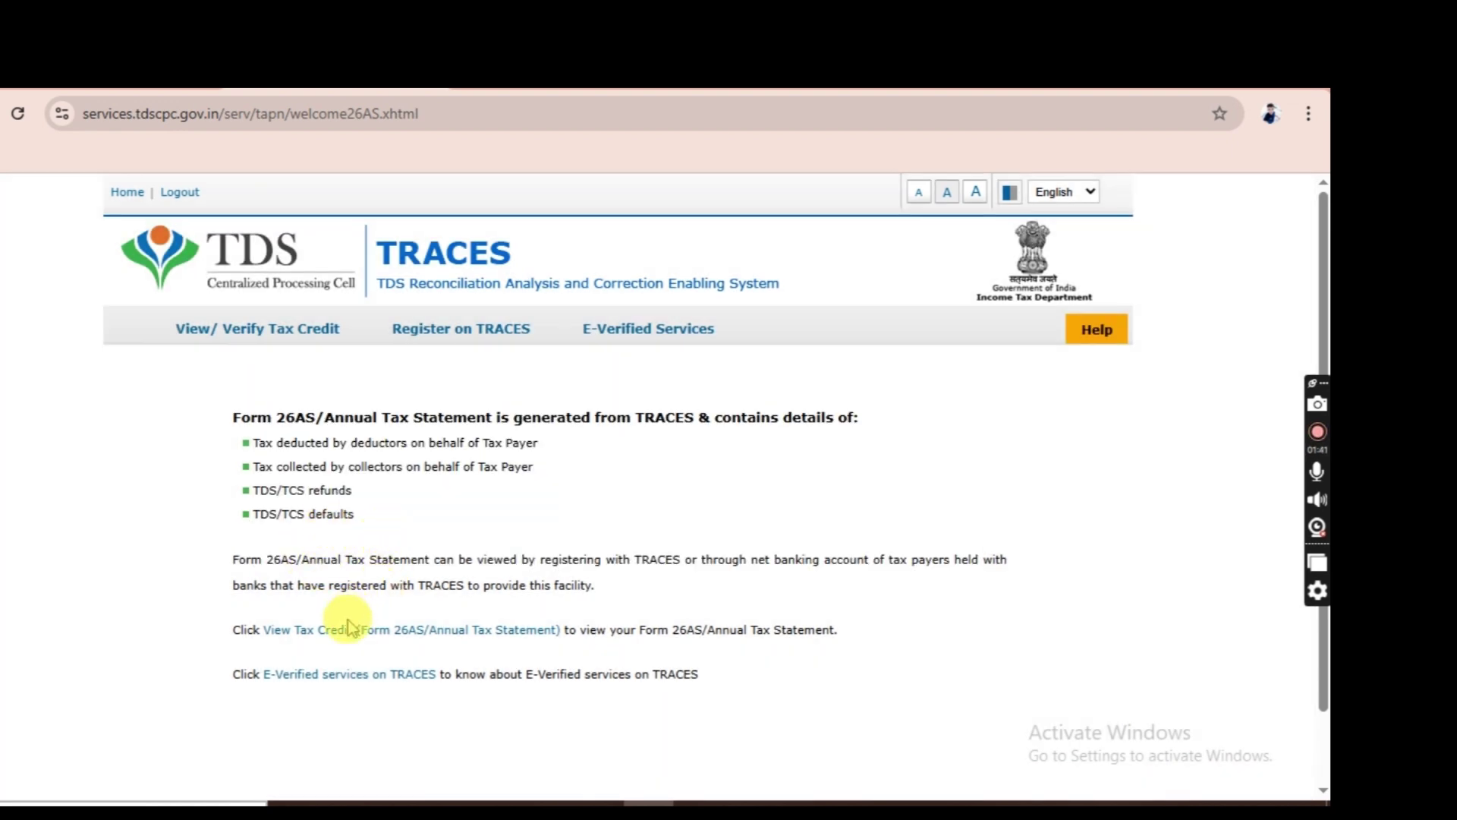
left_click(354, 641)
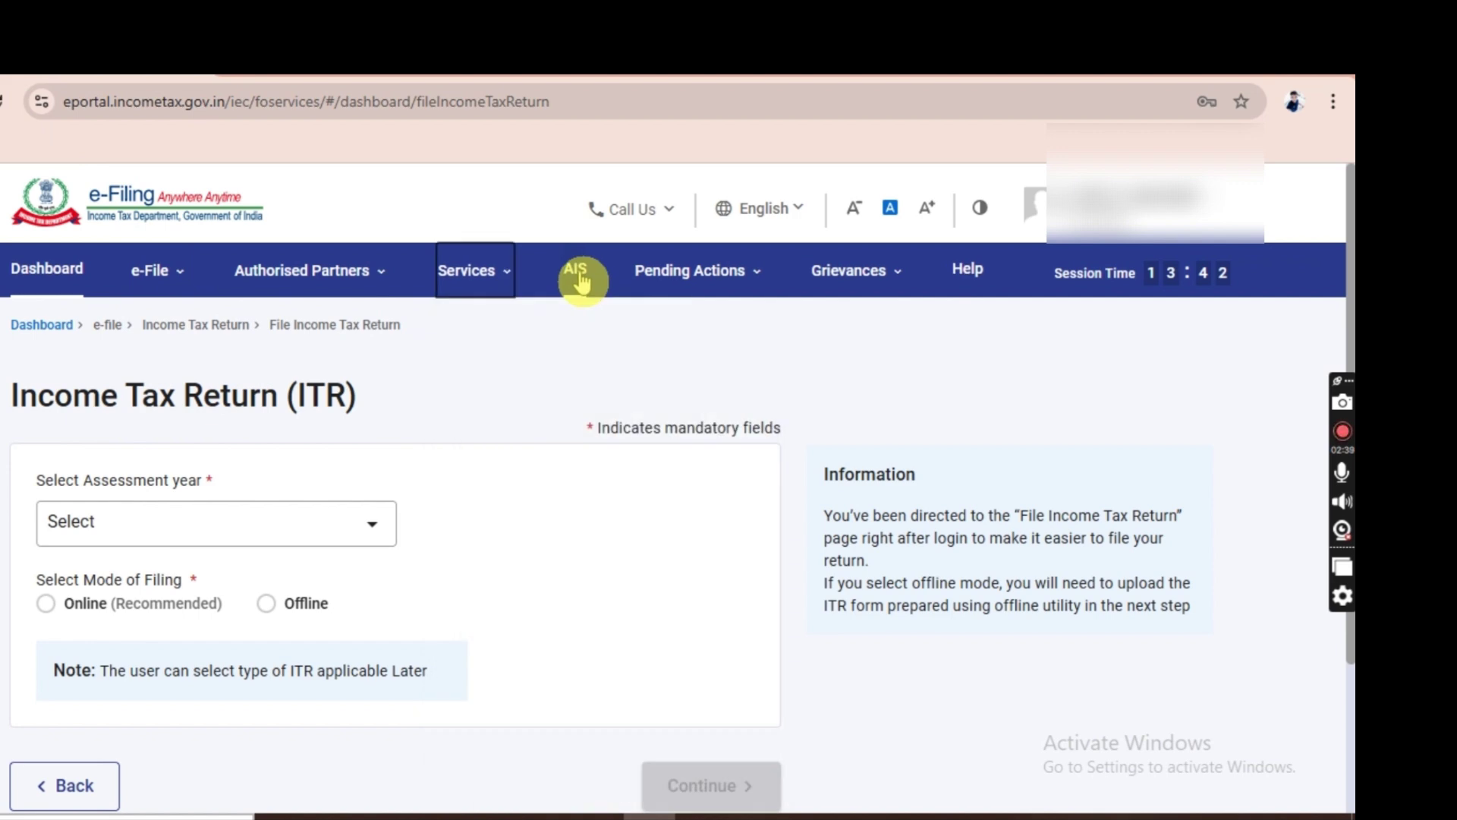
Open the Annual Information Statement and proceed to the AIS Compliance Portal.
left_click(579, 280)
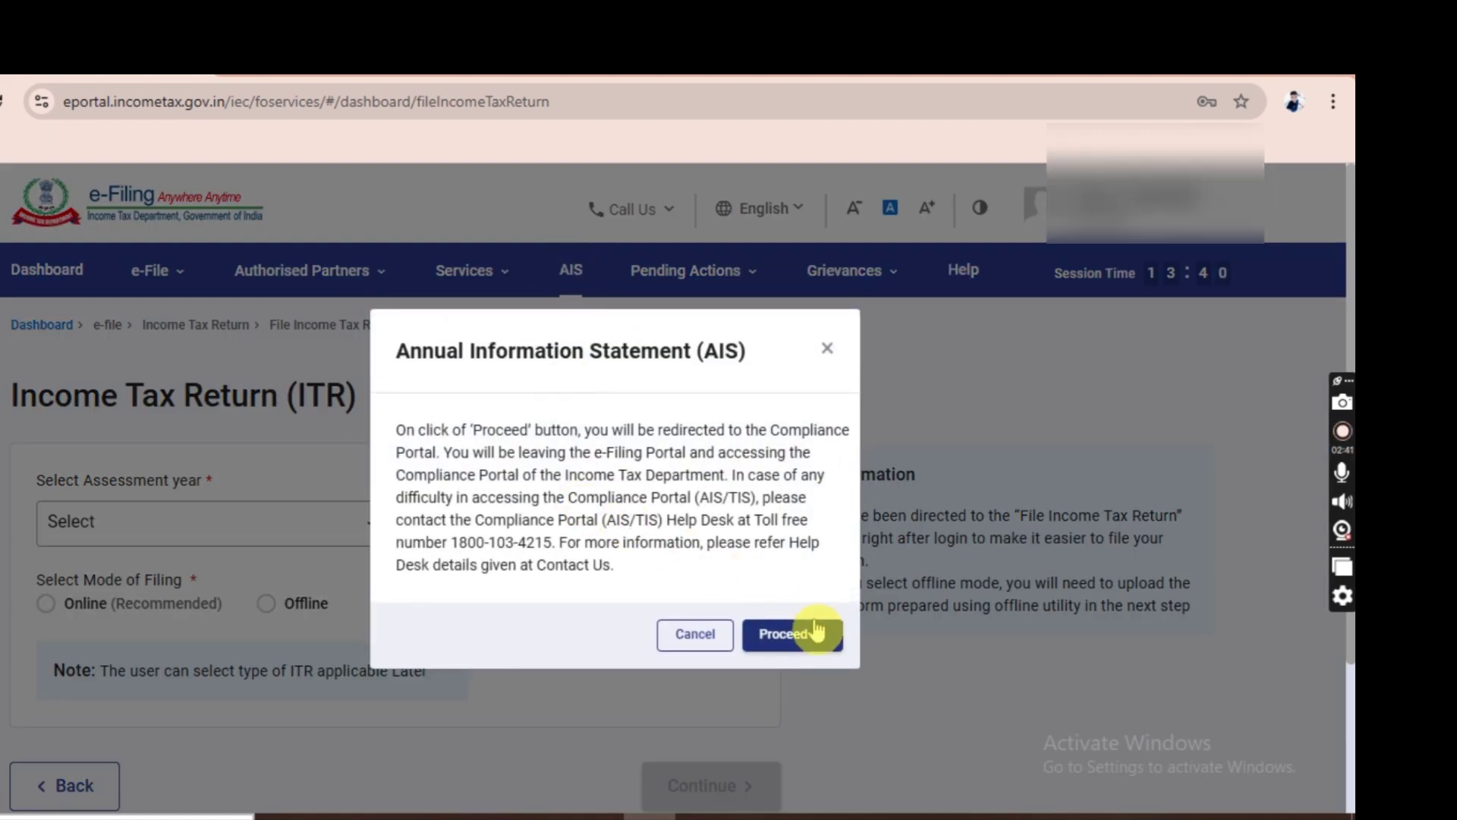
left_click(815, 640)
left_click(367, 480)
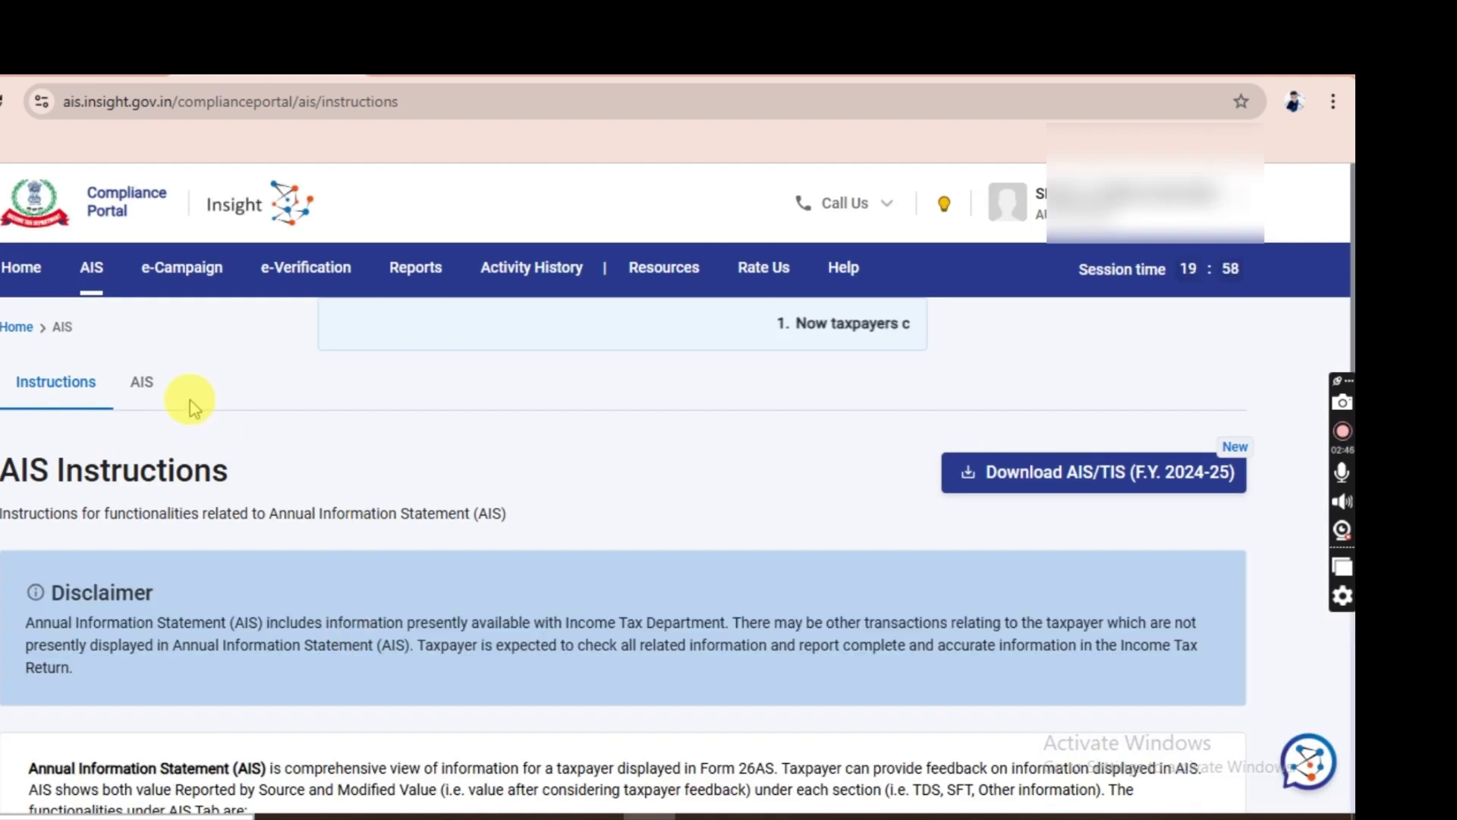
Download the TIS PDF for F.Y. 2024-25 from the AIS tab and open it.
left_click(144, 389)
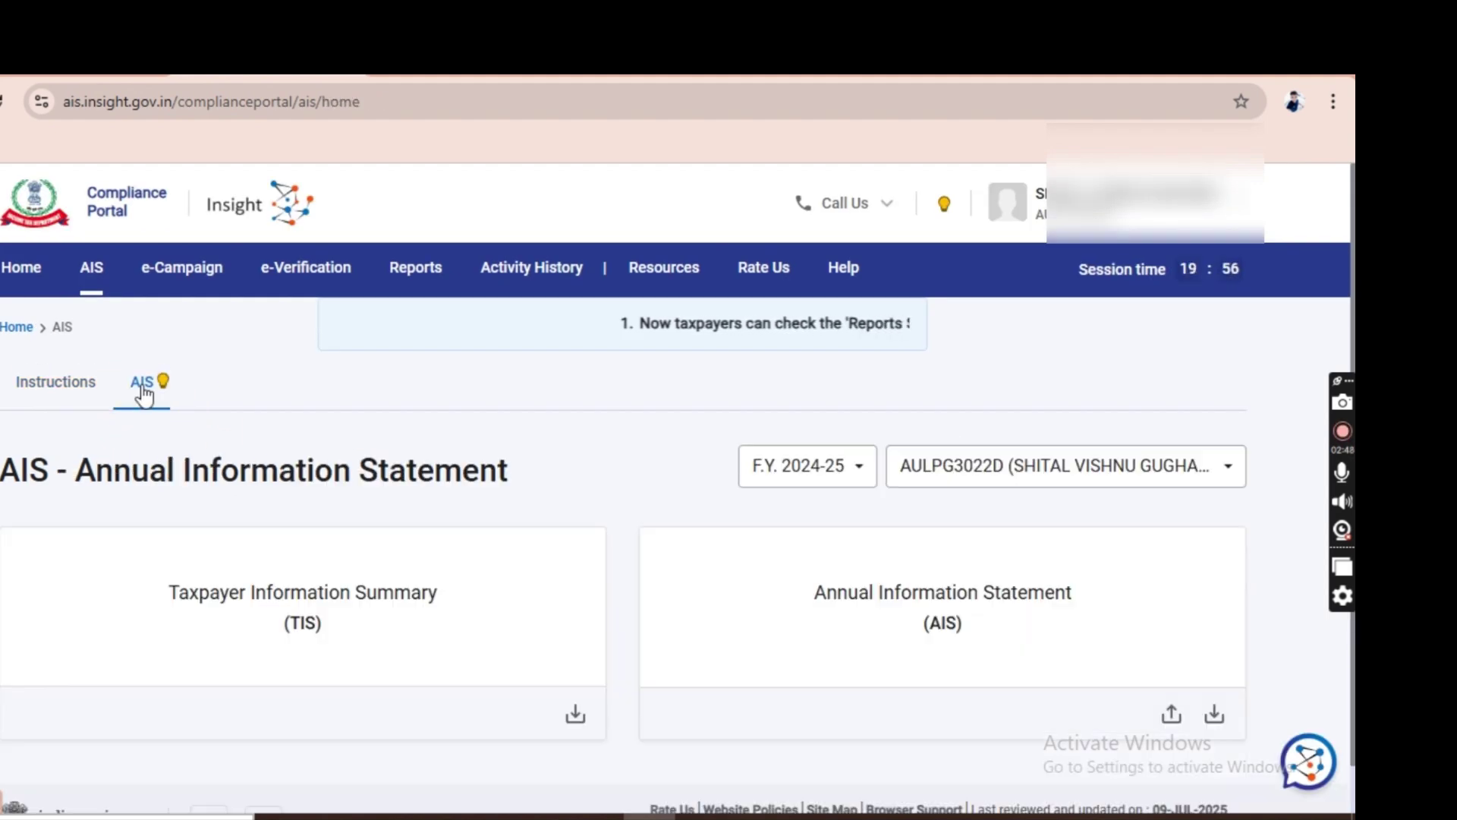
left_click(577, 714)
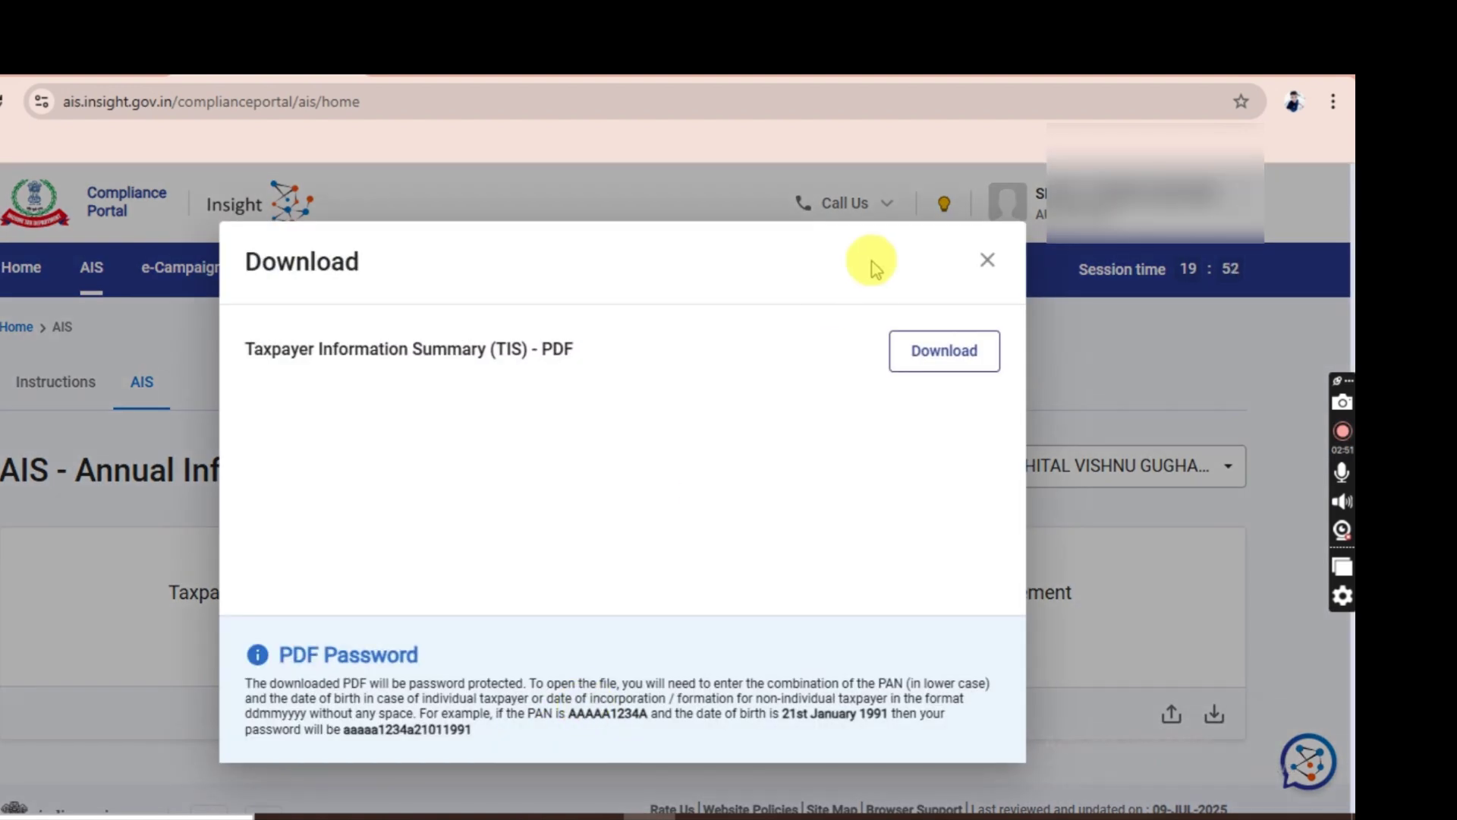
left_click(958, 352)
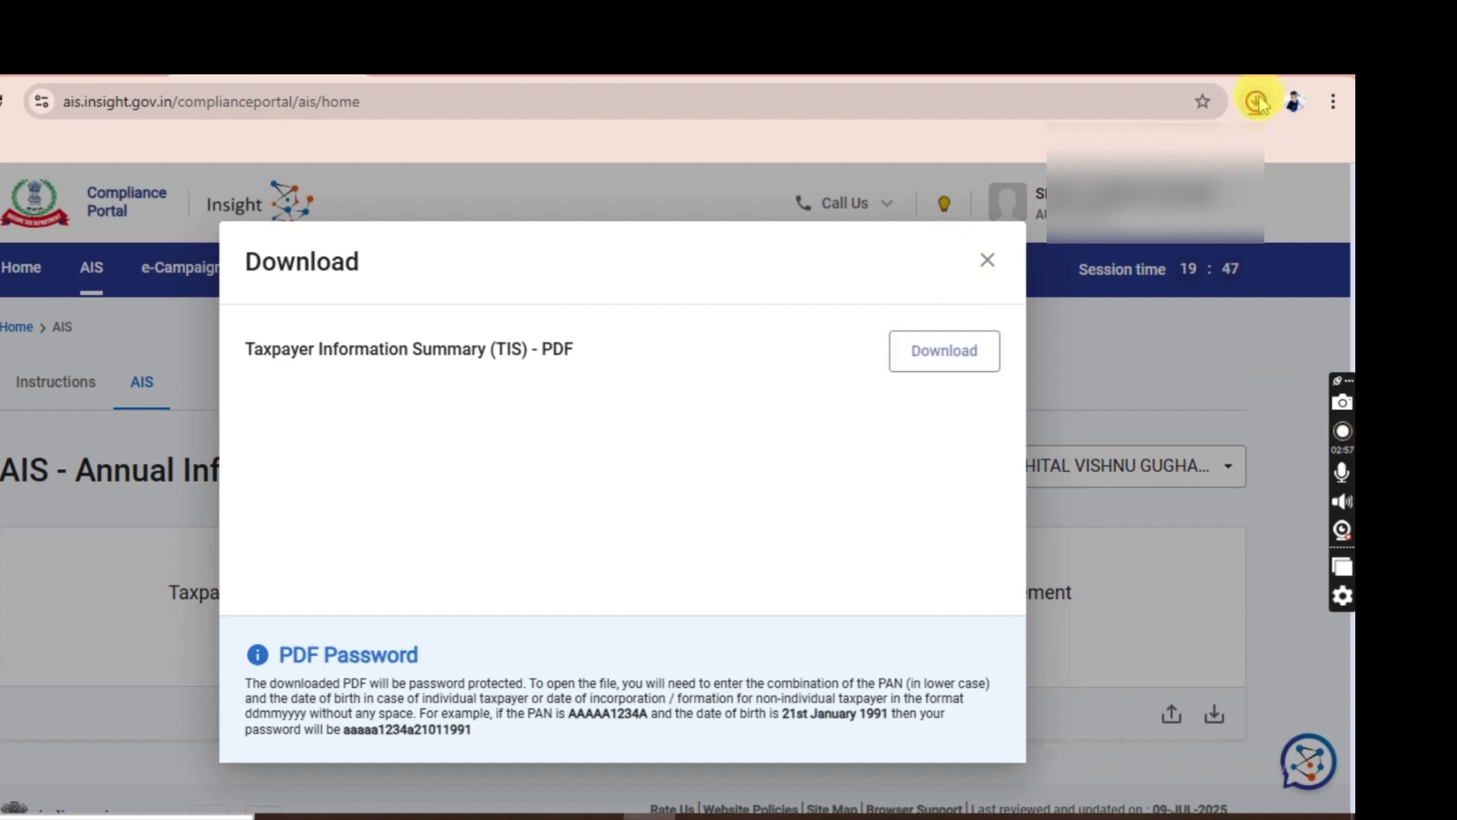
left_click(1256, 101)
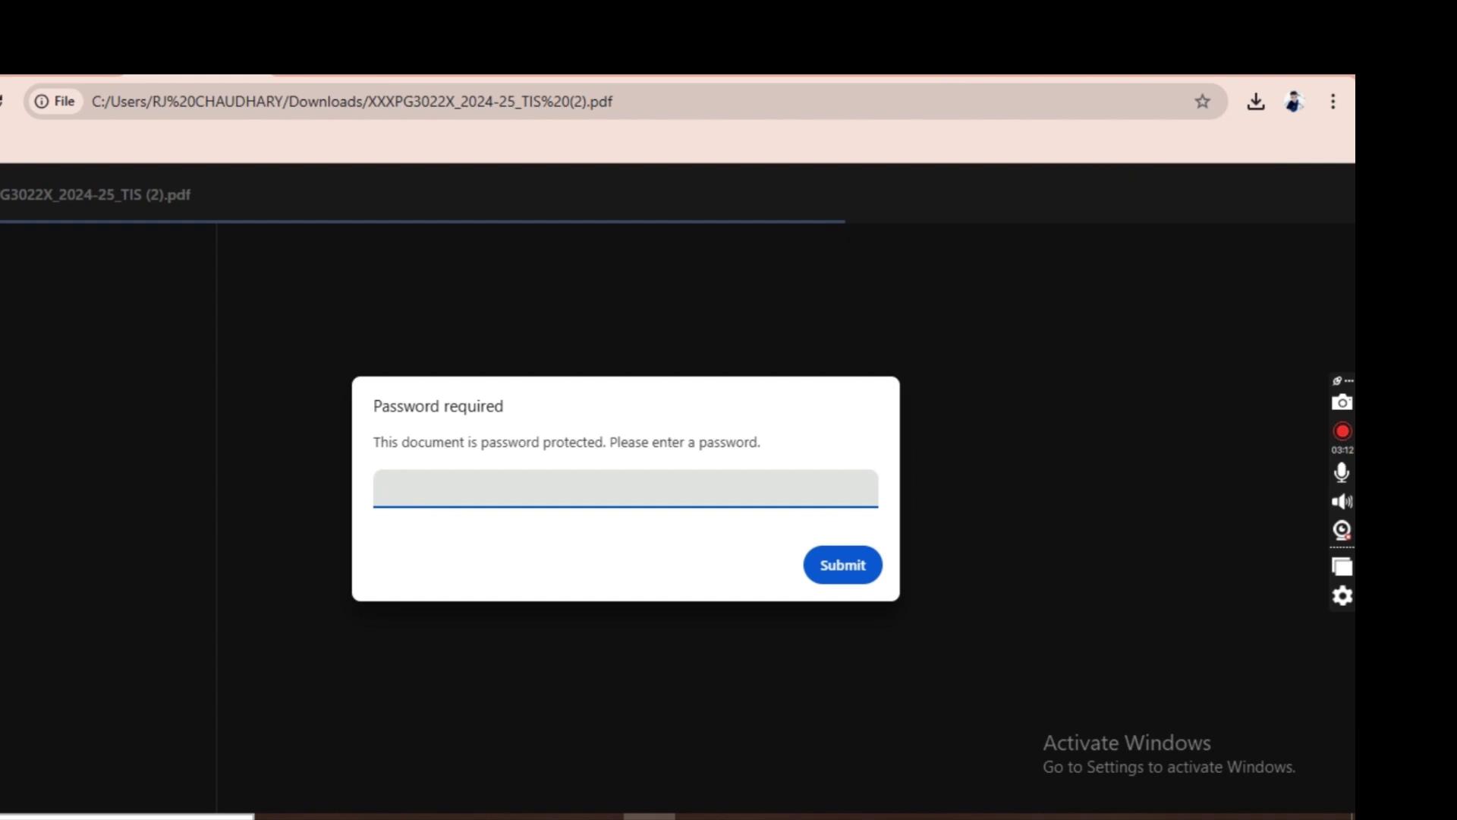
Type the PAN-plus-date-of-birth password into the TIS PDF's password prompt.
left_click(616, 395)
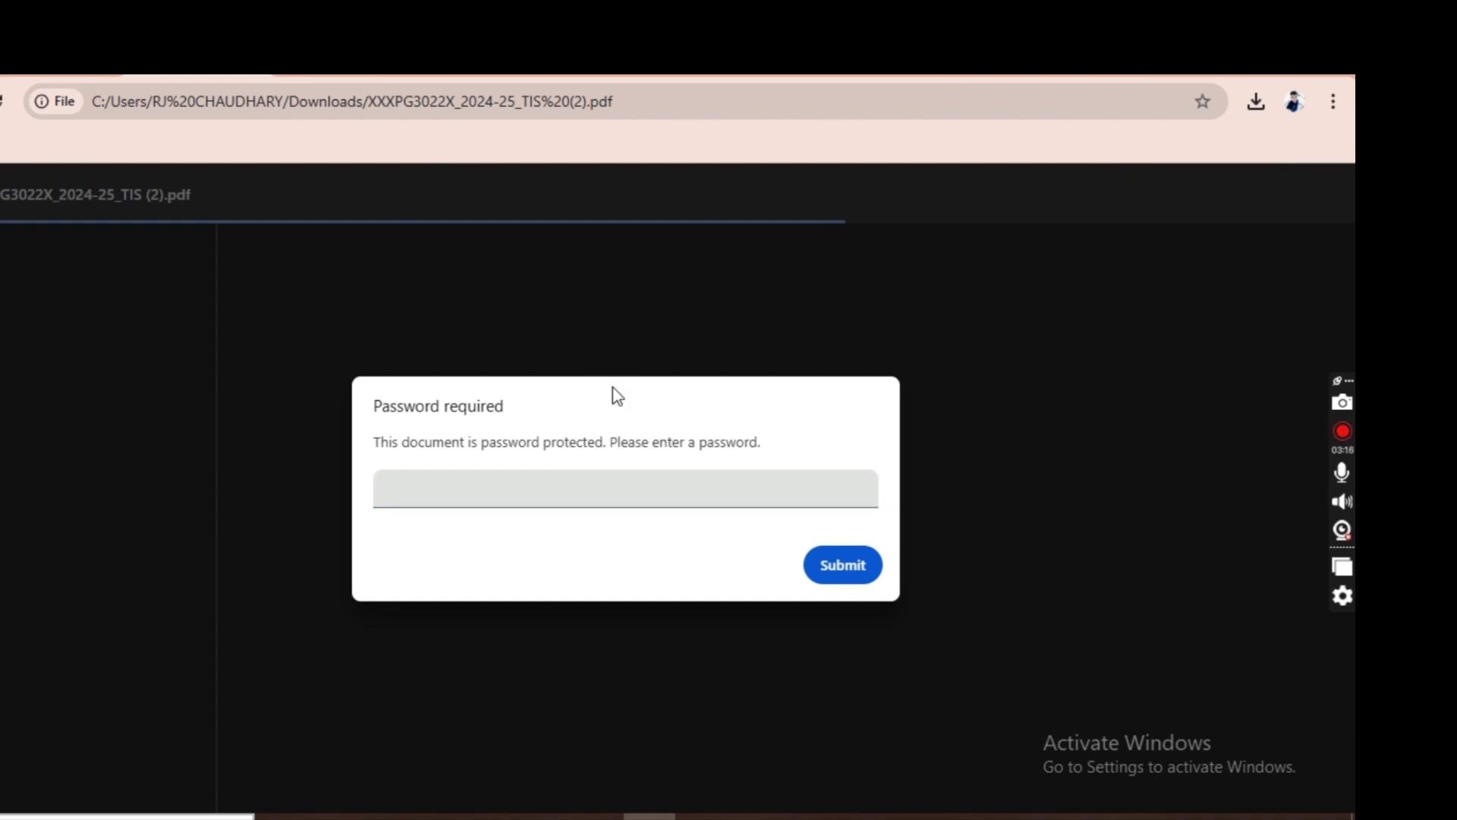
left_click(529, 485)
left_click(527, 489)
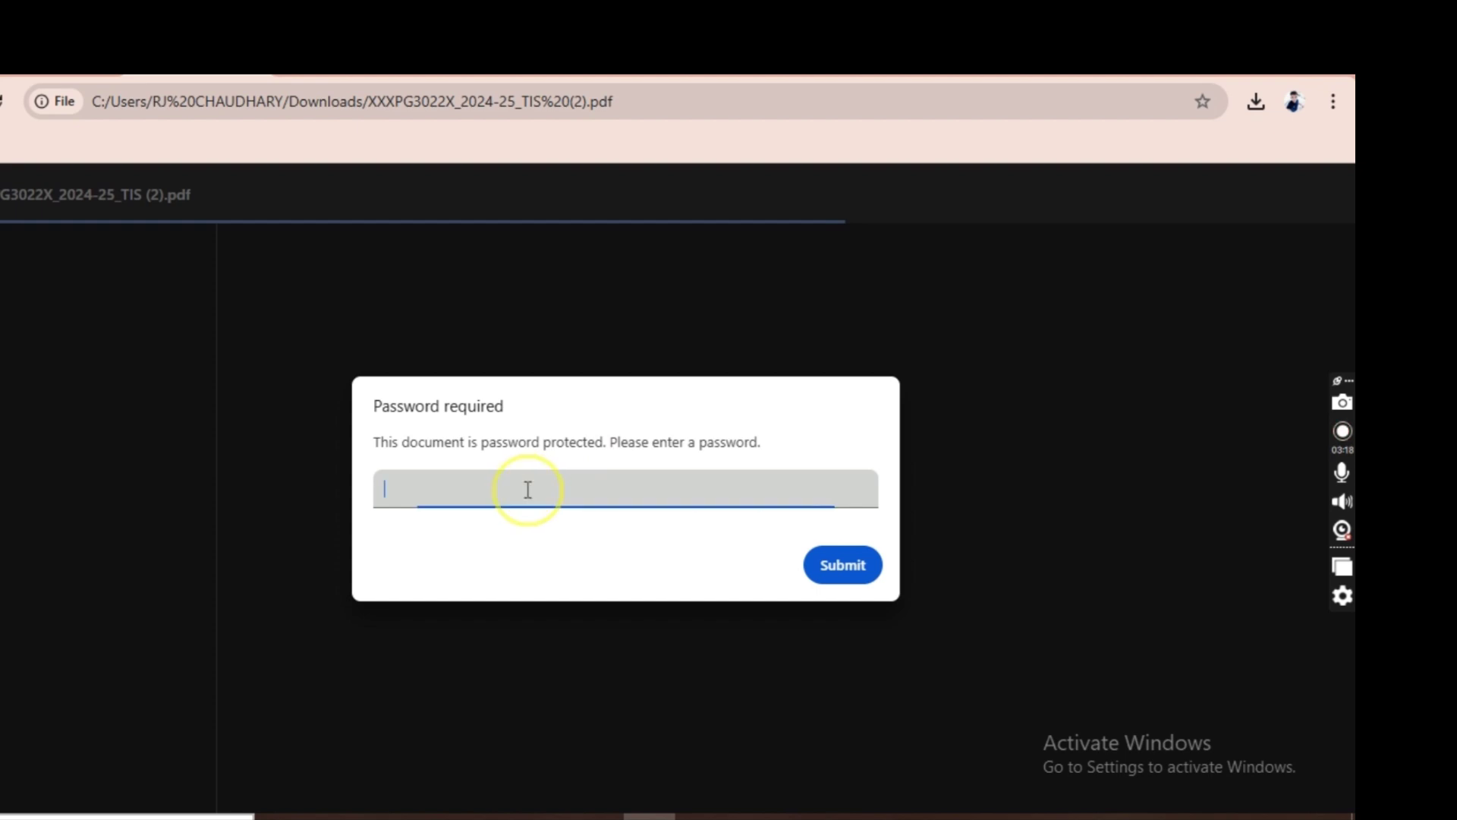
type("xx")
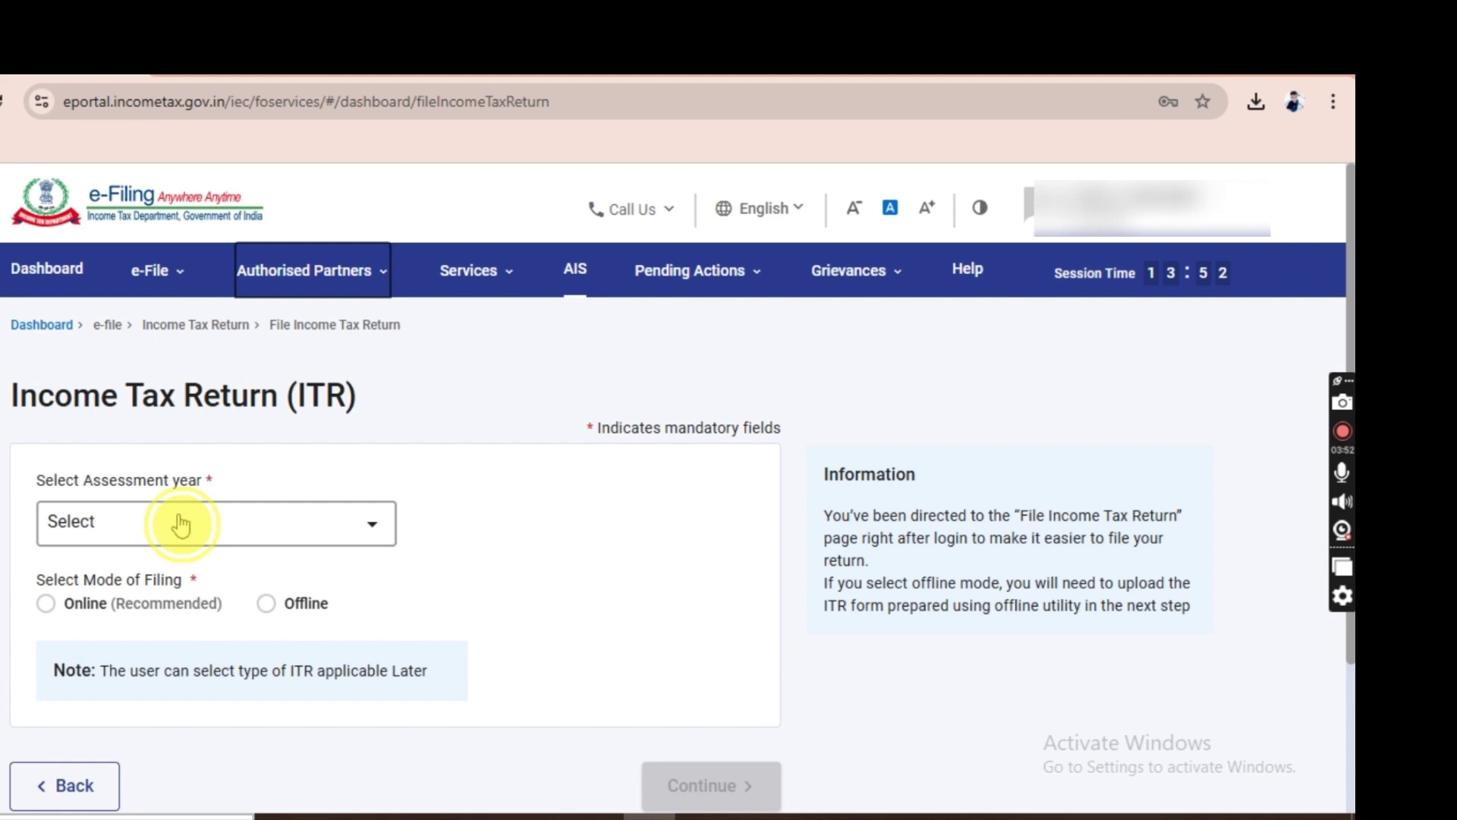
Choose Assessment Year 2025-26 with the Online filing mode and continue.
left_click(179, 522)
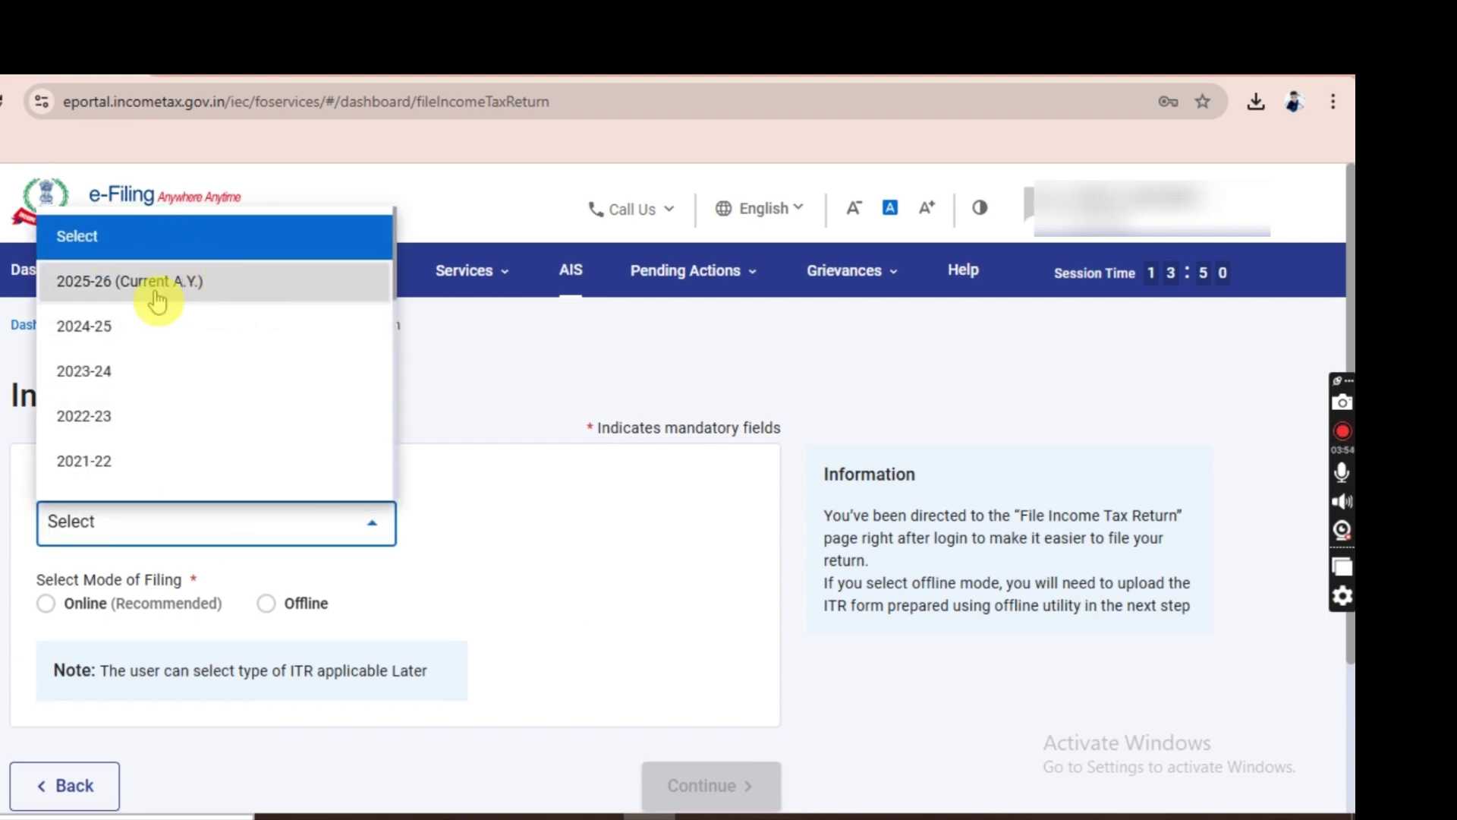
left_click(153, 282)
left_click(46, 603)
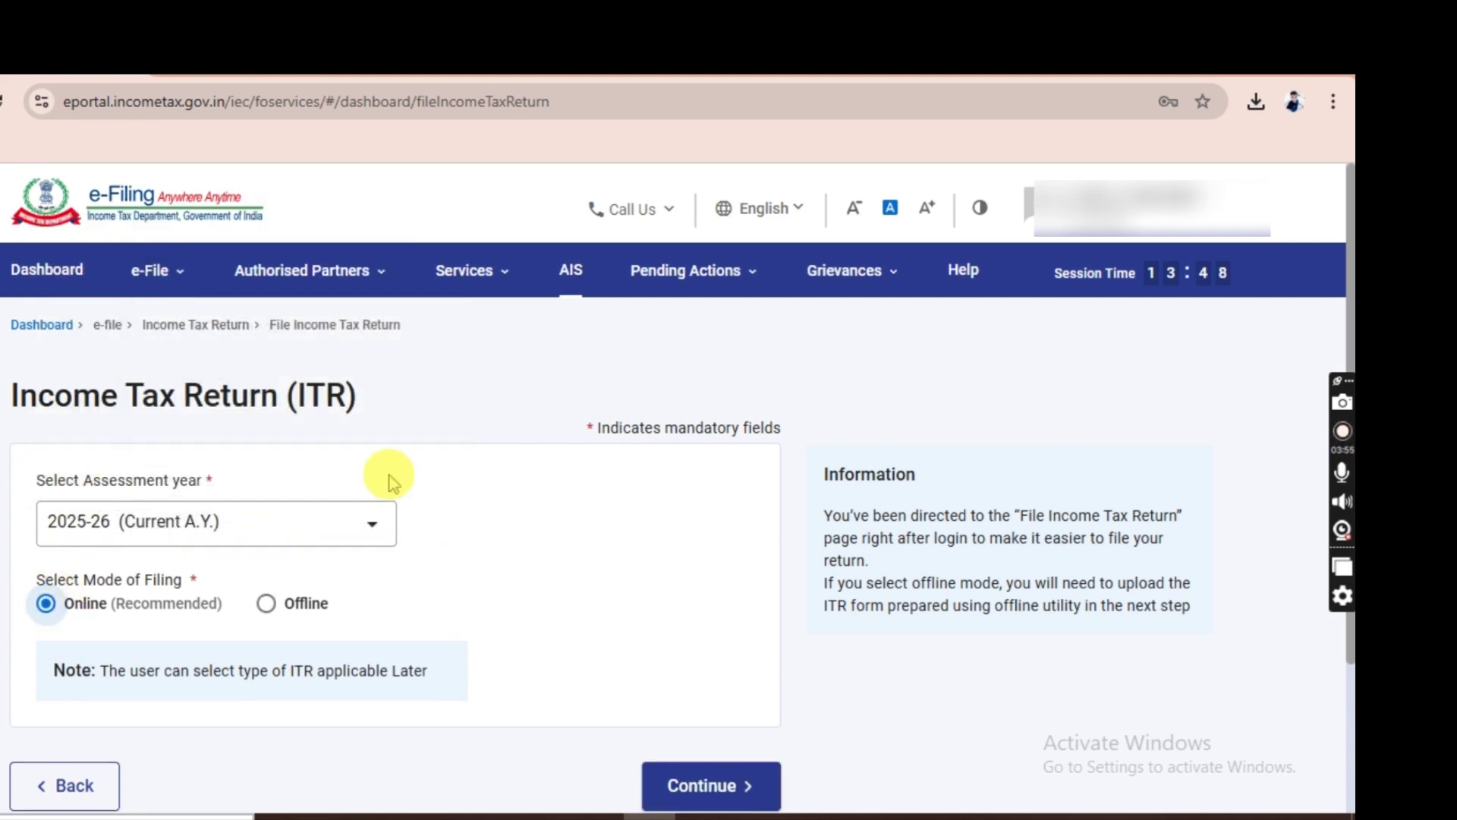
left_click(698, 788)
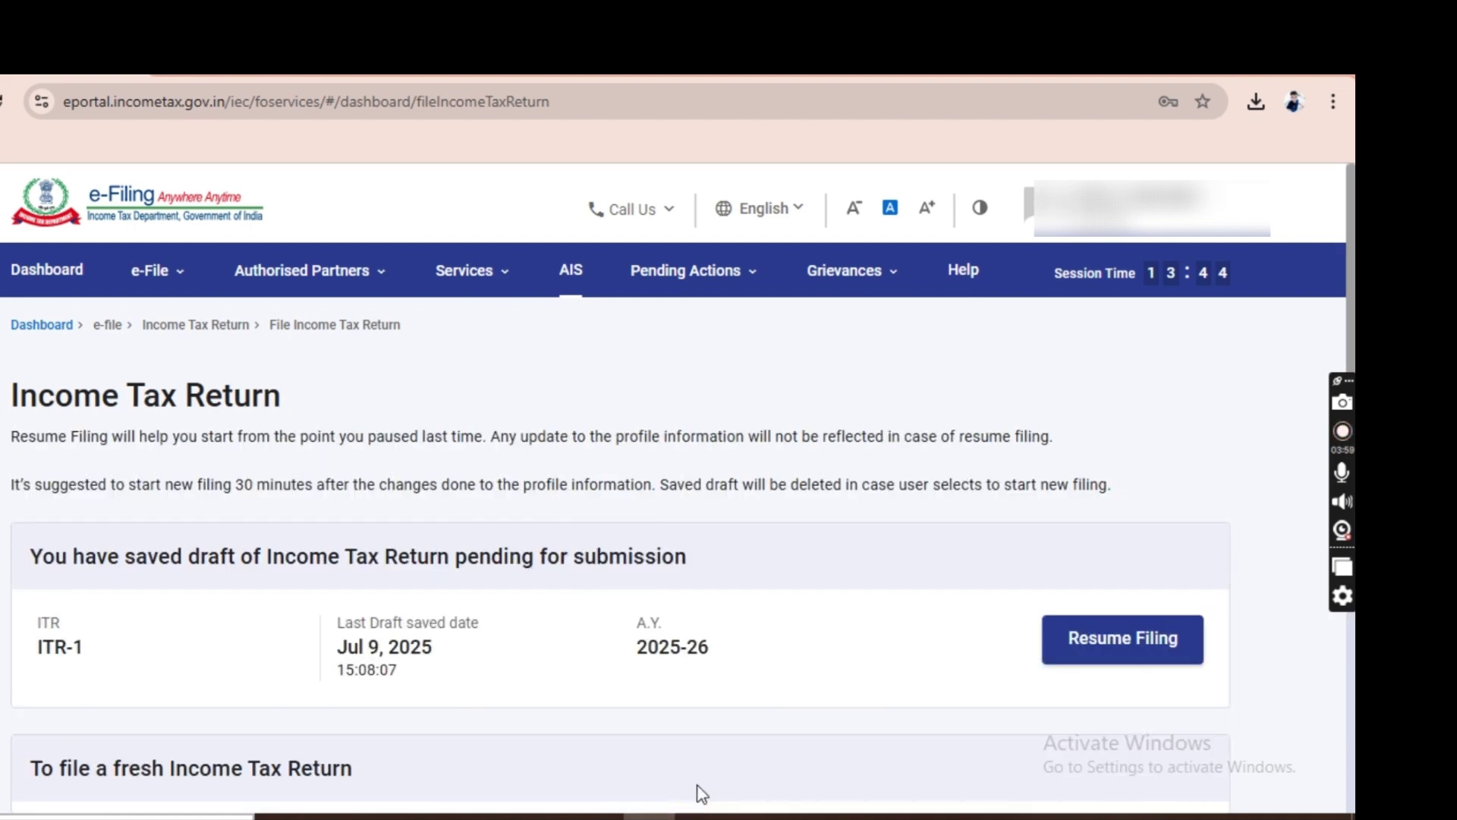
Start a new filing instead of the draft, keeping Individual status.
scroll(698, 794, "down", 3)
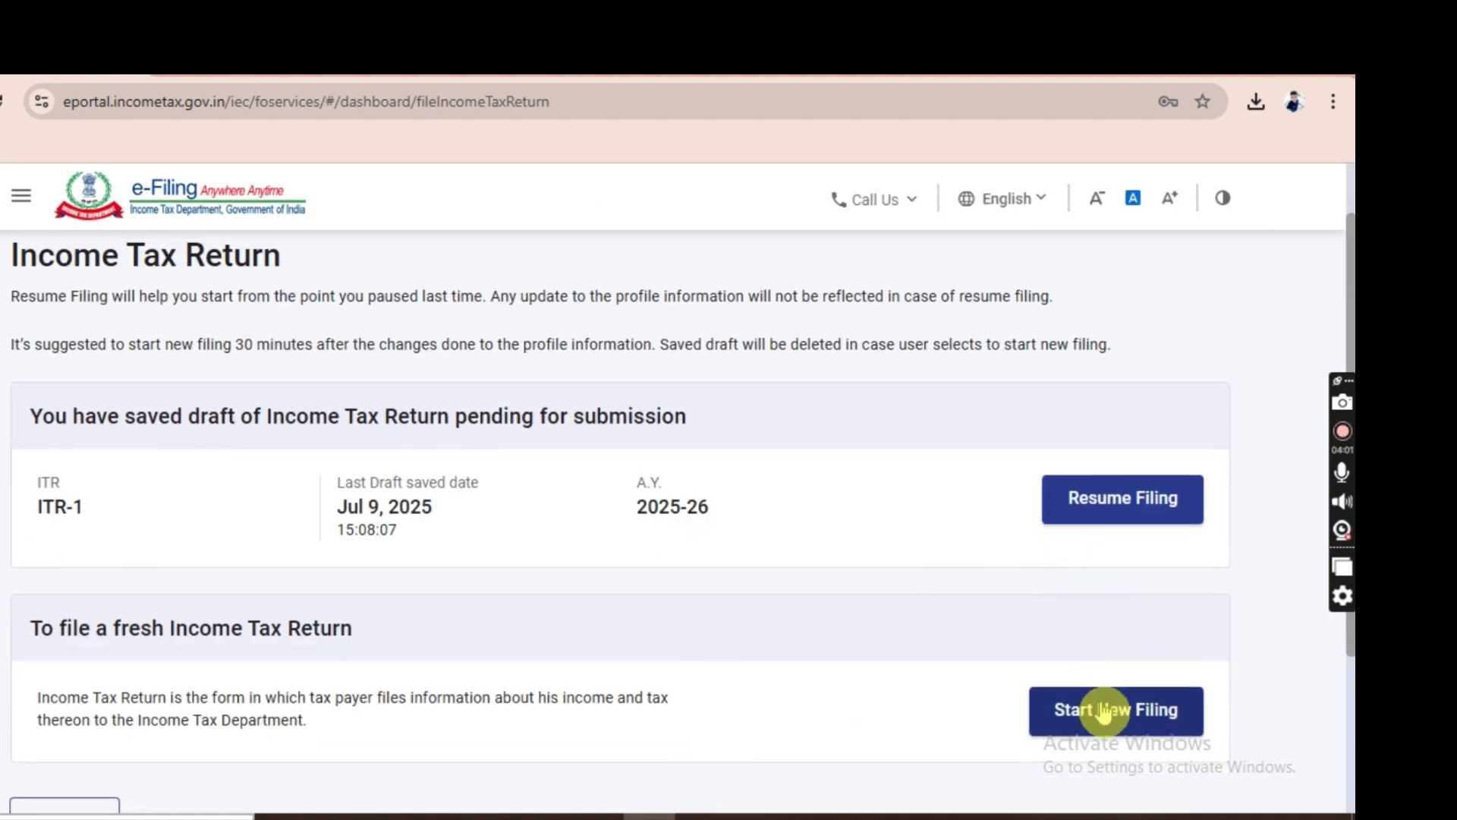
left_click(1093, 711)
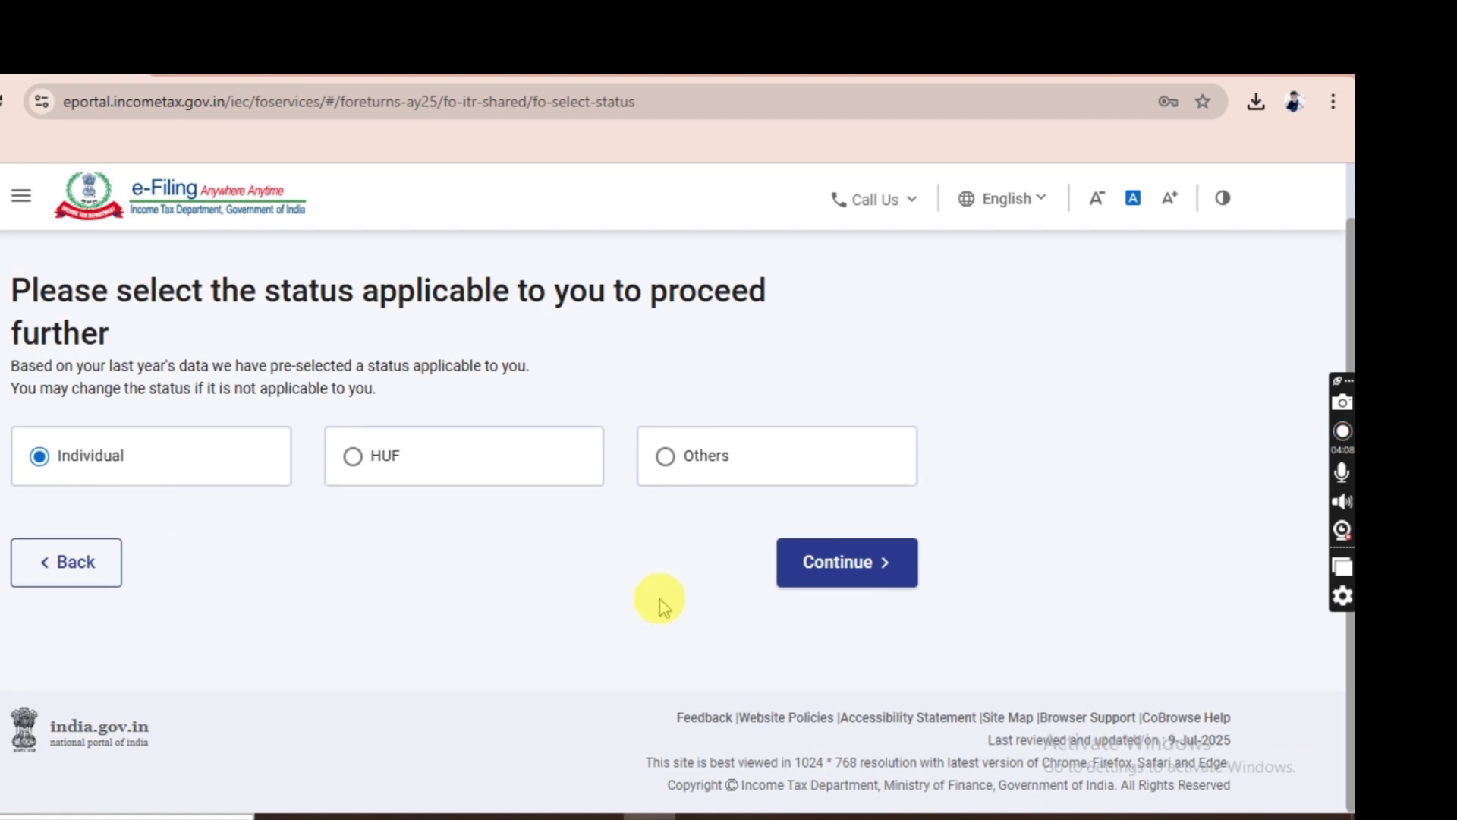
left_click(877, 587)
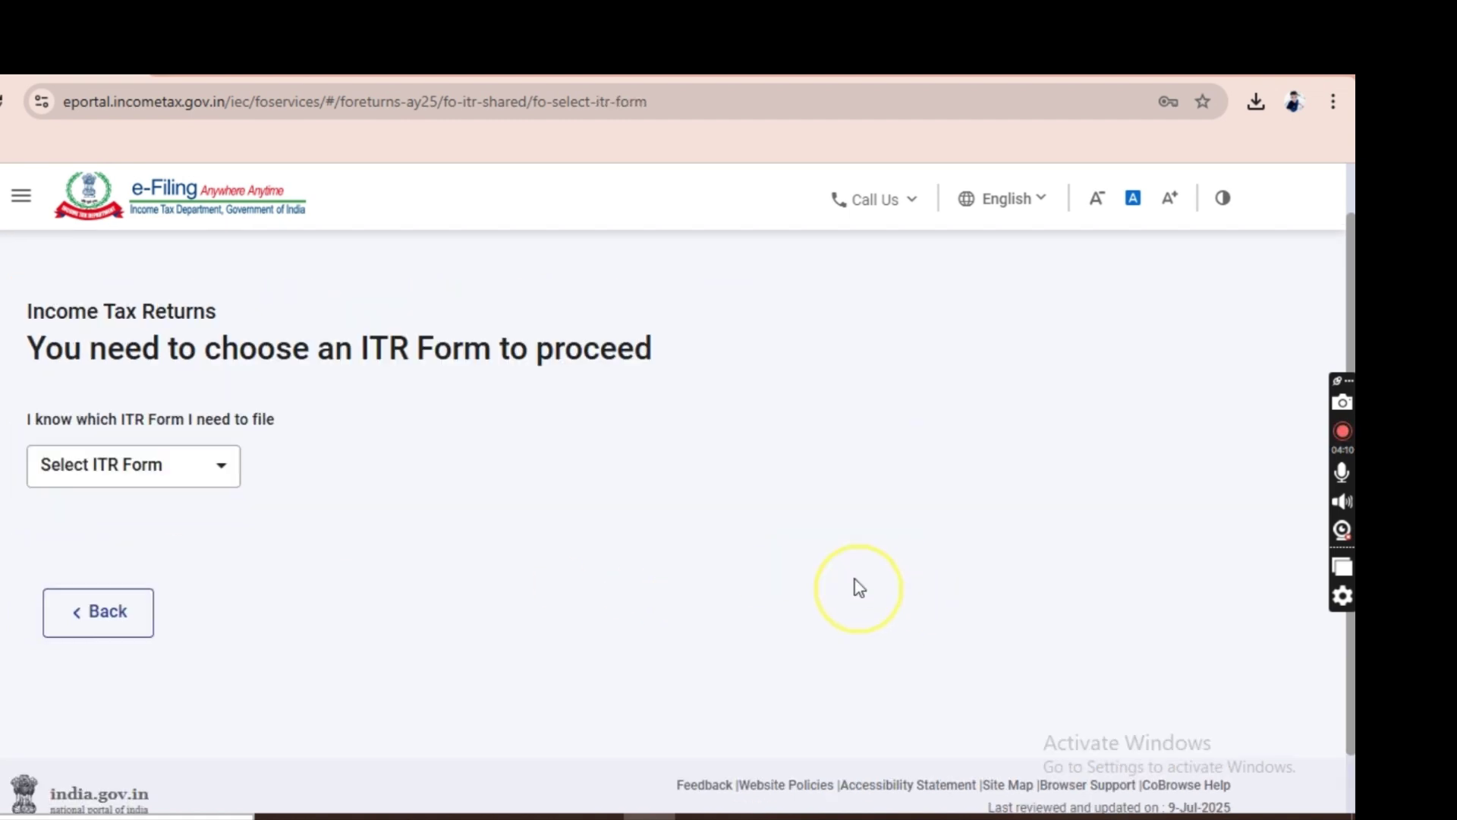
Select ITR - 1, proceed with it, and acknowledge the New Tax Regime notice.
left_click(141, 416)
left_click(91, 470)
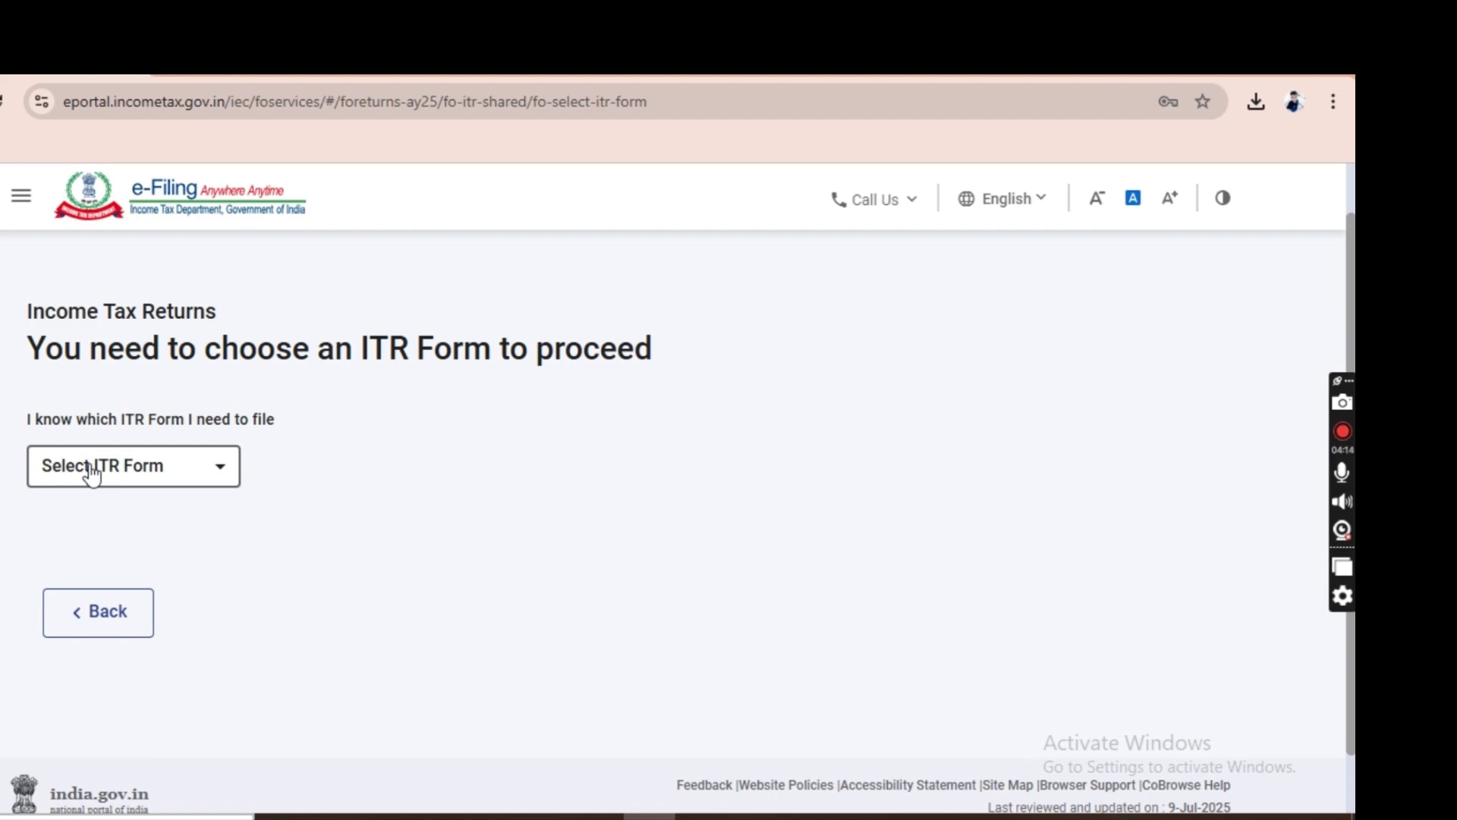
left_click(105, 554)
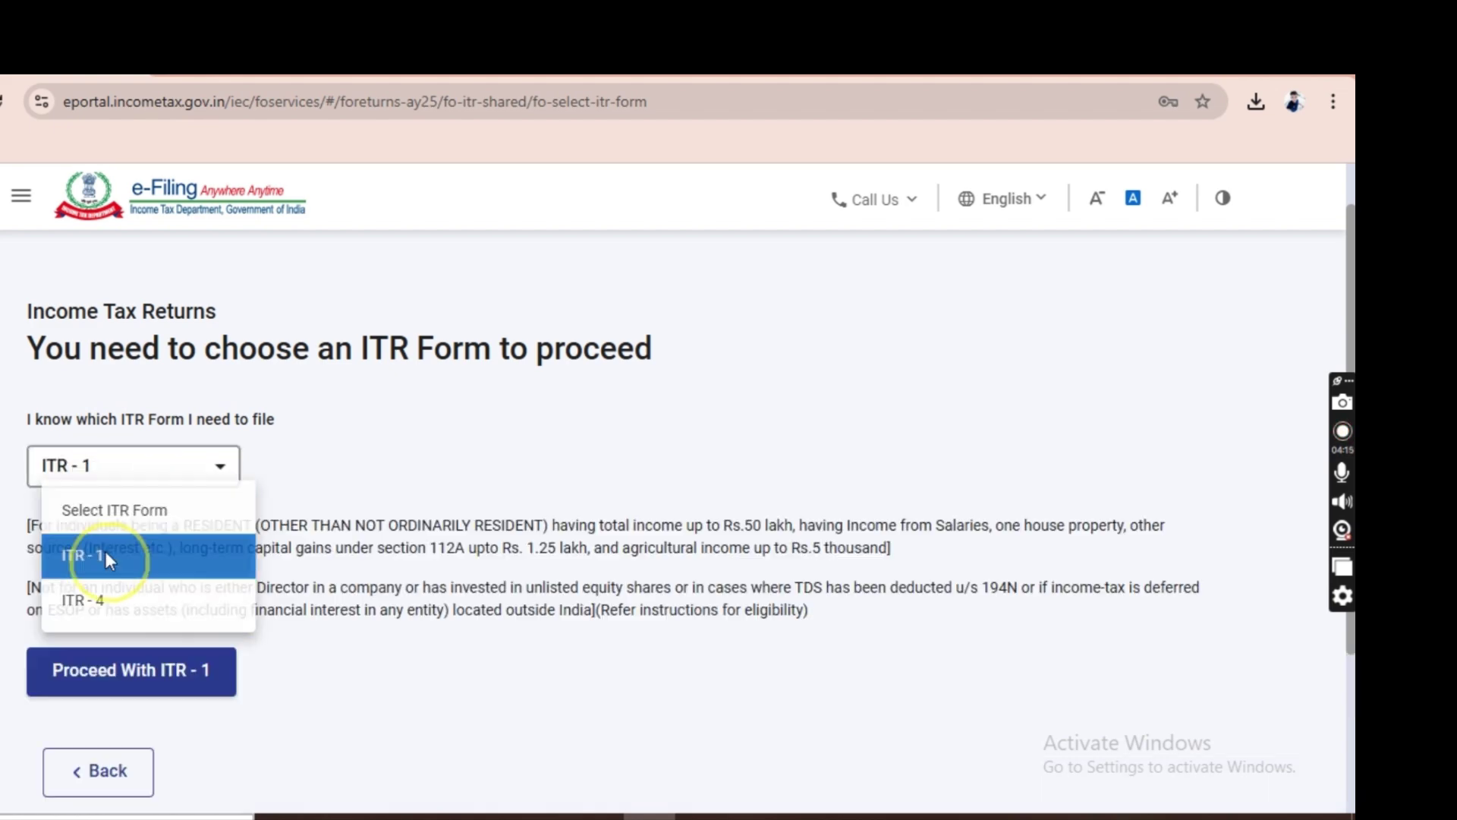
left_click(116, 687)
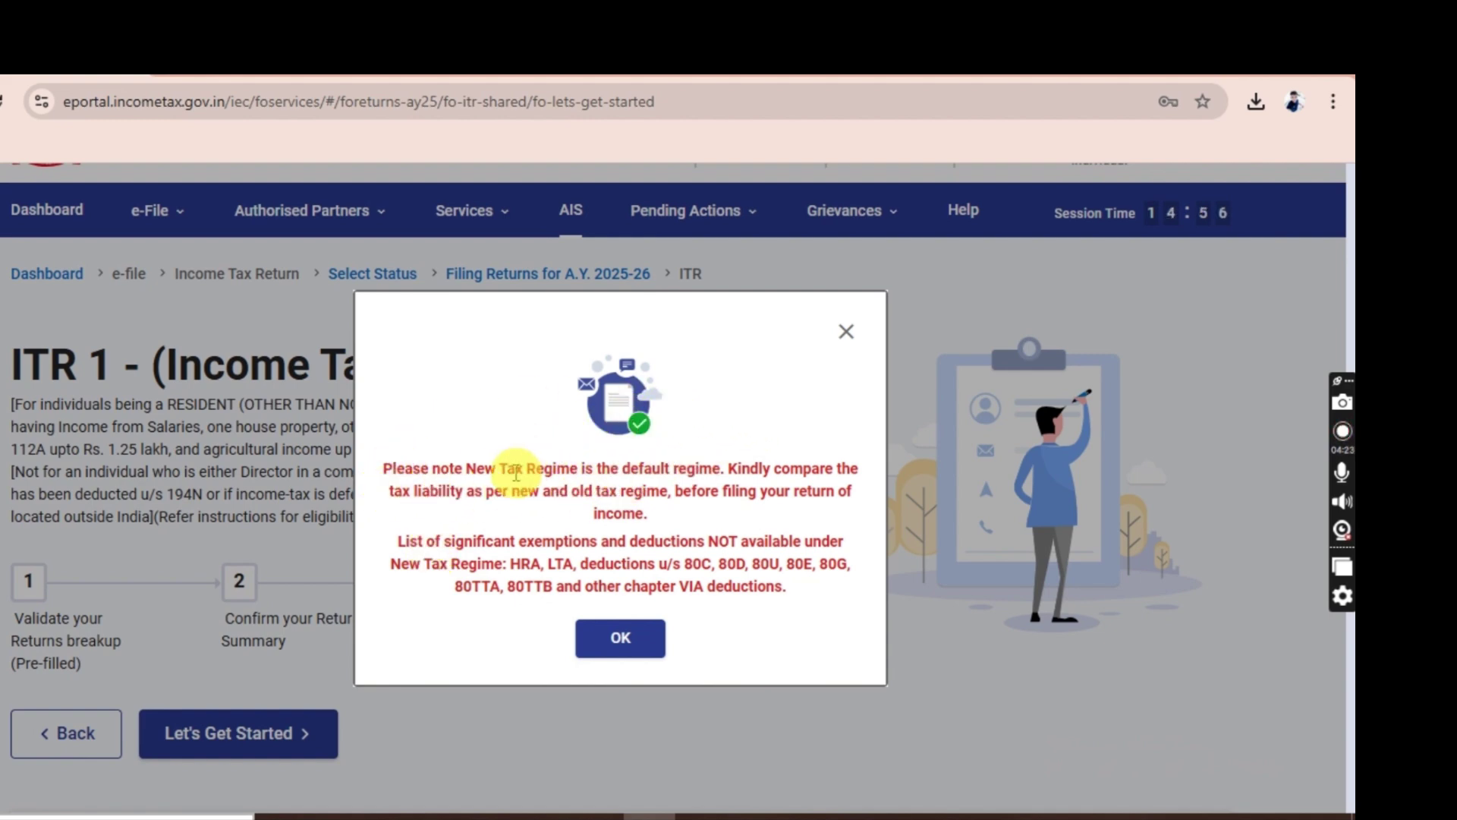
left_click(411, 548)
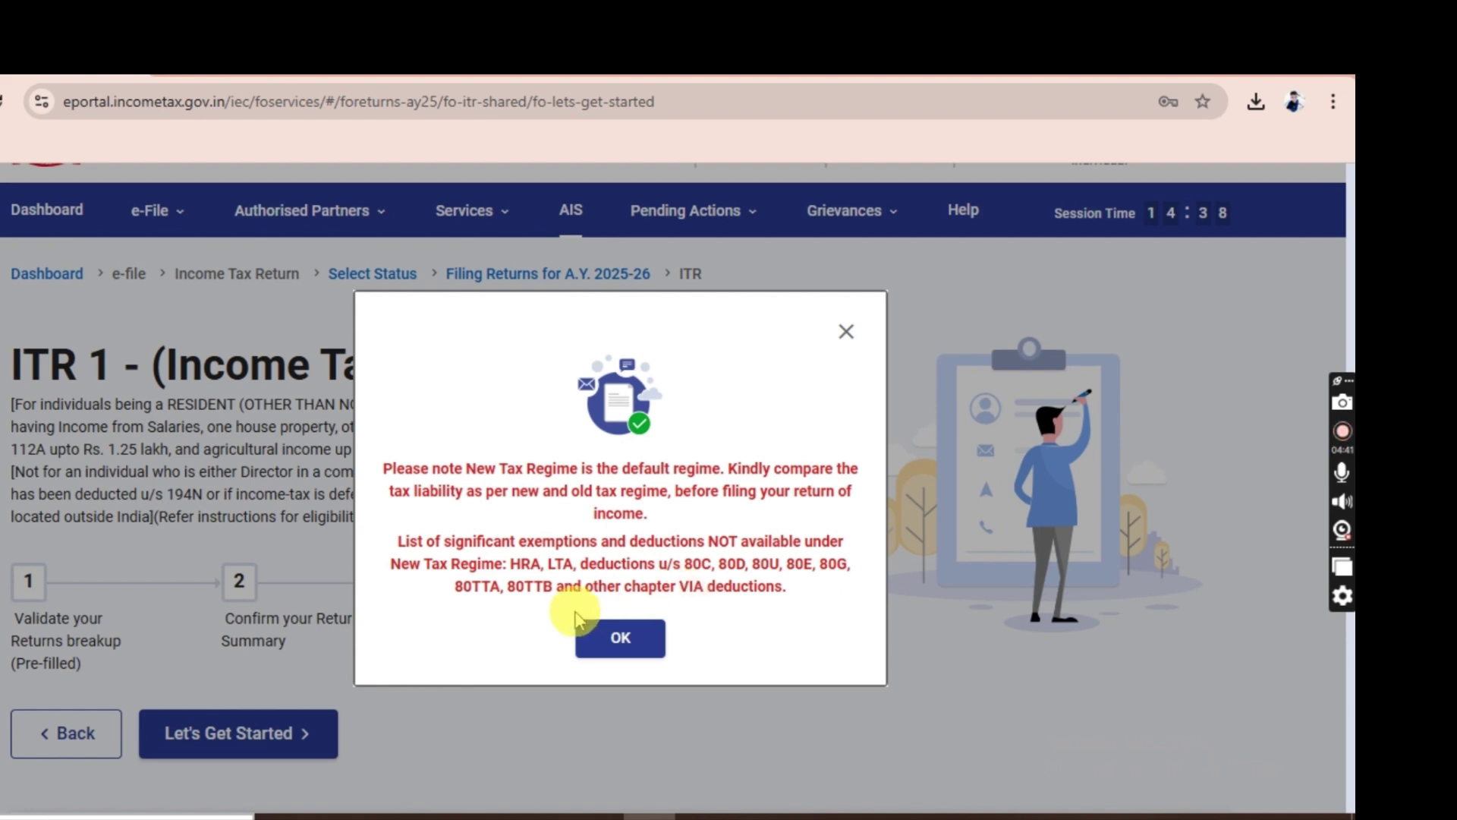
left_click(654, 645)
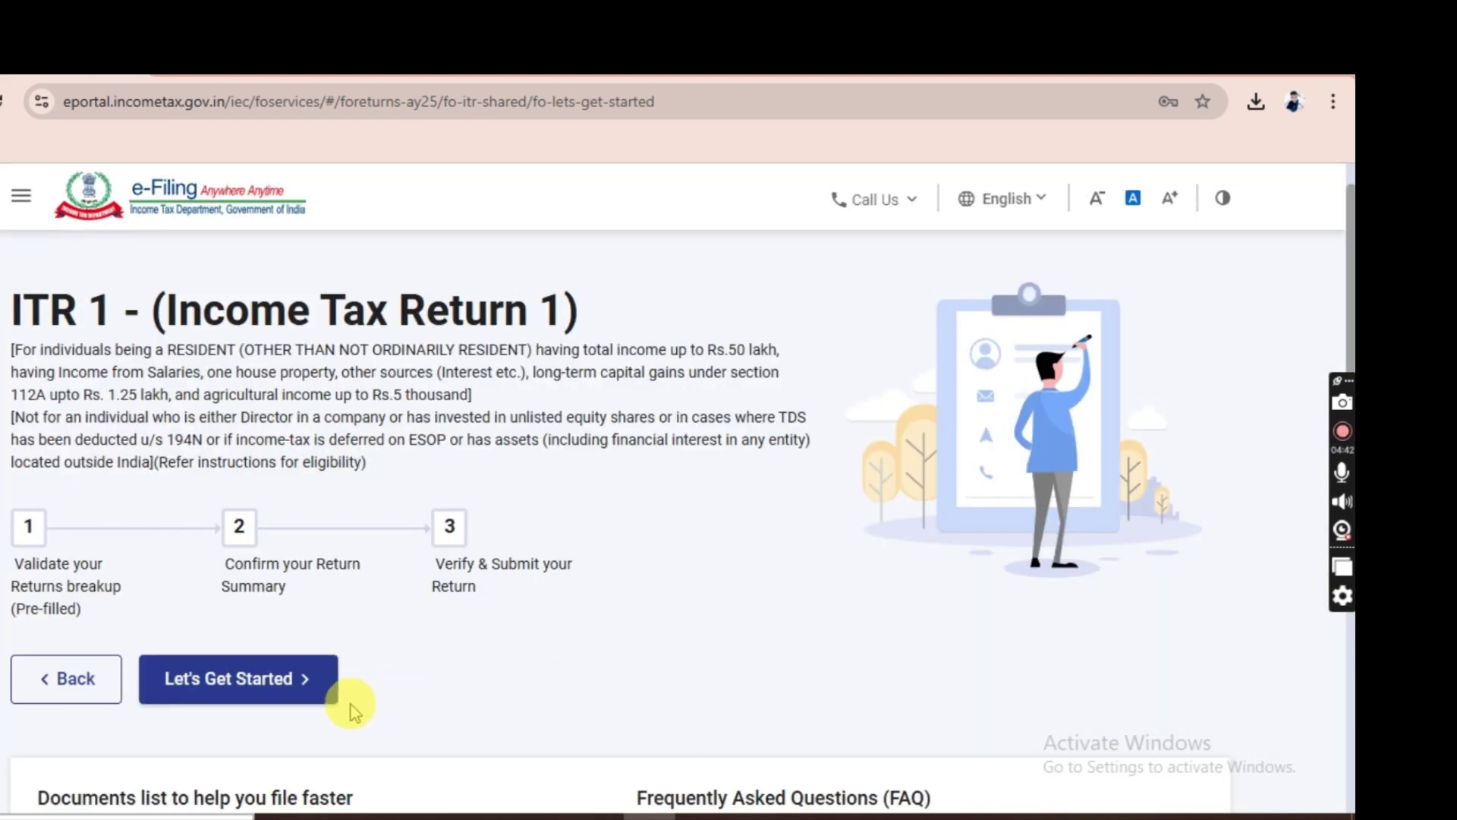
Begin the ITR-1 return, give 'Others' as the filing reason, and continue to the Return Summary.
left_click(253, 683)
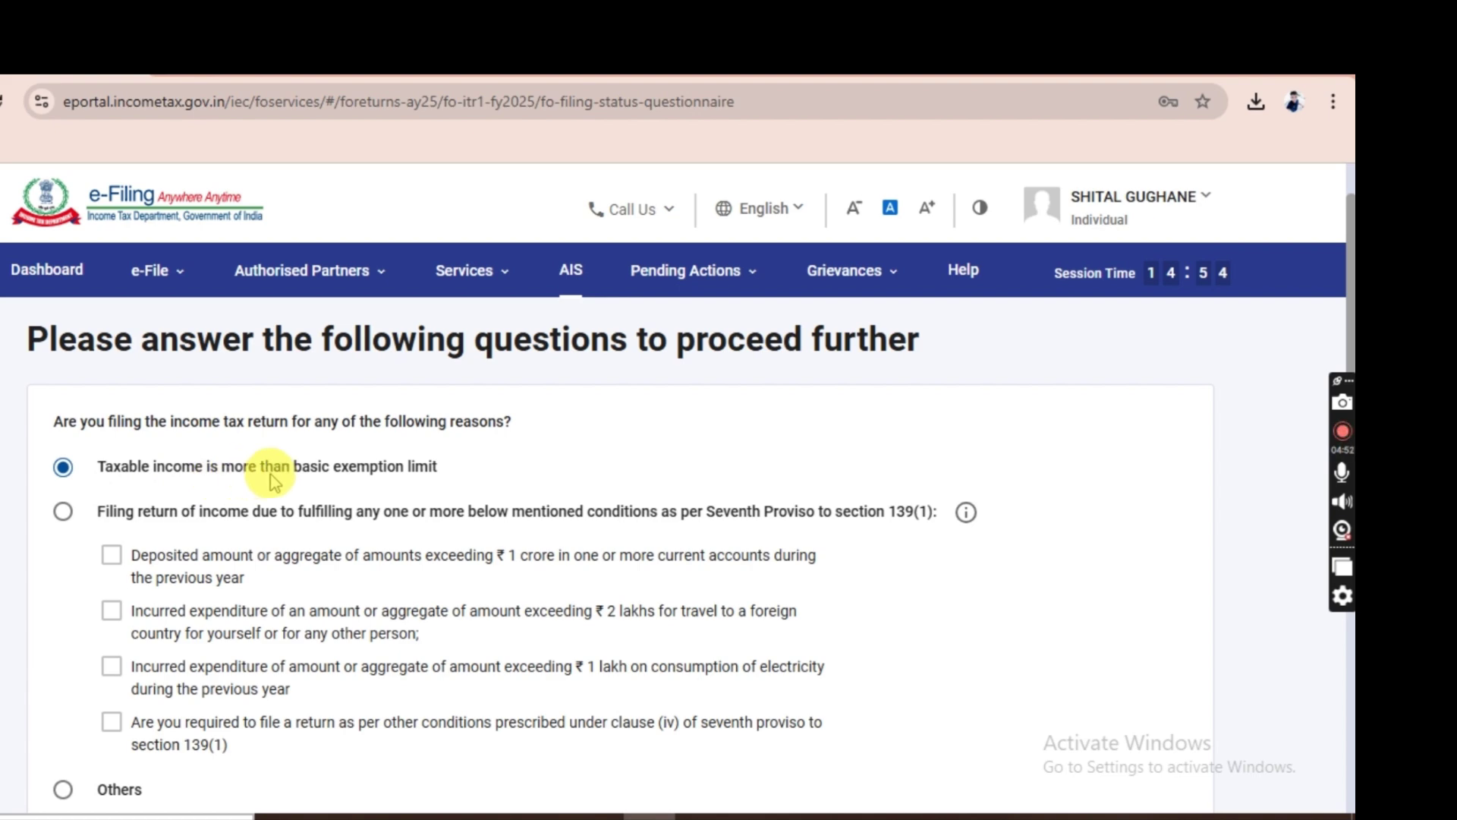
scroll(288, 470, "down", 2)
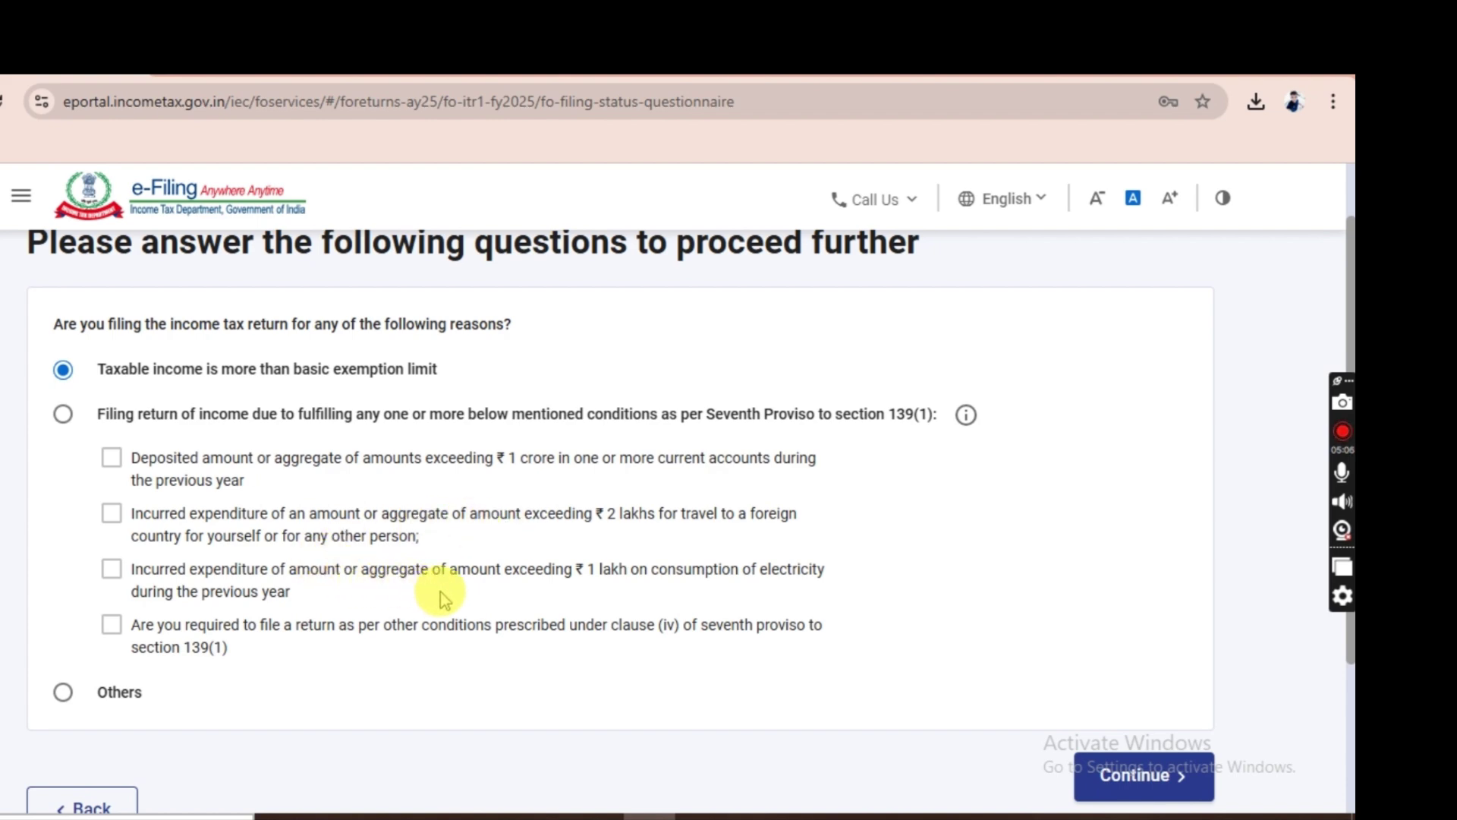
left_click(64, 695)
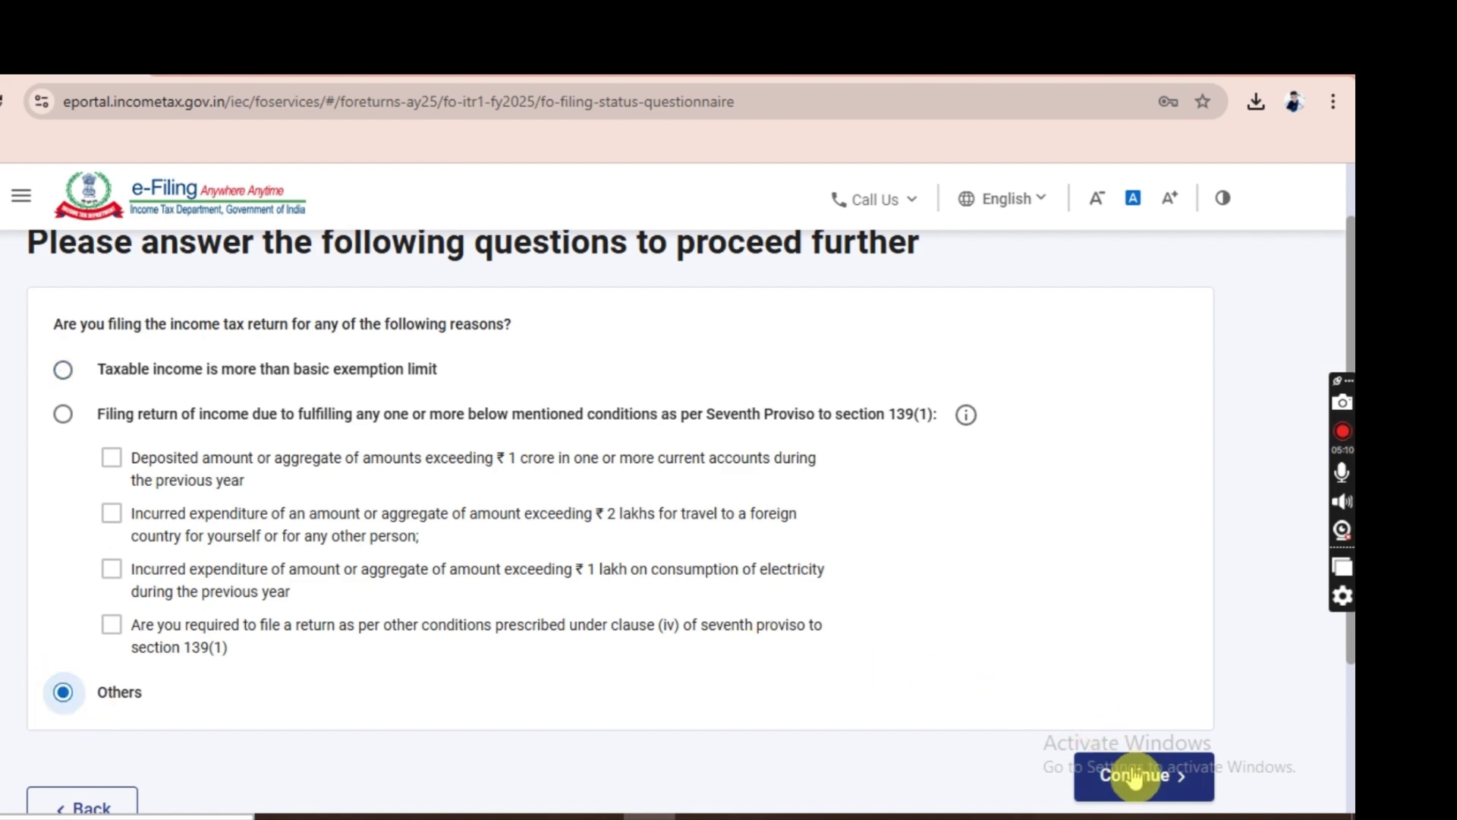
left_click(1136, 776)
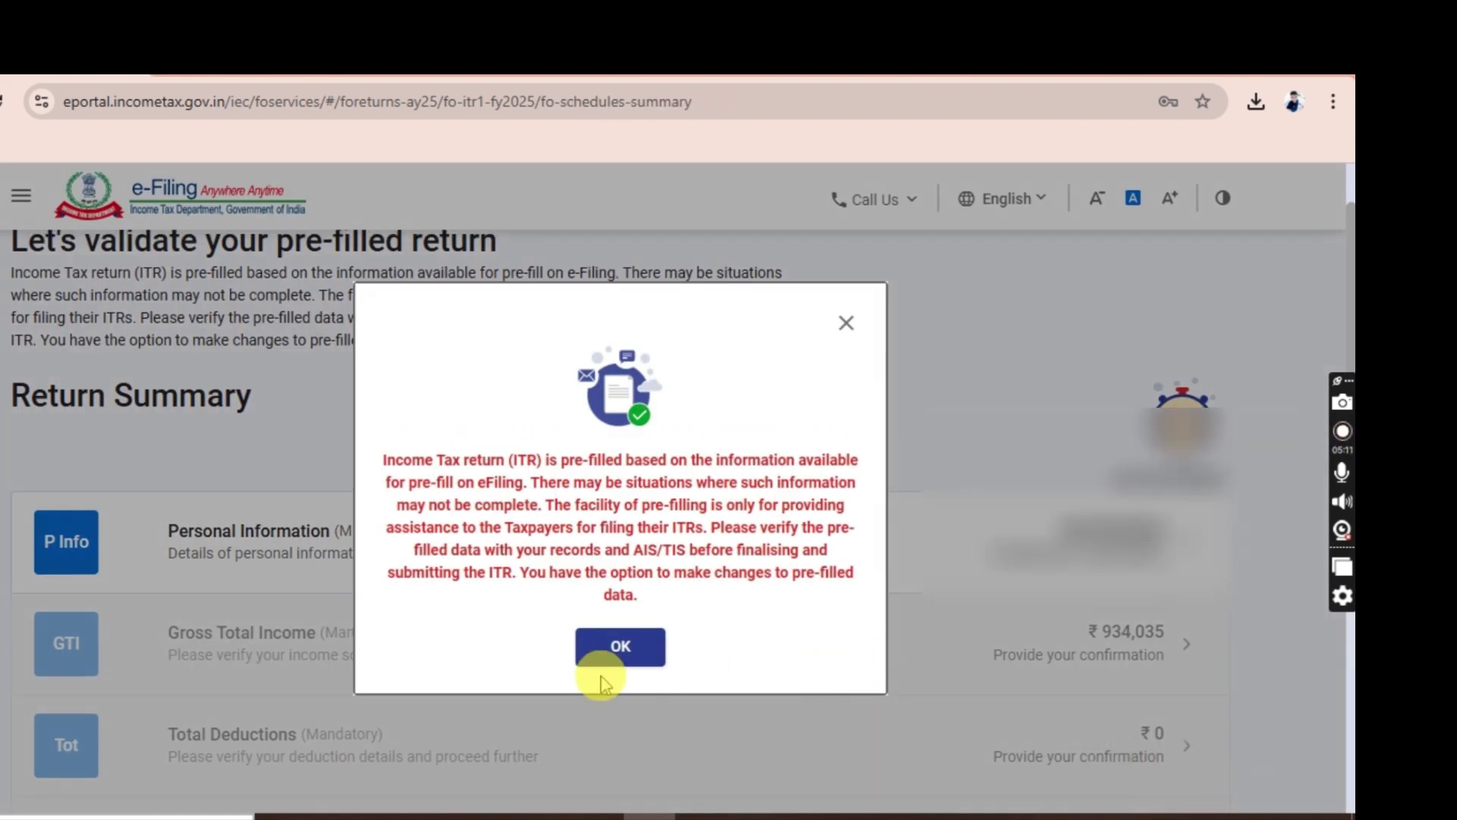
Dismiss the pre-fill notice and set nature of employment to Central Government in Personal Information.
left_click(621, 657)
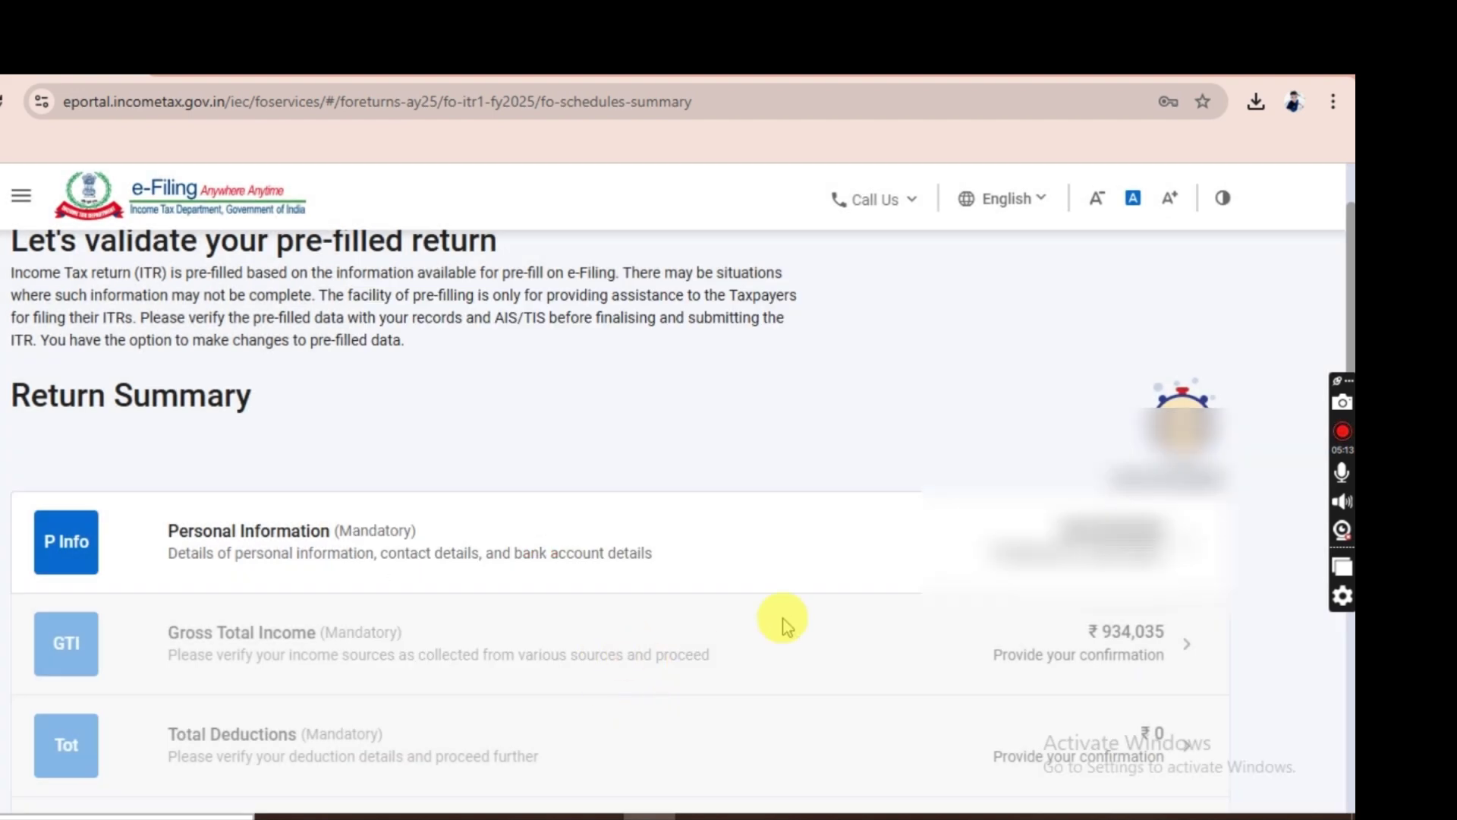
scroll(439, 543, "down", 1)
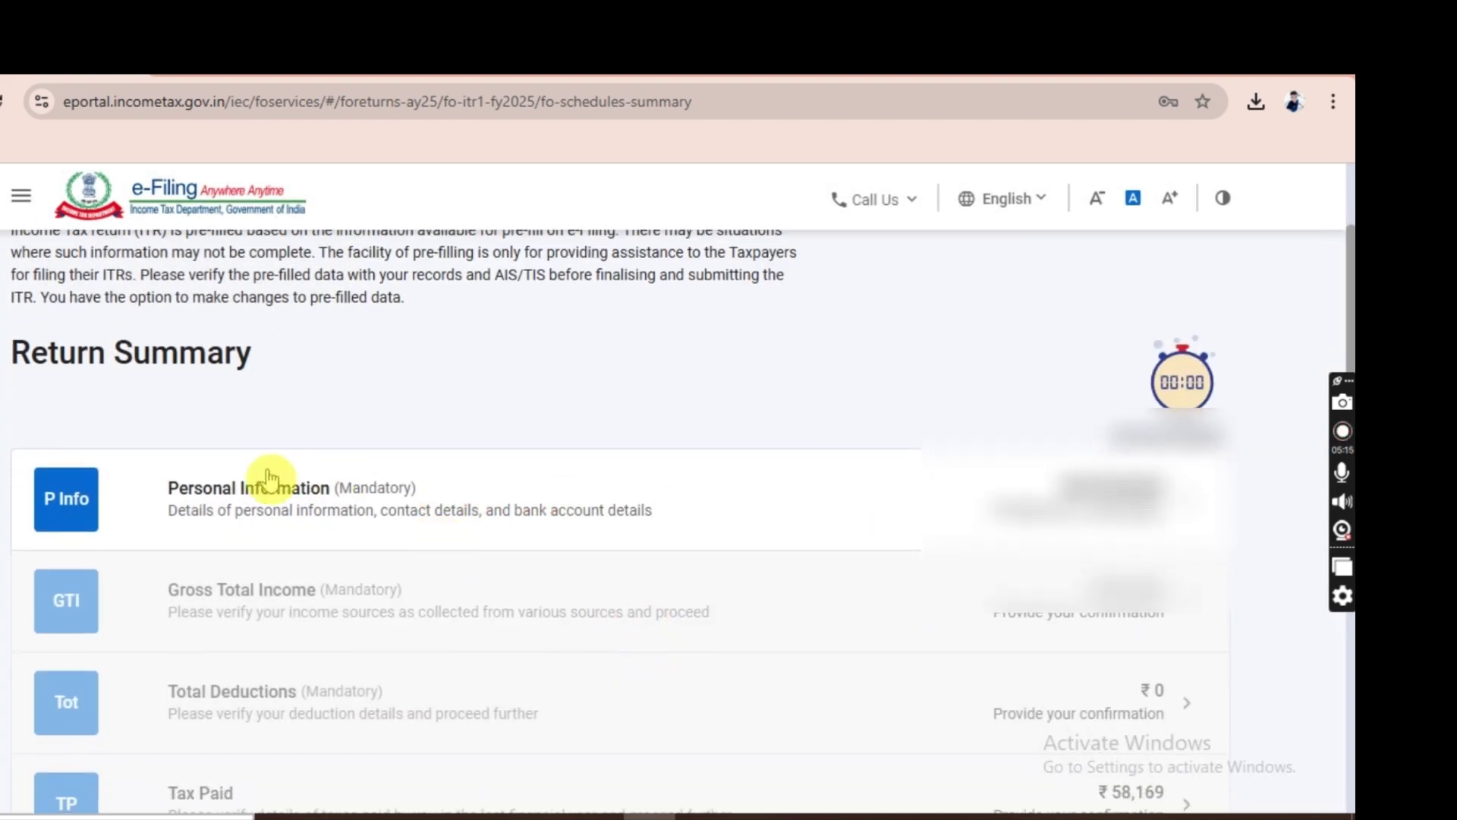
left_click(548, 507)
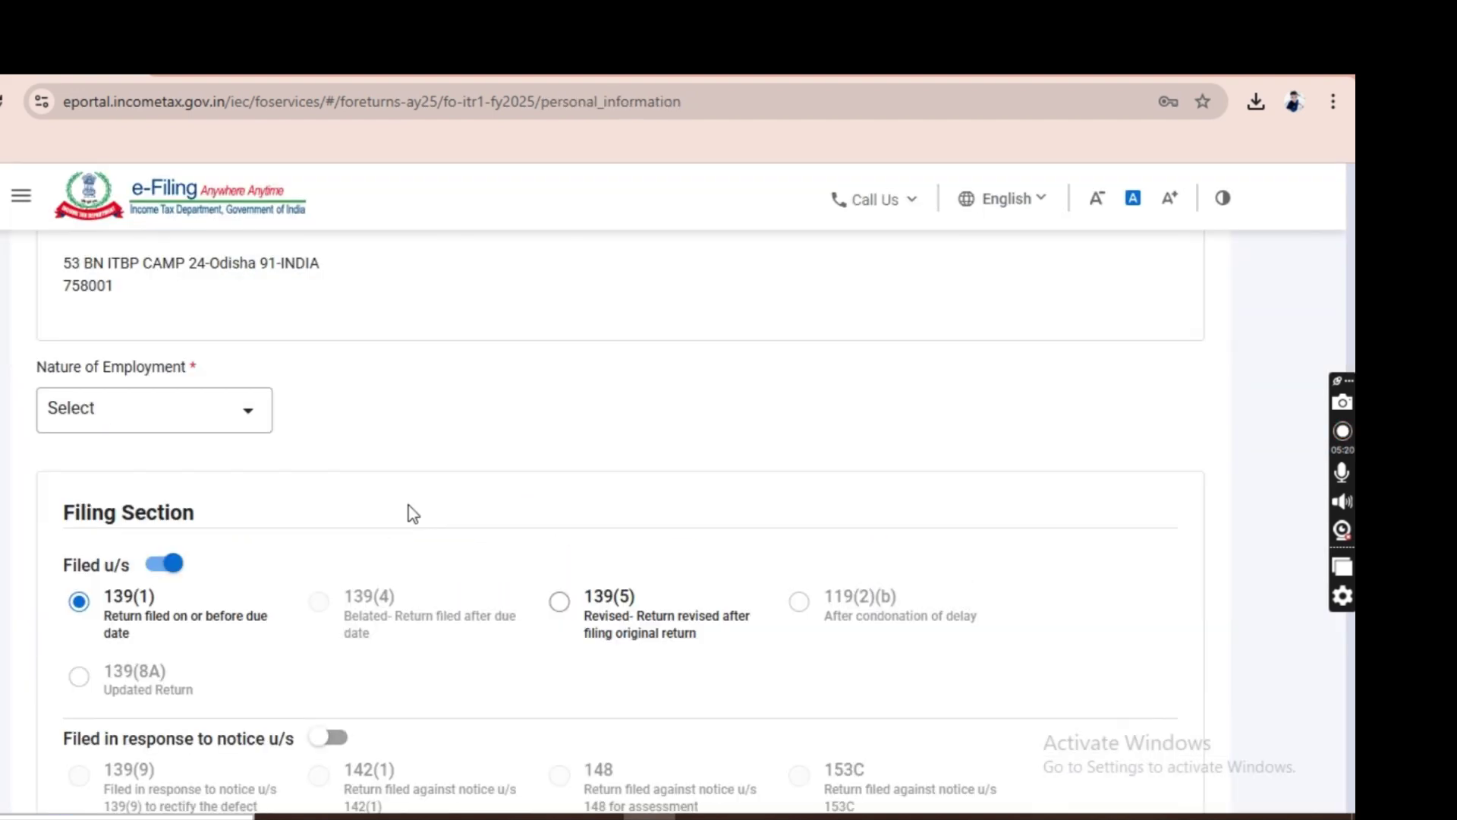
scroll(413, 514, "down", 2)
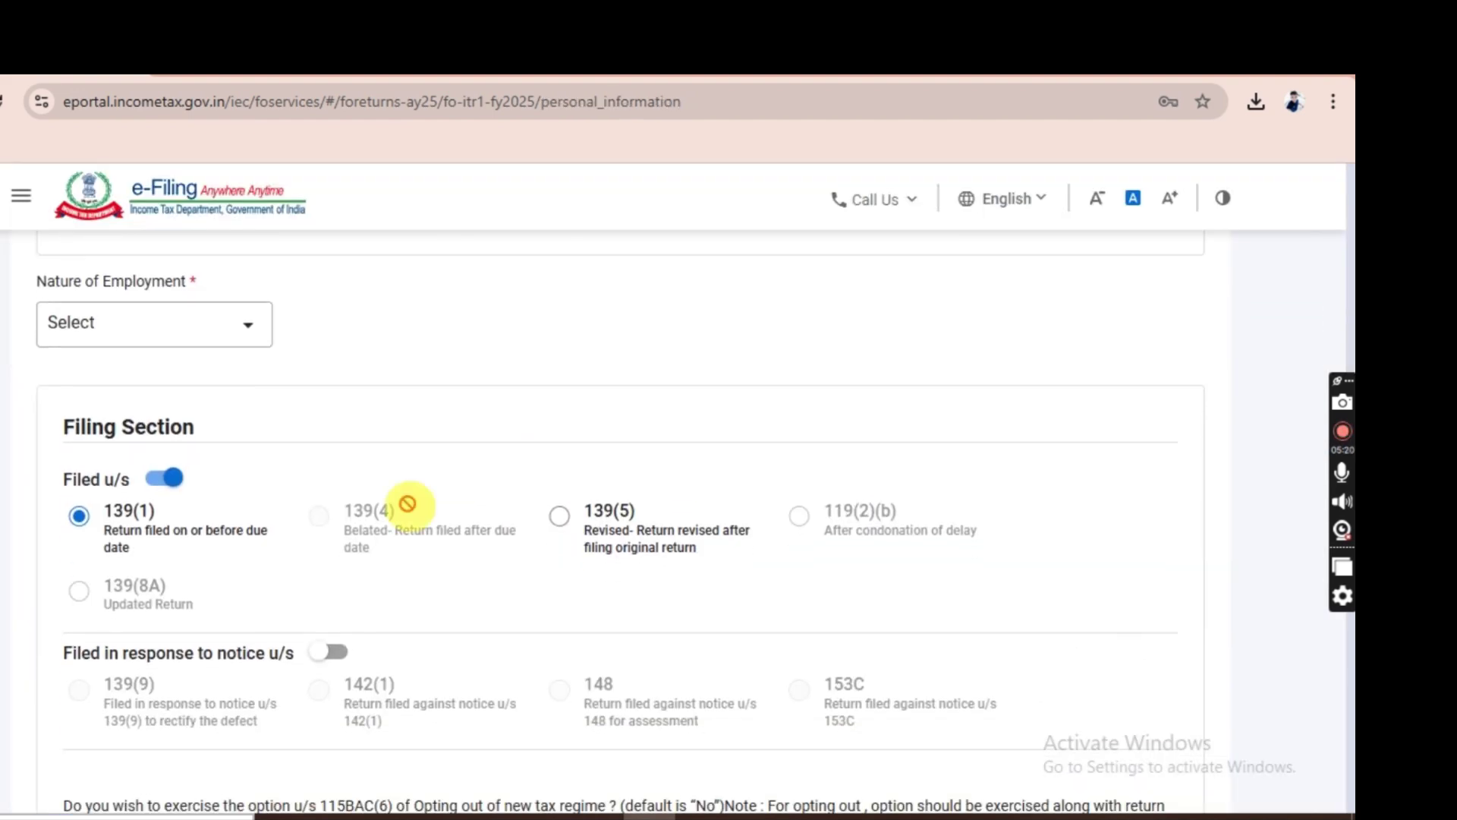
left_click(177, 329)
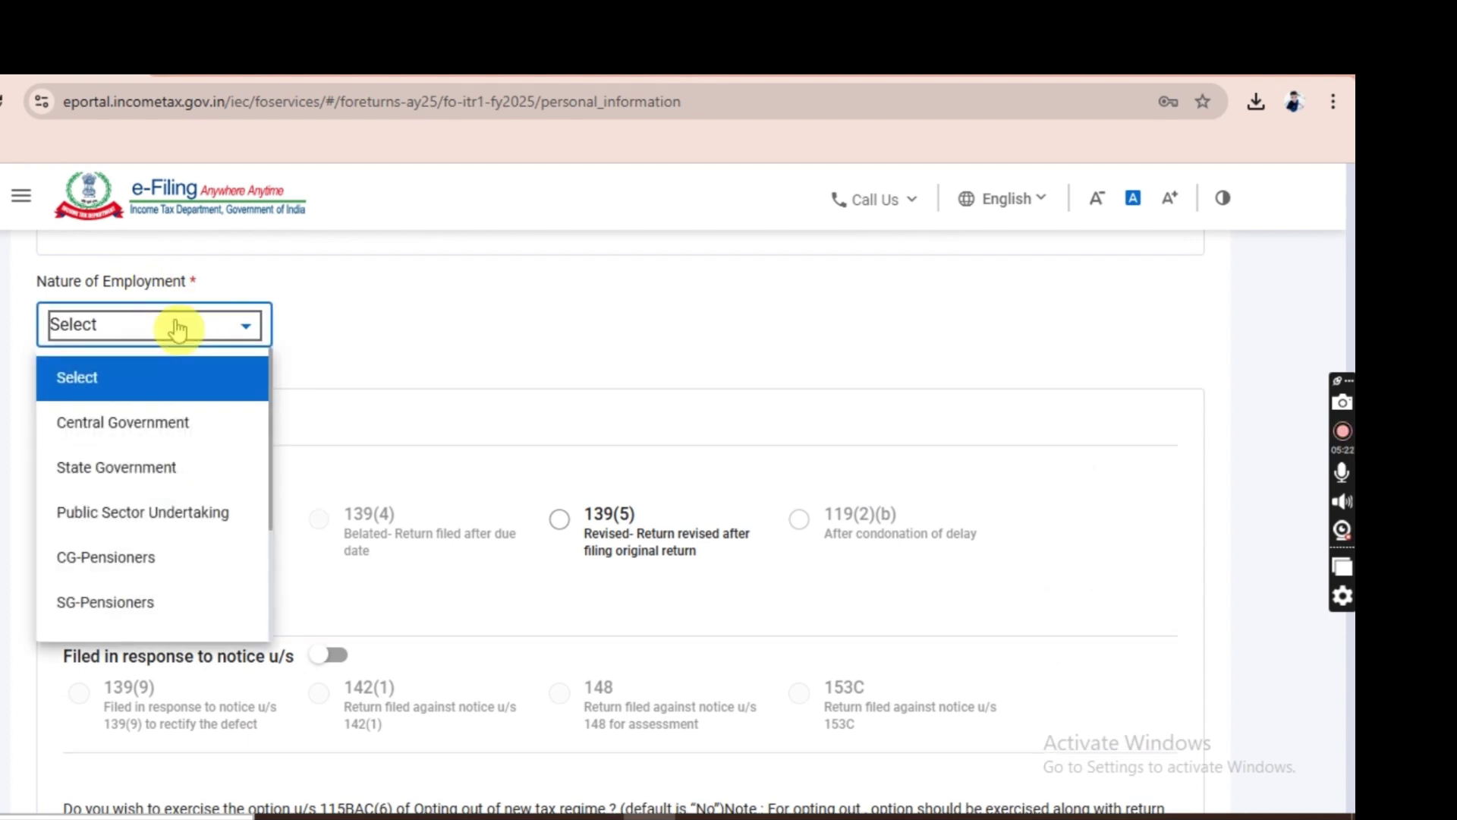
left_click(149, 416)
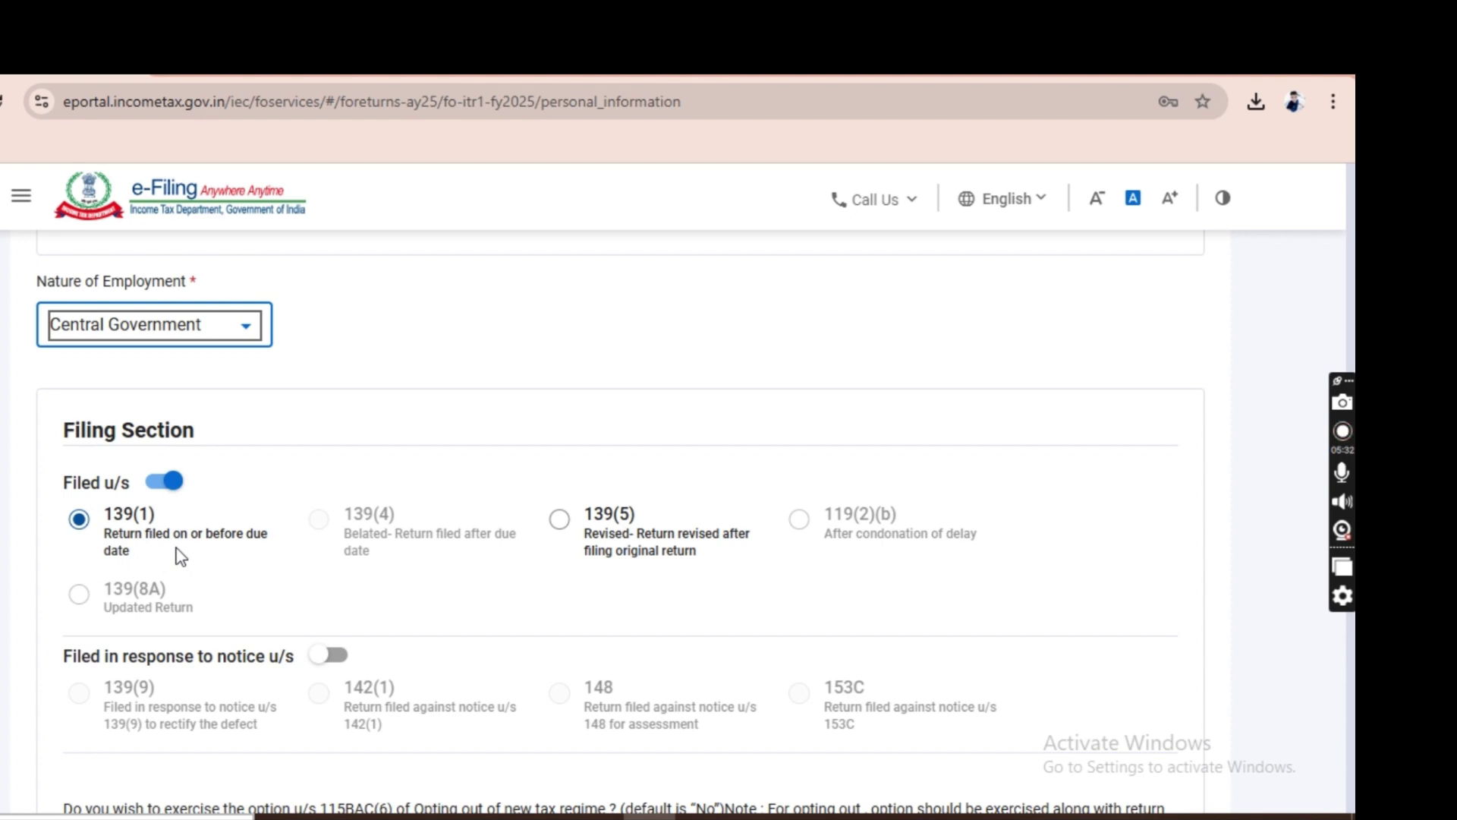
left_click(482, 521)
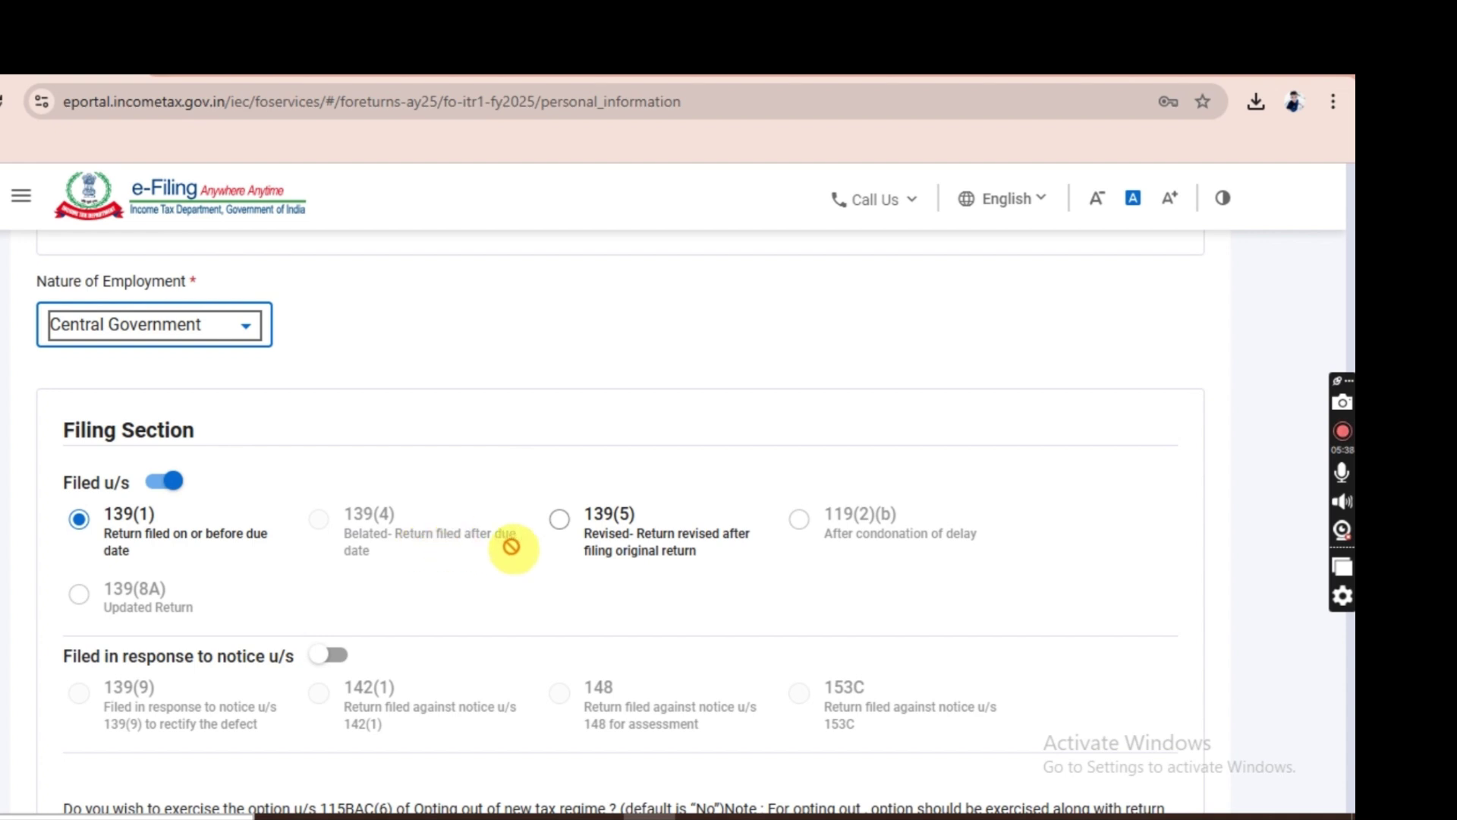
Opt out of the new tax regime by selecting Yes for section 115BAC(6).
scroll(1240, 660, "down", 4)
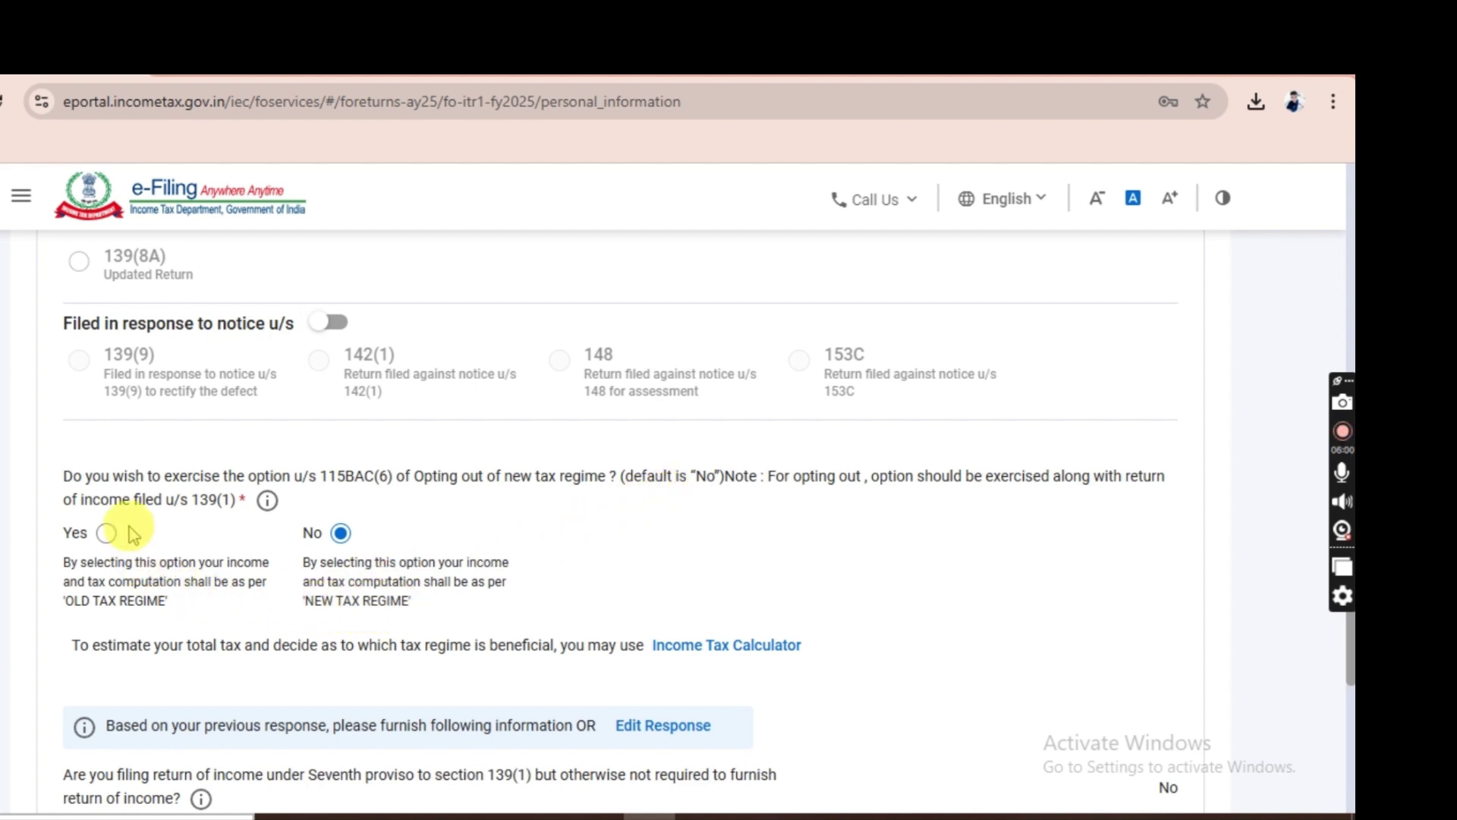
left_click(107, 533)
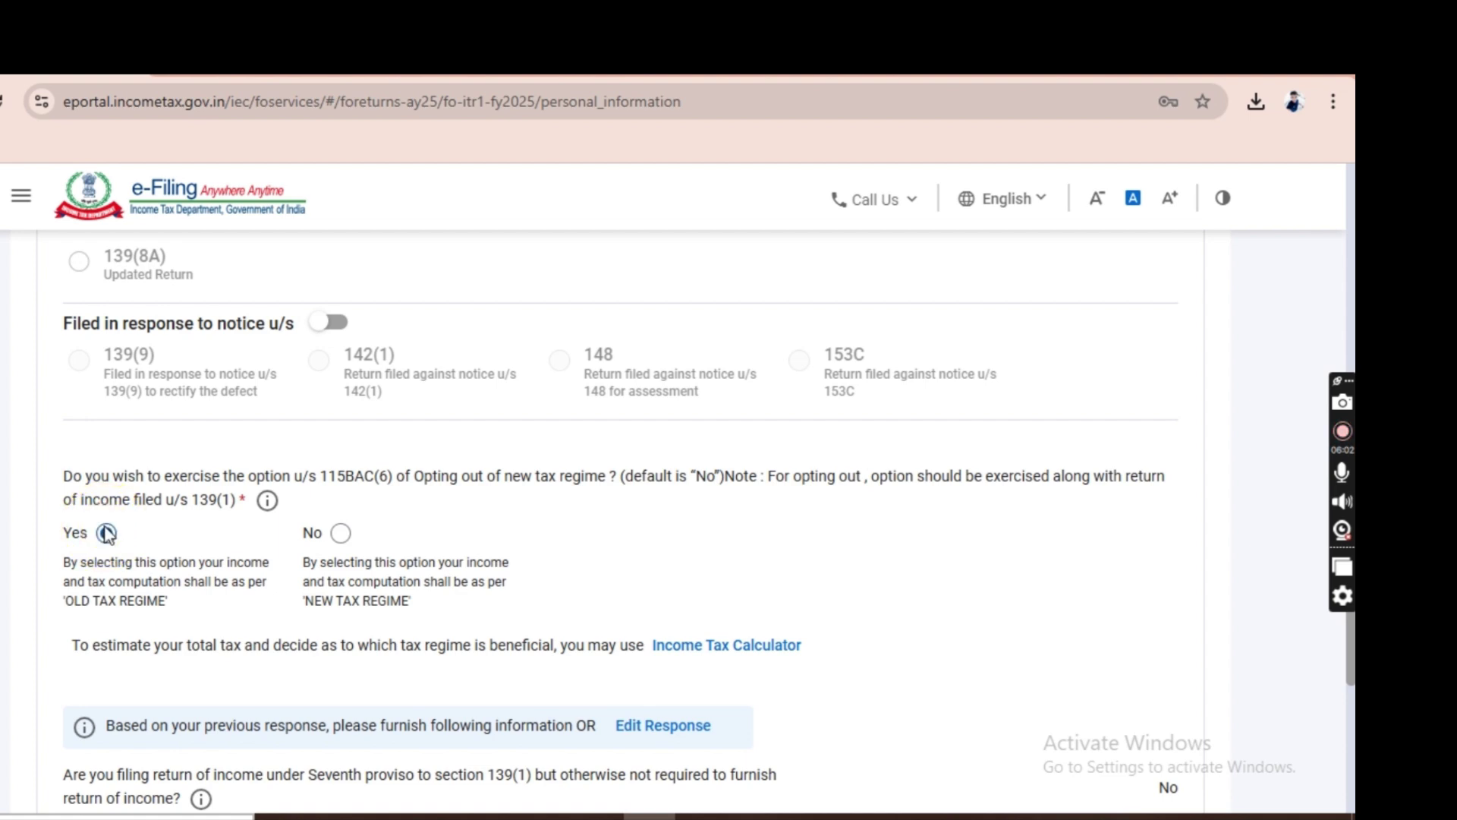
scroll(1114, 658, "down", 2)
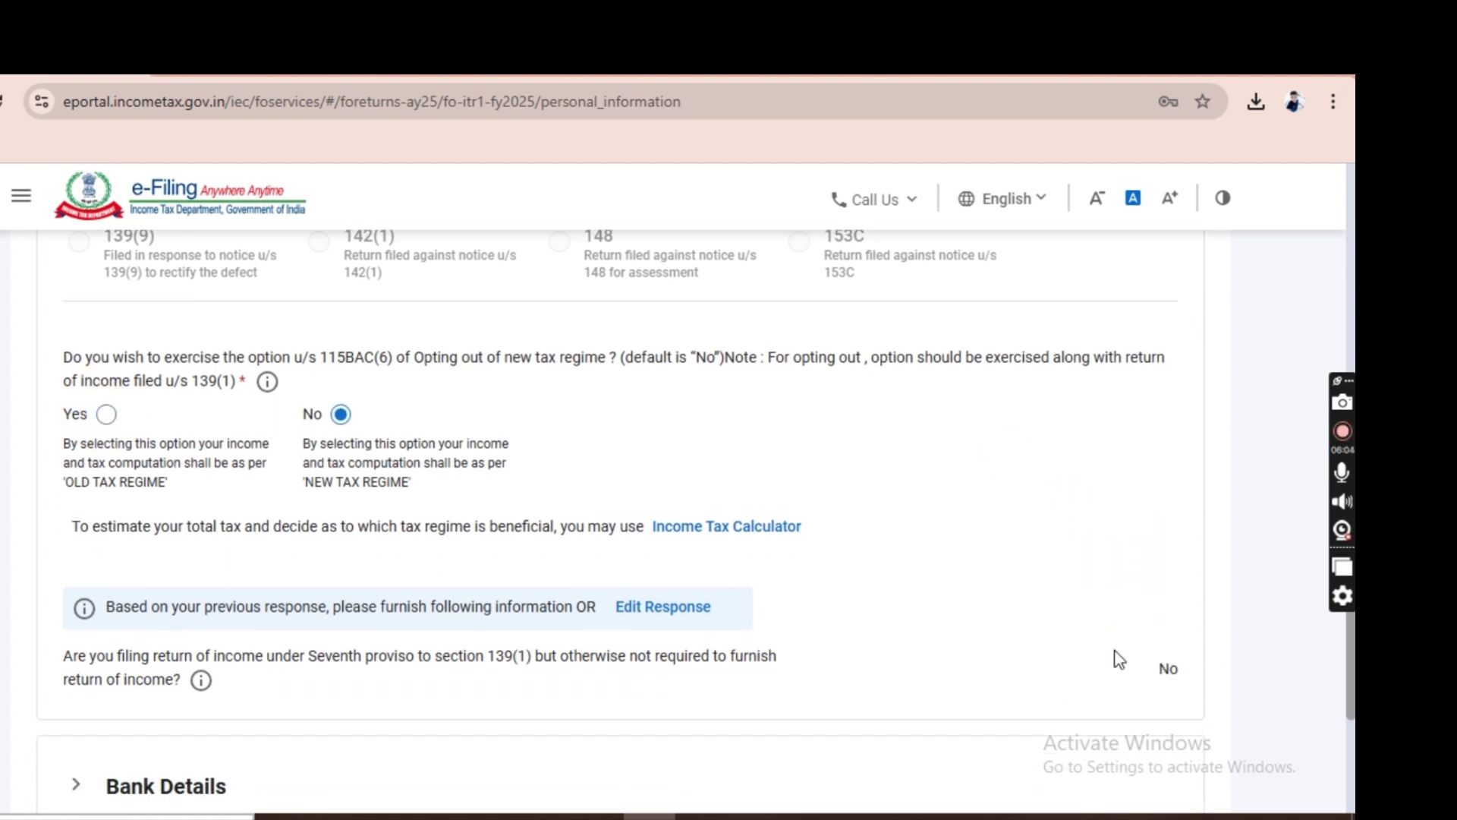
left_click(107, 405)
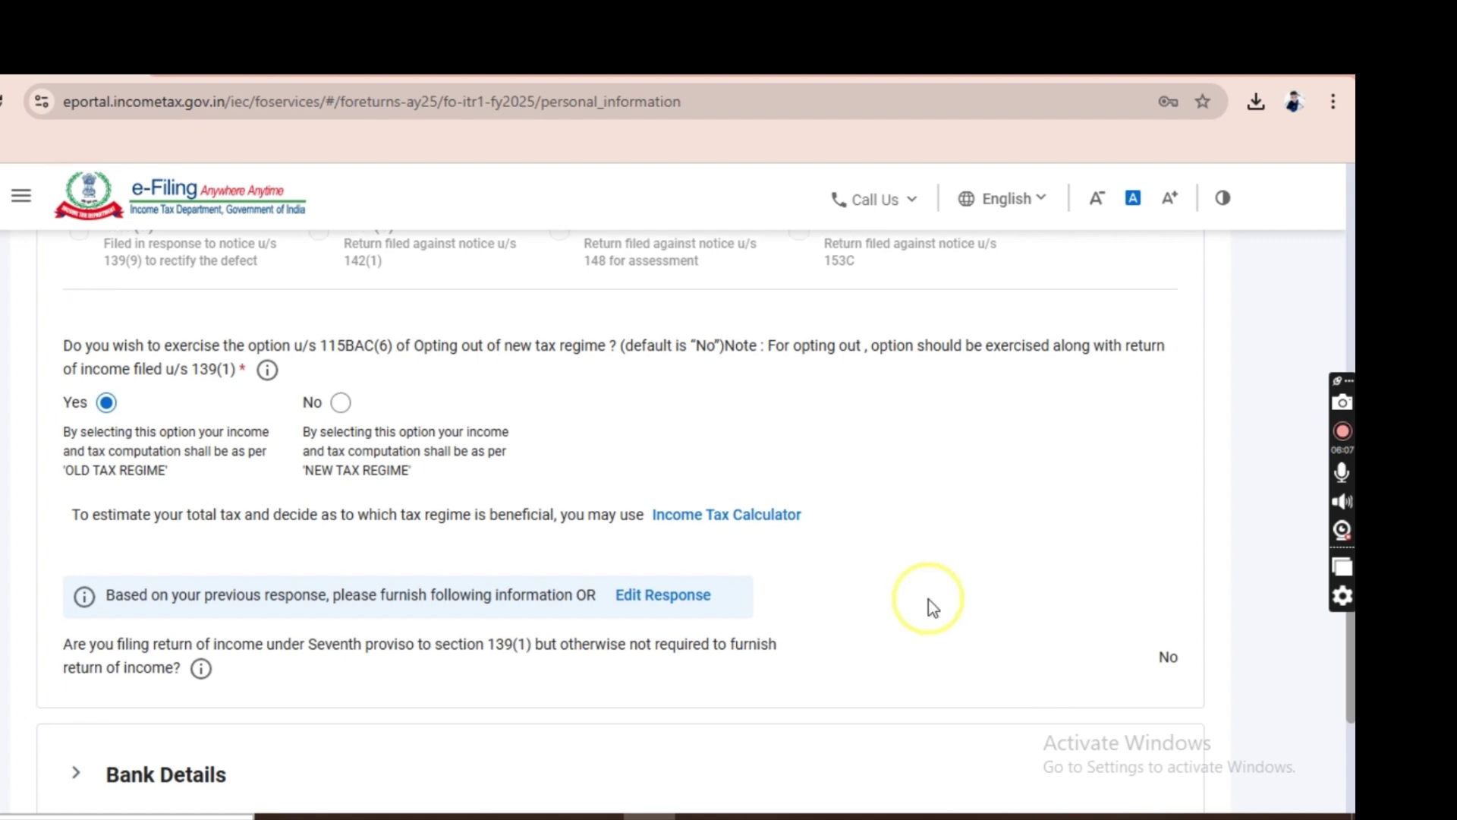
Review the Bank Details and confirm the Personal Information section.
scroll(933, 607, "down", 1)
scroll(933, 607, "down", 3)
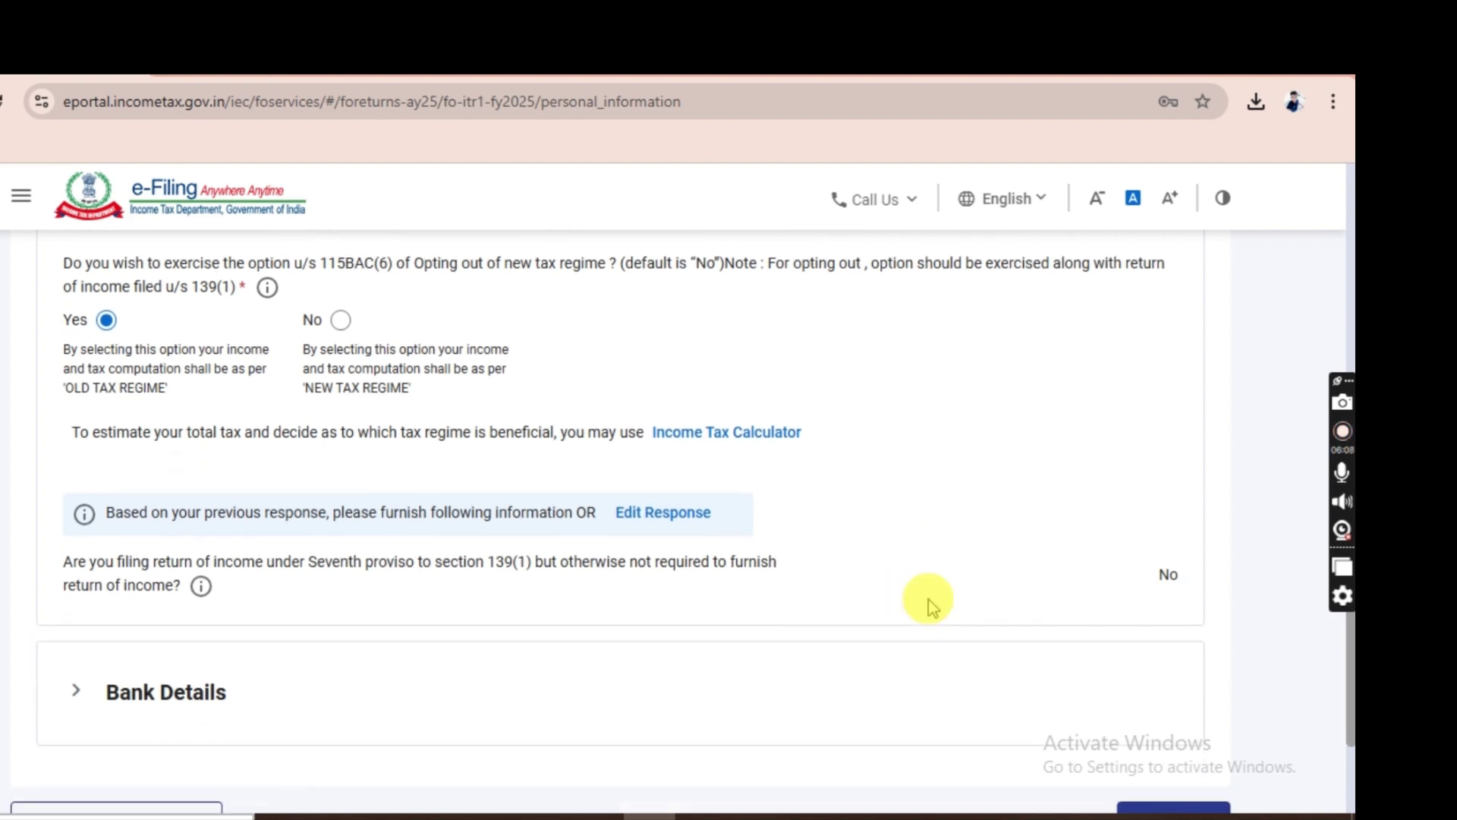
scroll(931, 609, "down", 2)
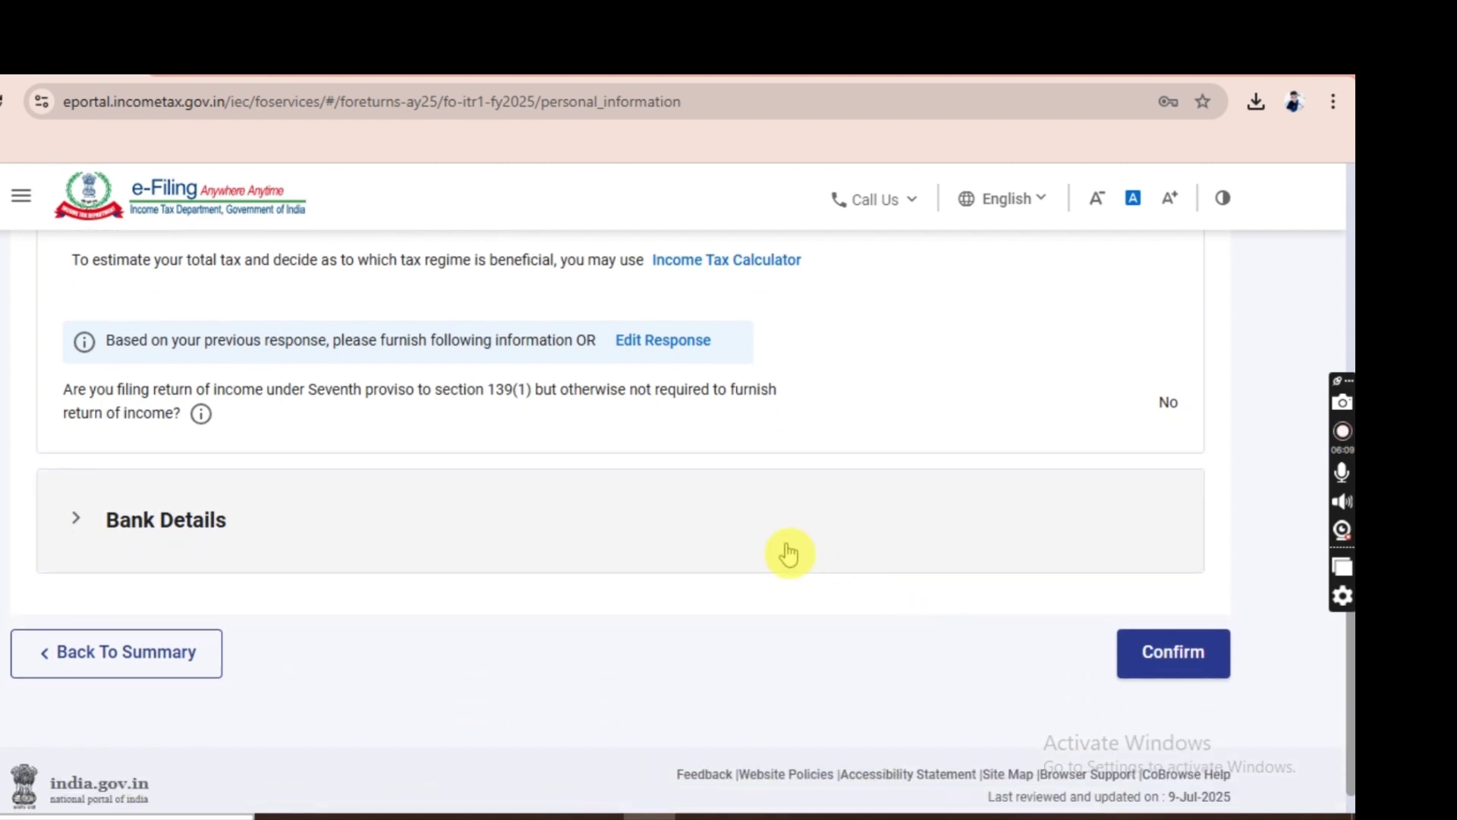
left_click(804, 584)
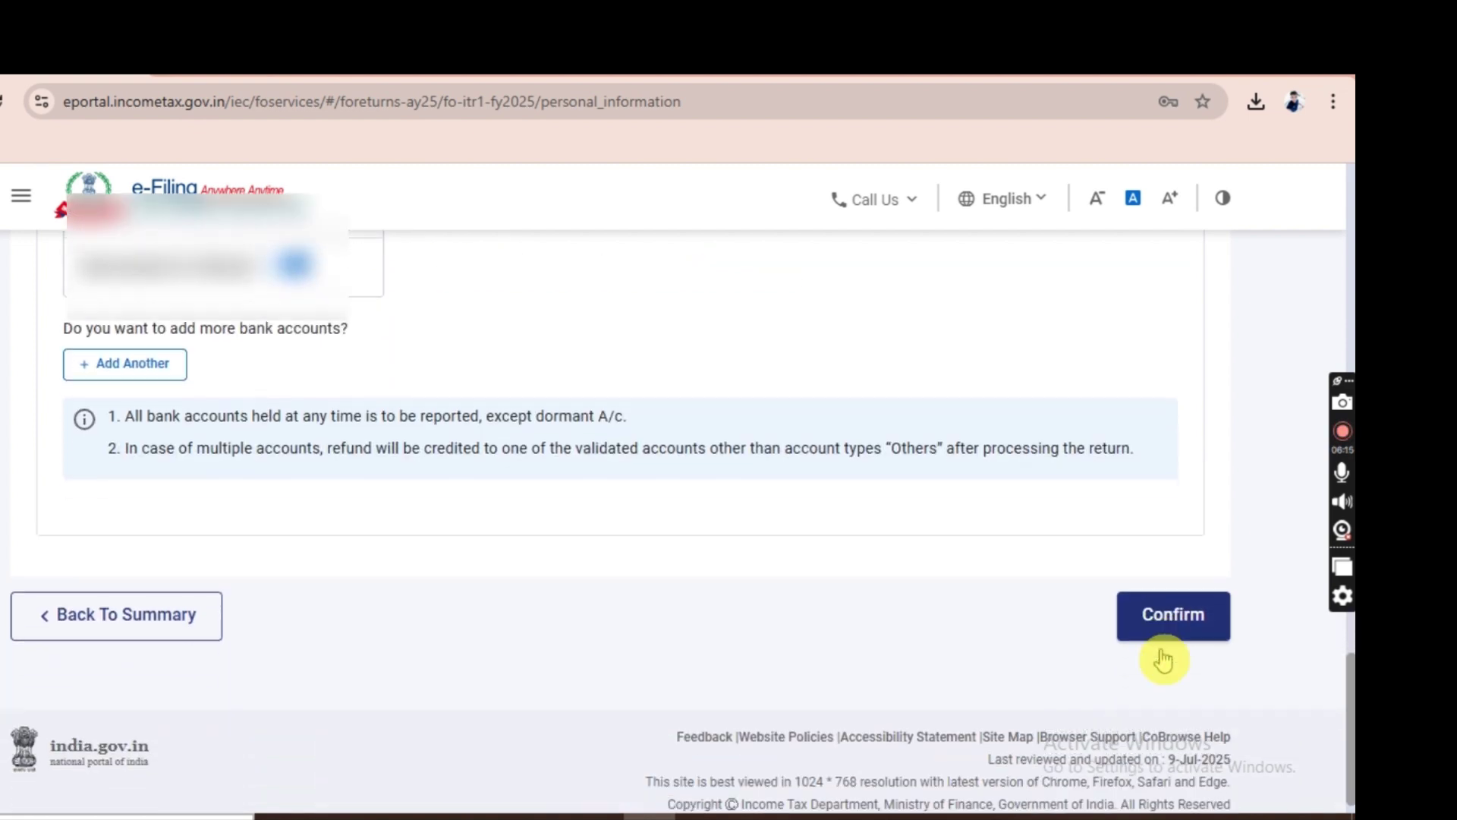
scroll(1162, 661, "down", 1)
double_click(1174, 596)
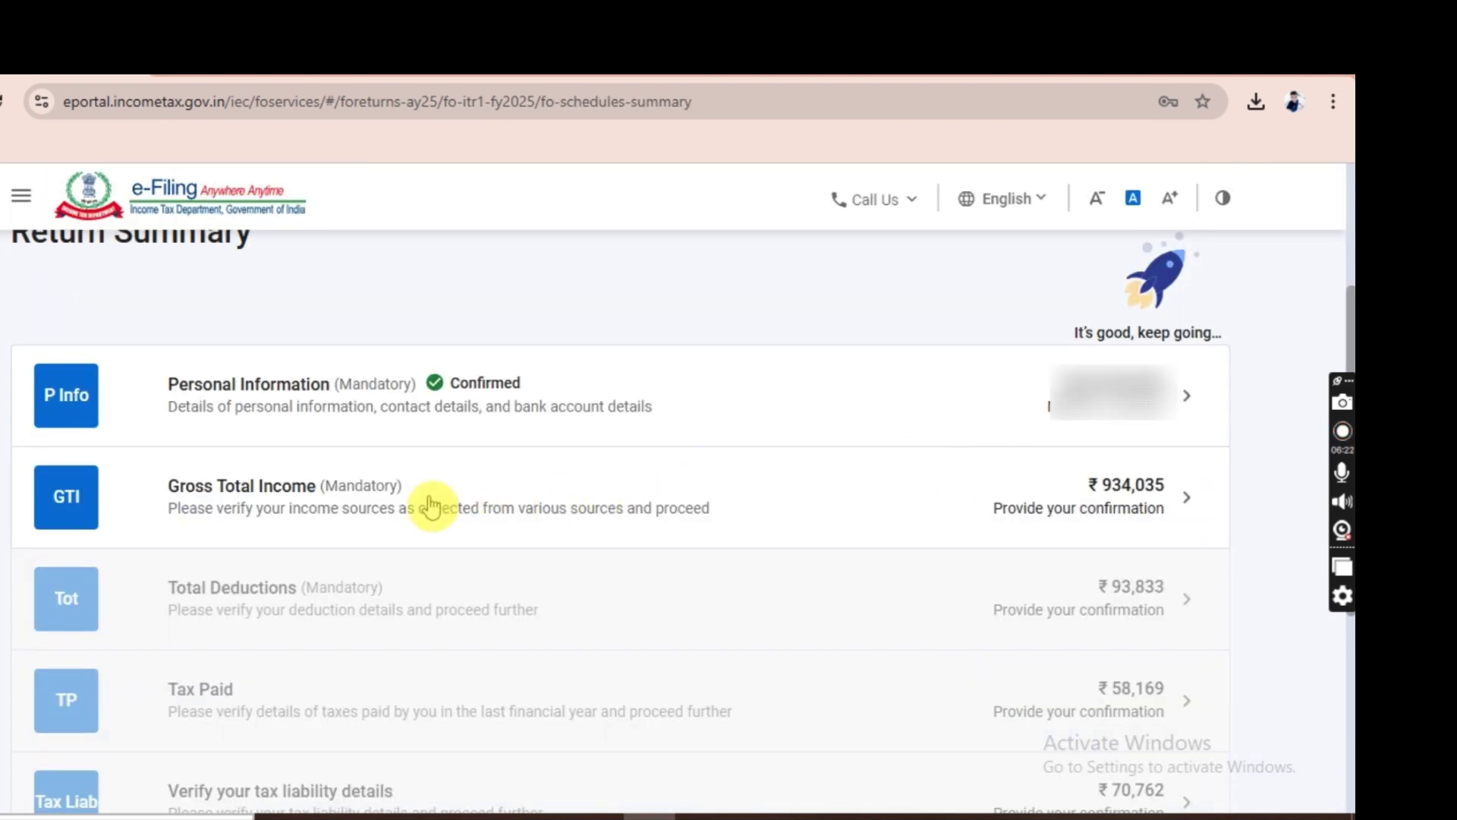
Open Gross Total Income and edit B1. Income From Salary, showing Gross Salary 983508.
left_click(521, 495)
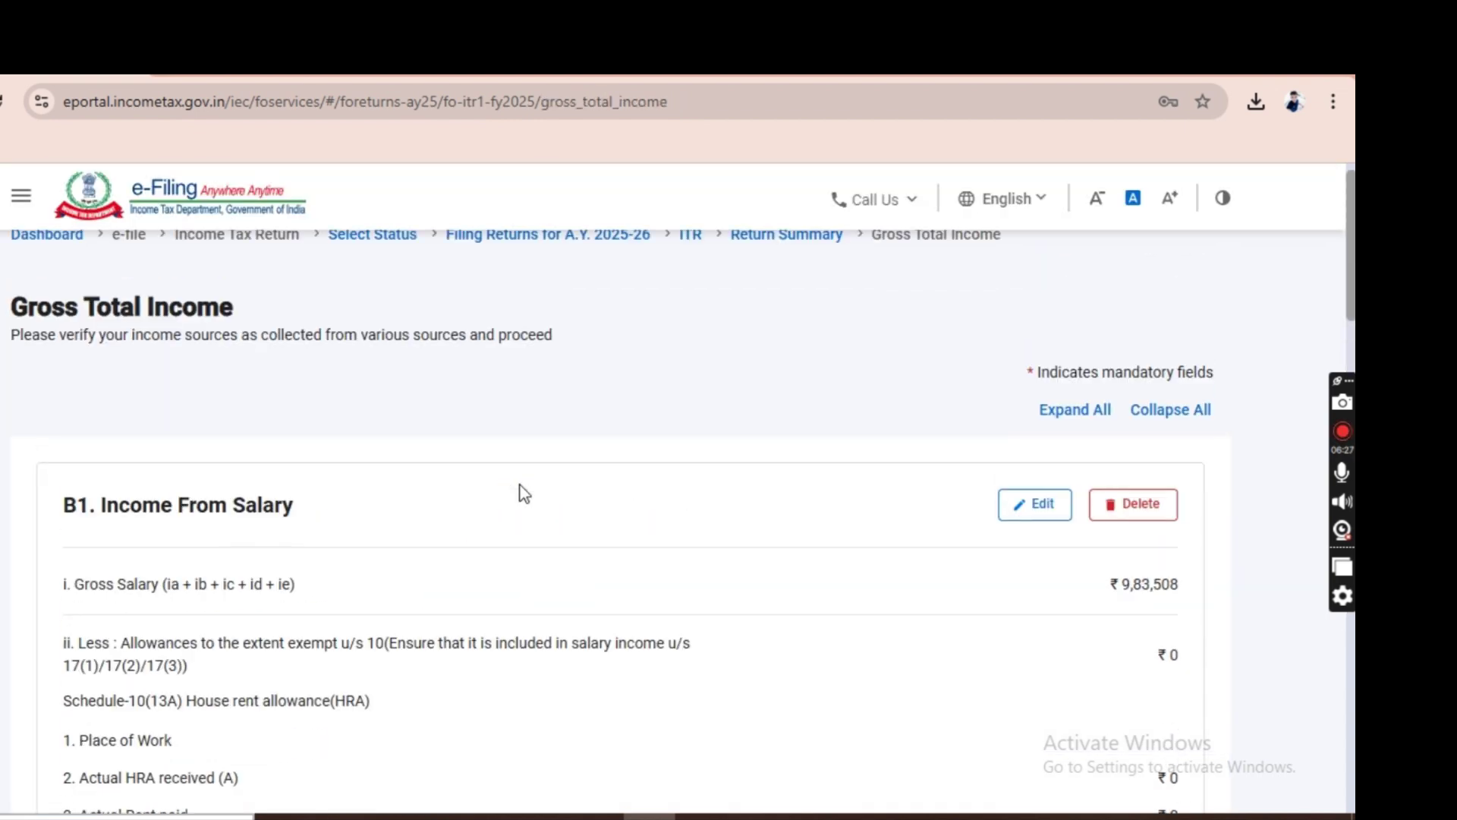
scroll(521, 495, "down", 2)
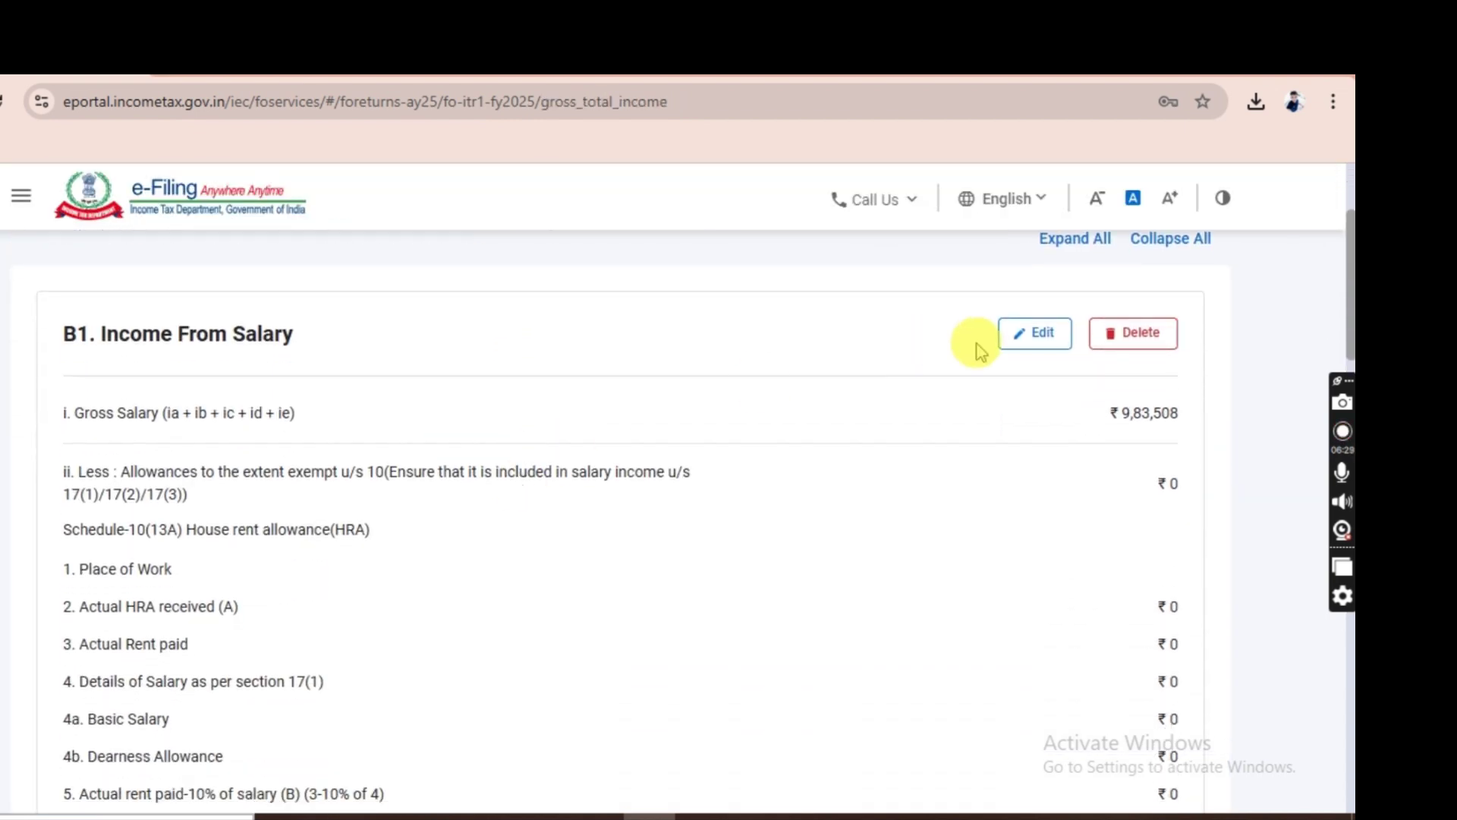
left_click(1026, 334)
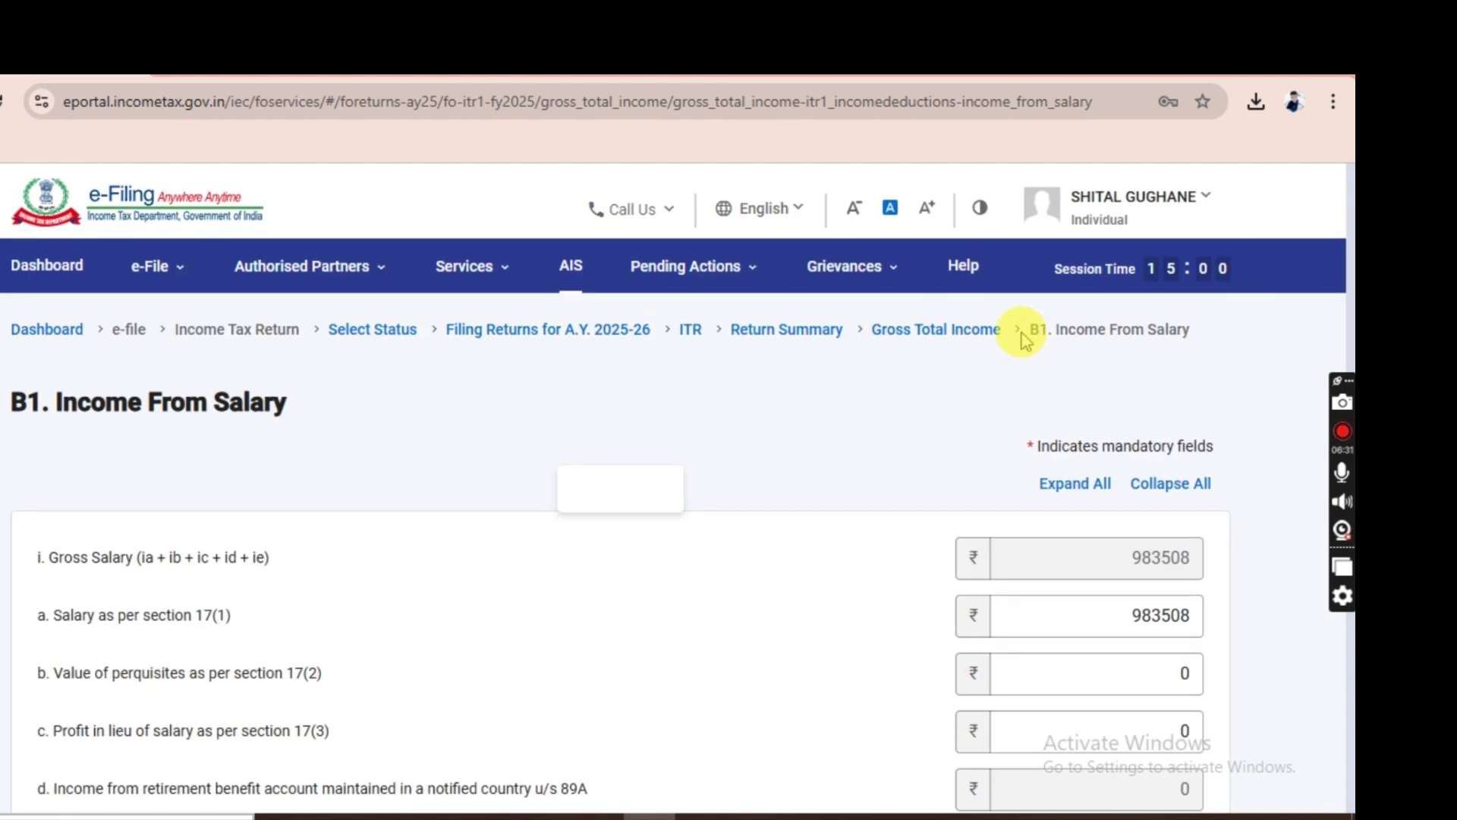
Check the section 17(1) salary amount against the Form16 PDF.
scroll(377, 501, "down", 2)
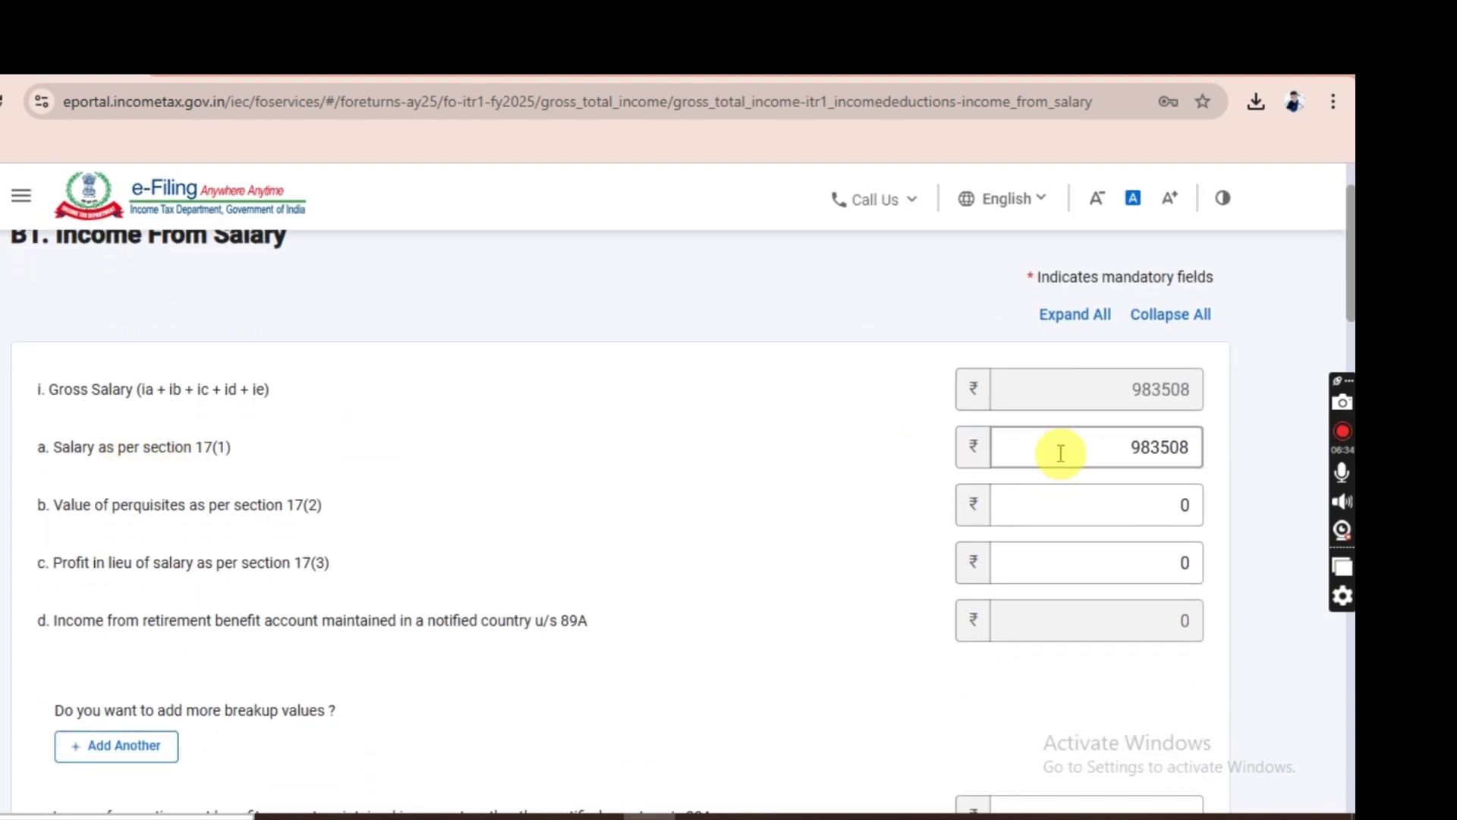
left_click(1102, 454)
left_click(1100, 454)
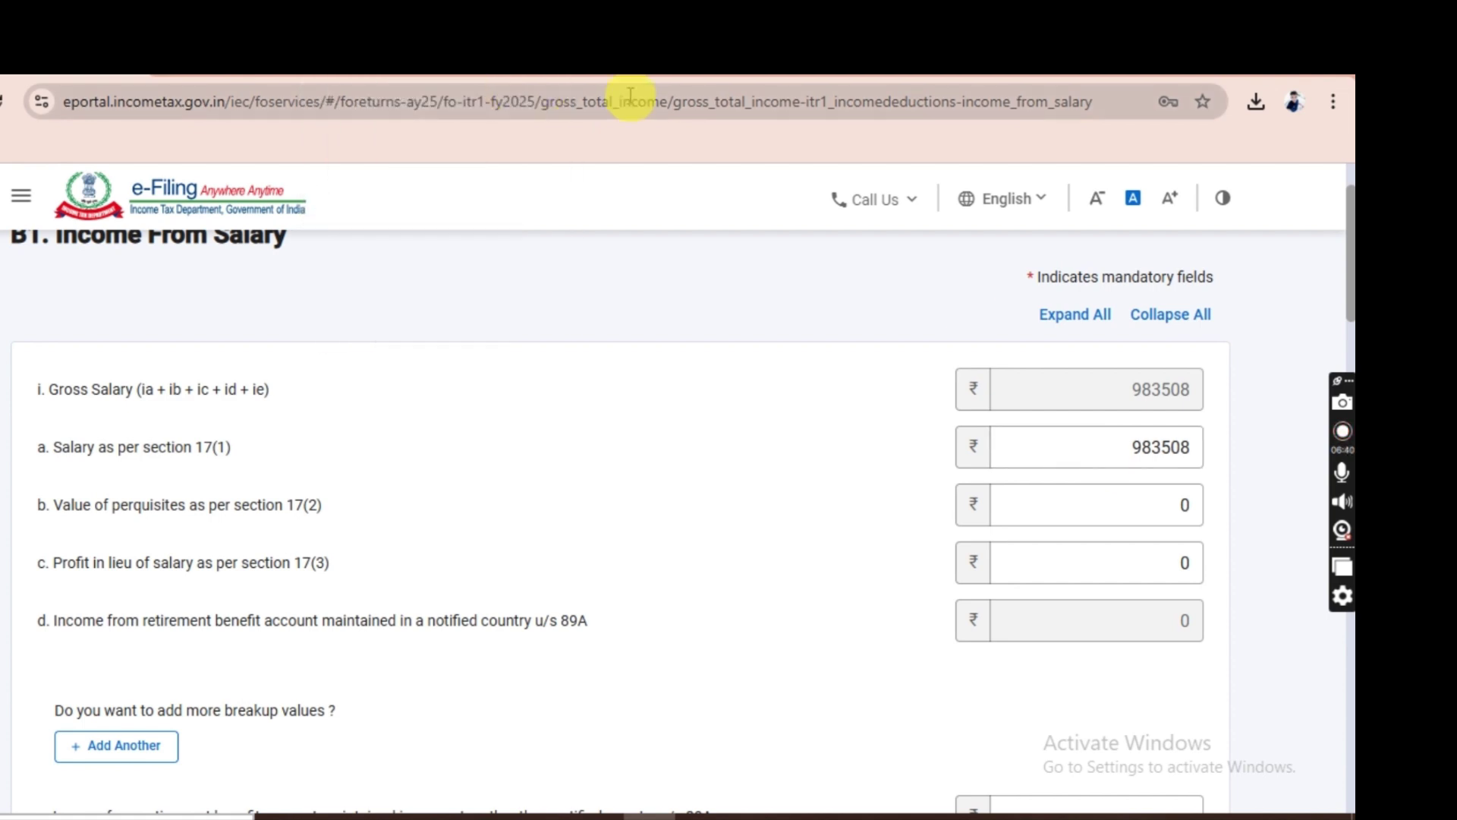
key("ctrl+Tab")
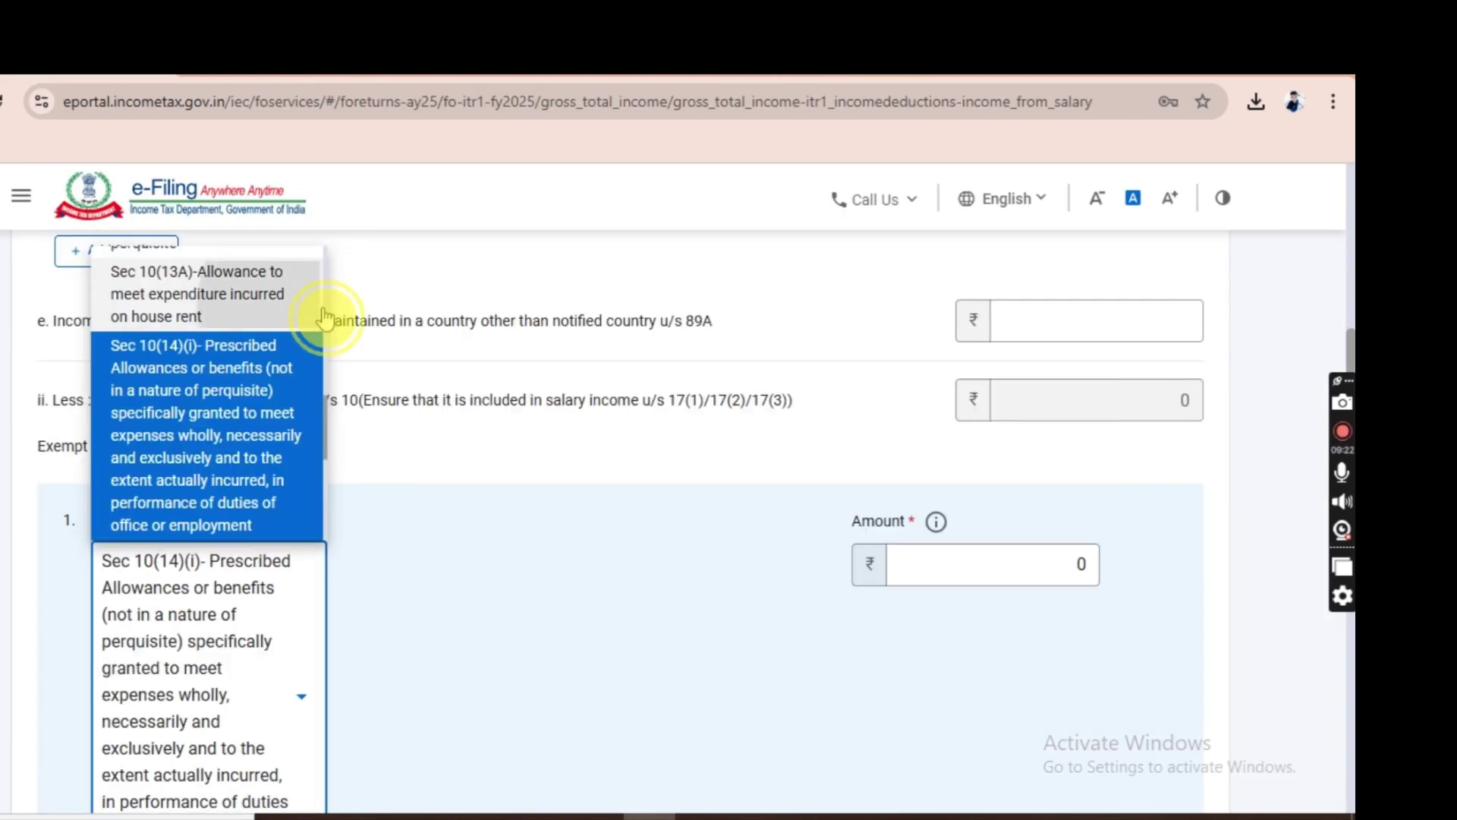
Choose Sec 10(13A) house rent allowance as the exempt allowance, revealing Schedule-10(13A).
scroll(326, 309, "up", 8)
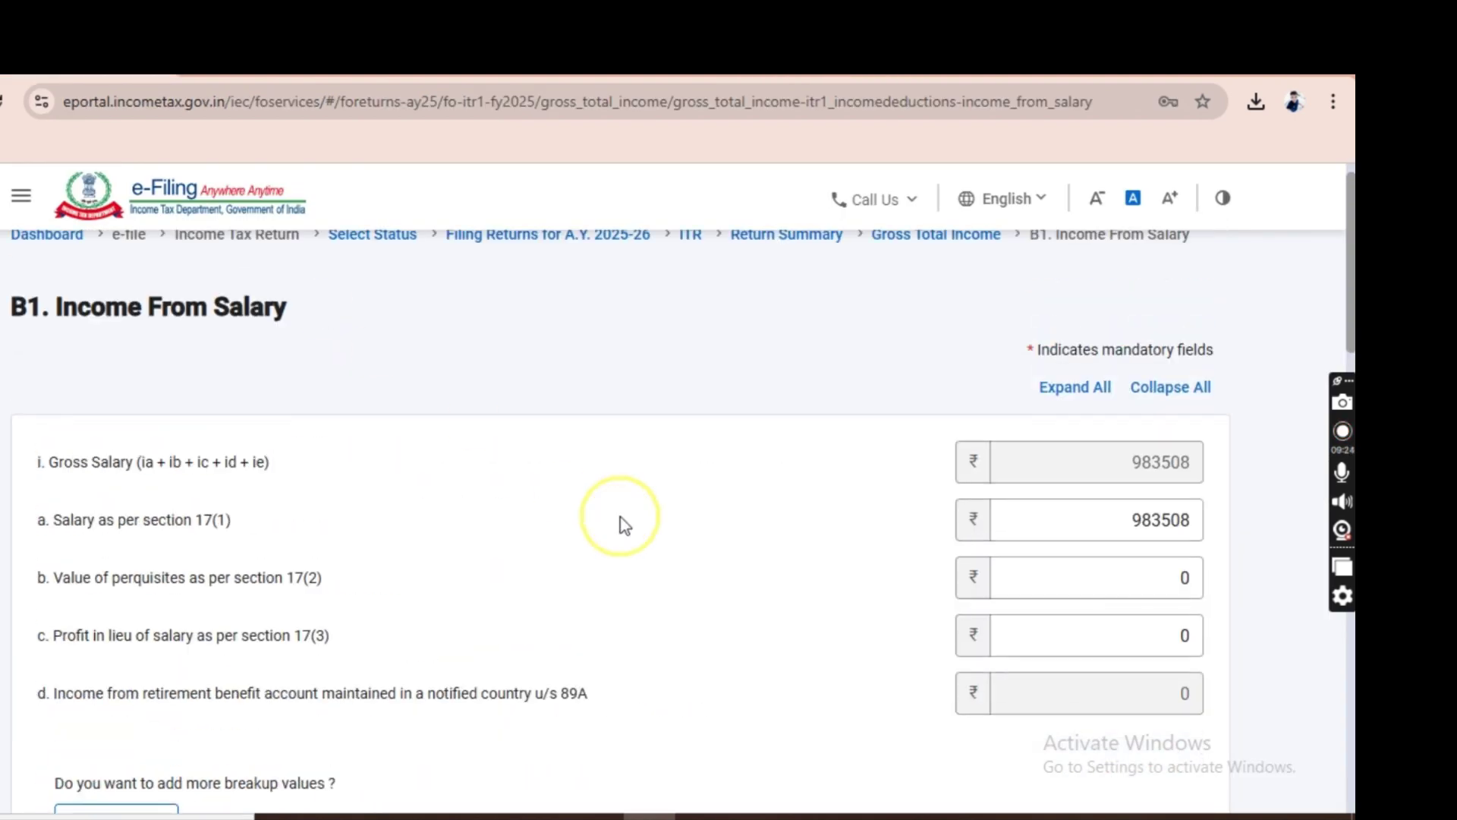
left_click(1351, 740)
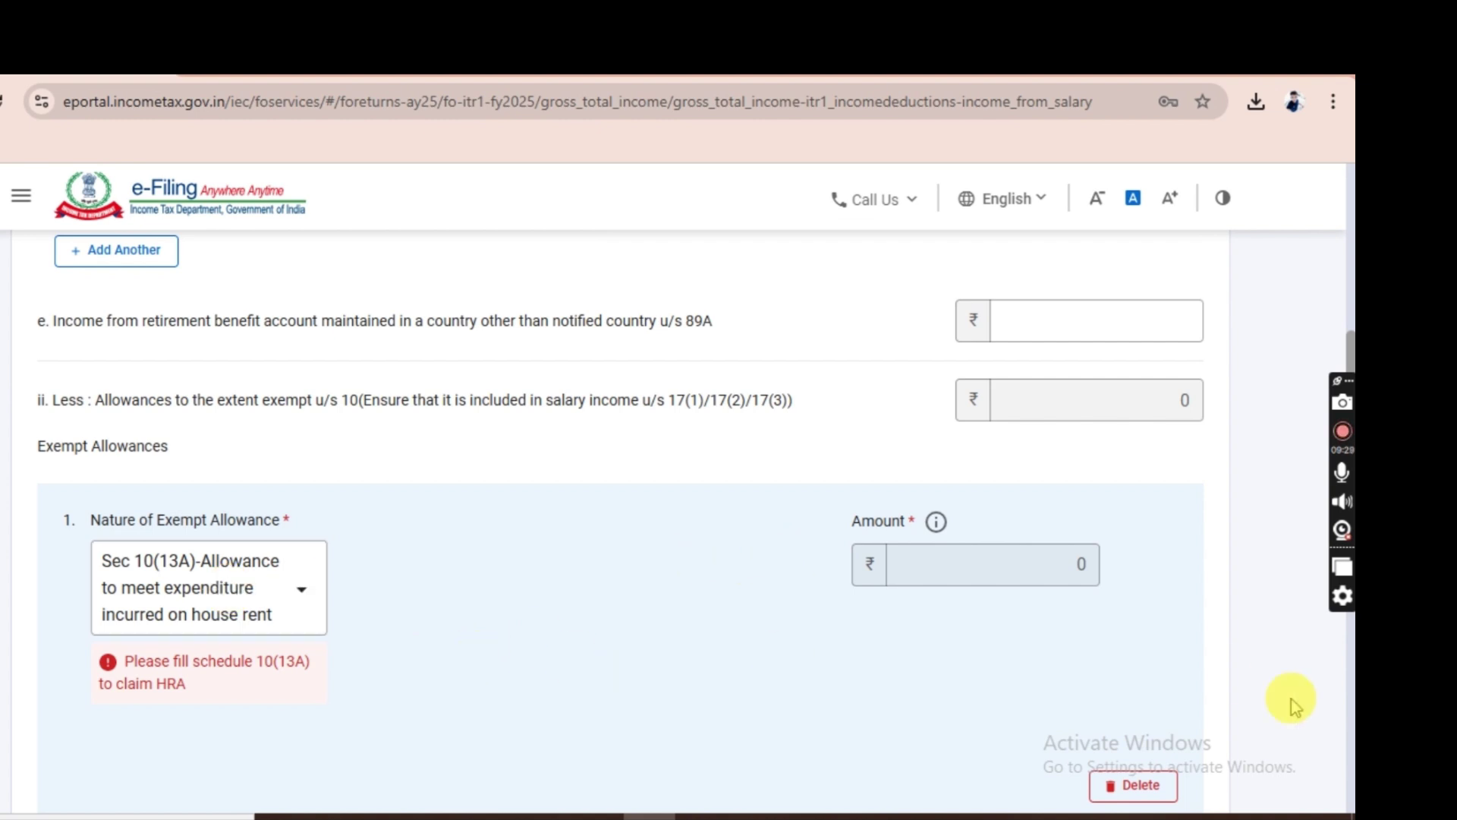
left_click(1348, 728)
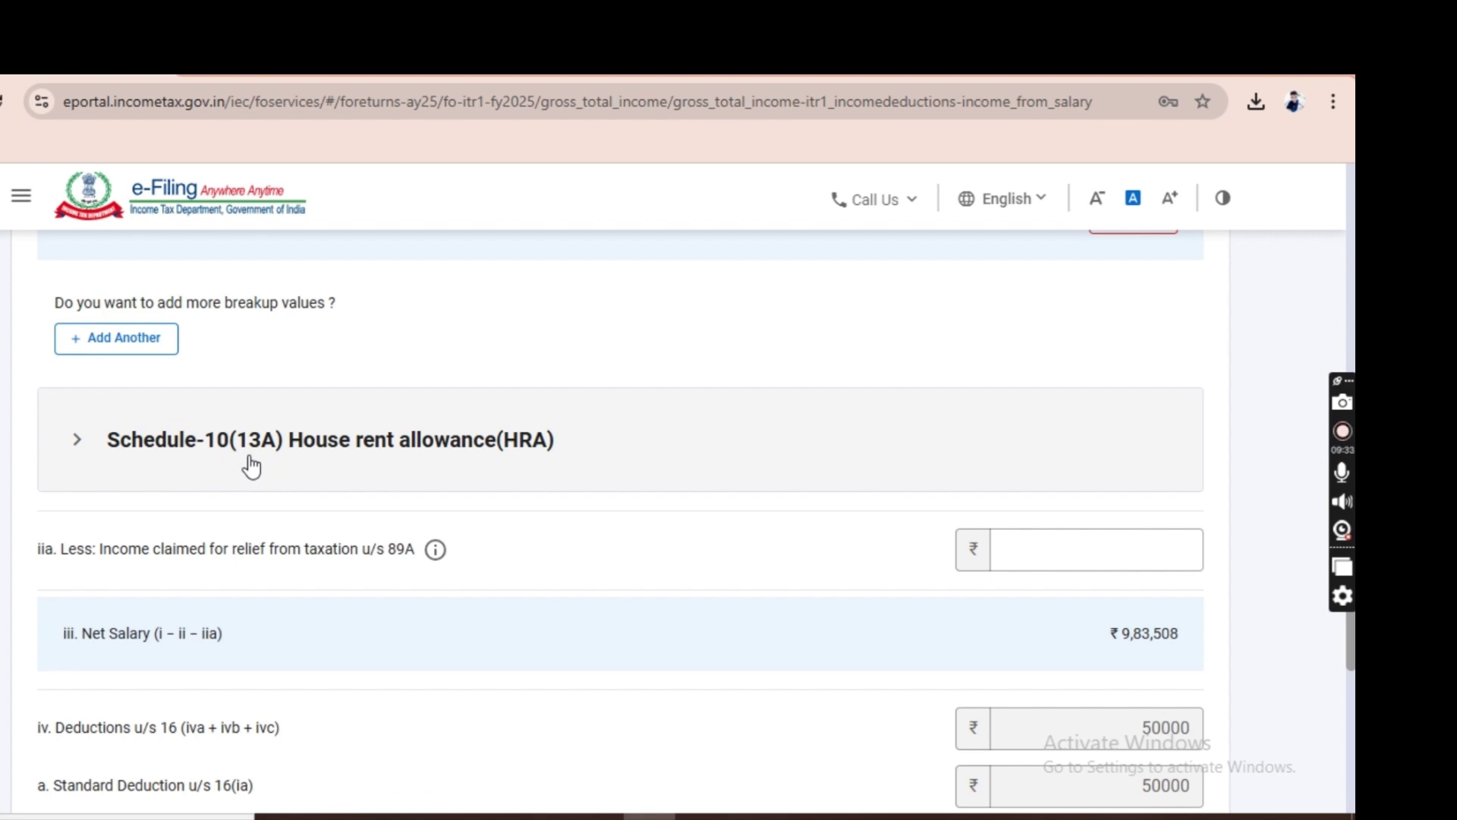
Expand the Schedule-10(13A) HRA section and set the place of work to Metro.
left_click(251, 466)
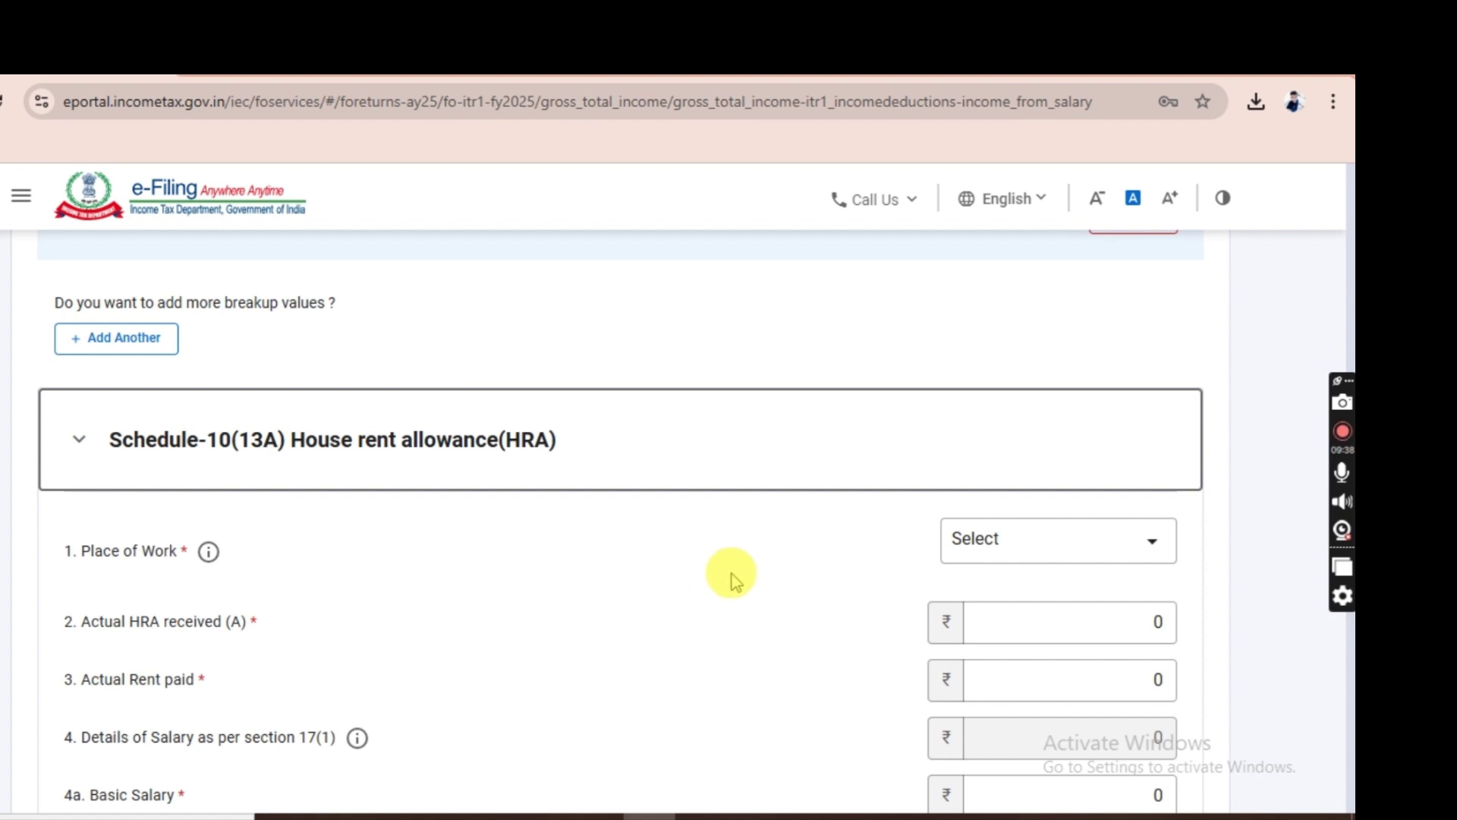
left_click(1048, 559)
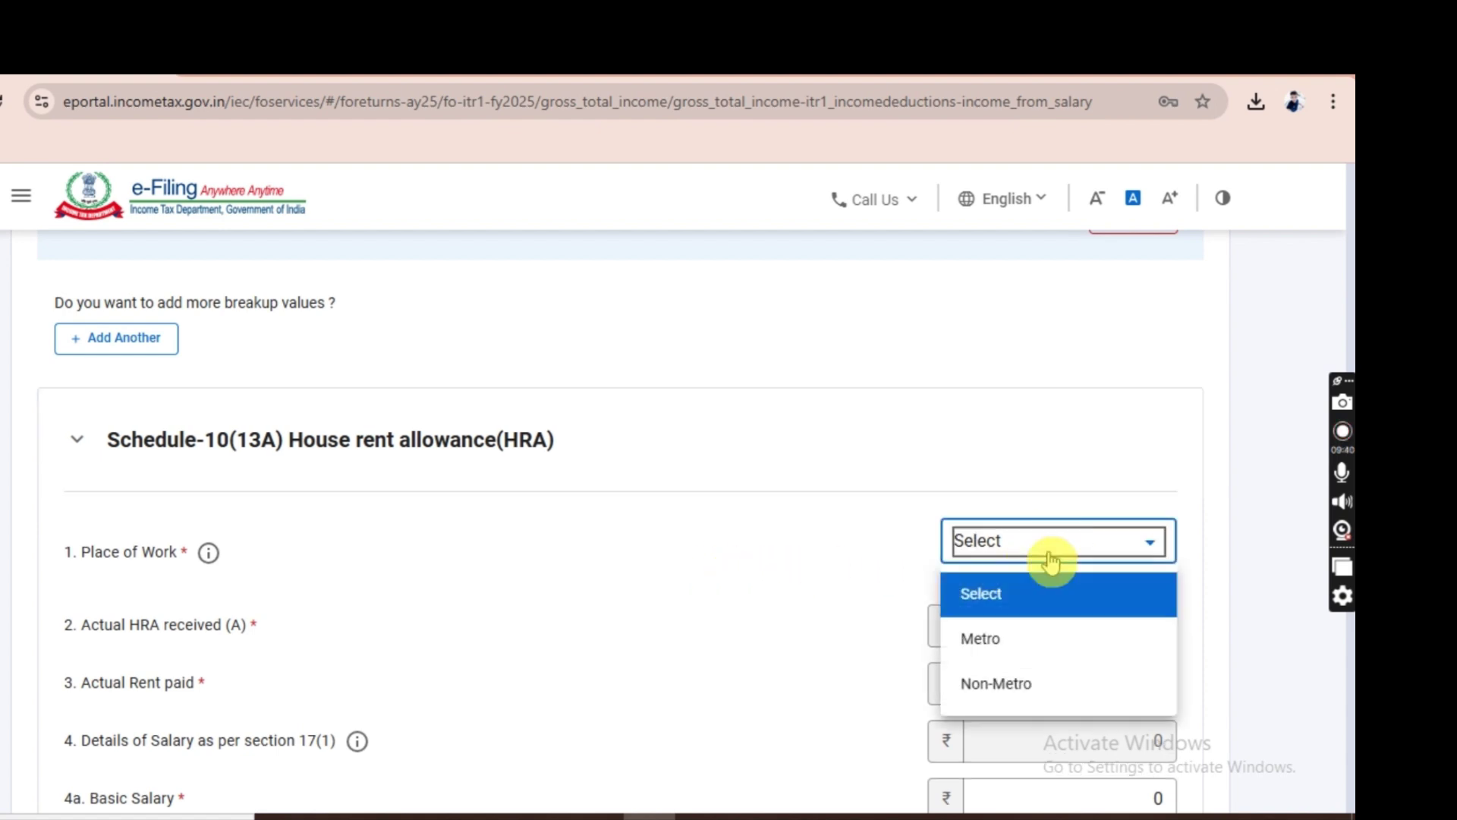
left_click(1019, 640)
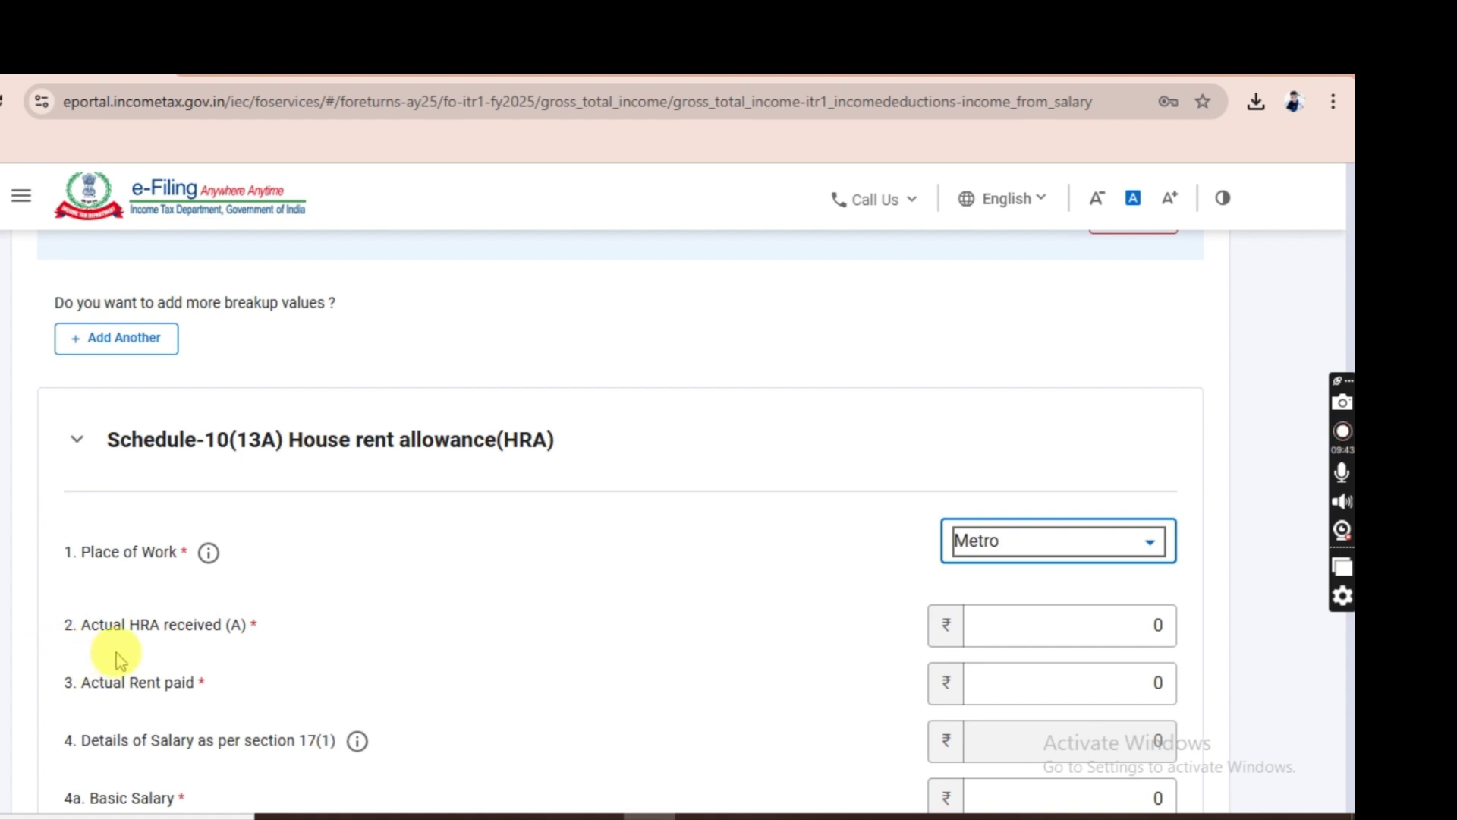
Enter 45000 as actual HRA received and 120000 as actual rent paid.
left_click(986, 613)
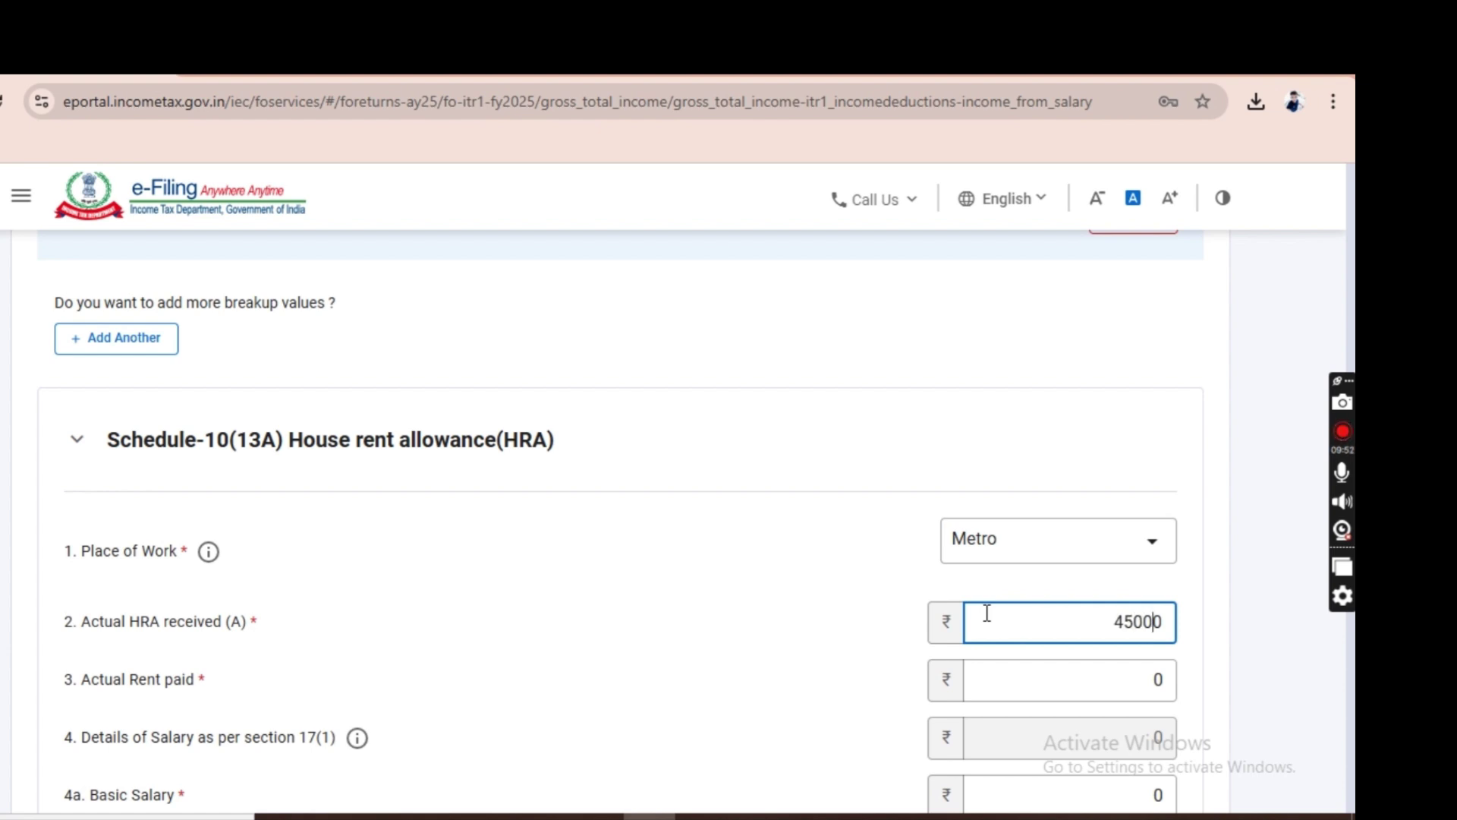
left_click(653, 691)
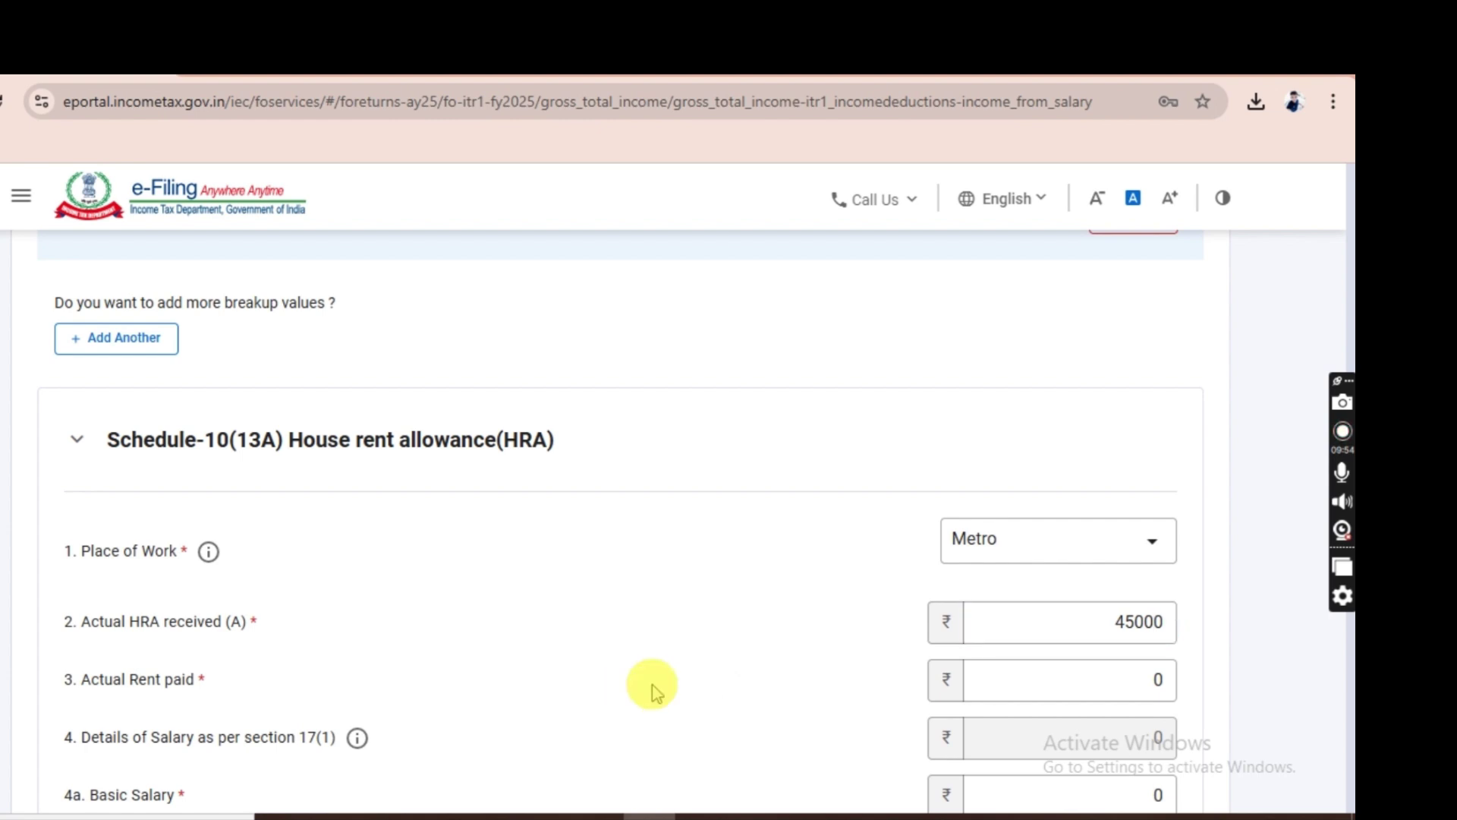
left_click(1013, 688)
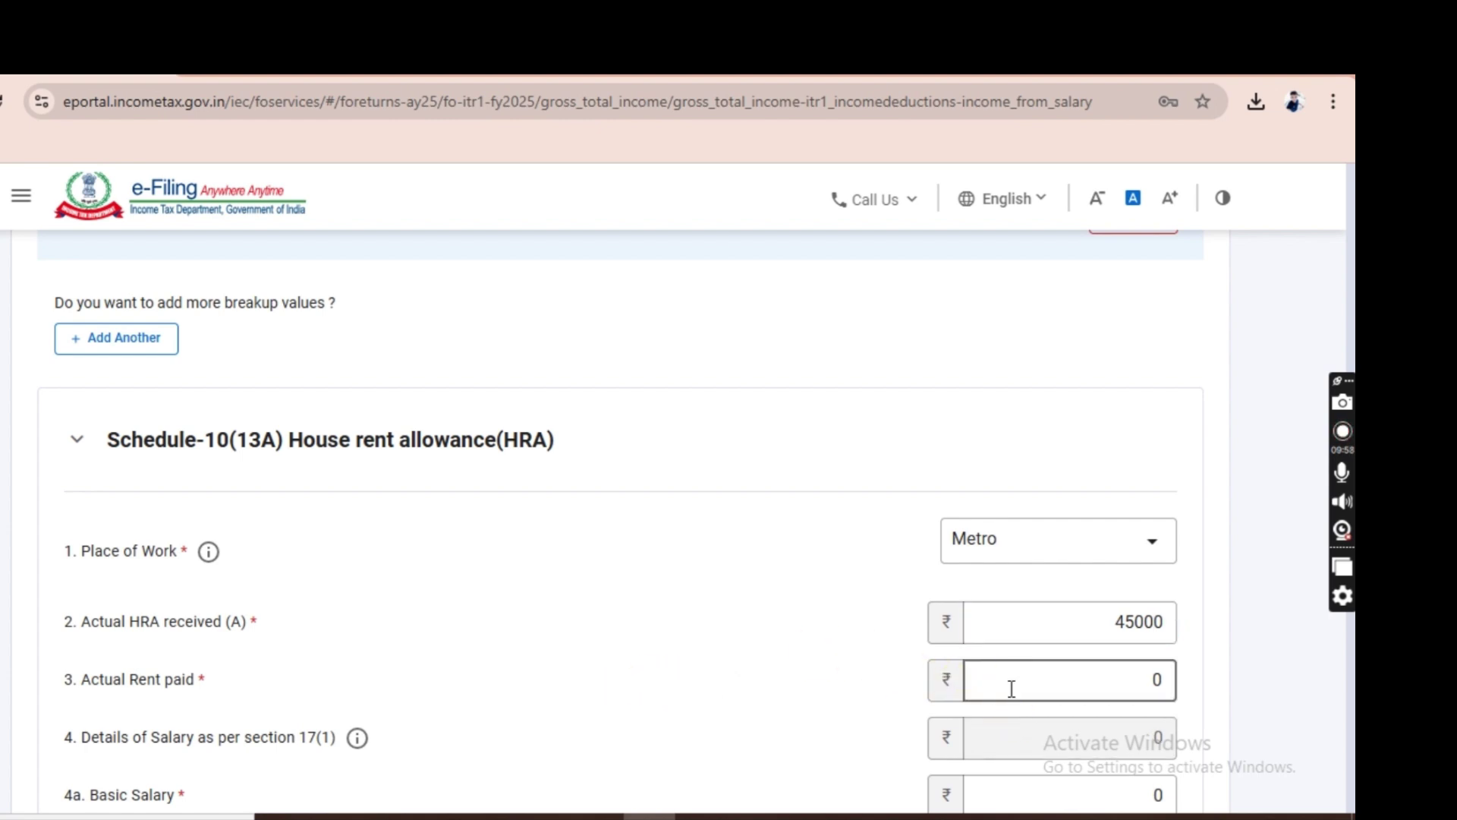
left_click(1012, 687)
type("120000")
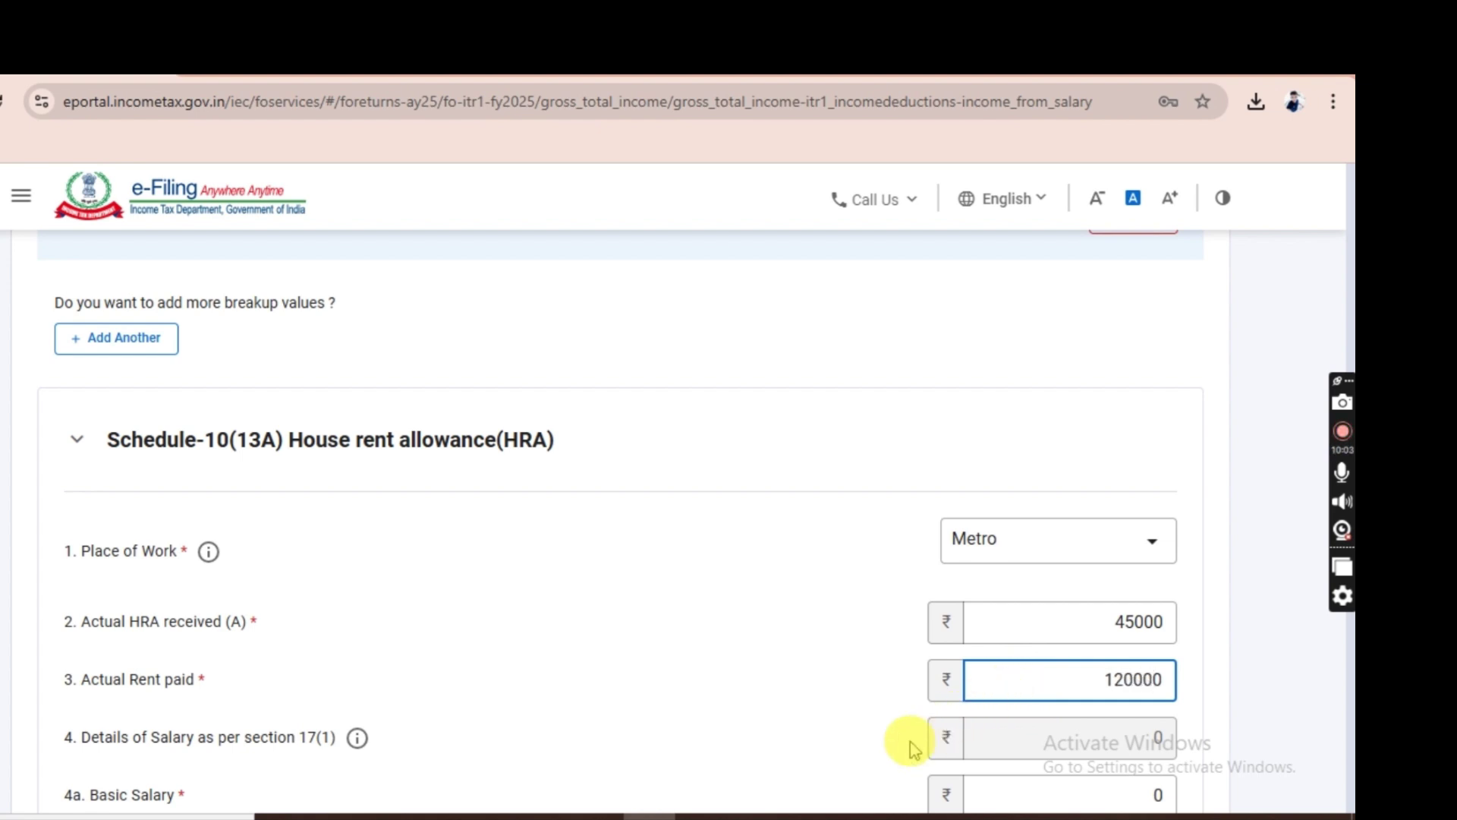
left_click(855, 755)
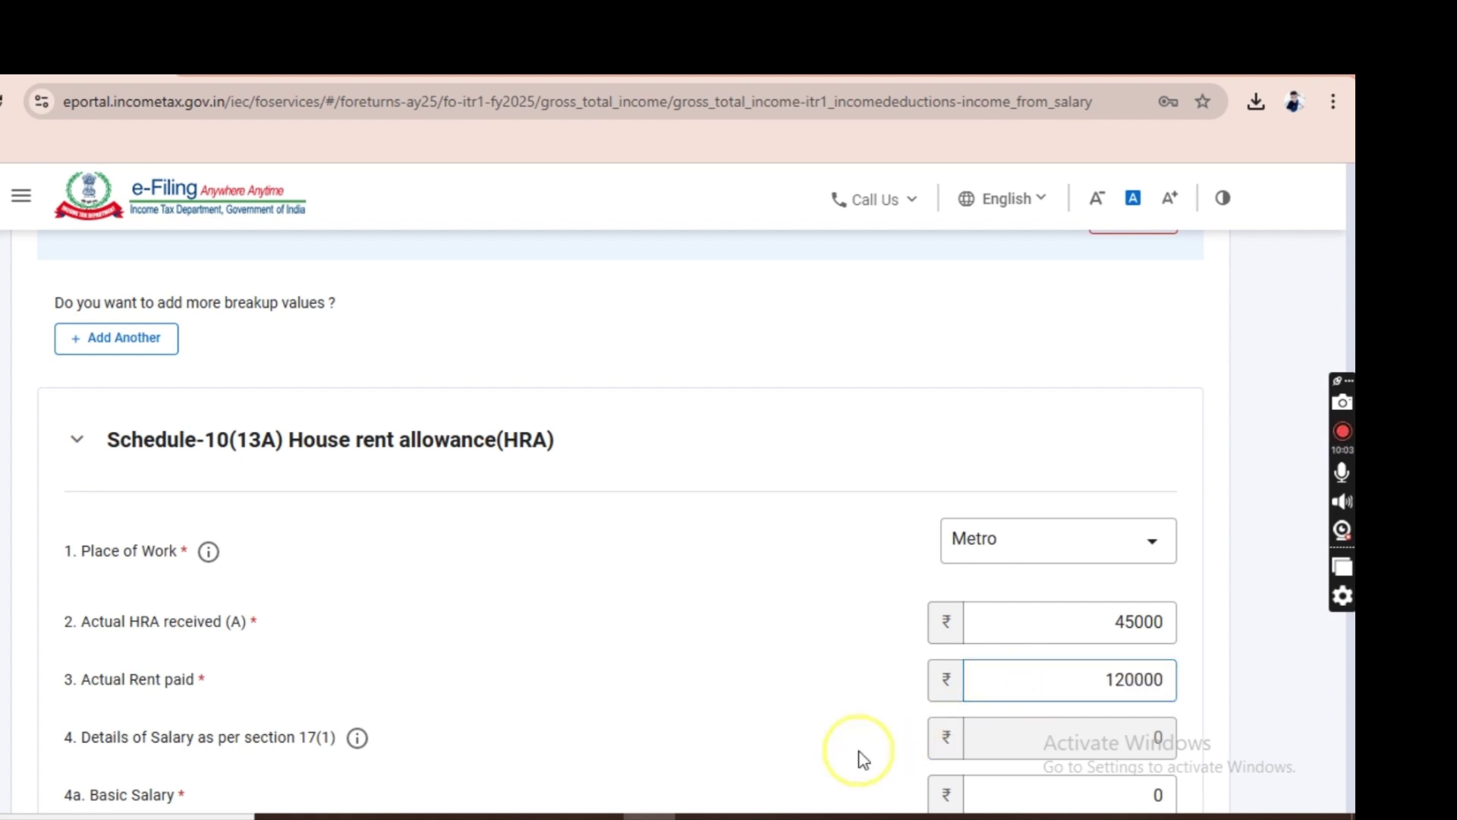
scroll(1280, 678, "down", 2)
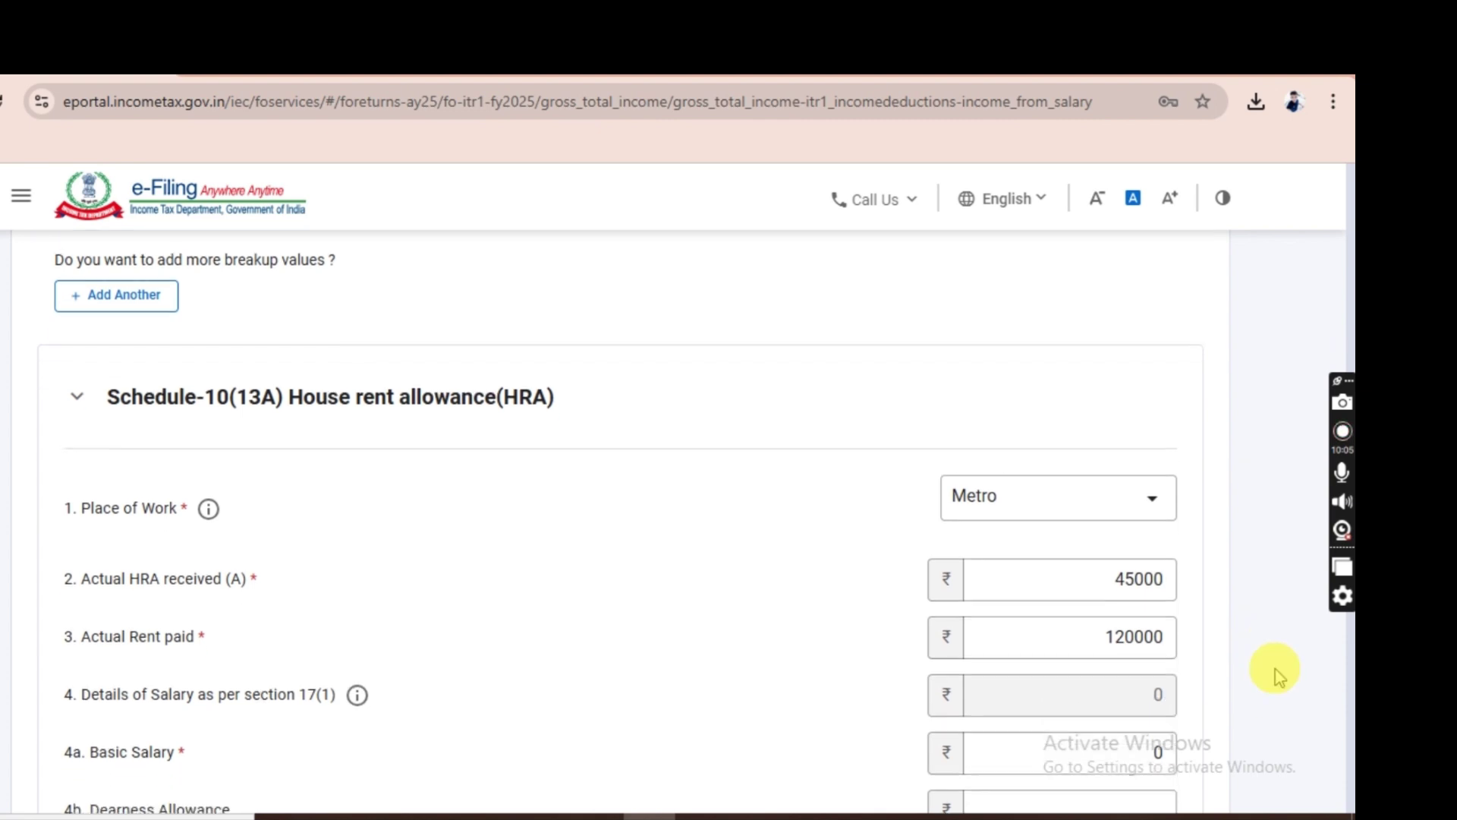
scroll(264, 609, "down", 1)
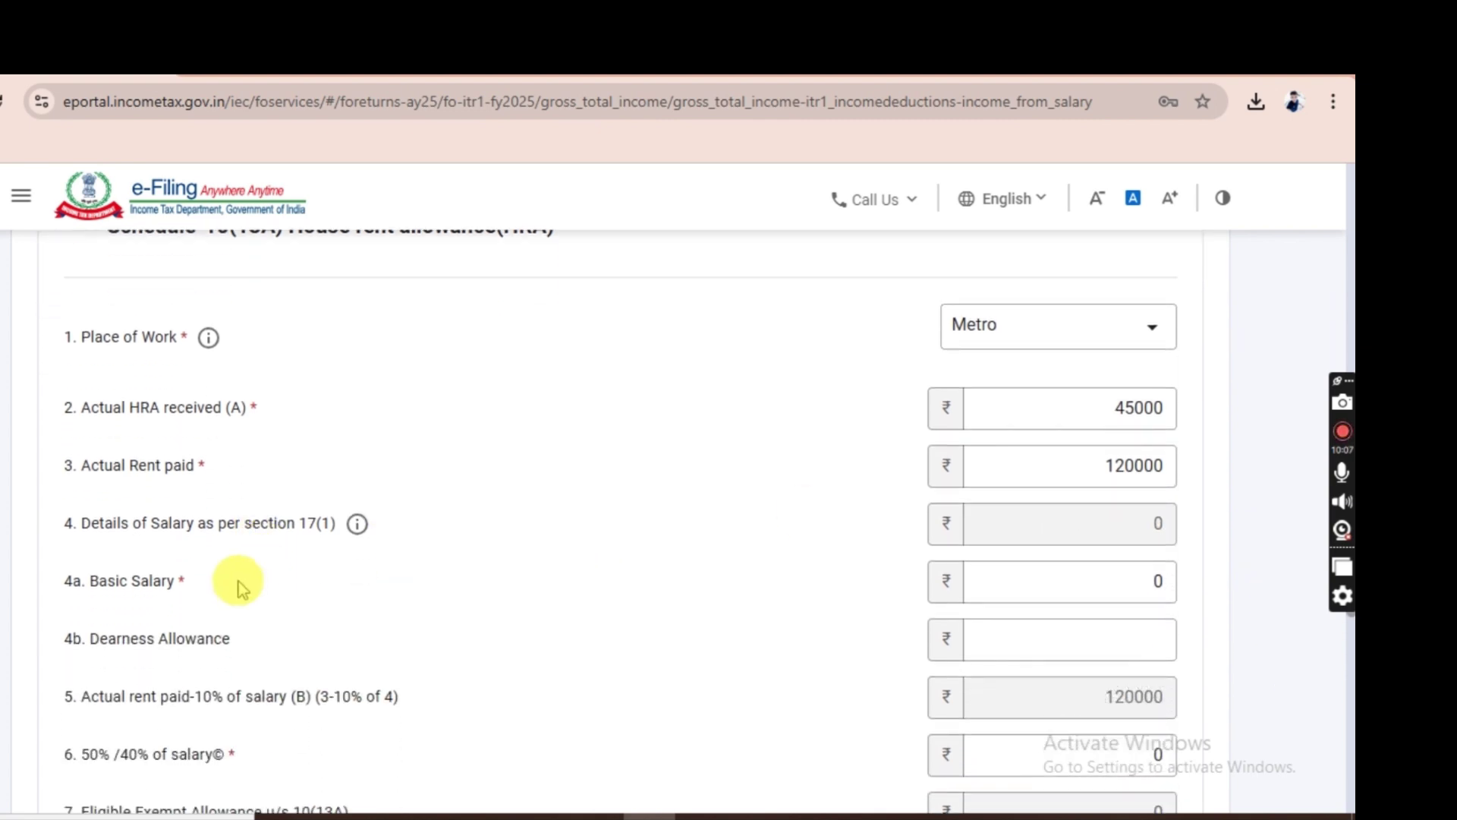
Enter Basic Salary 450000 and Dearness Allowance 238500 so salary recomputes to 688500.
left_click(1002, 575)
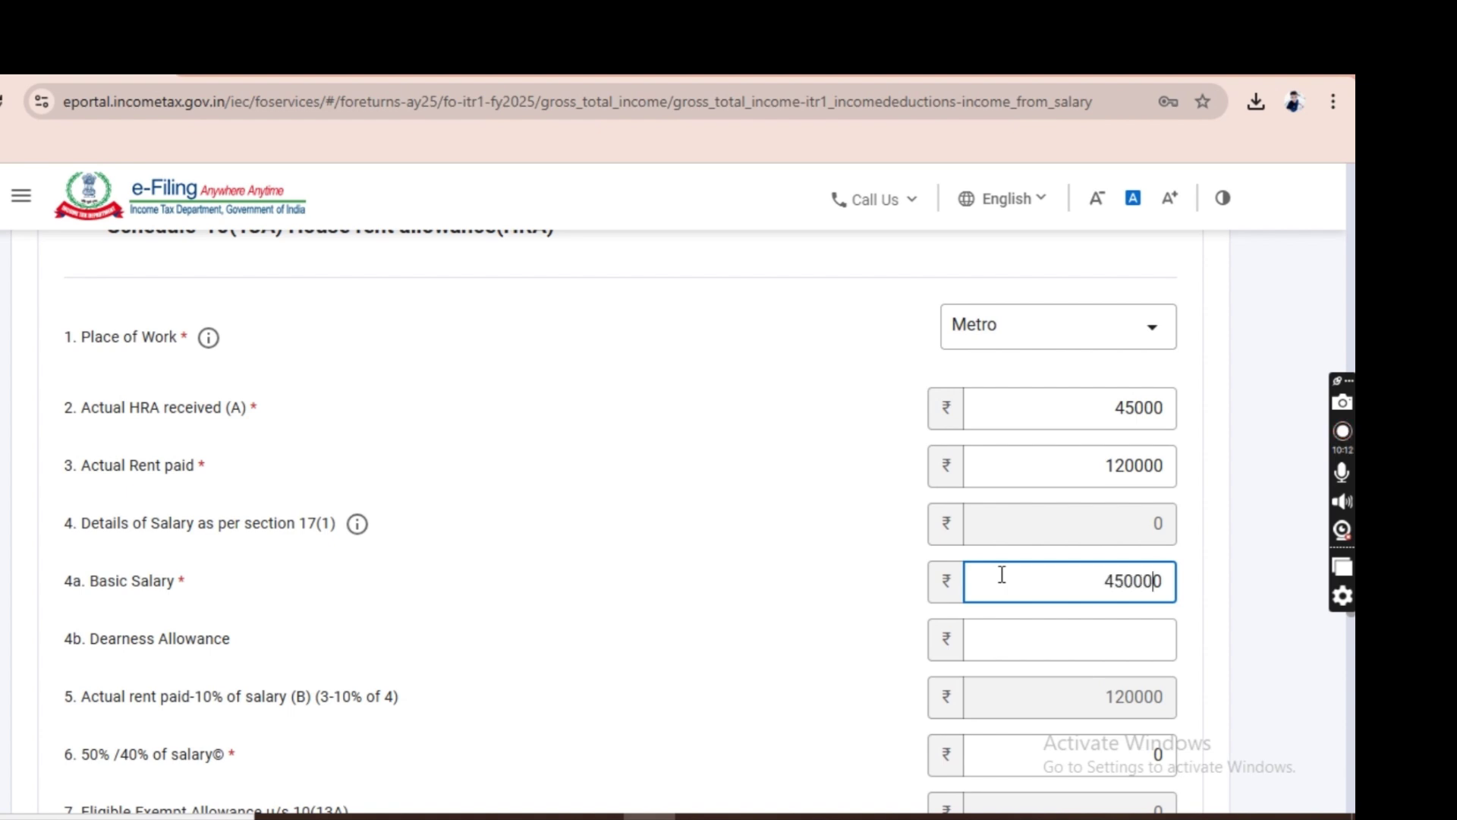
left_click(754, 609)
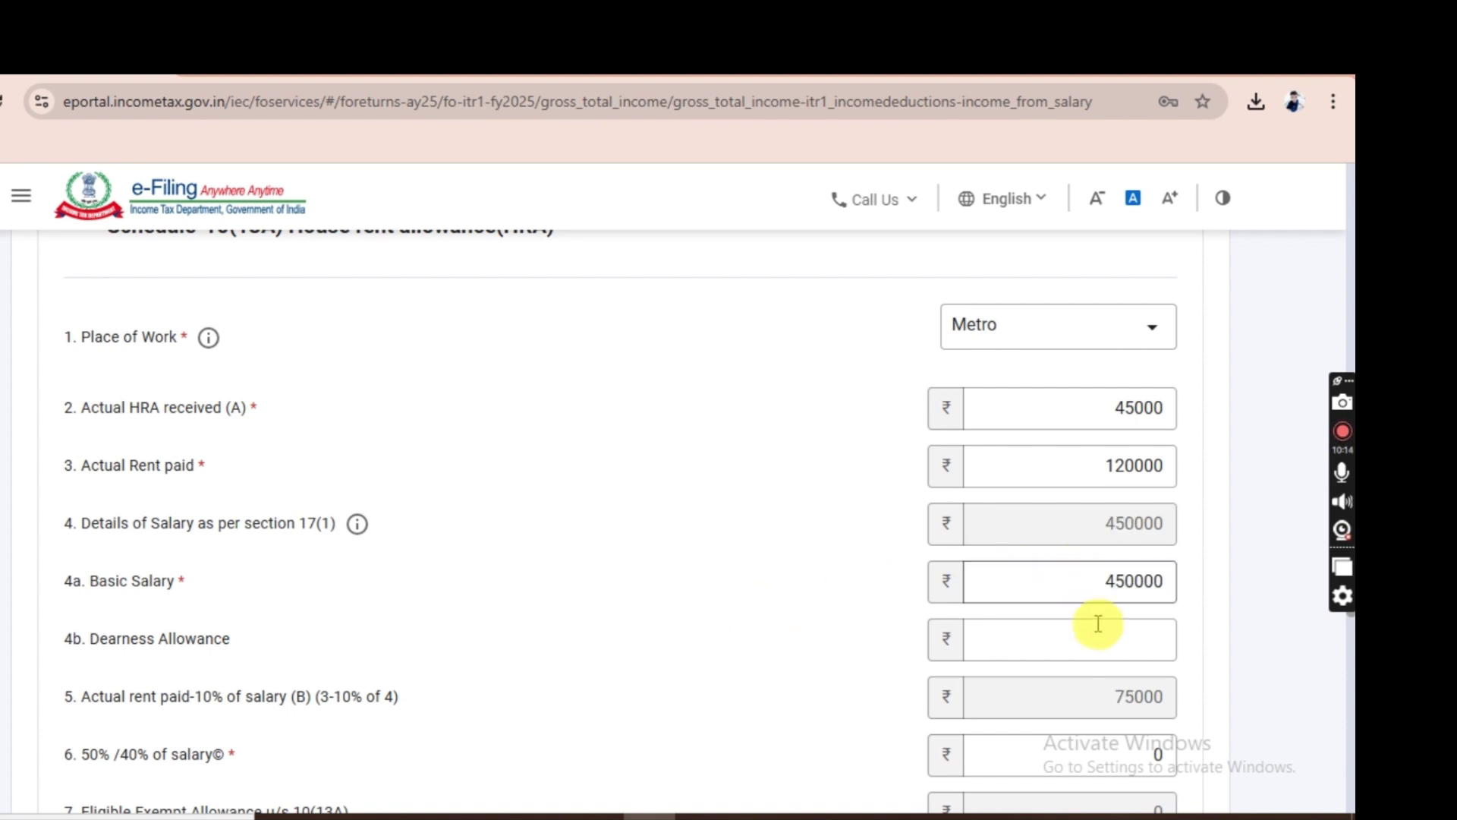
left_click(1088, 646)
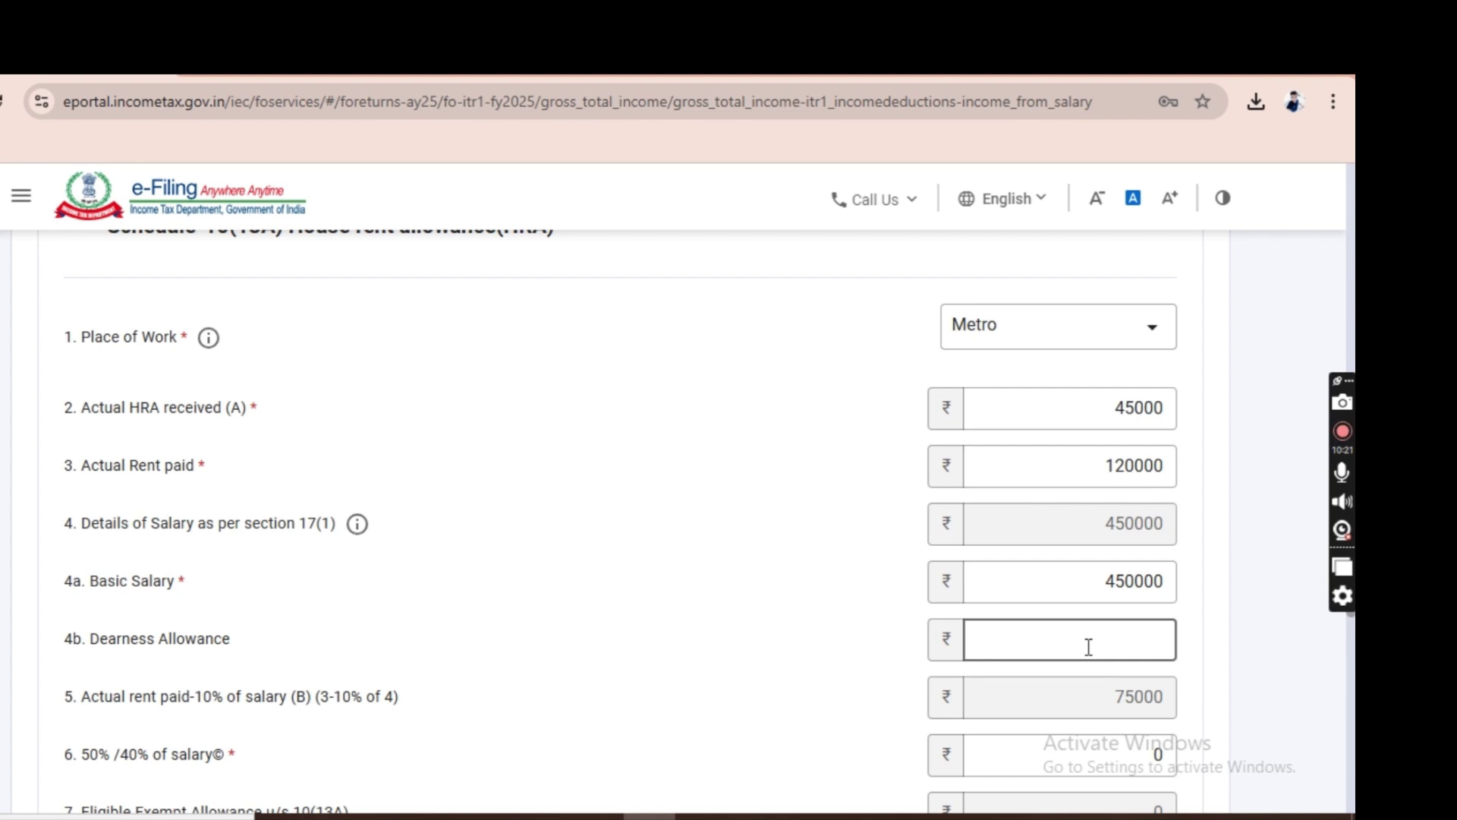
left_click(1106, 644)
type("238500")
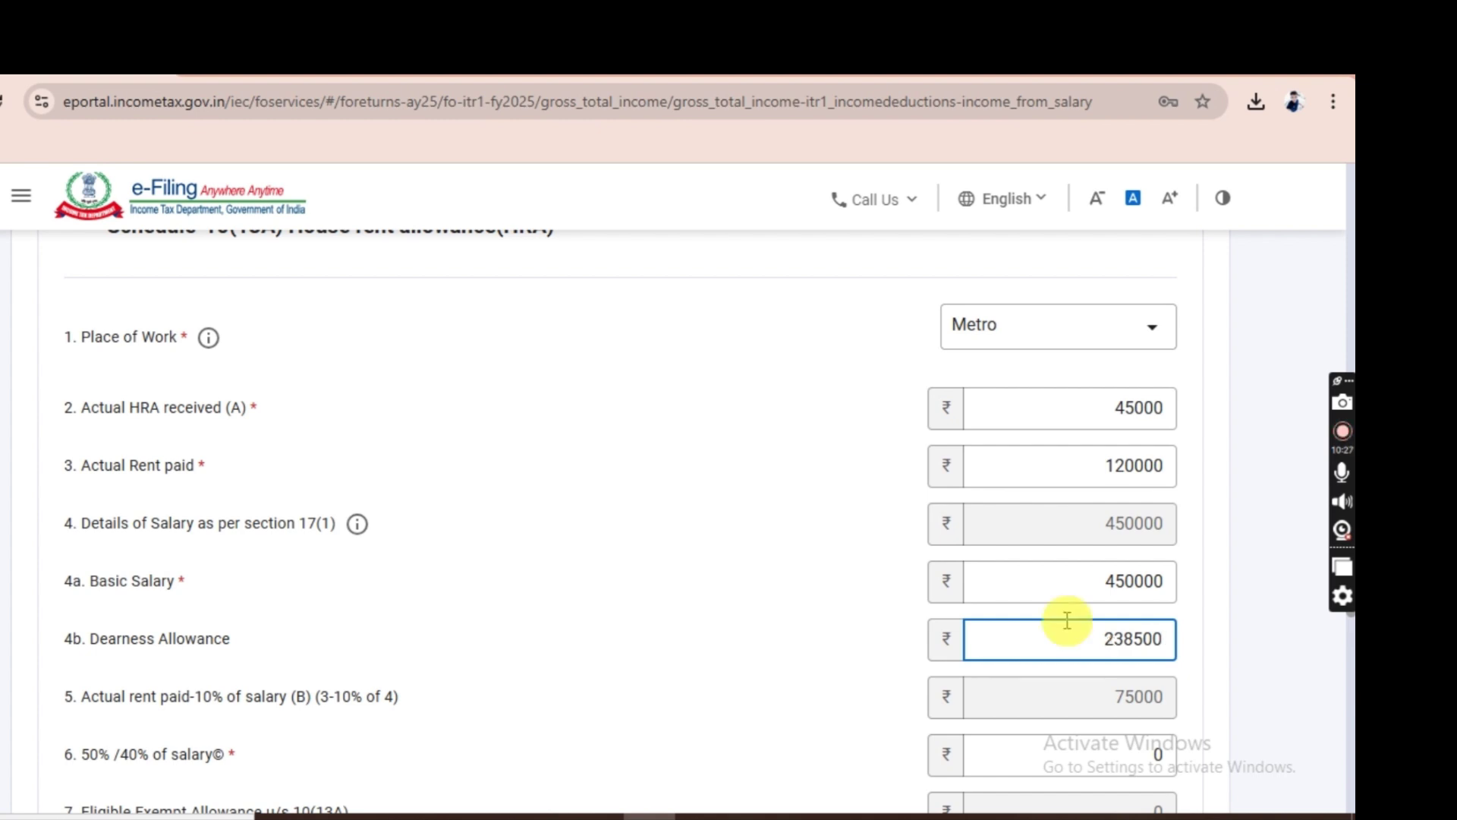
left_click(758, 583)
scroll(758, 599, "down", 3)
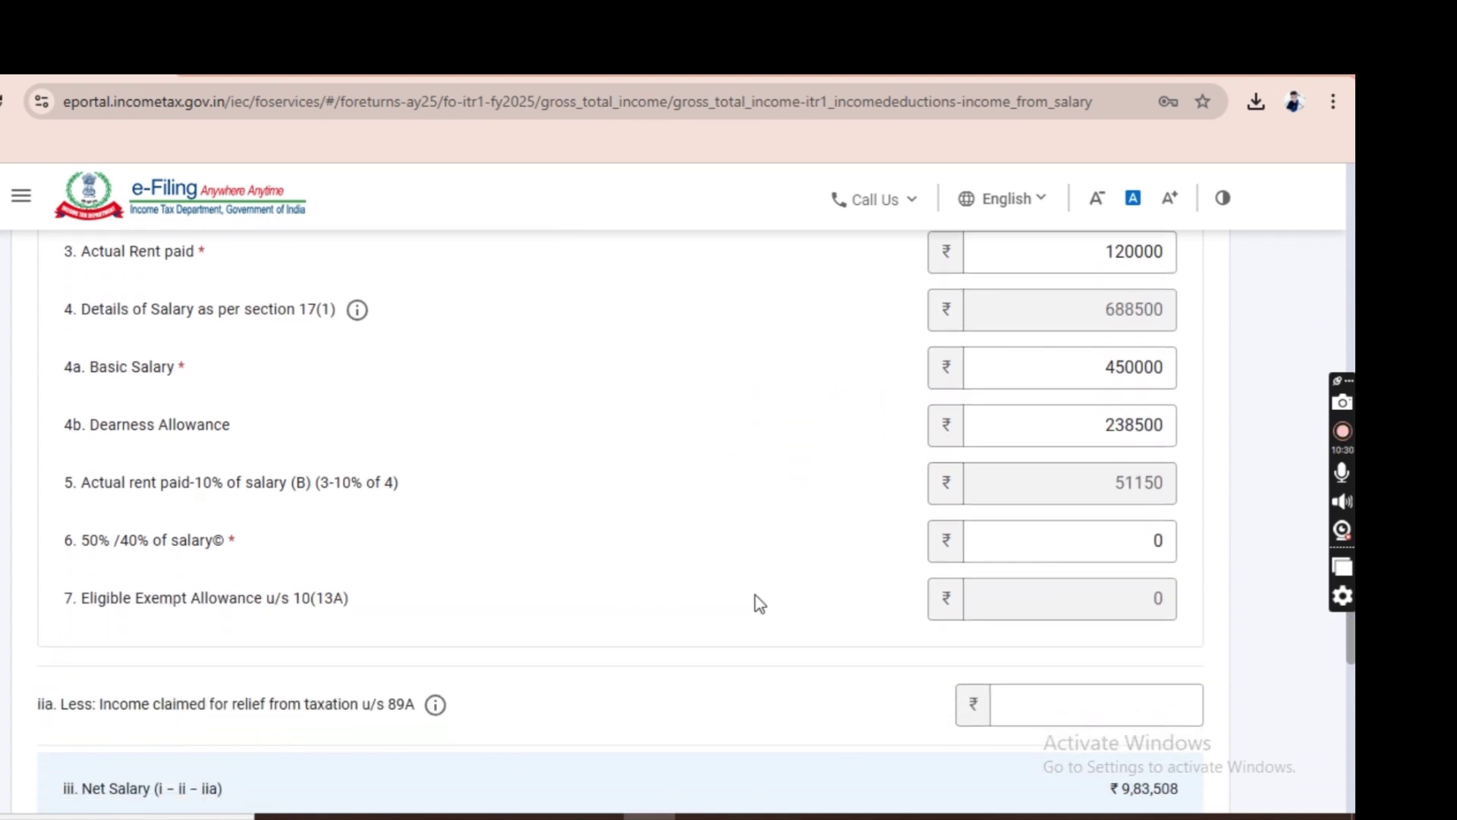
left_click(622, 524)
Enter 225000 as the 50%/40% of salary, making the exempt HRA 45000.
left_click(1006, 531)
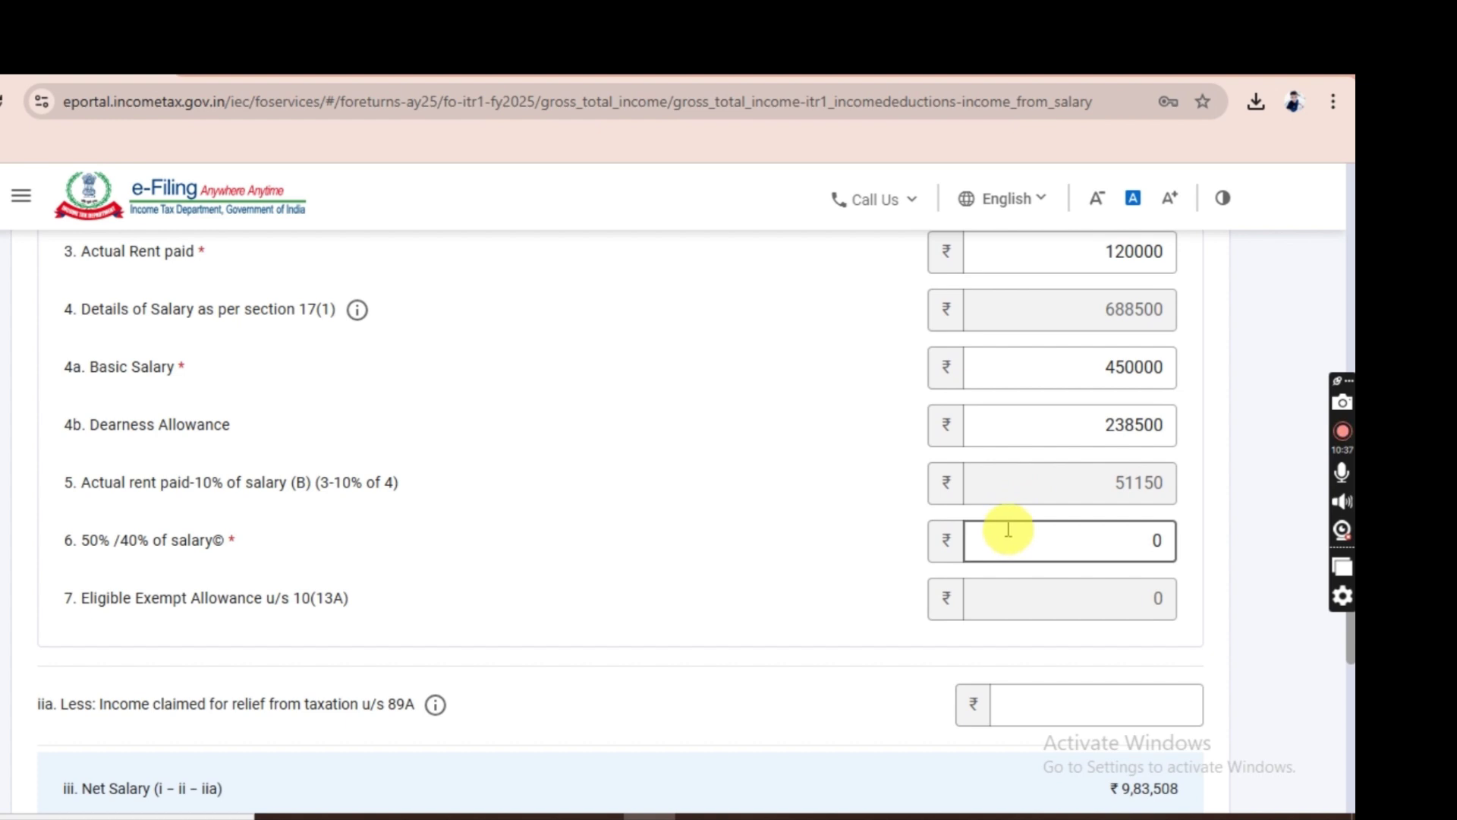
left_click(920, 539)
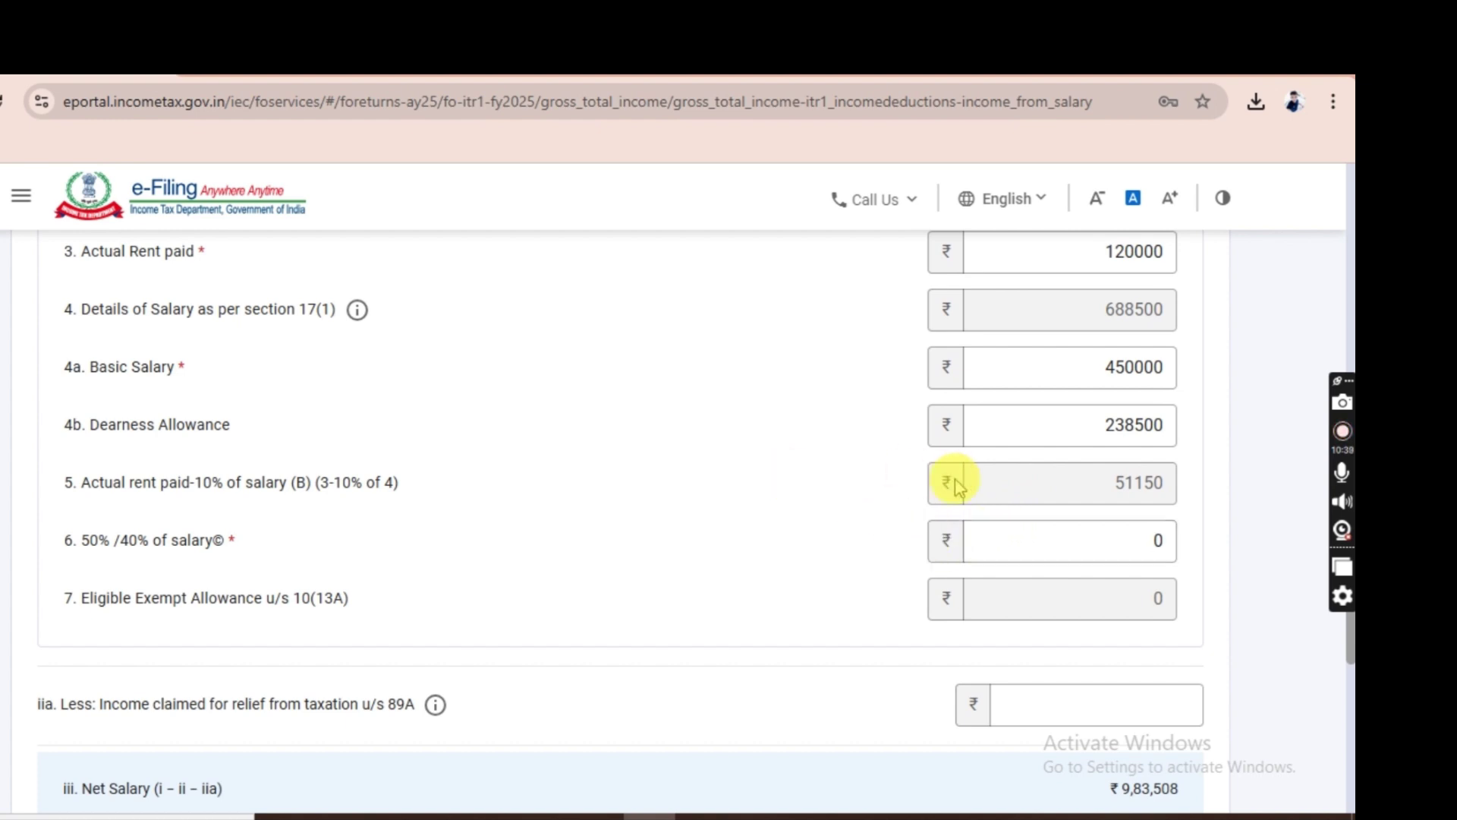
left_click(1002, 551)
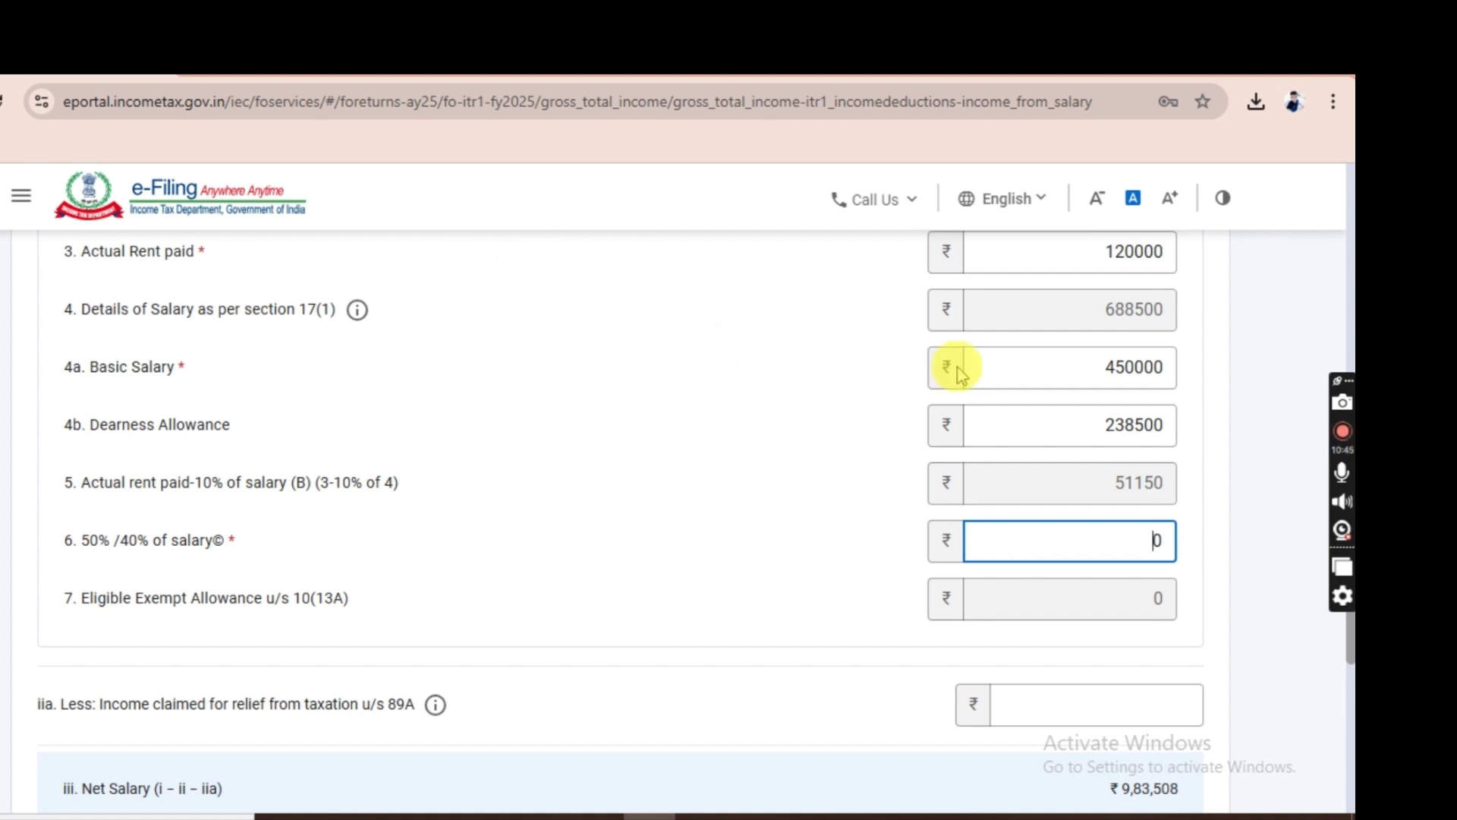
left_click(1020, 532)
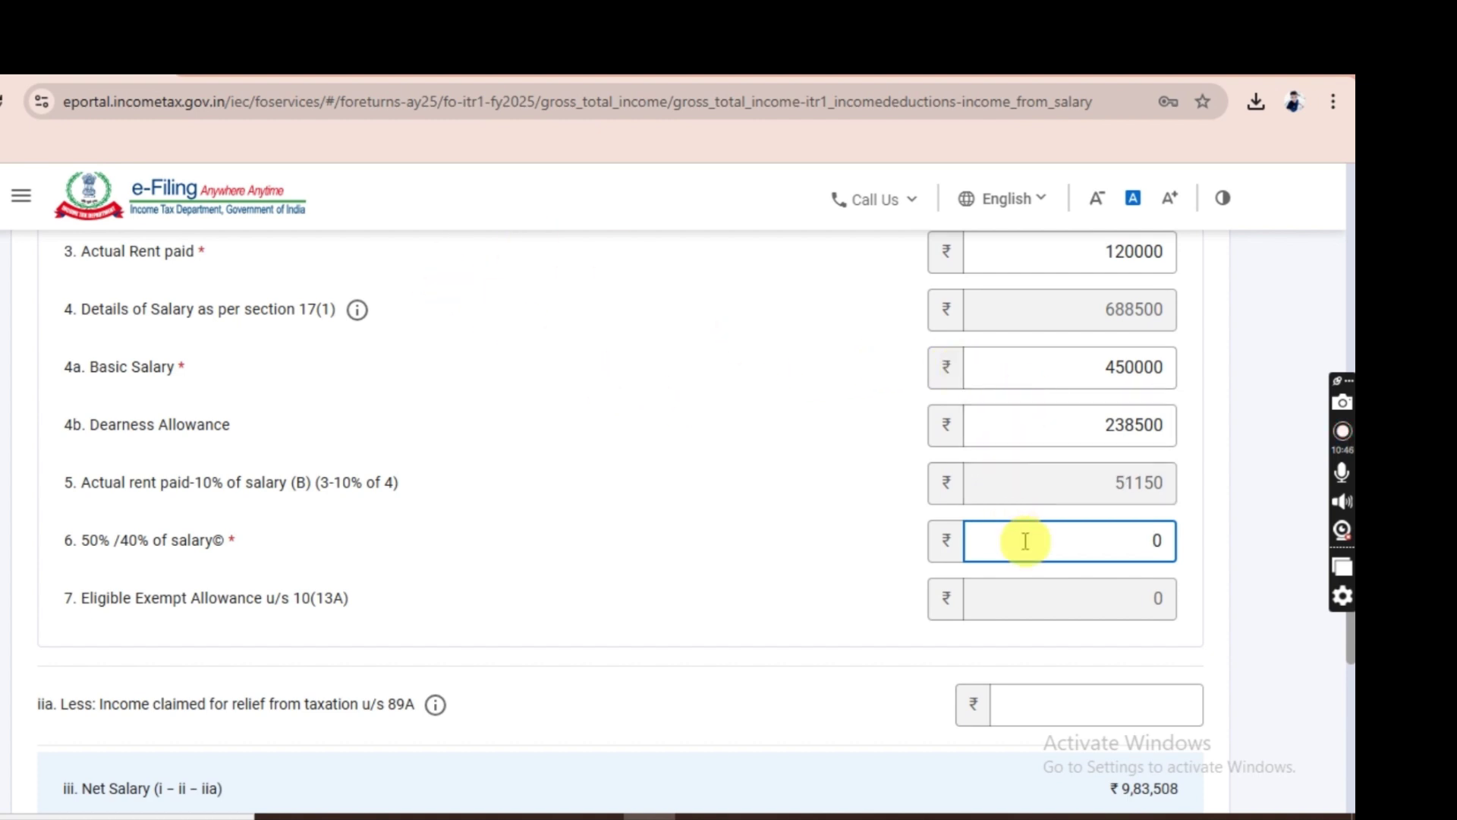
type("225000")
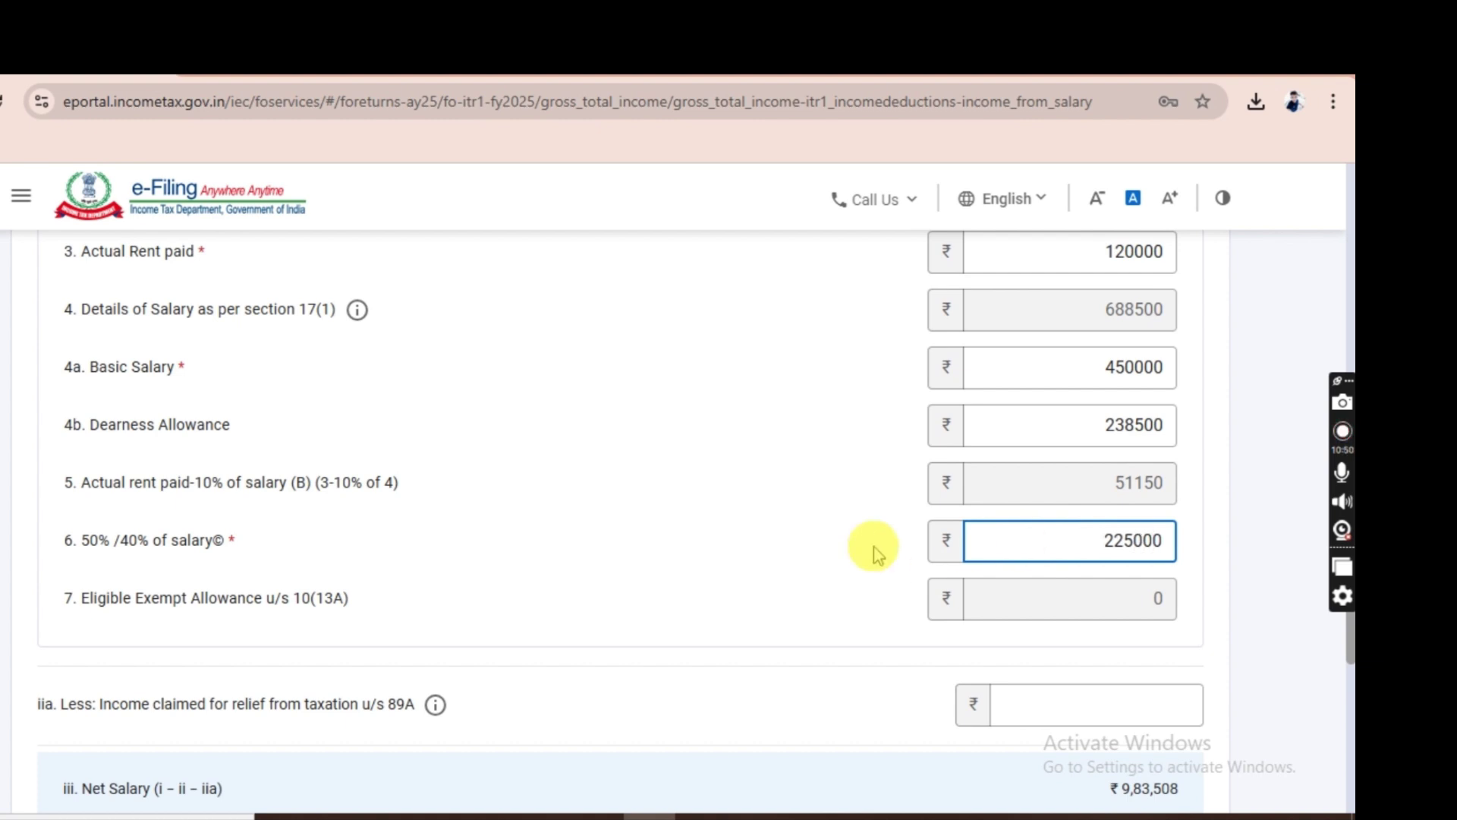
left_click(743, 544)
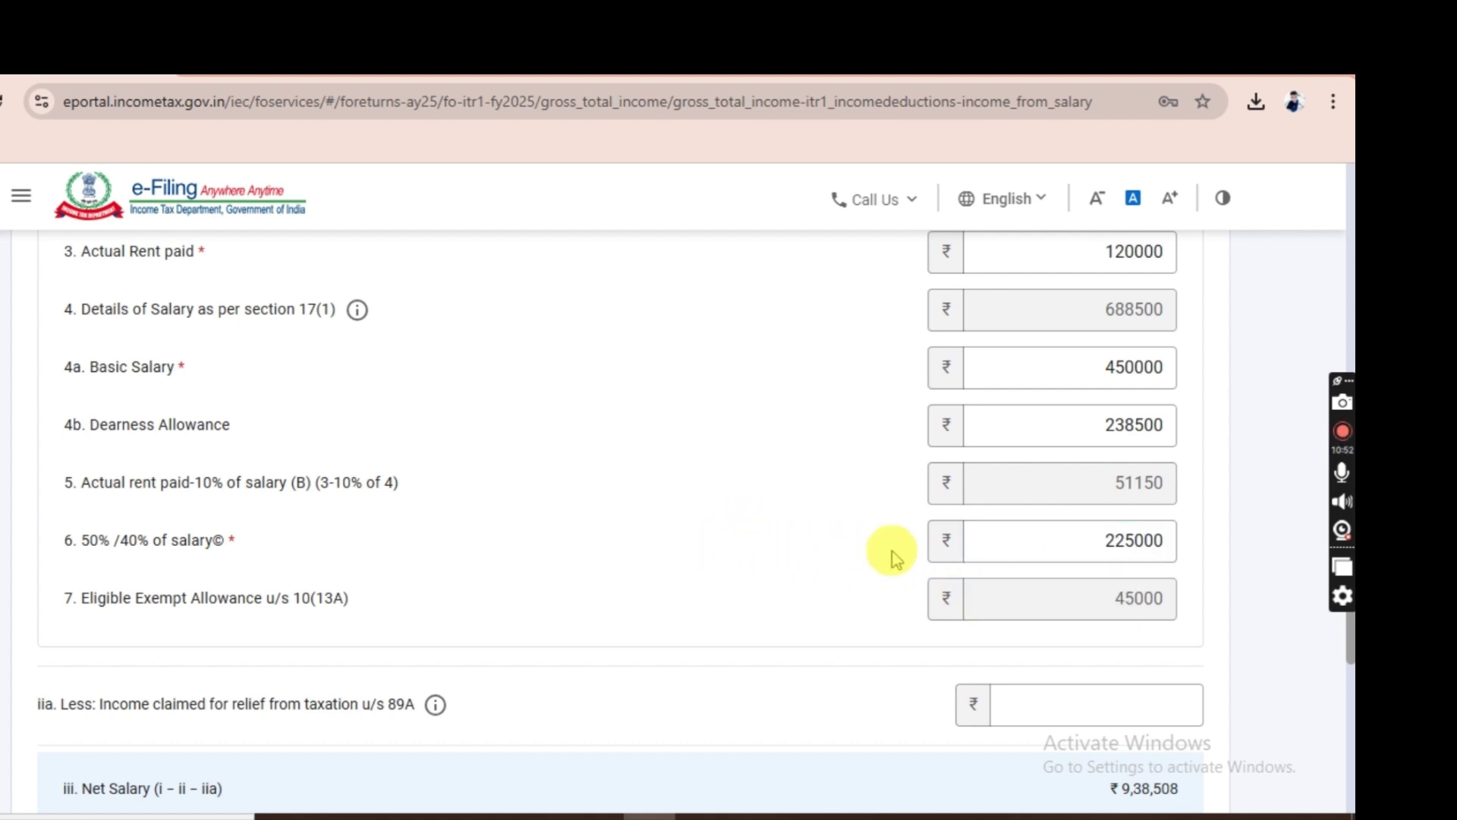
left_click(1062, 540)
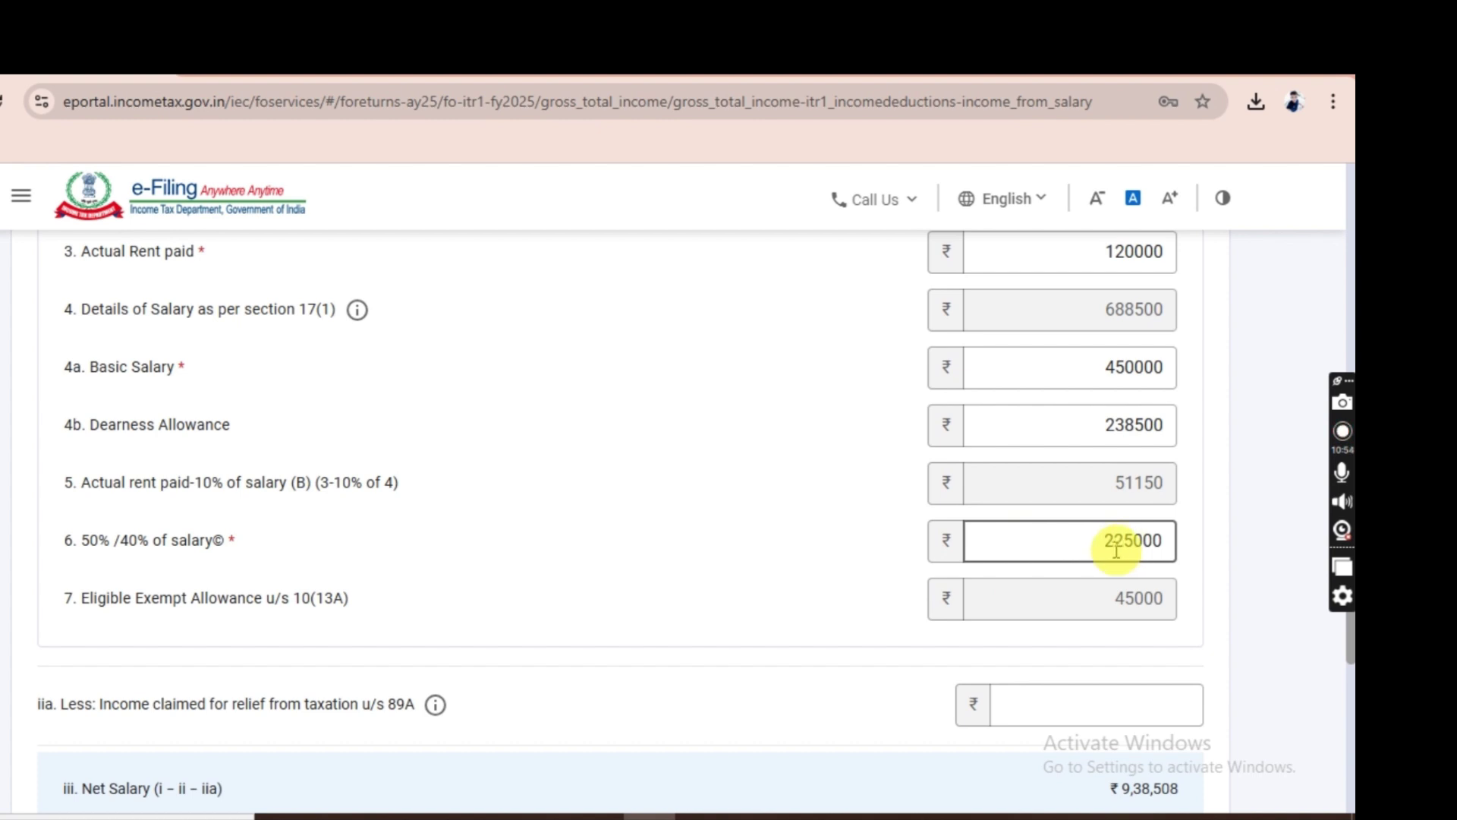
left_click(1041, 554)
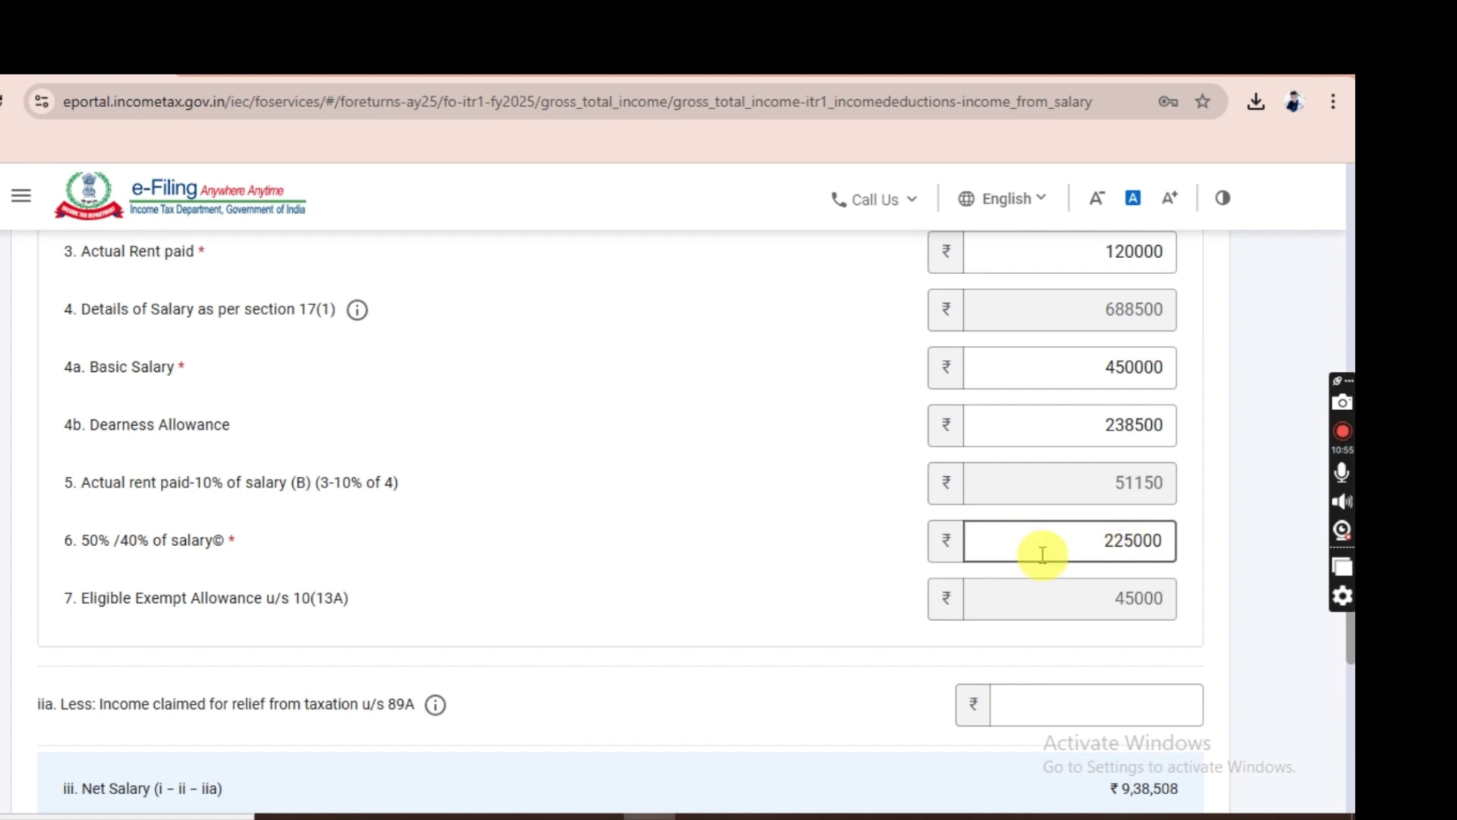
left_click(786, 603)
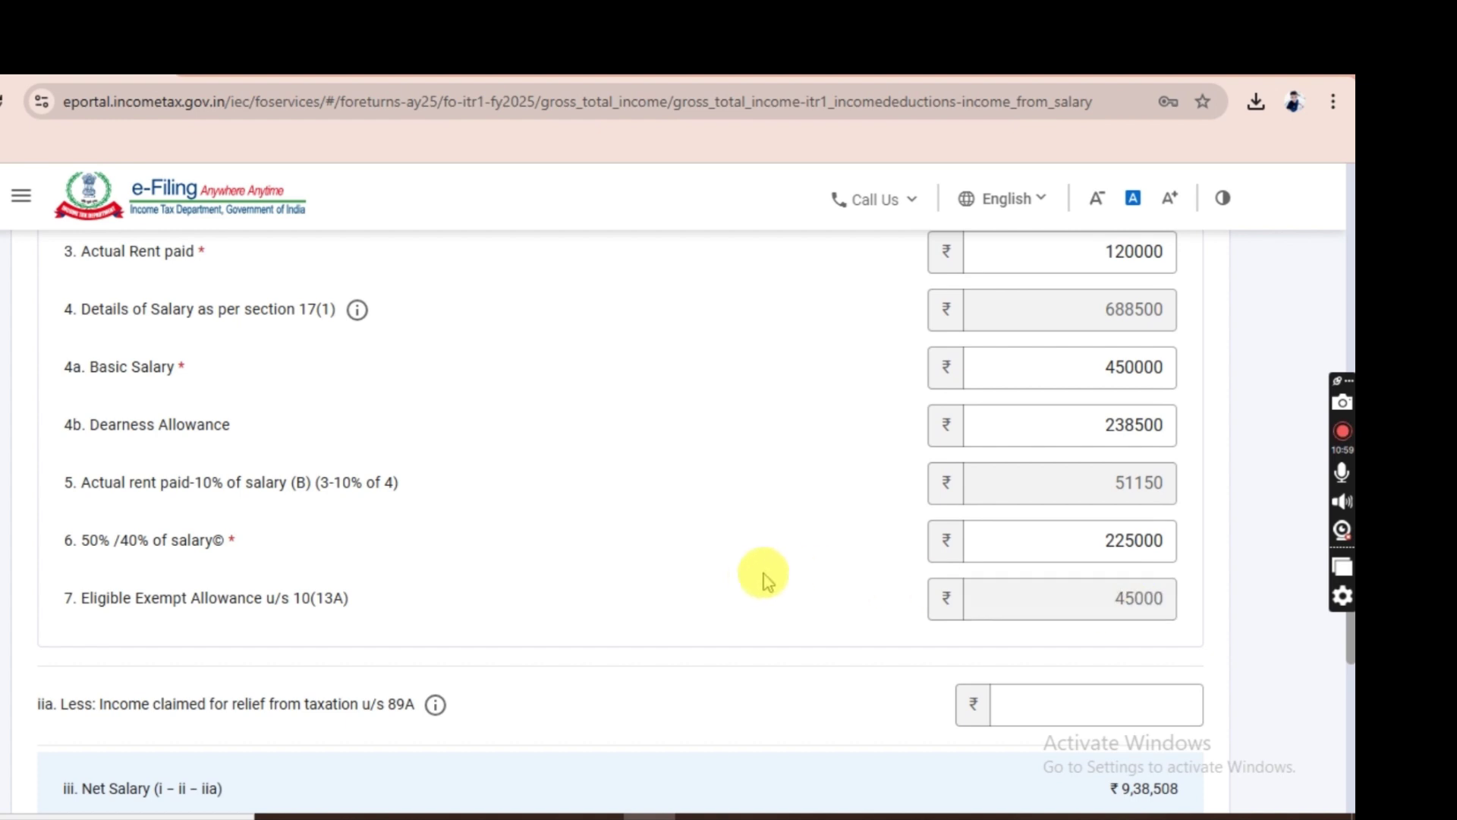
Save the salary details, returning to Gross Total Income with a 45,000 HRA exemption.
scroll(758, 579, "down", 2)
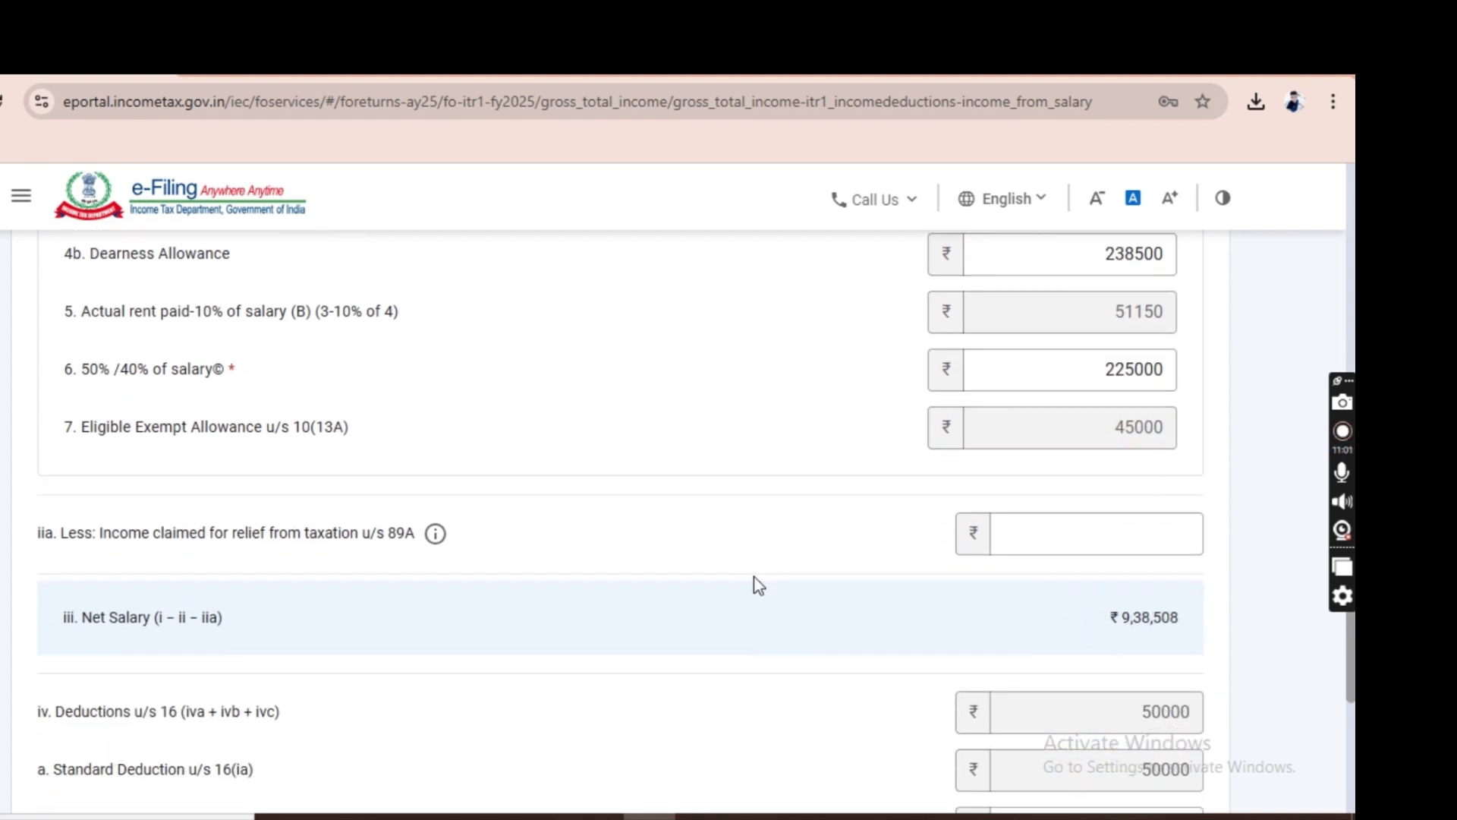
scroll(759, 584, "down", 2)
scroll(758, 584, "down", 3)
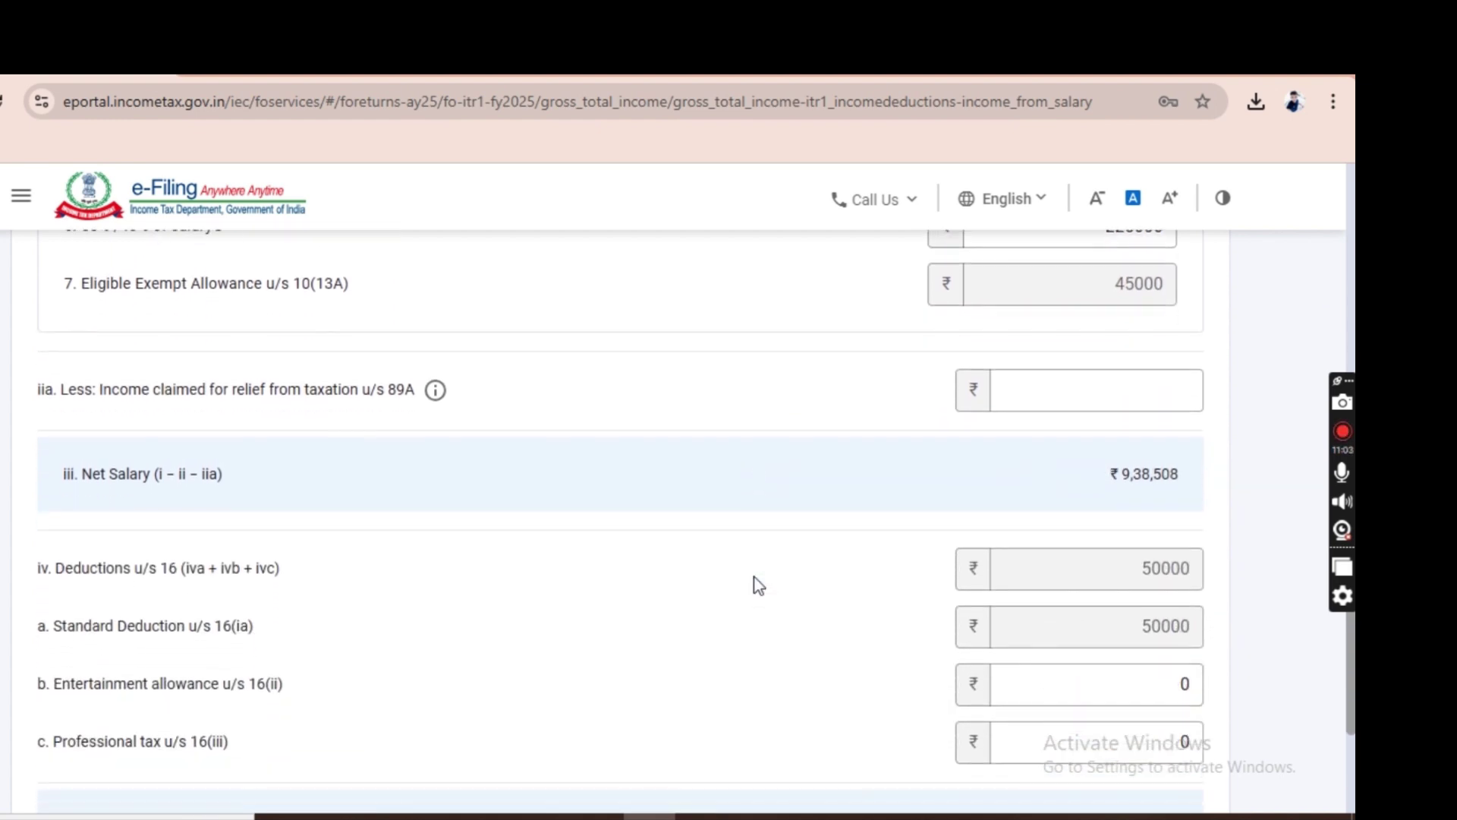
scroll(758, 585, "up", 15)
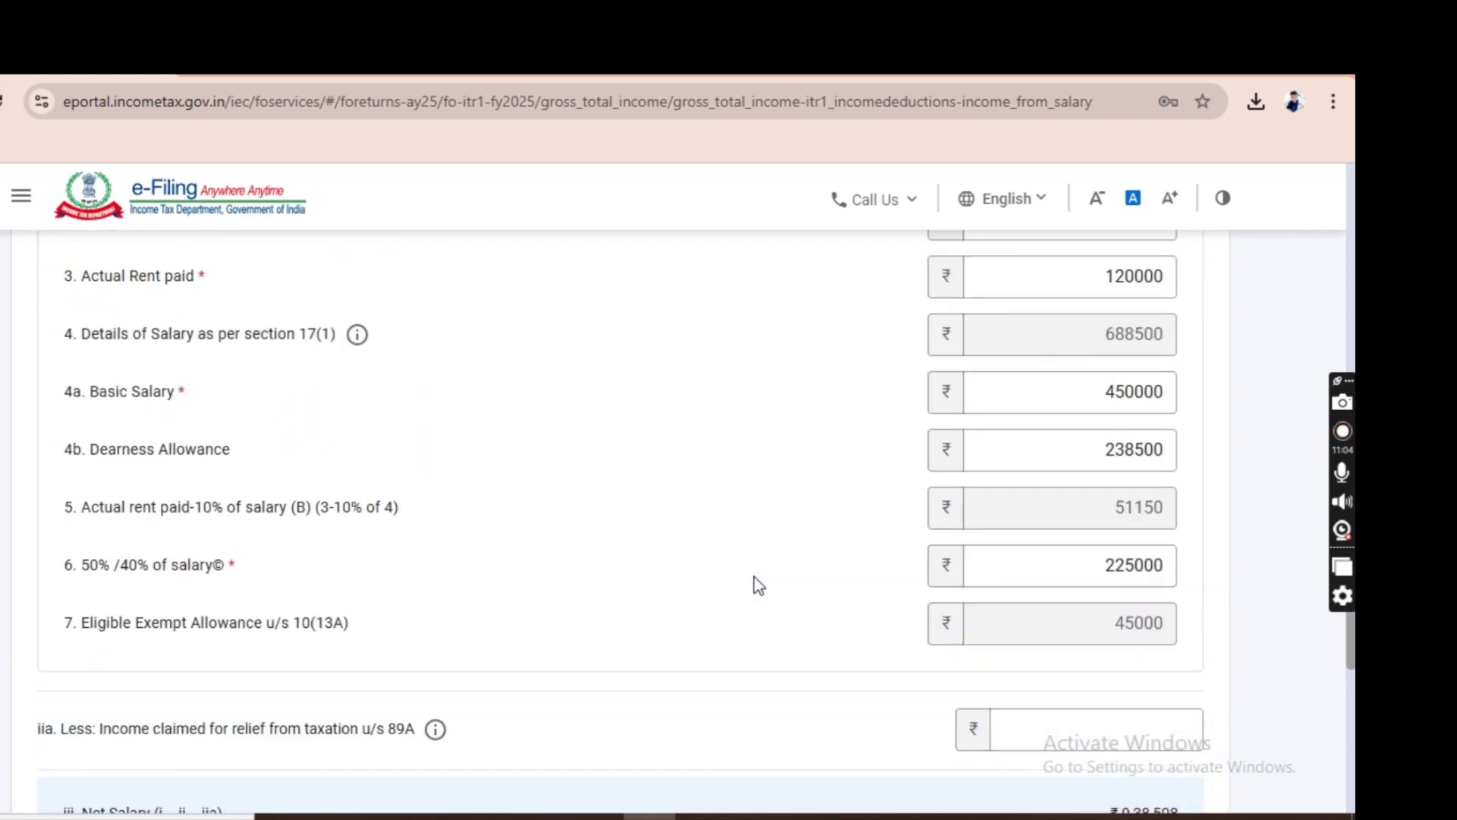
scroll(530, 562, "down", 7)
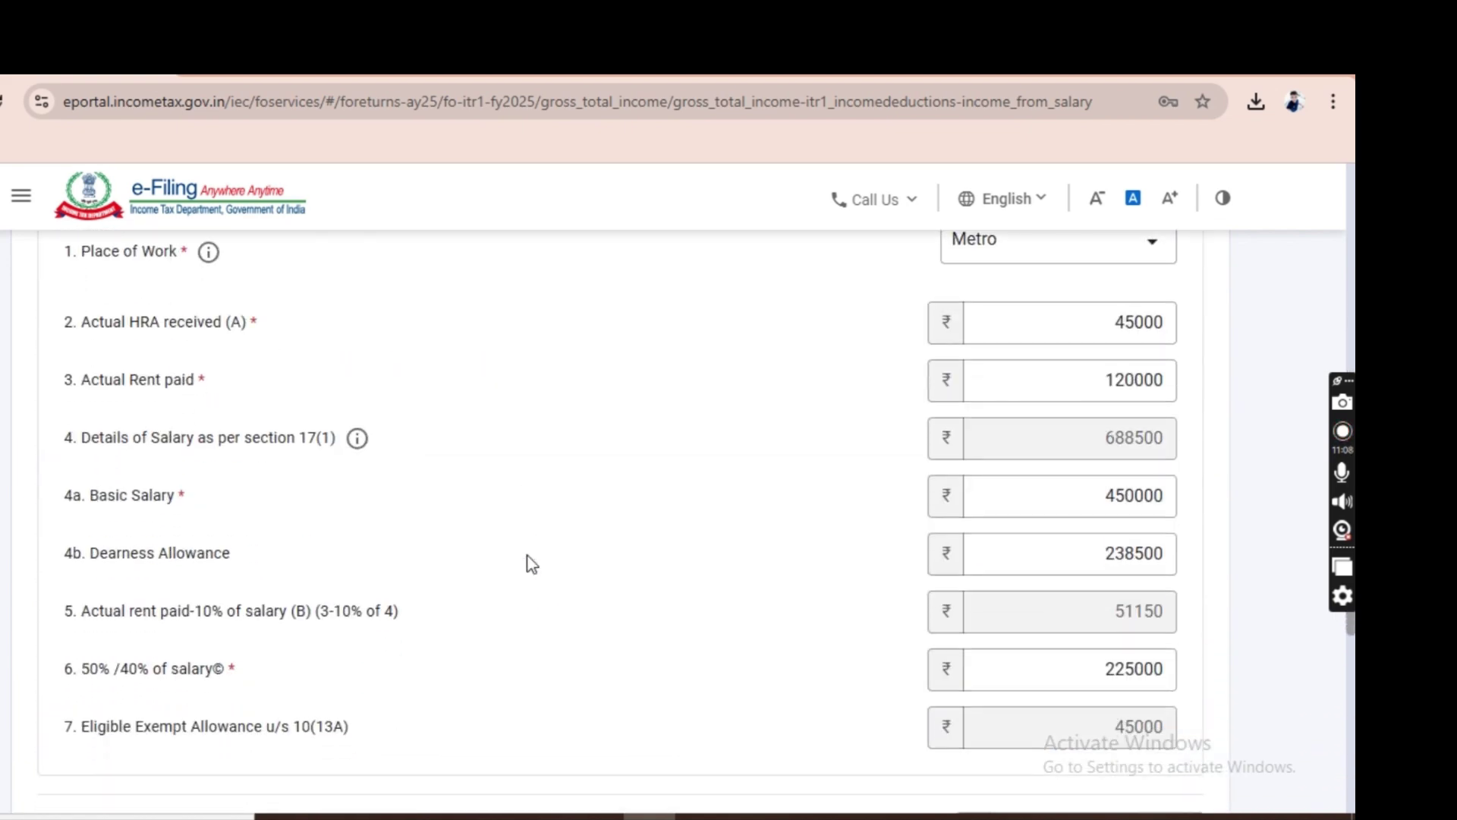
scroll(530, 561, "down", 10)
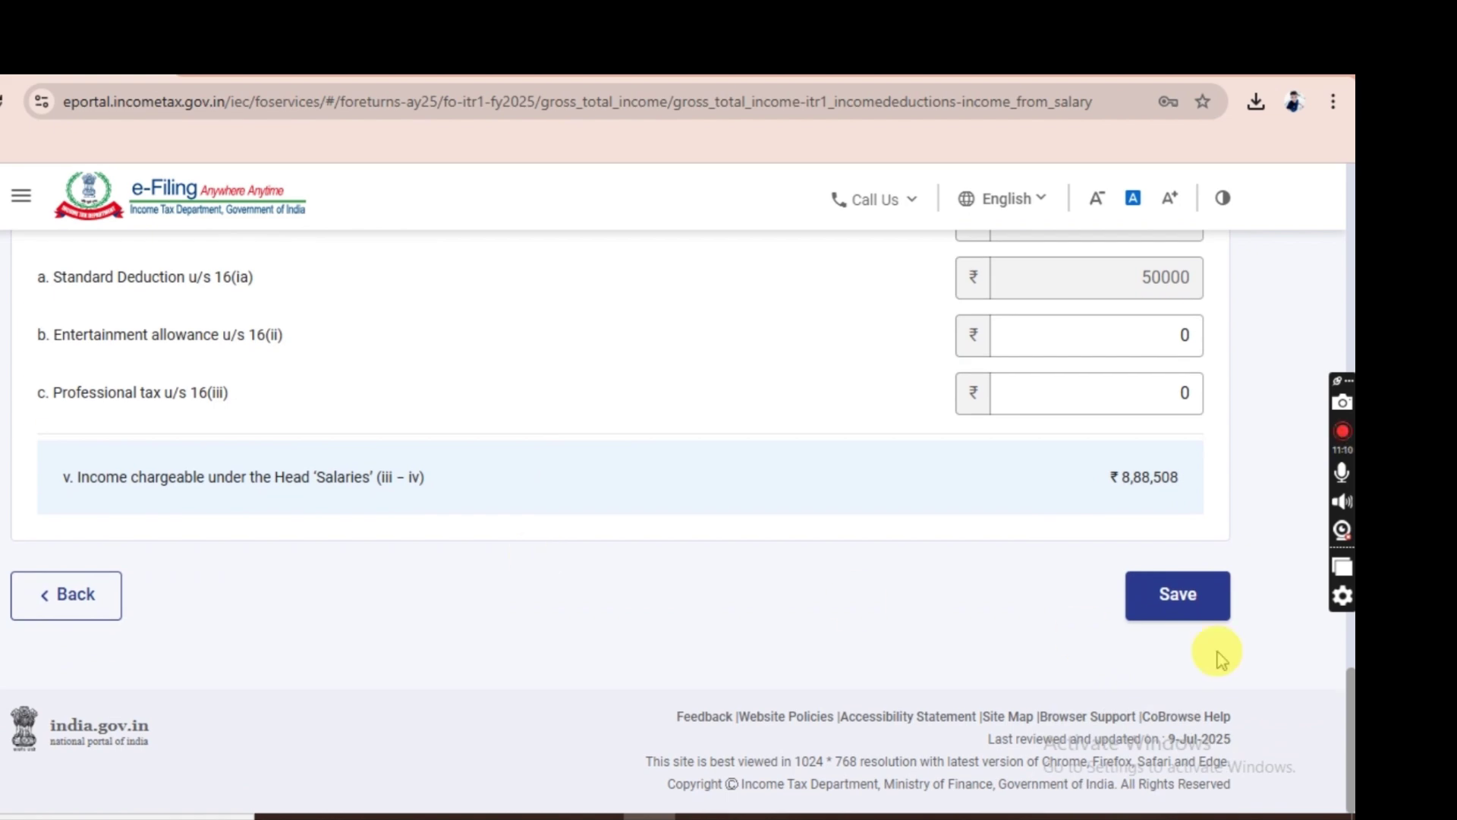
left_click(1177, 591)
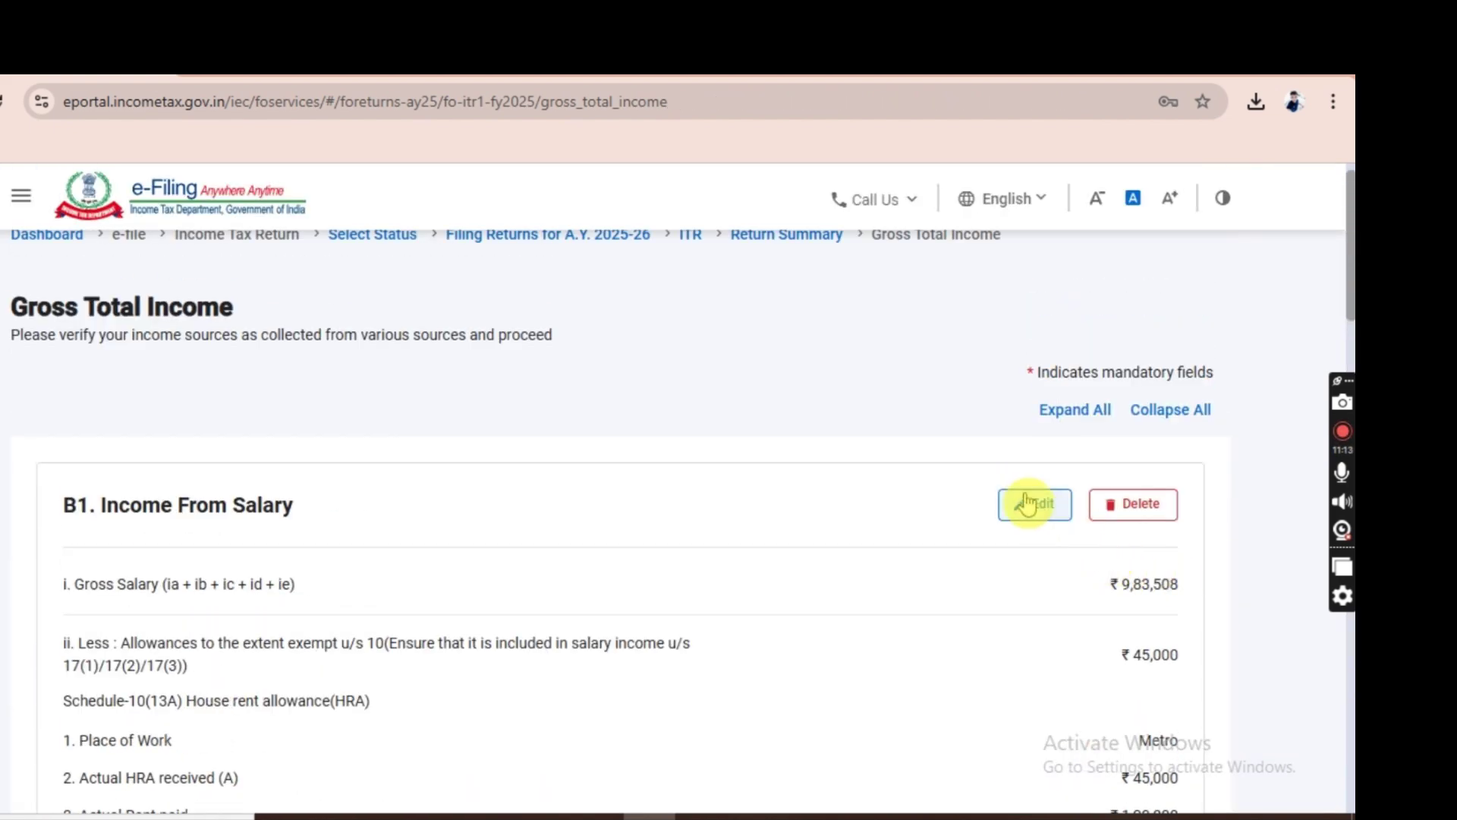
Add a second exempt allowance row, Sec 10(5) Leave Travel concession of 21600, and save.
left_click(1026, 504)
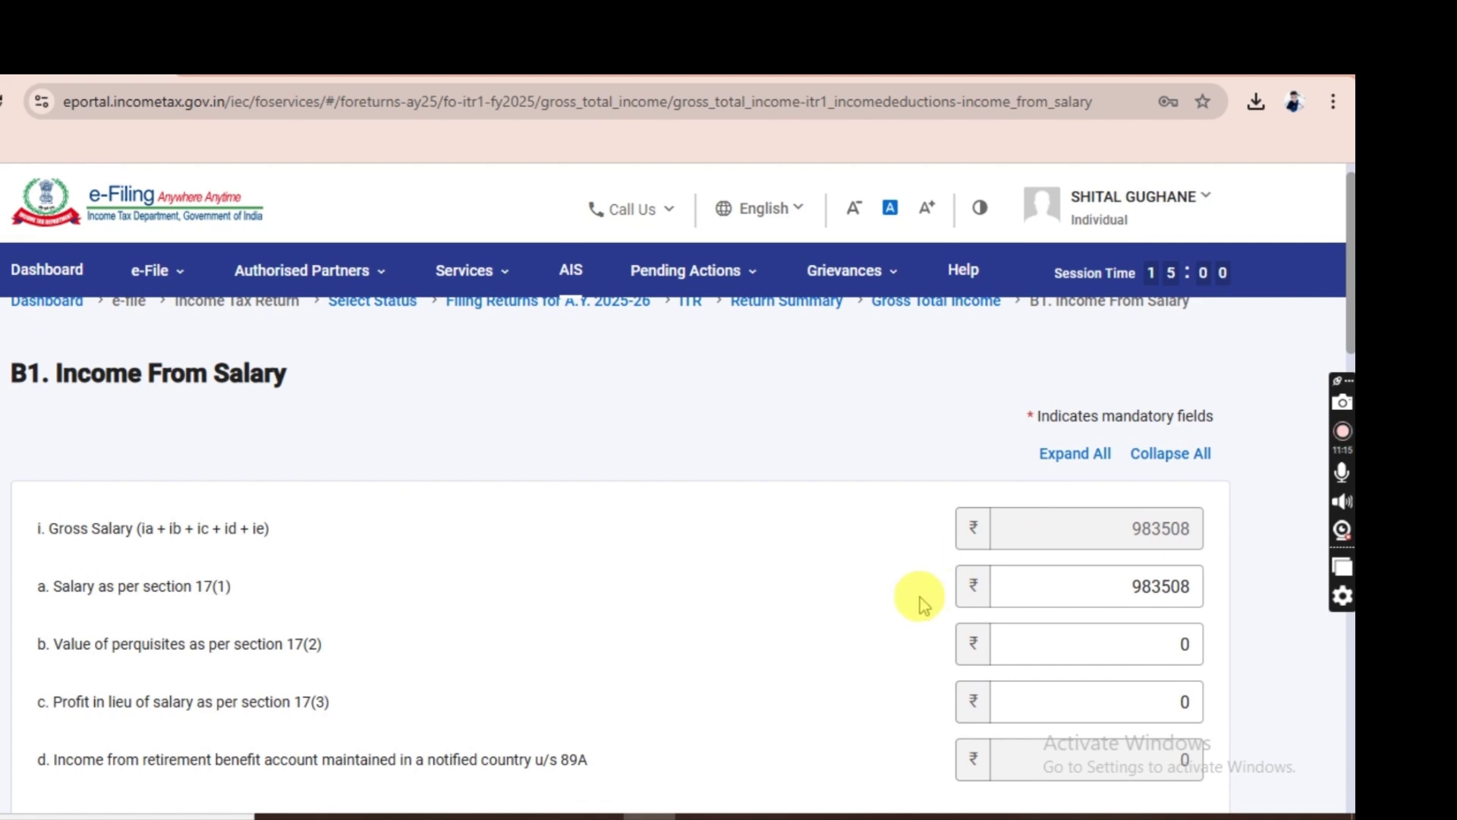
scroll(858, 630, "down", 5)
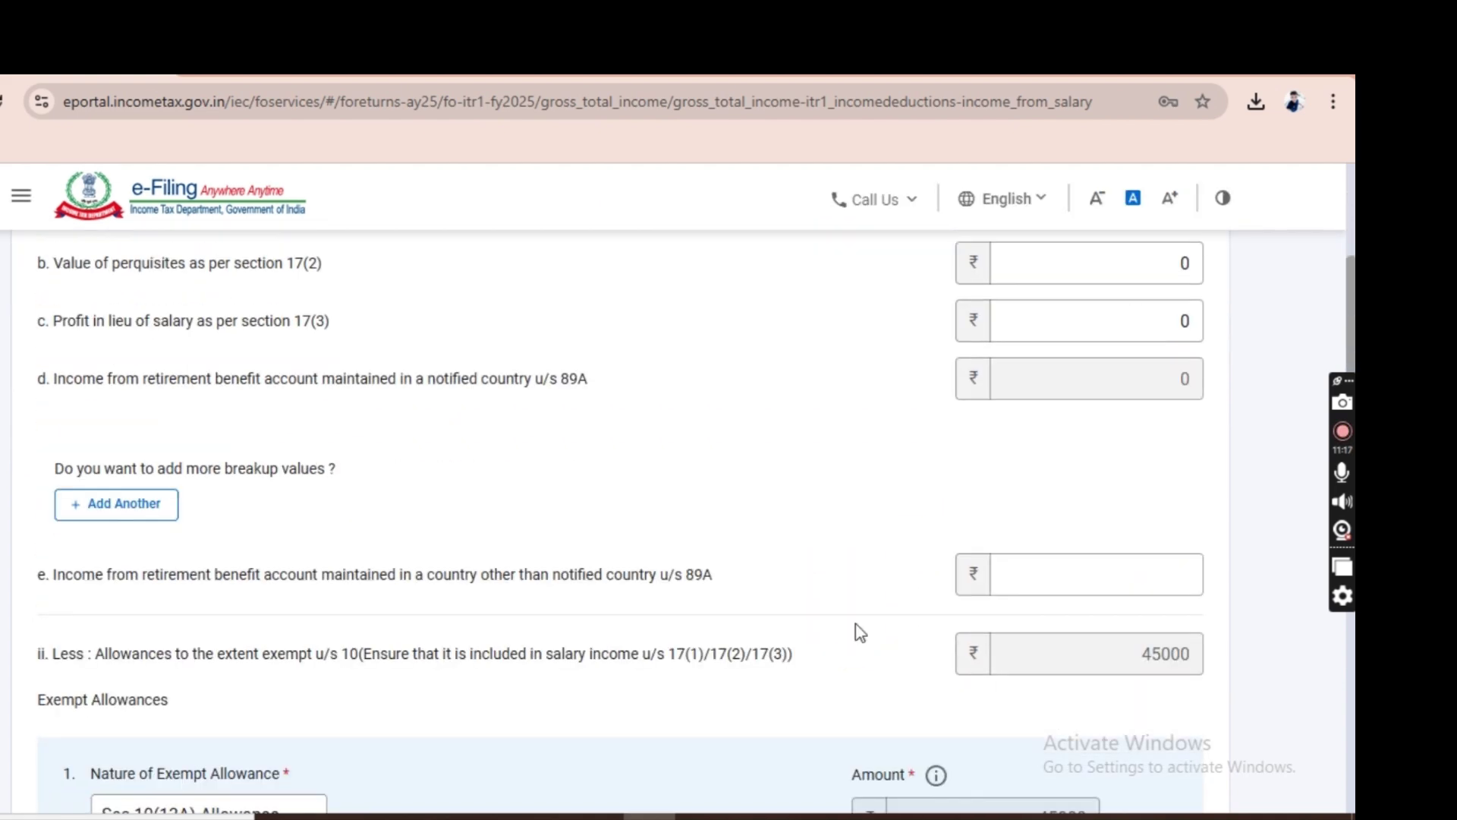
scroll(857, 632, "down", 5)
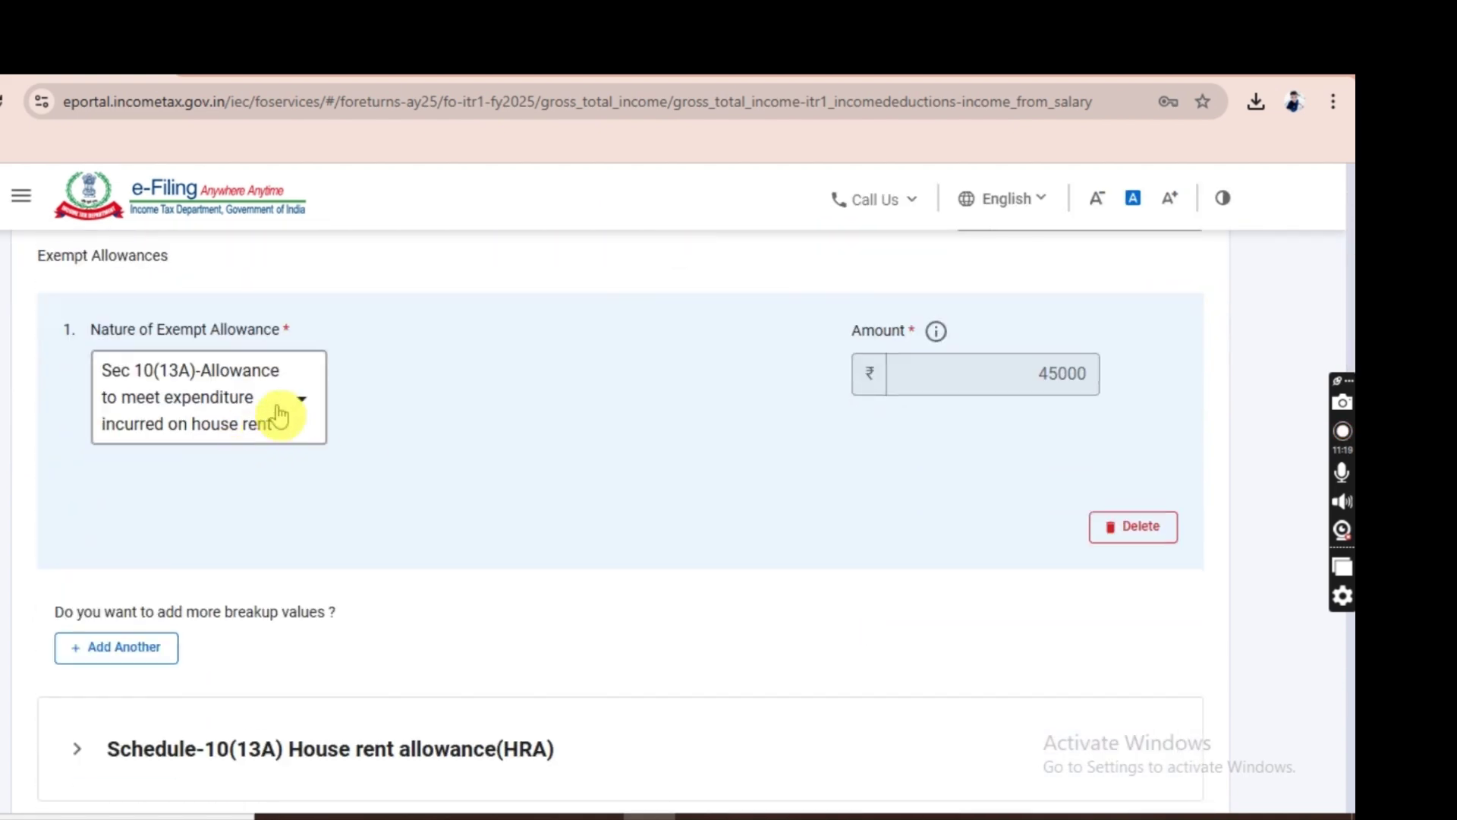
left_click(89, 650)
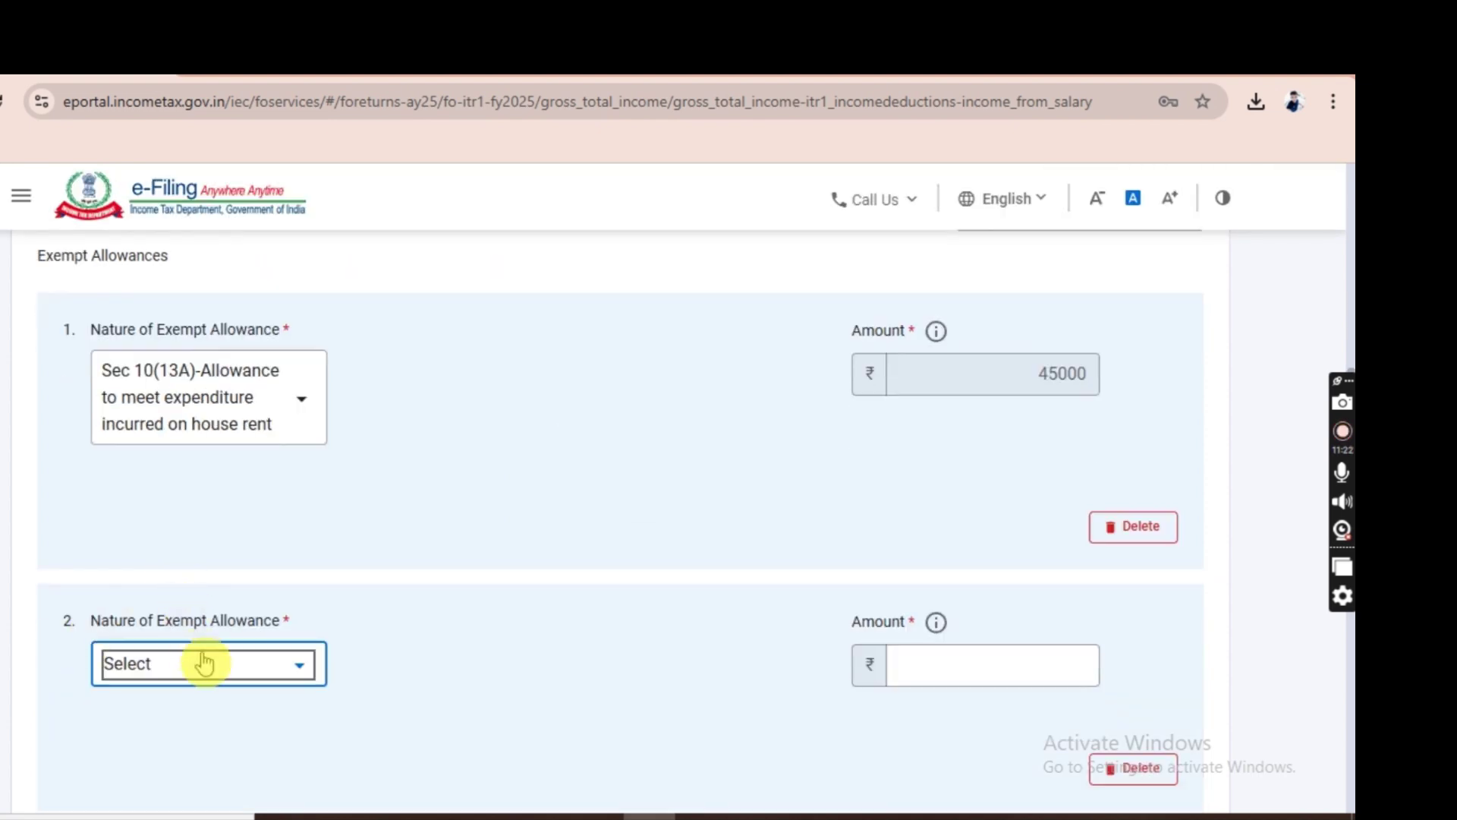
left_click(204, 663)
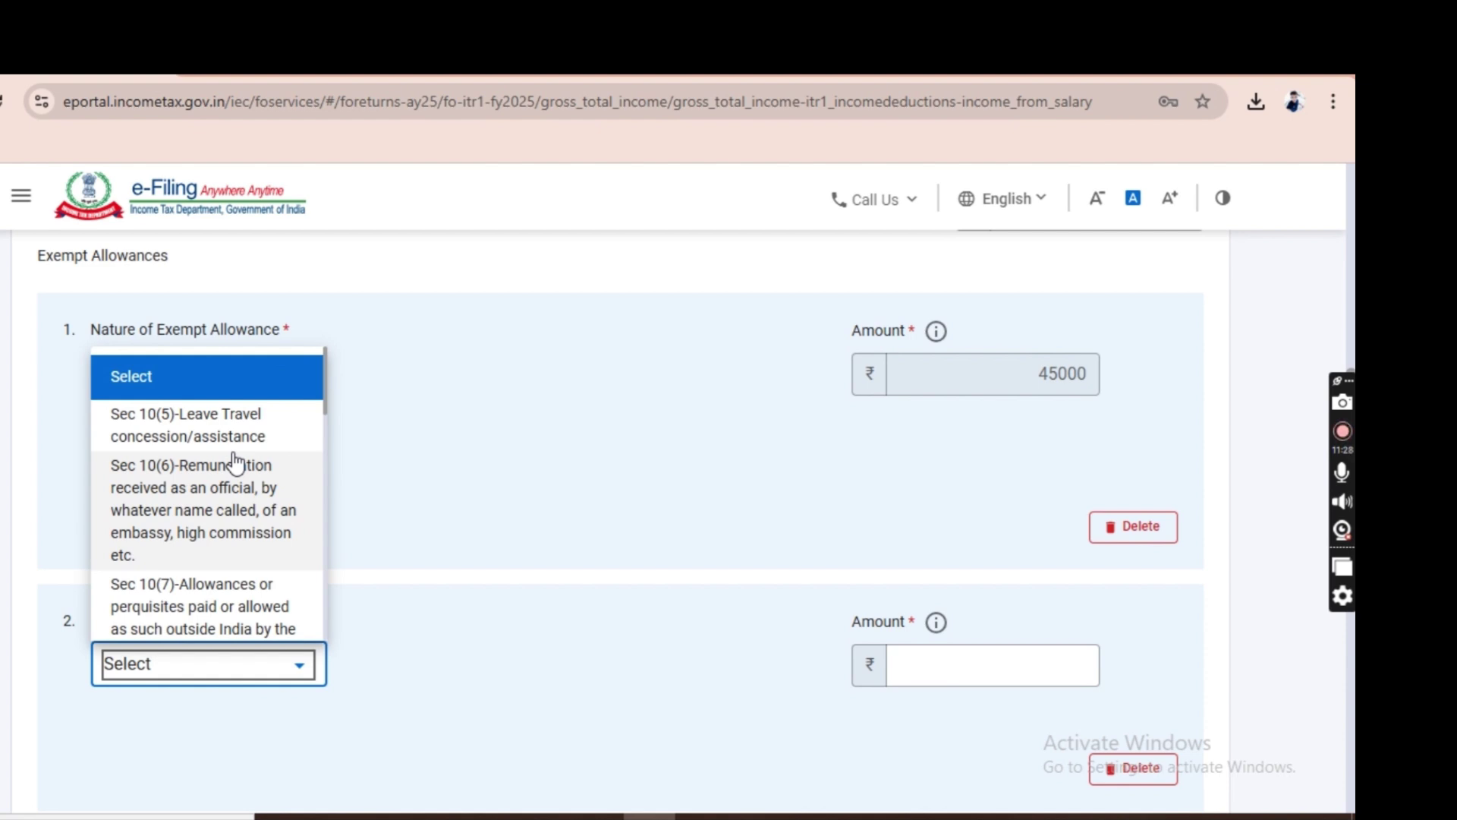
left_click(228, 425)
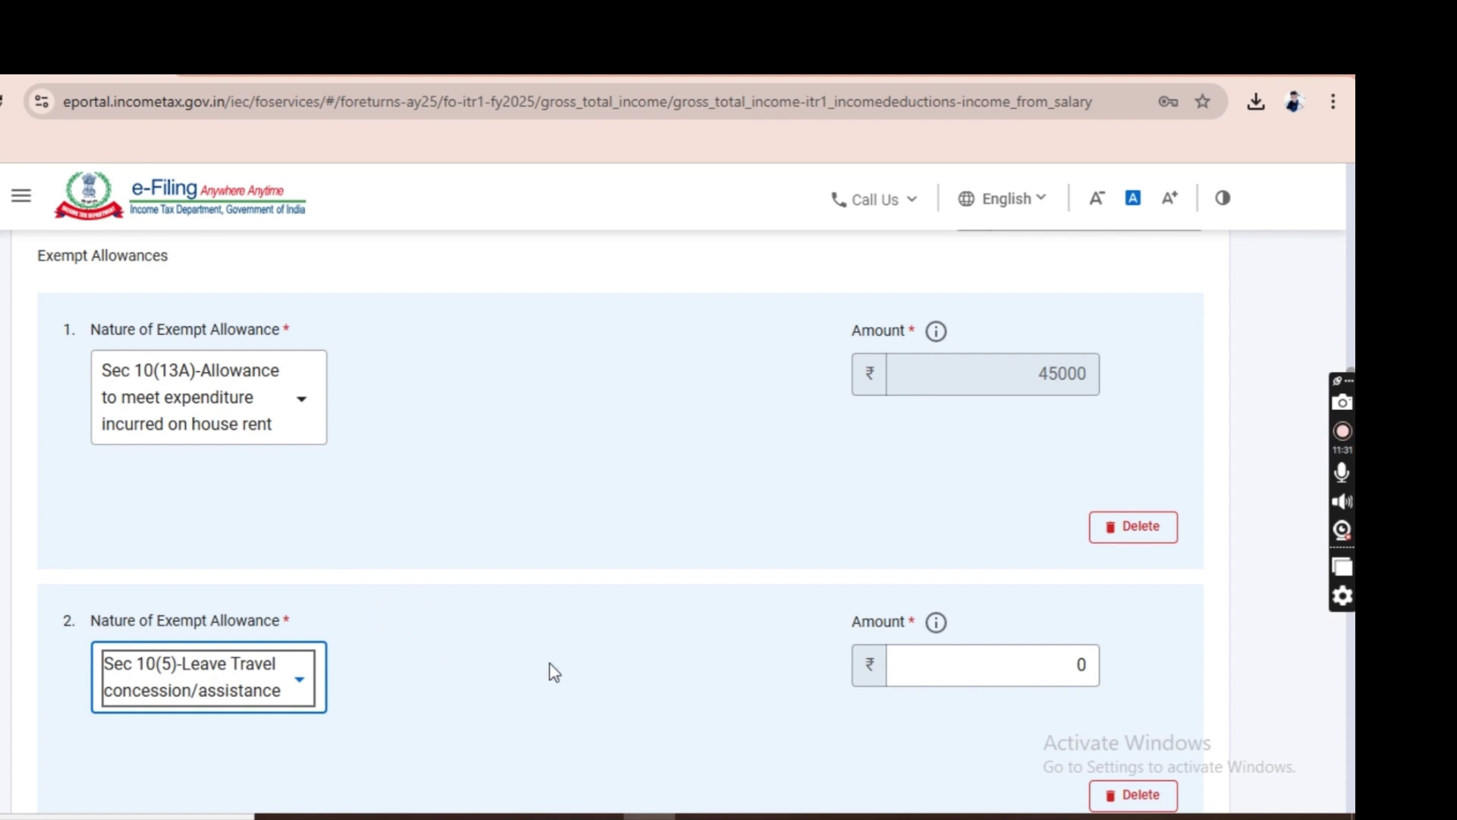
left_click(919, 669)
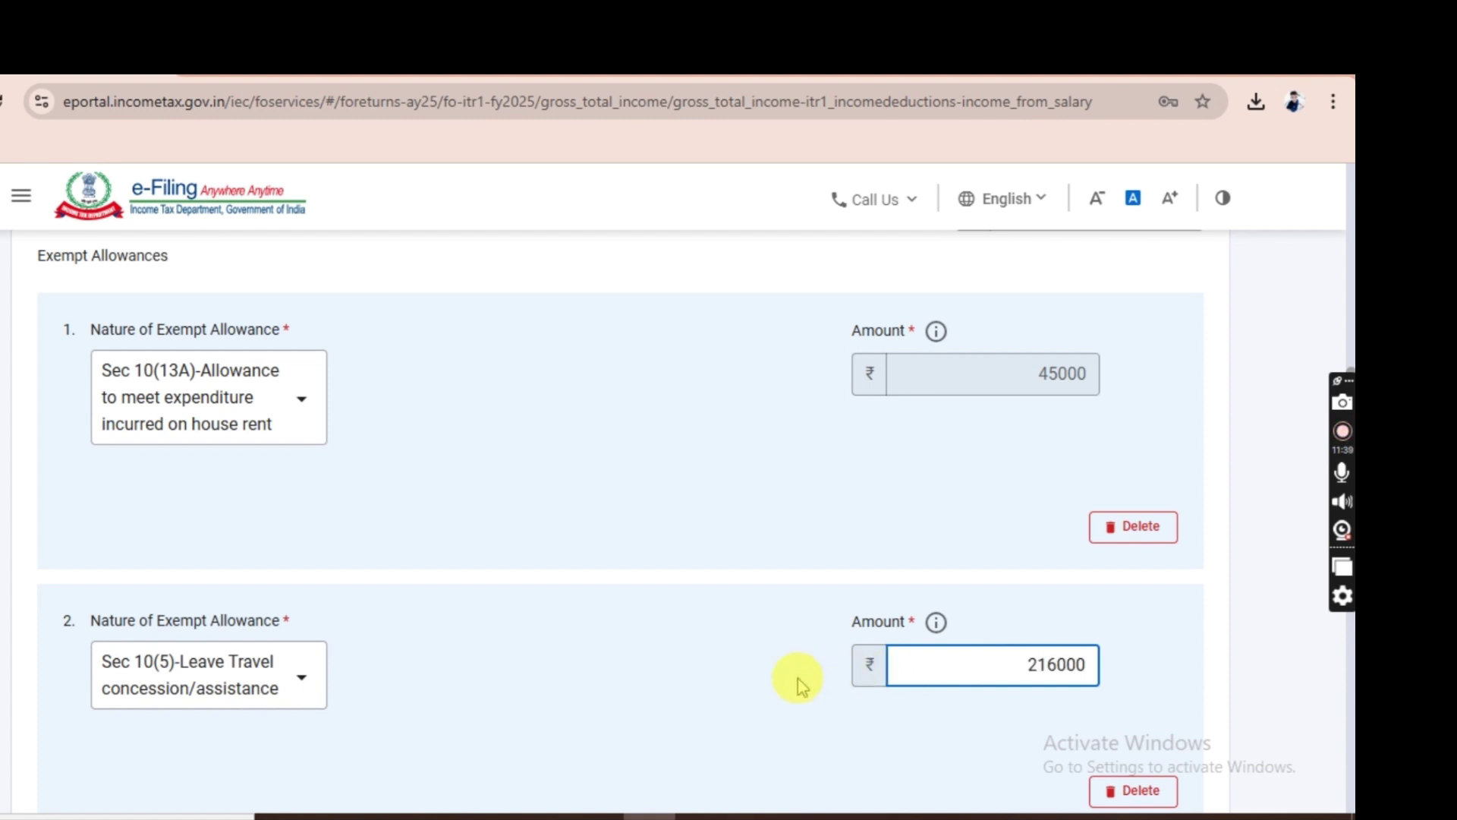
key("Delete")
left_click(702, 698)
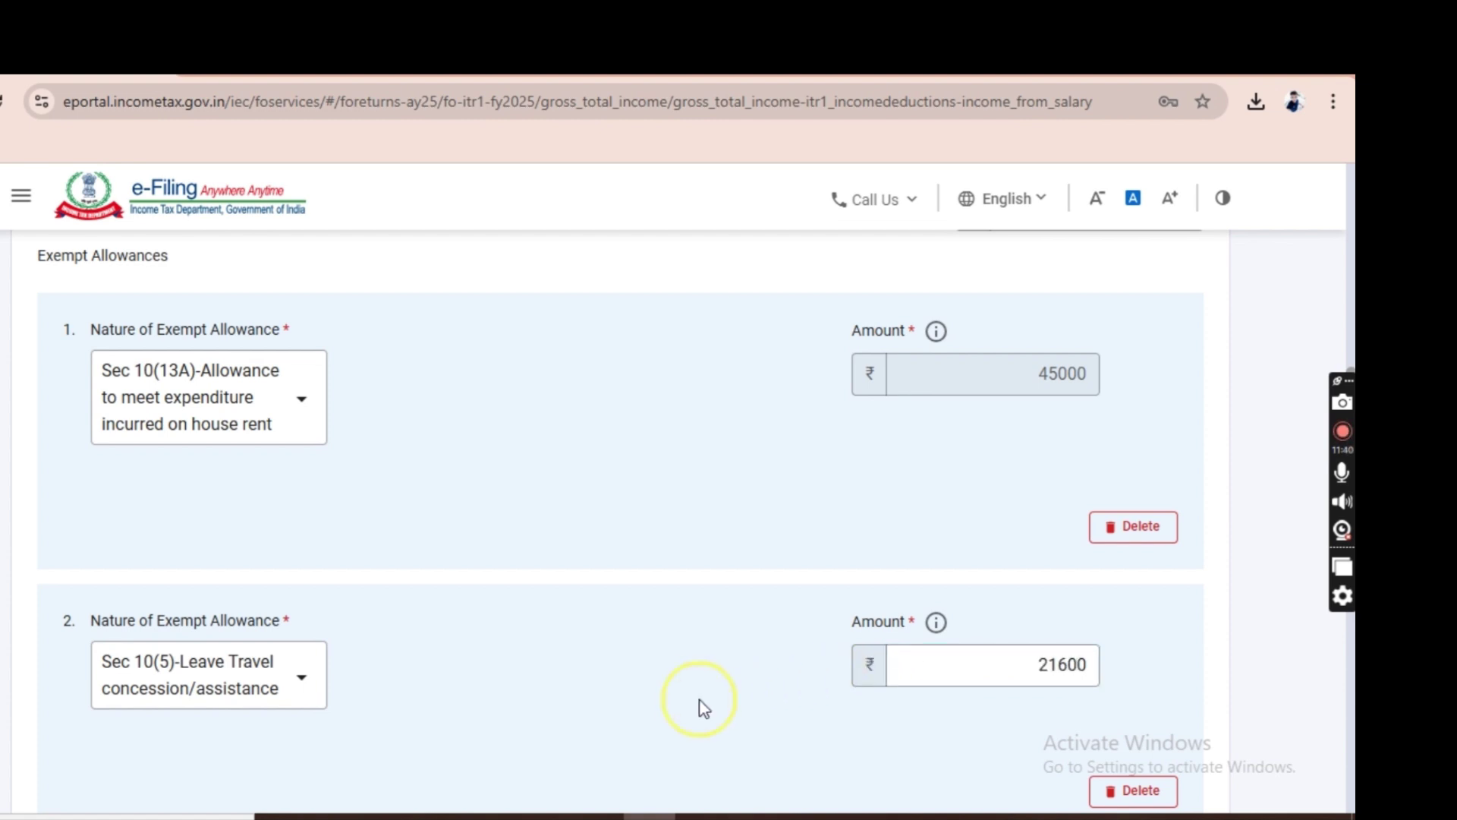
scroll(1345, 722, "down", 15)
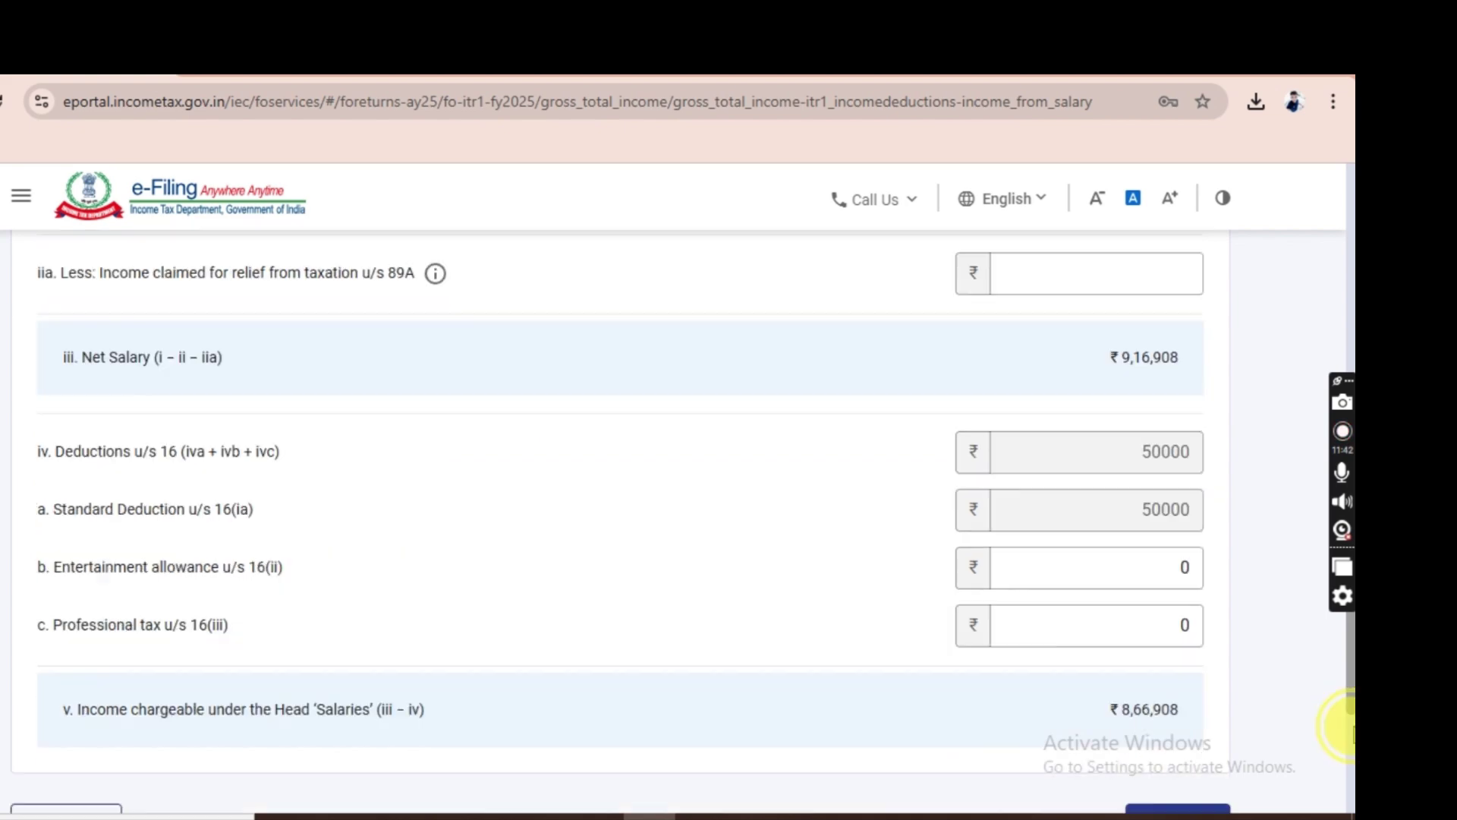
left_click(1165, 593)
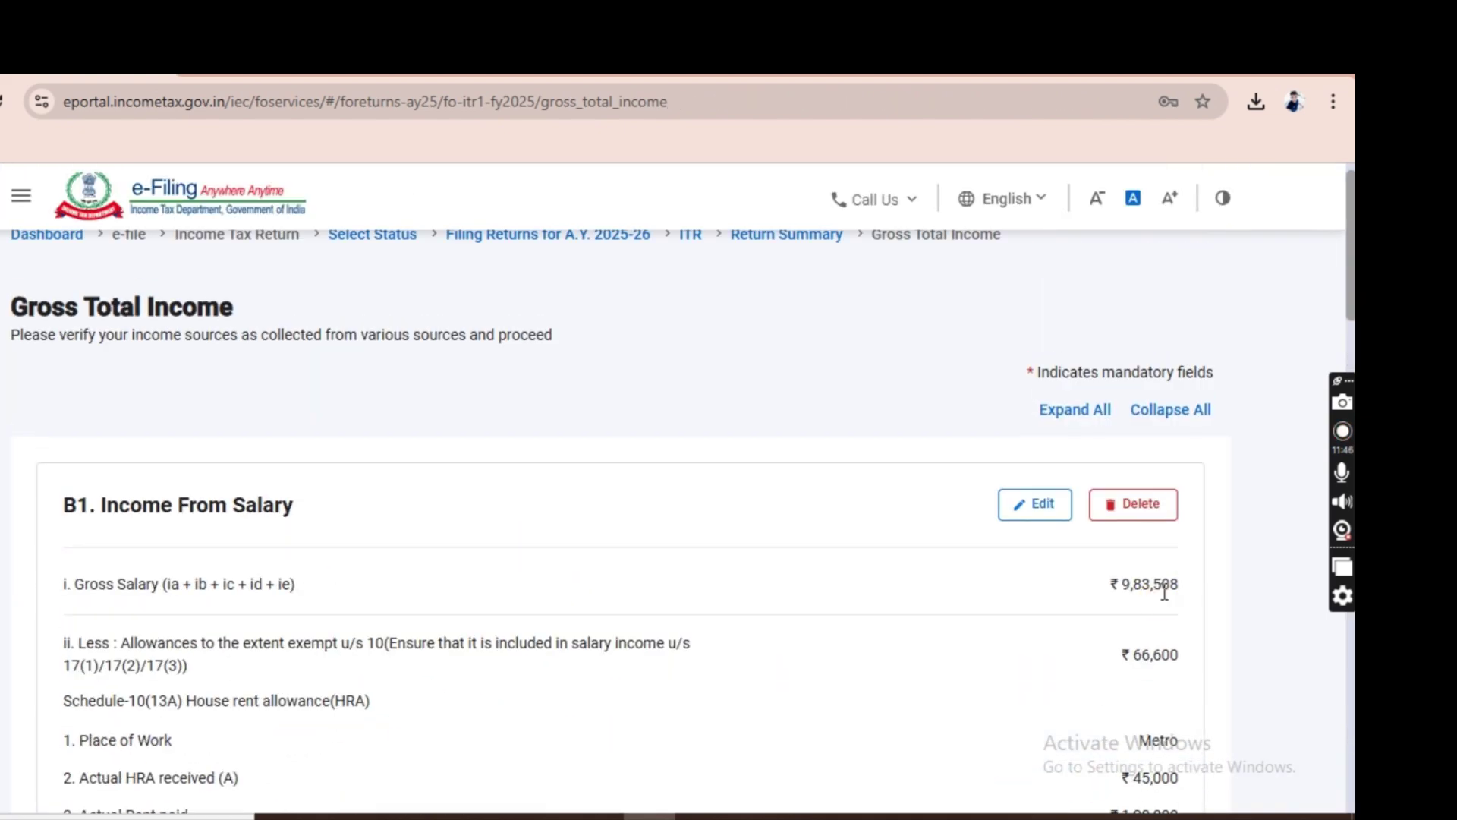
Expand Section 24(b) interest on borrowed capital and start a new loan entry.
left_click(1353, 735)
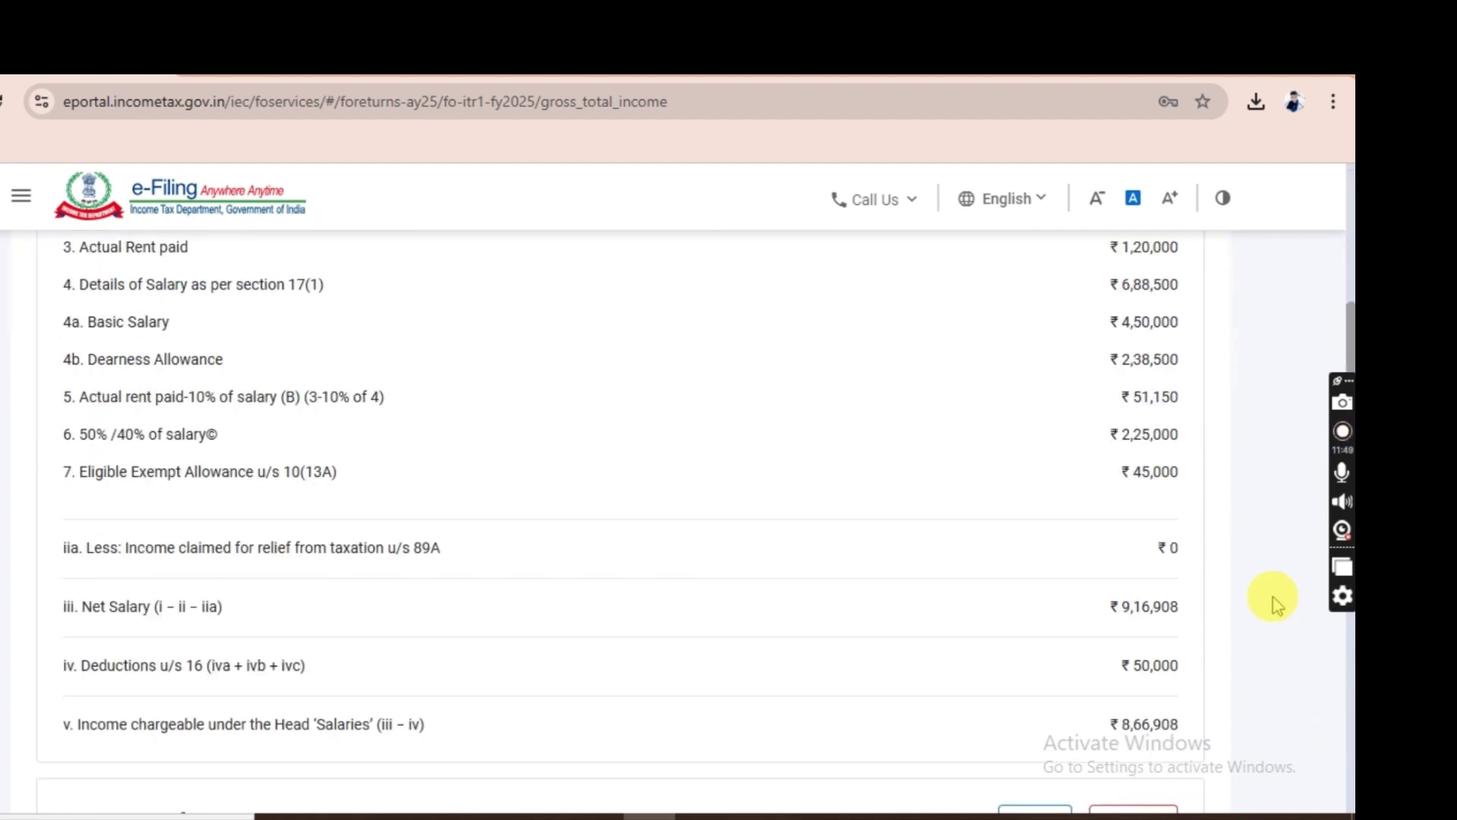
scroll(1295, 536, "down", 8)
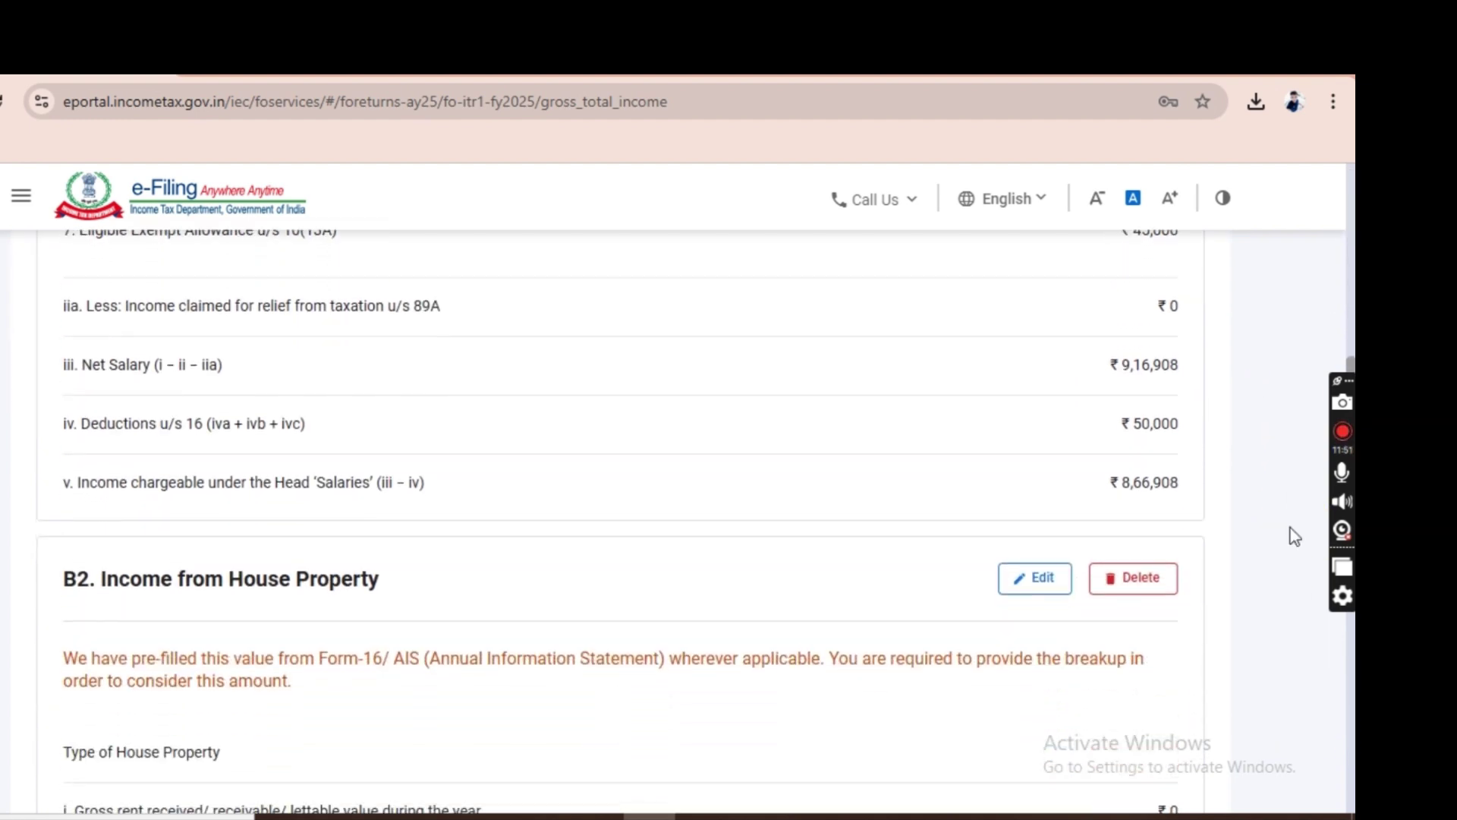
scroll(1295, 536, "down", 9)
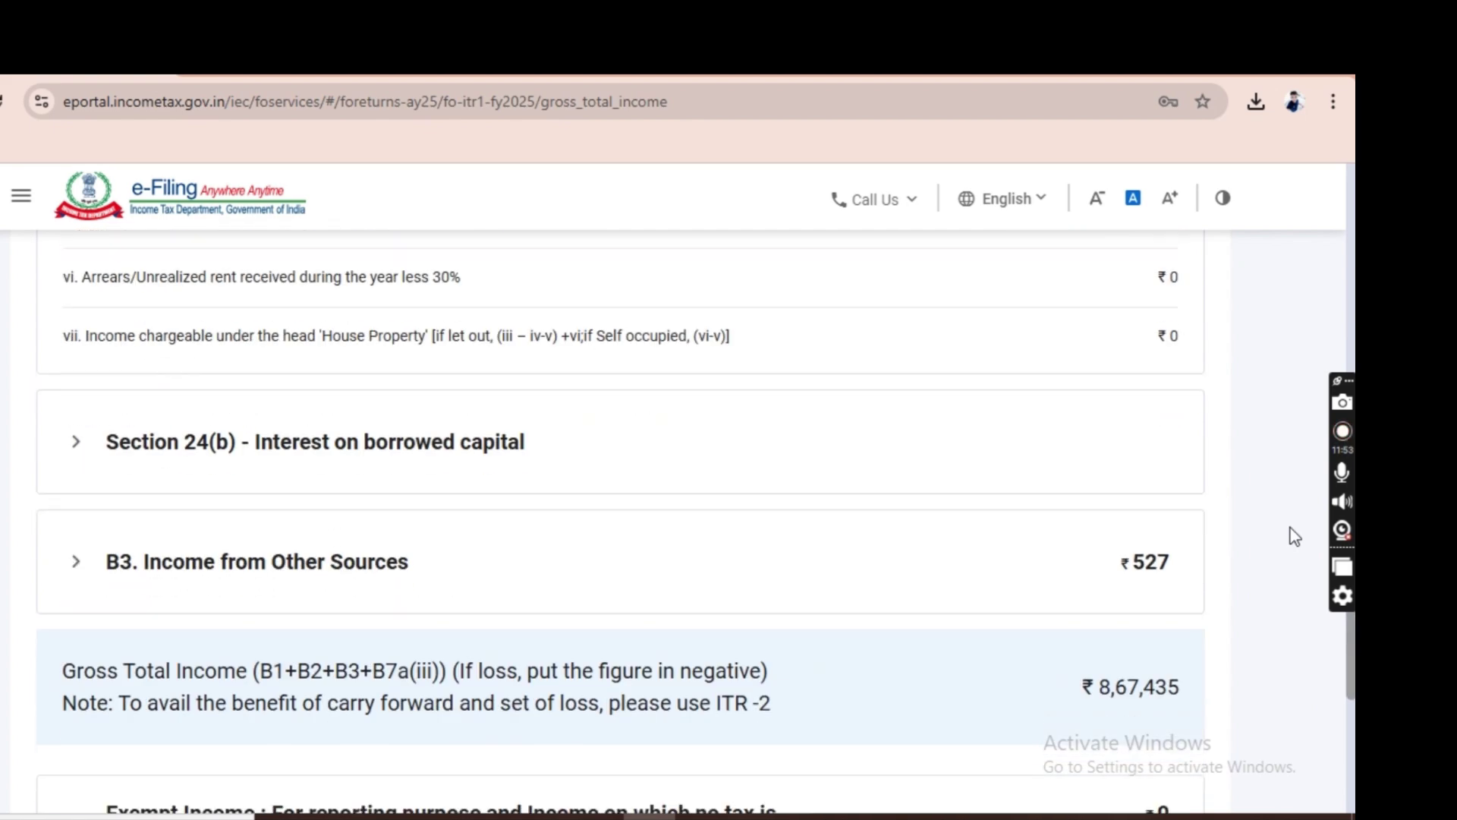
scroll(895, 452, "up", 3)
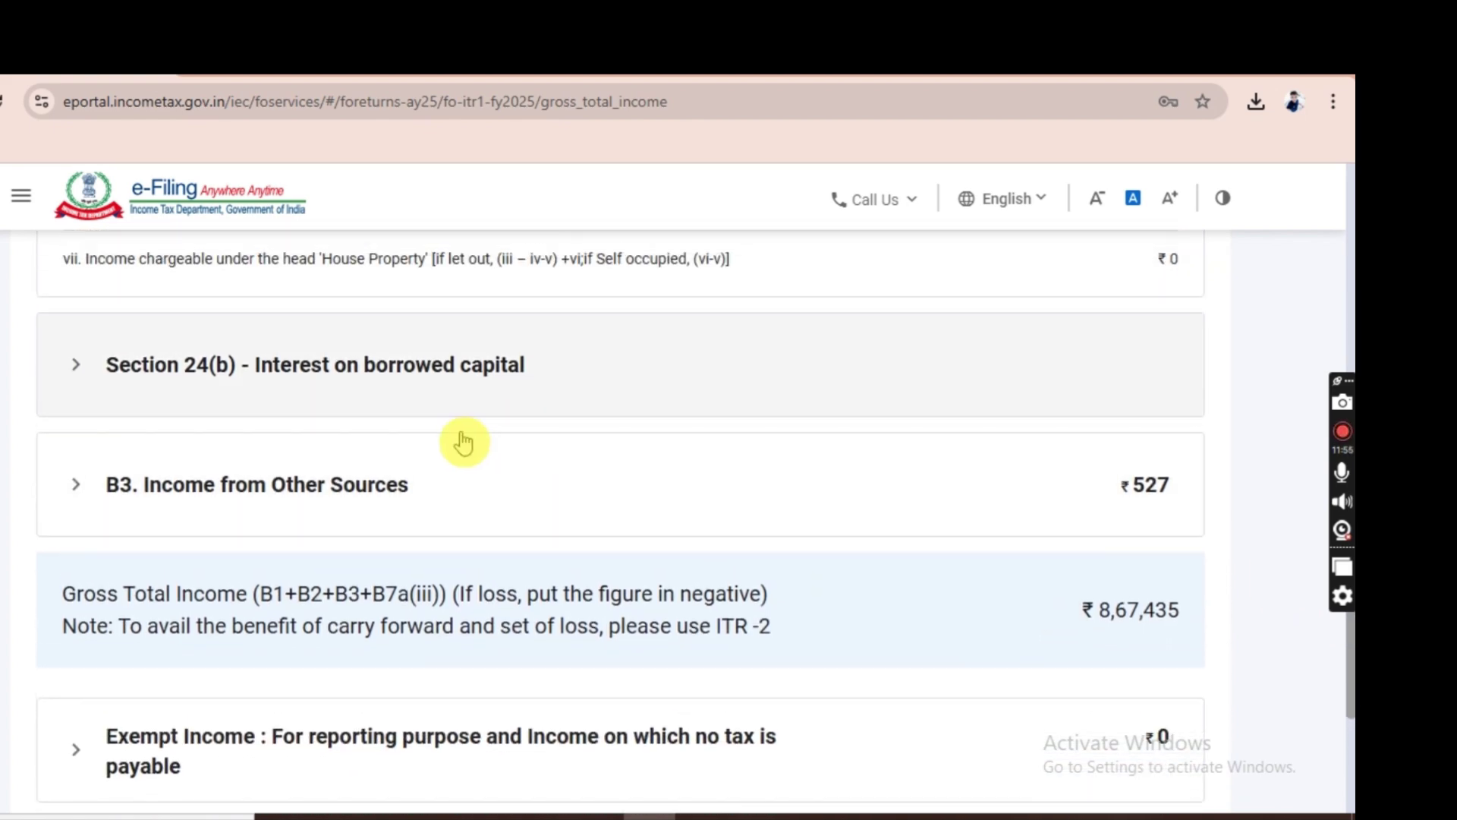
left_click(391, 505)
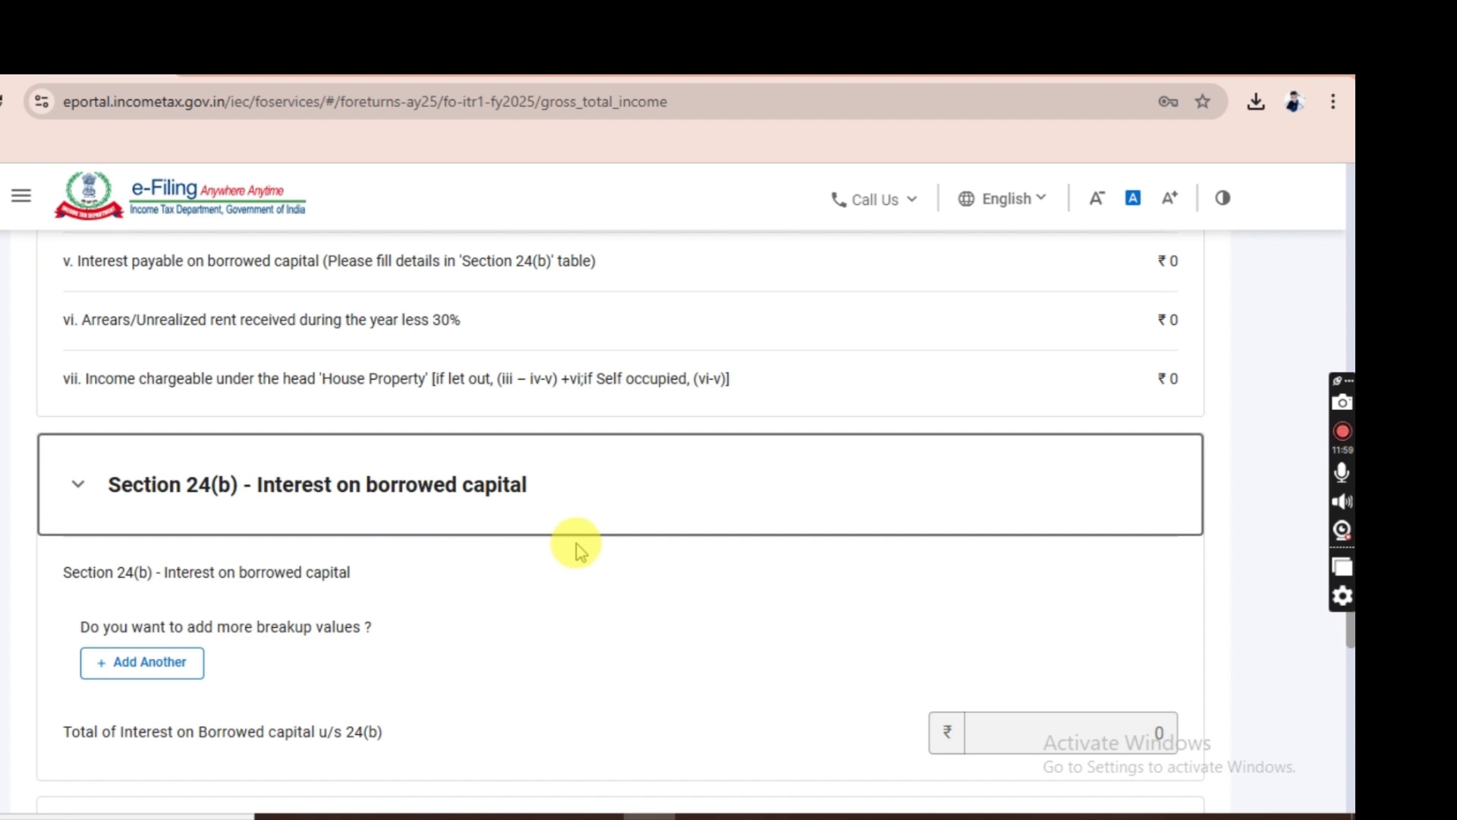
left_click(830, 607)
scroll(833, 609, "down", 1)
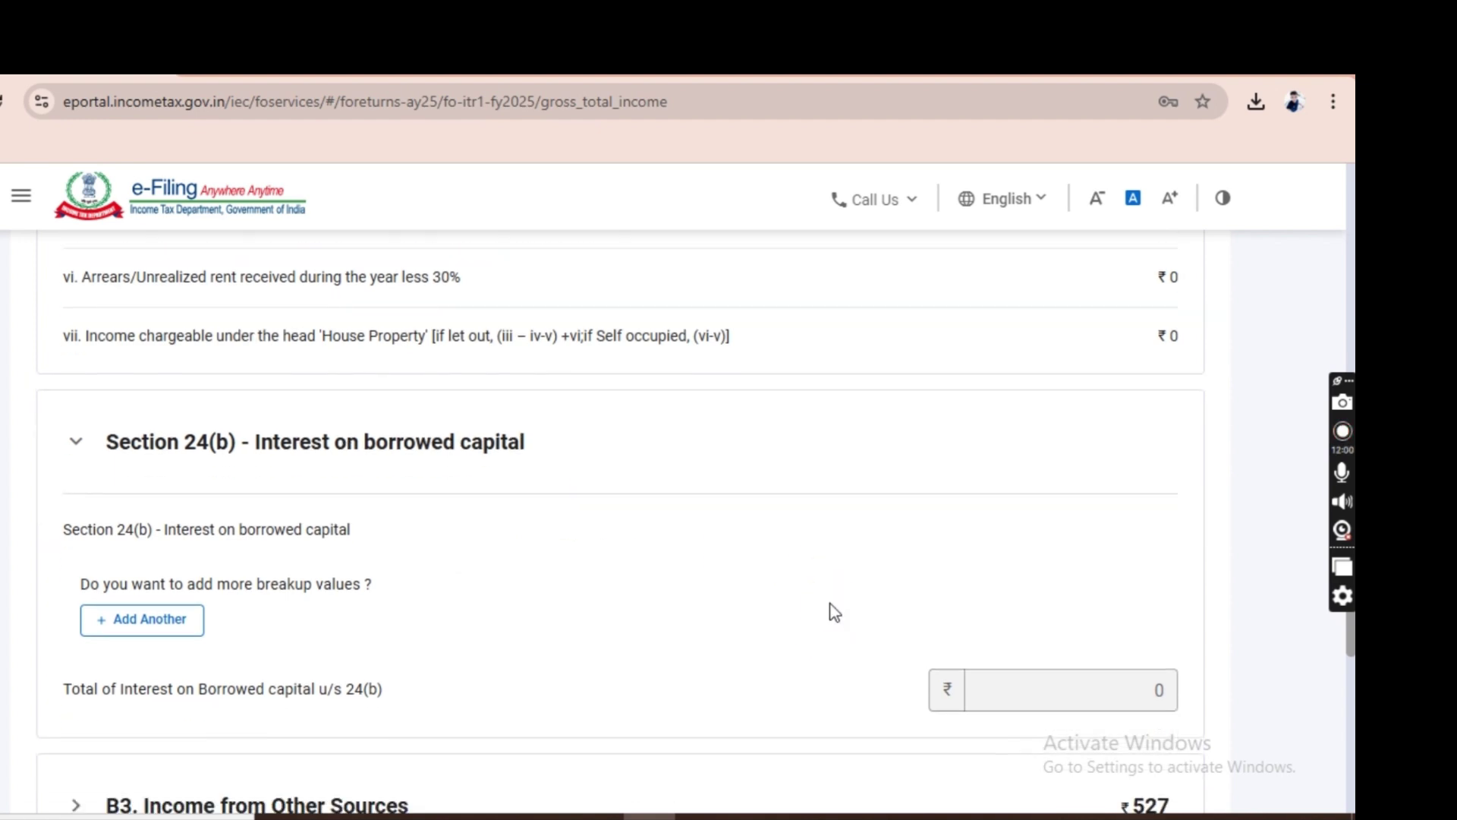
left_click(148, 576)
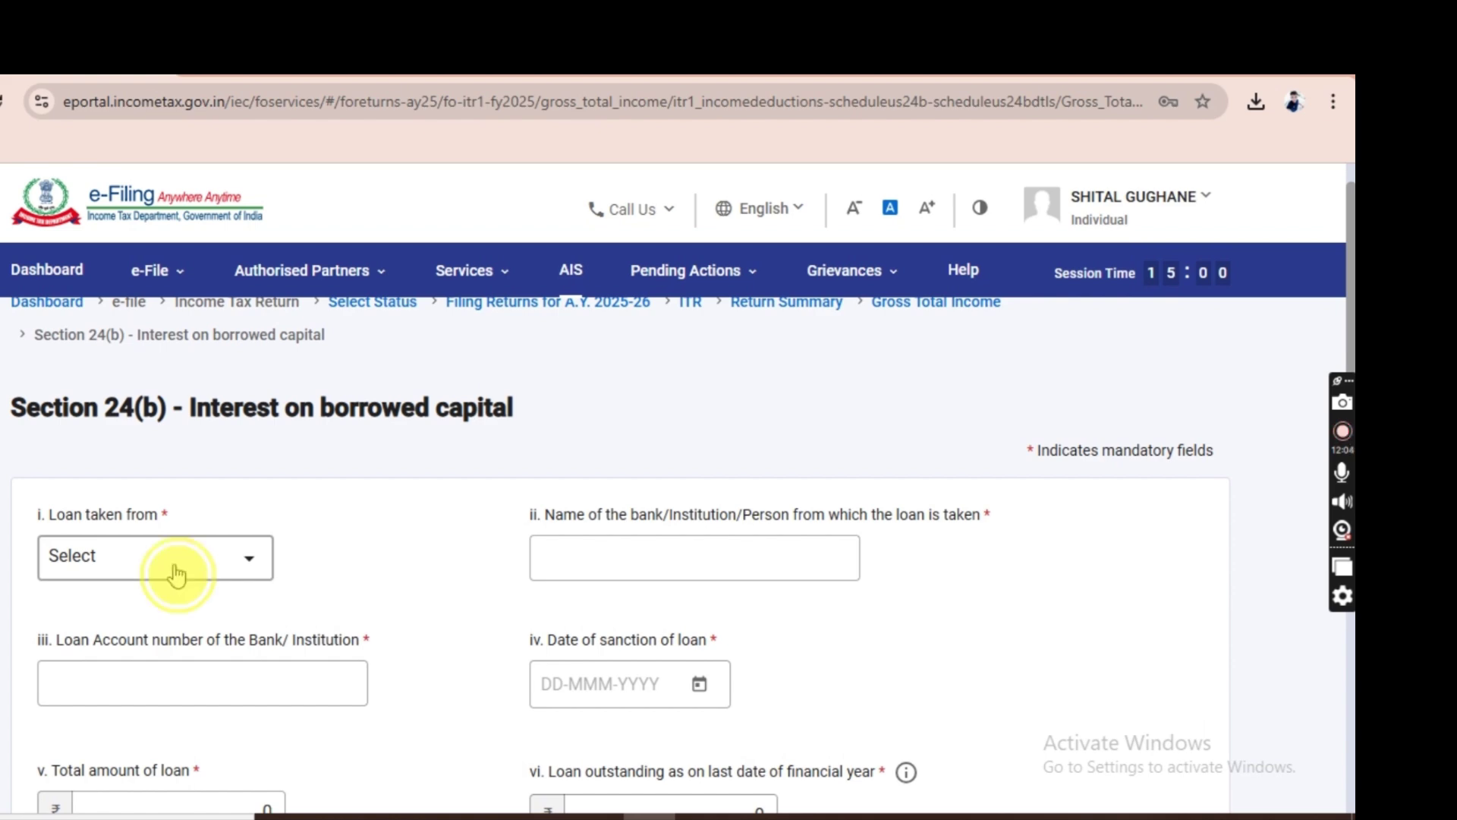
Set the loan source to Bank and the lender to STATE BANK OF INDIA.
left_click(169, 572)
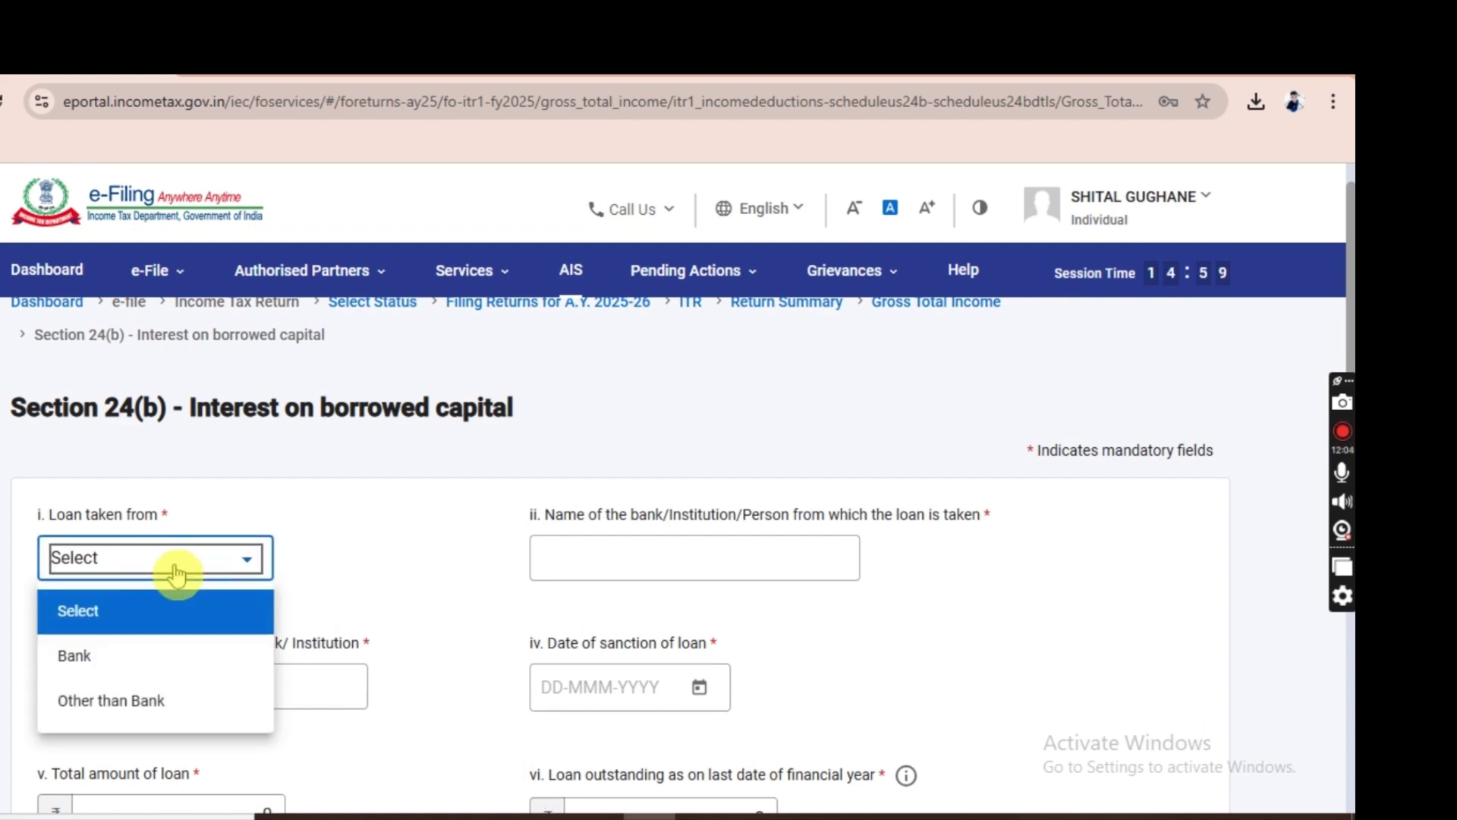
left_click(137, 664)
left_click(599, 559)
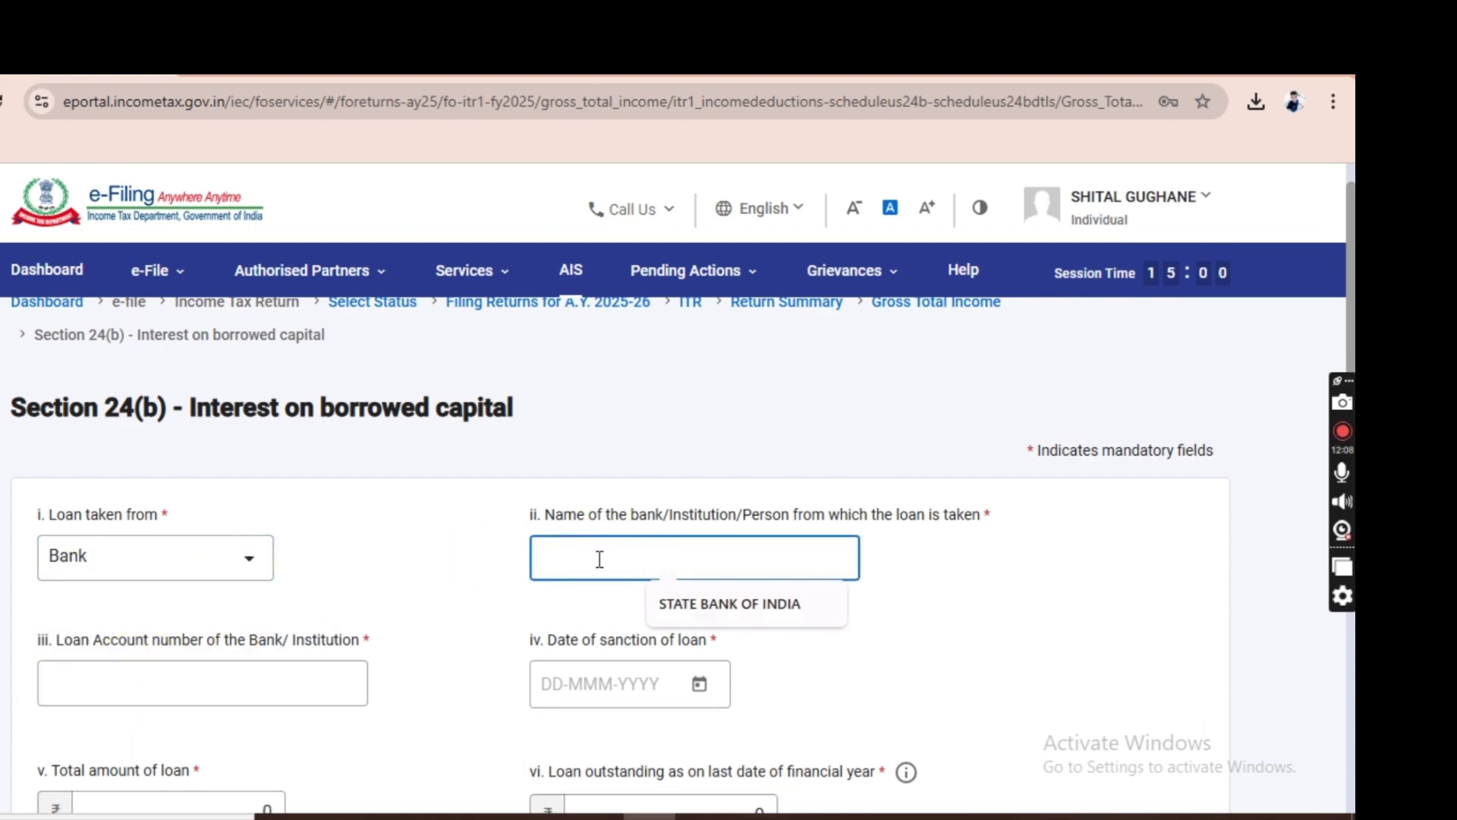
left_click(690, 604)
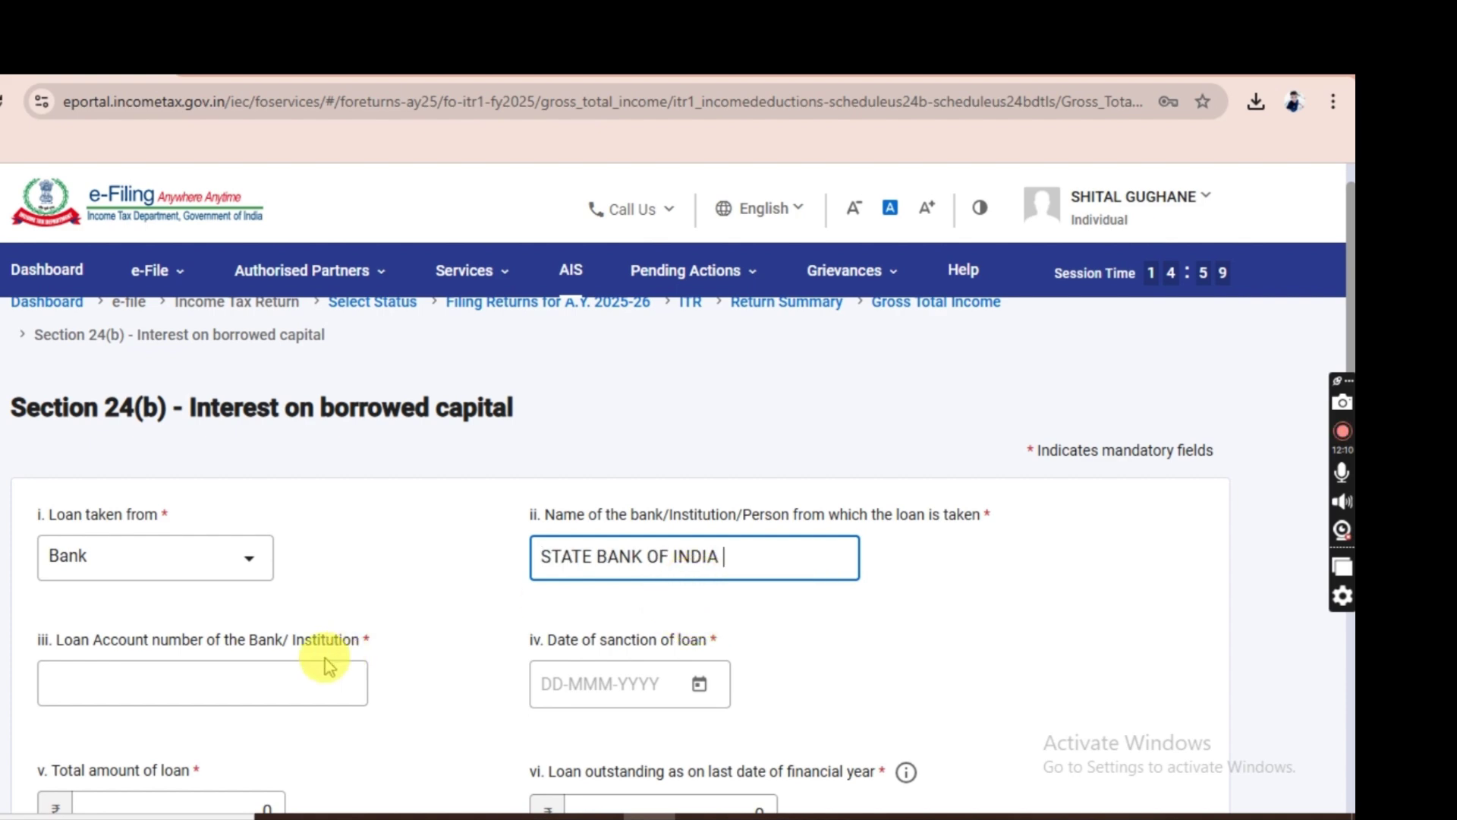
left_click(306, 674)
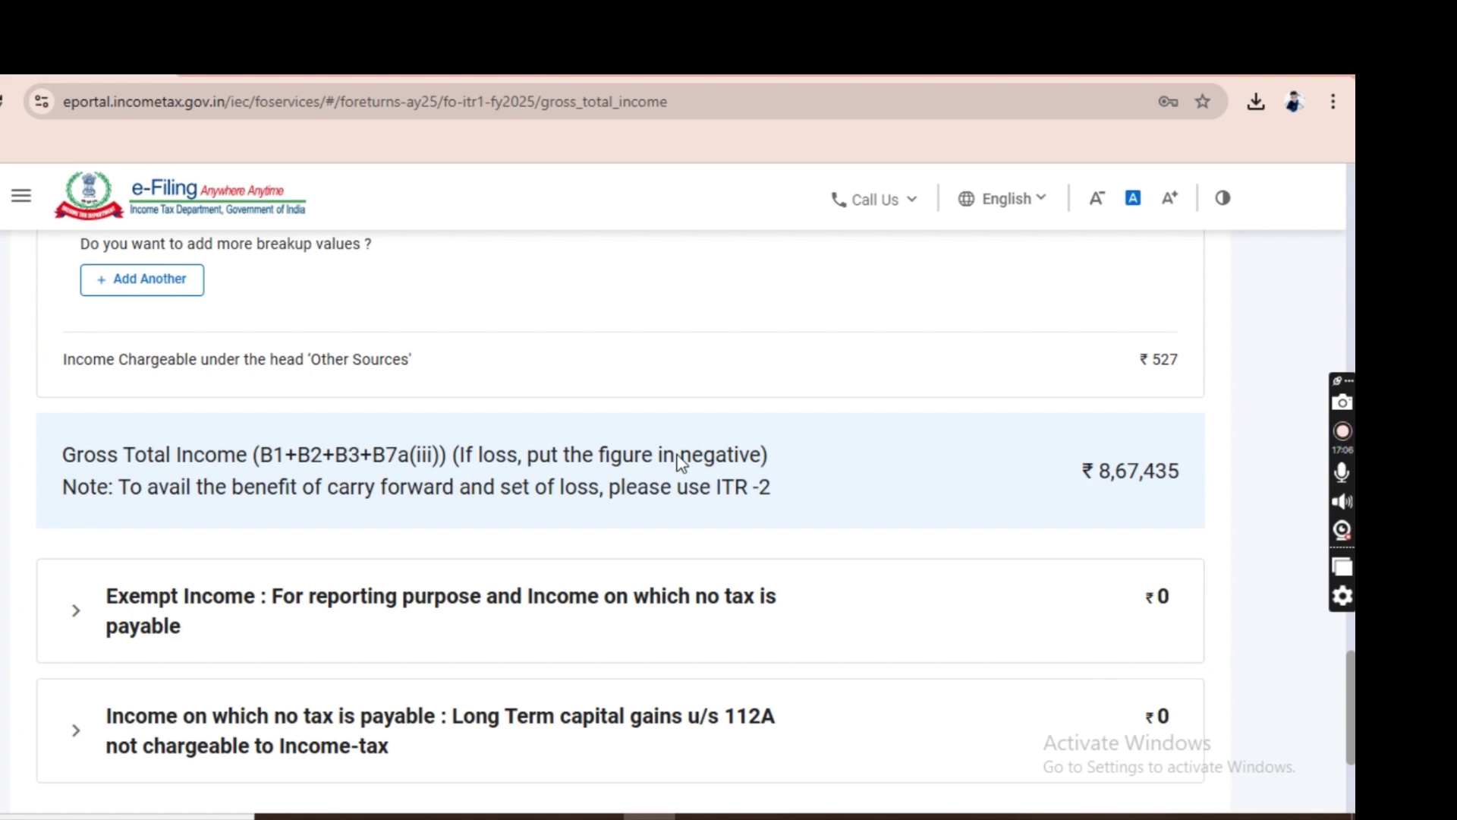
scroll(681, 461, "down", 1)
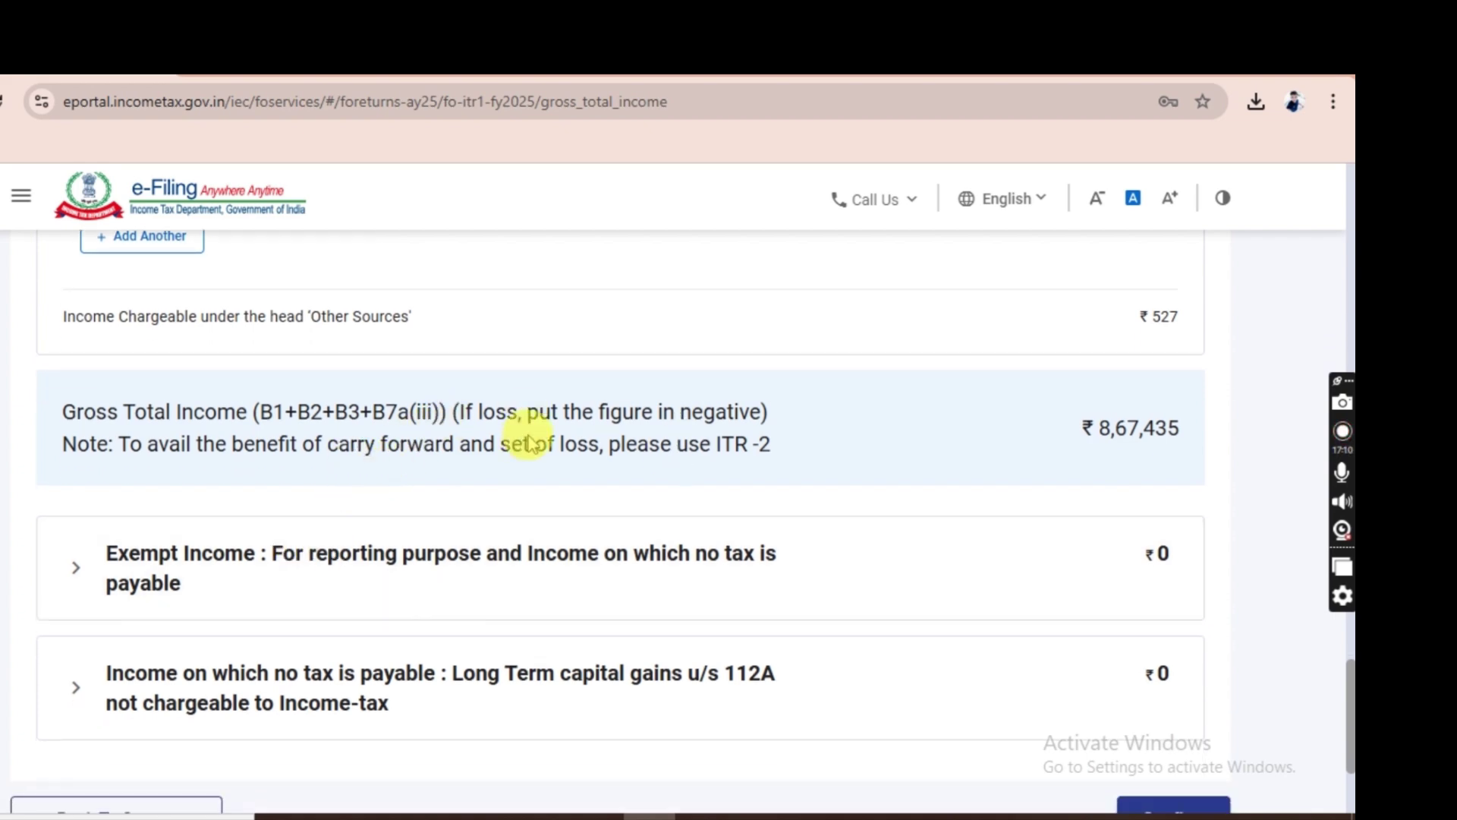
left_click(424, 576)
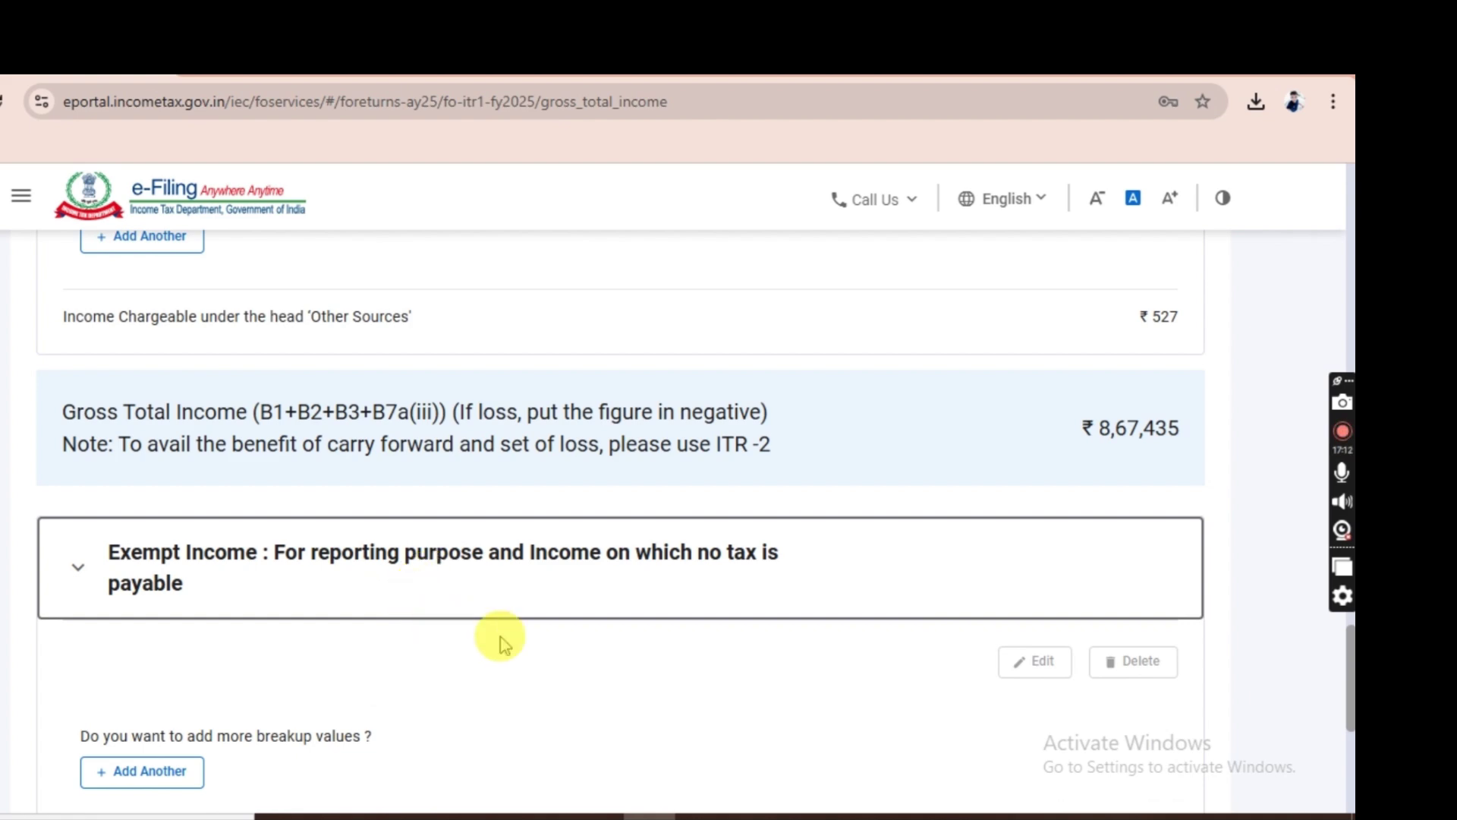
scroll(537, 651, "down", 2)
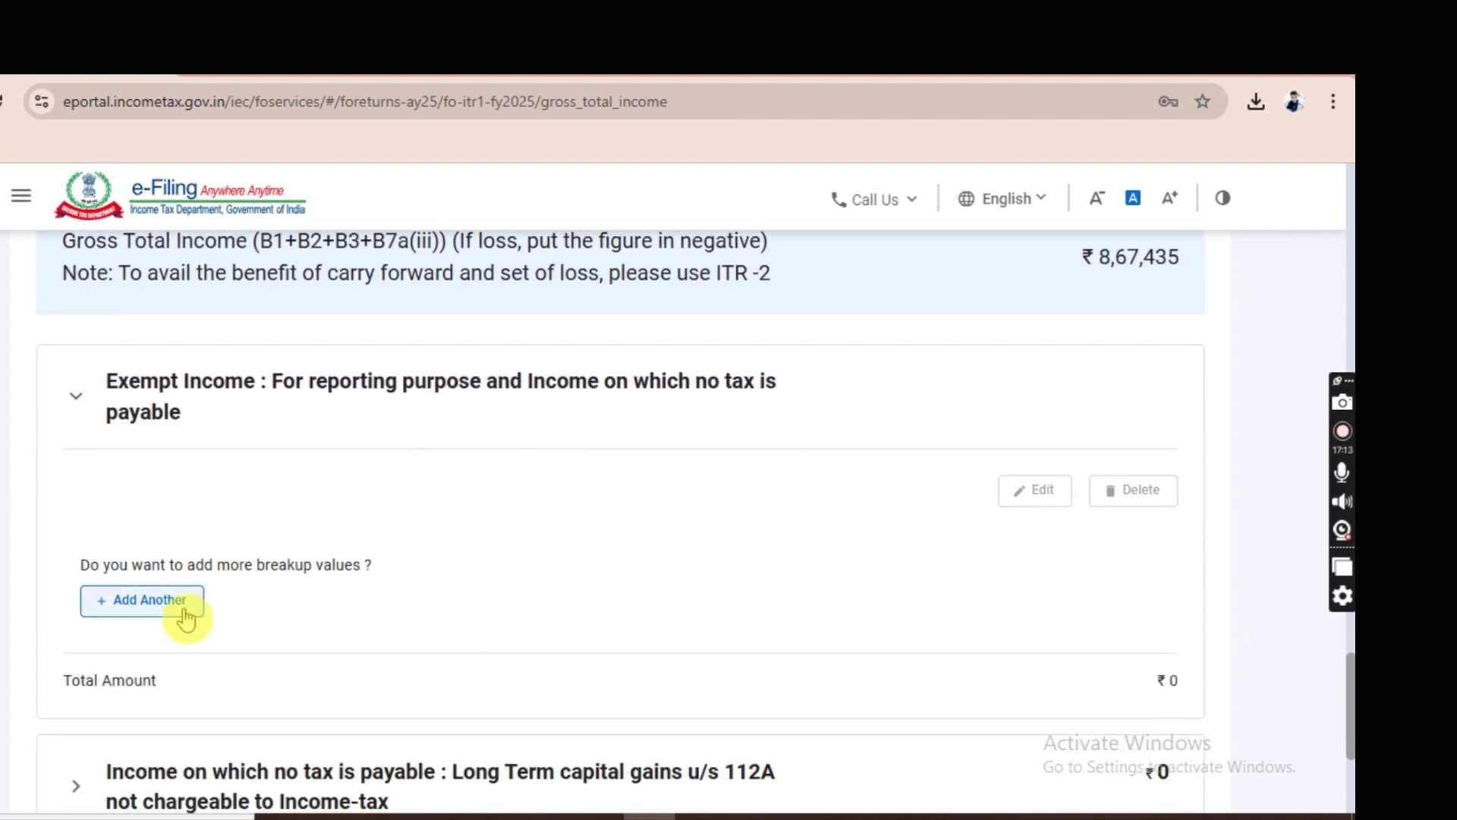
left_click(186, 617)
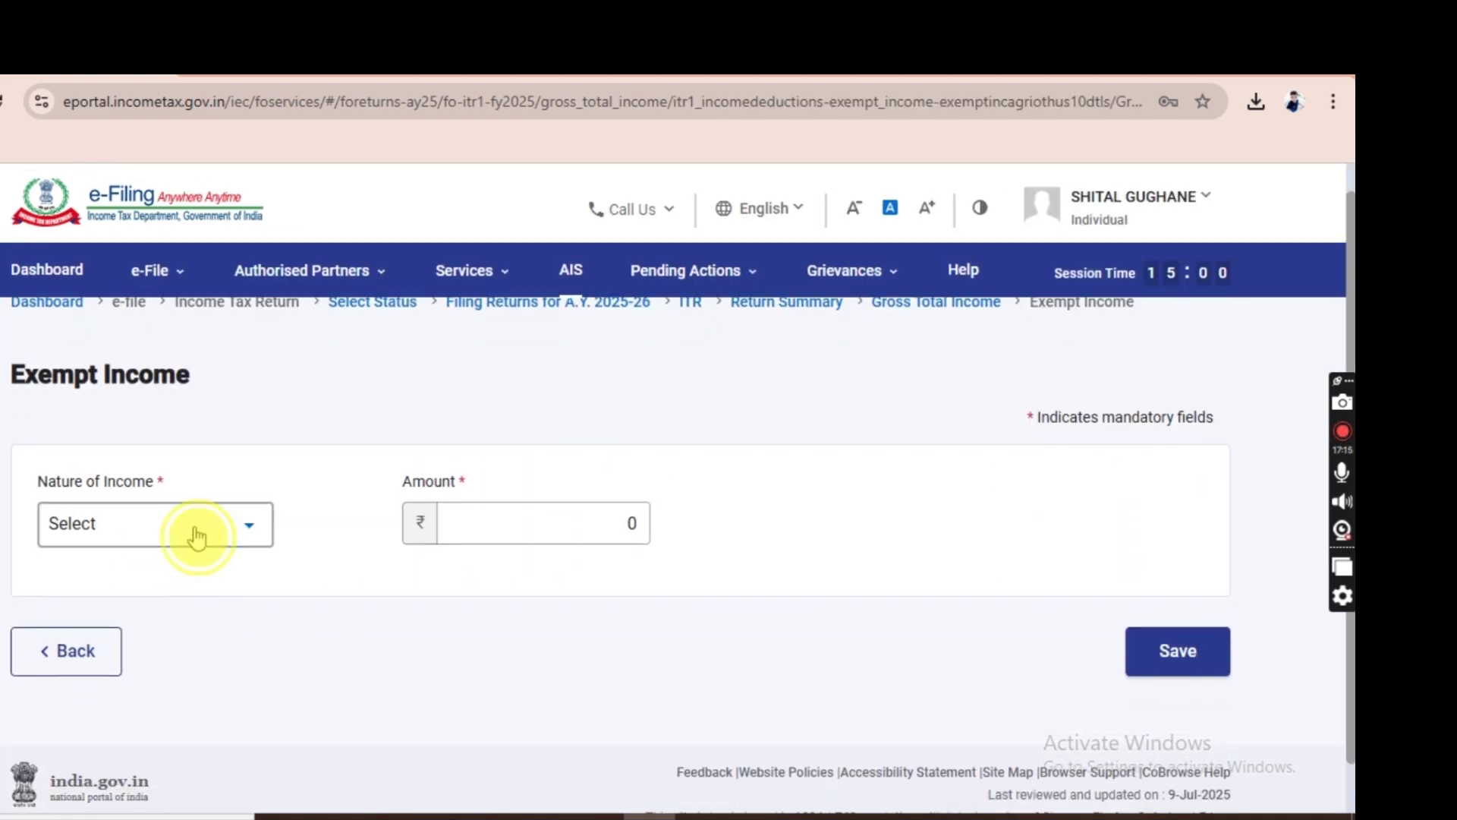
left_click(196, 537)
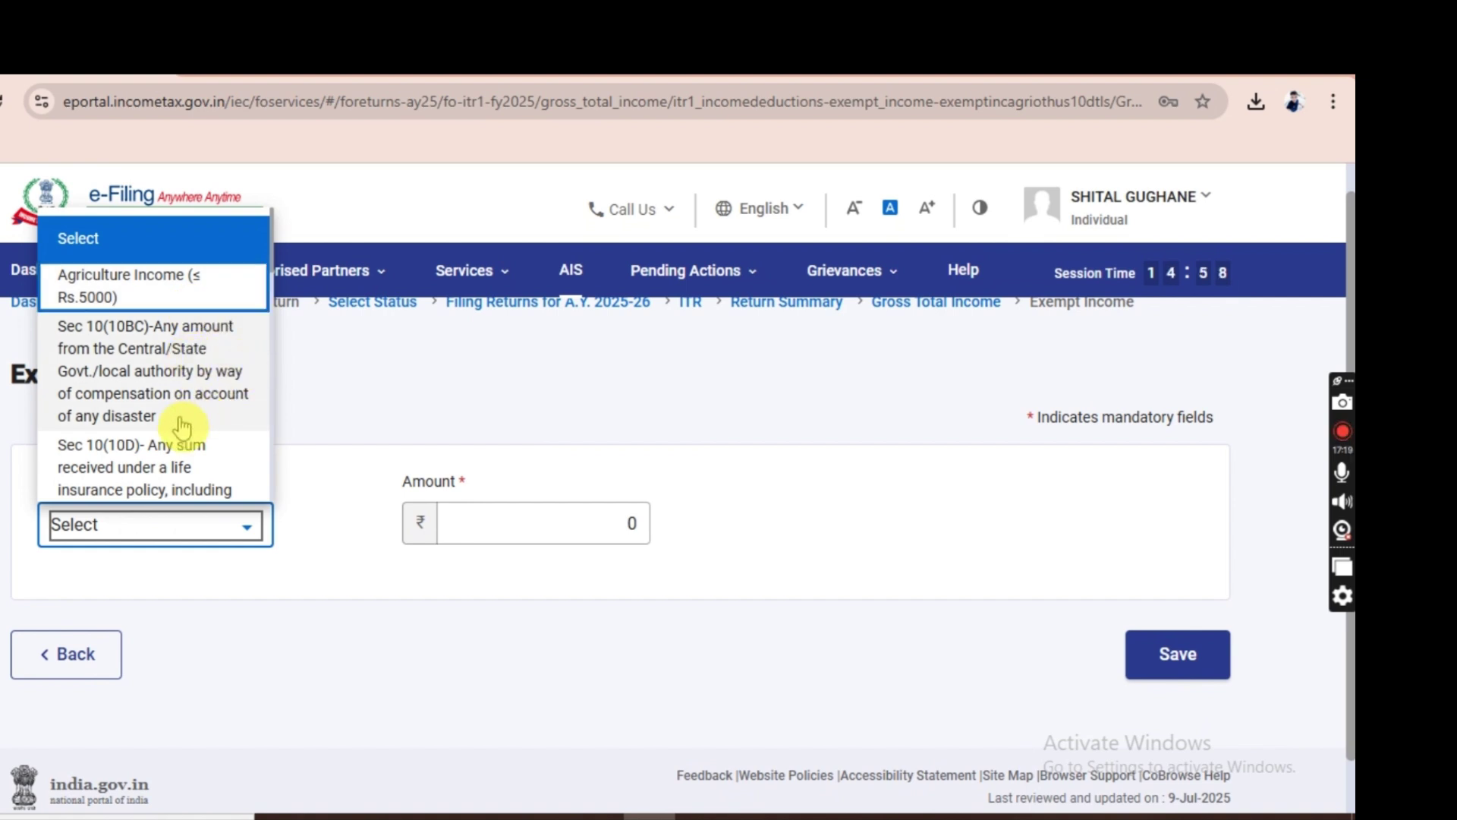
scroll(181, 427, "down", 2)
scroll(181, 426, "down", 1)
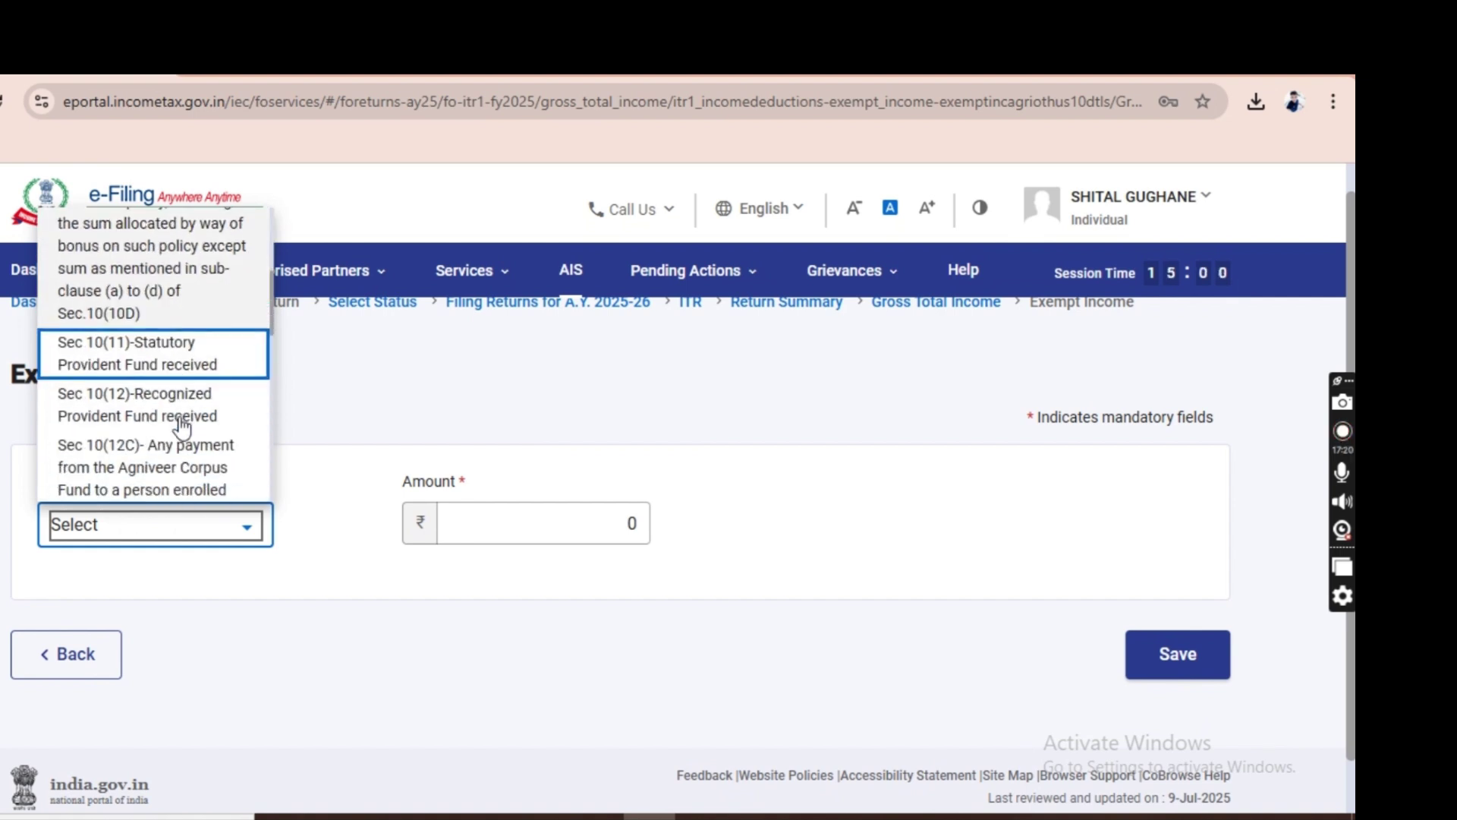
scroll(181, 427, "down", 5)
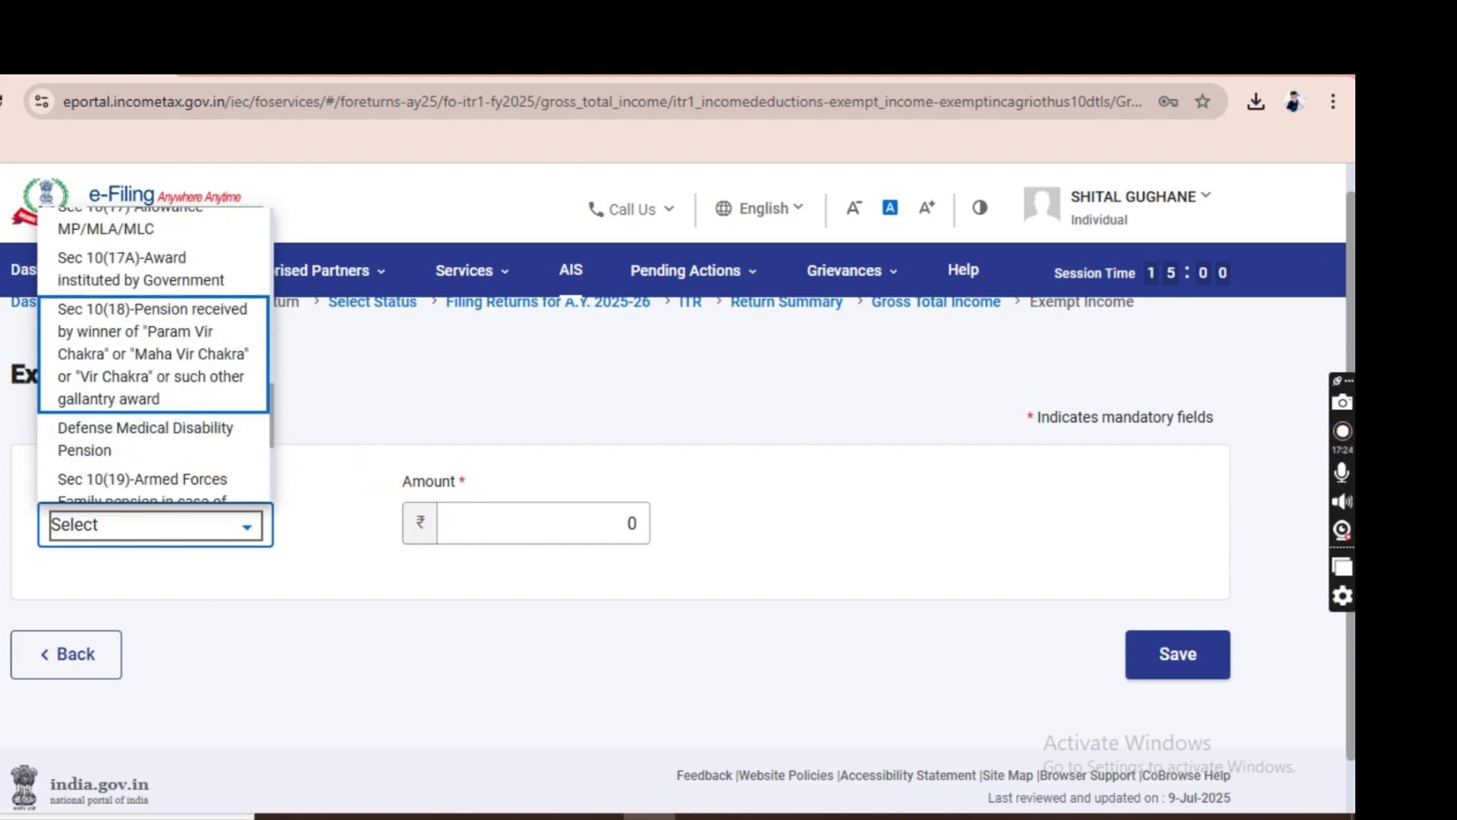
left_click(56, 657)
left_click(56, 657)
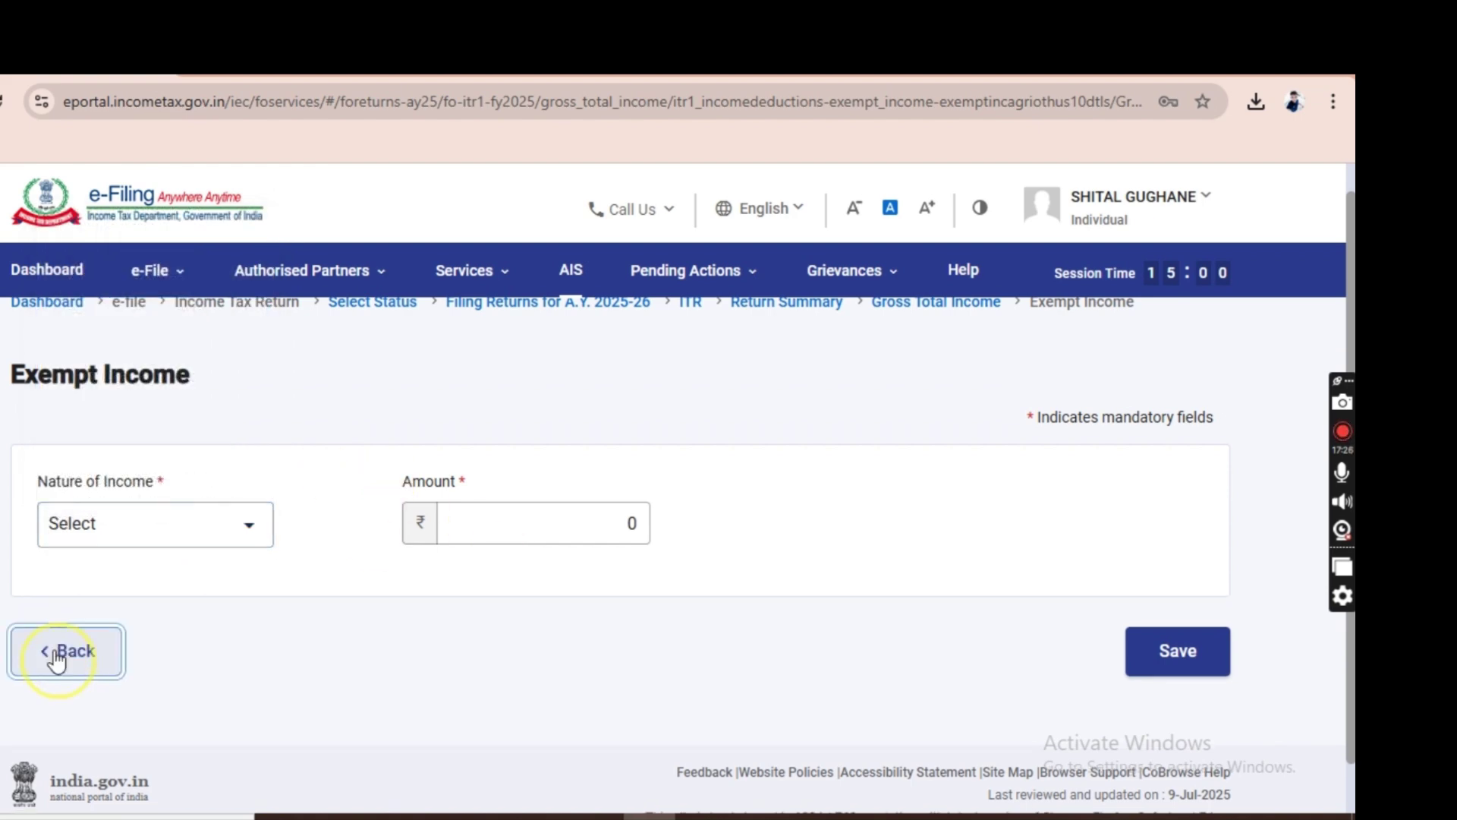
scroll(390, 593, "down", 15)
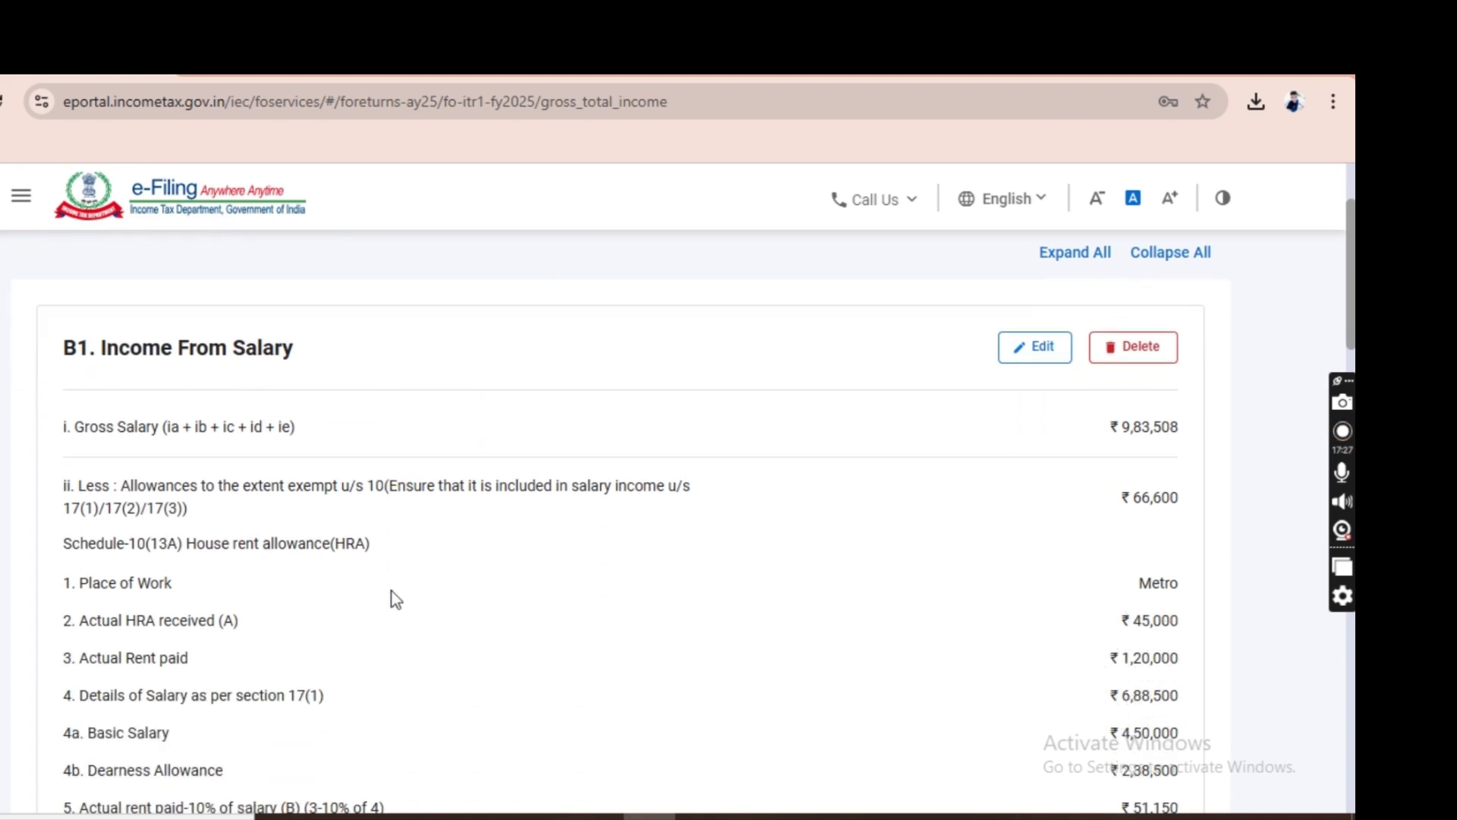
Review exempt income and the Section 112A long-term capital gains block, left at ₹0.
scroll(394, 598, "down", 6)
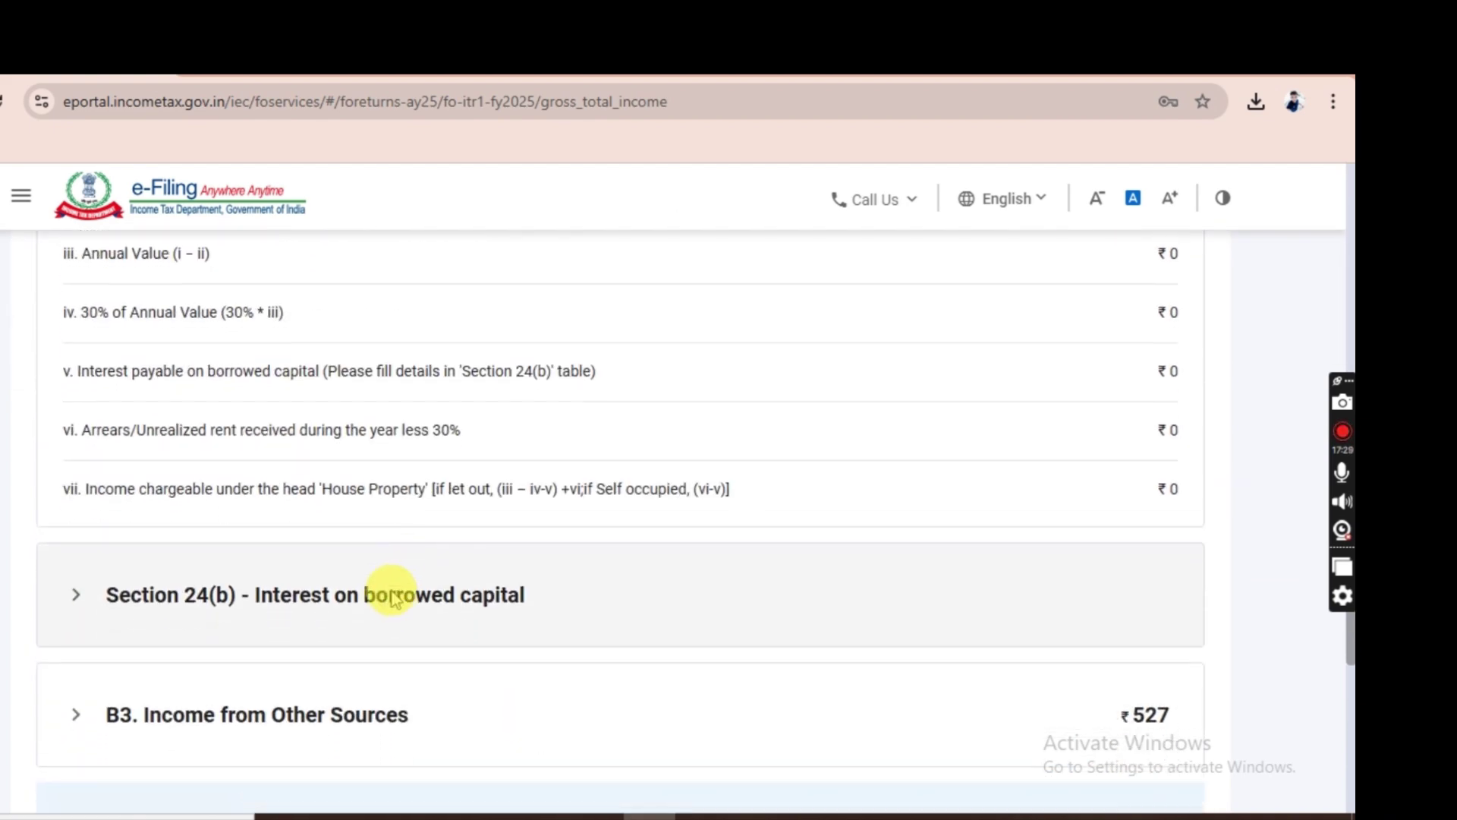
scroll(309, 586, "down", 1)
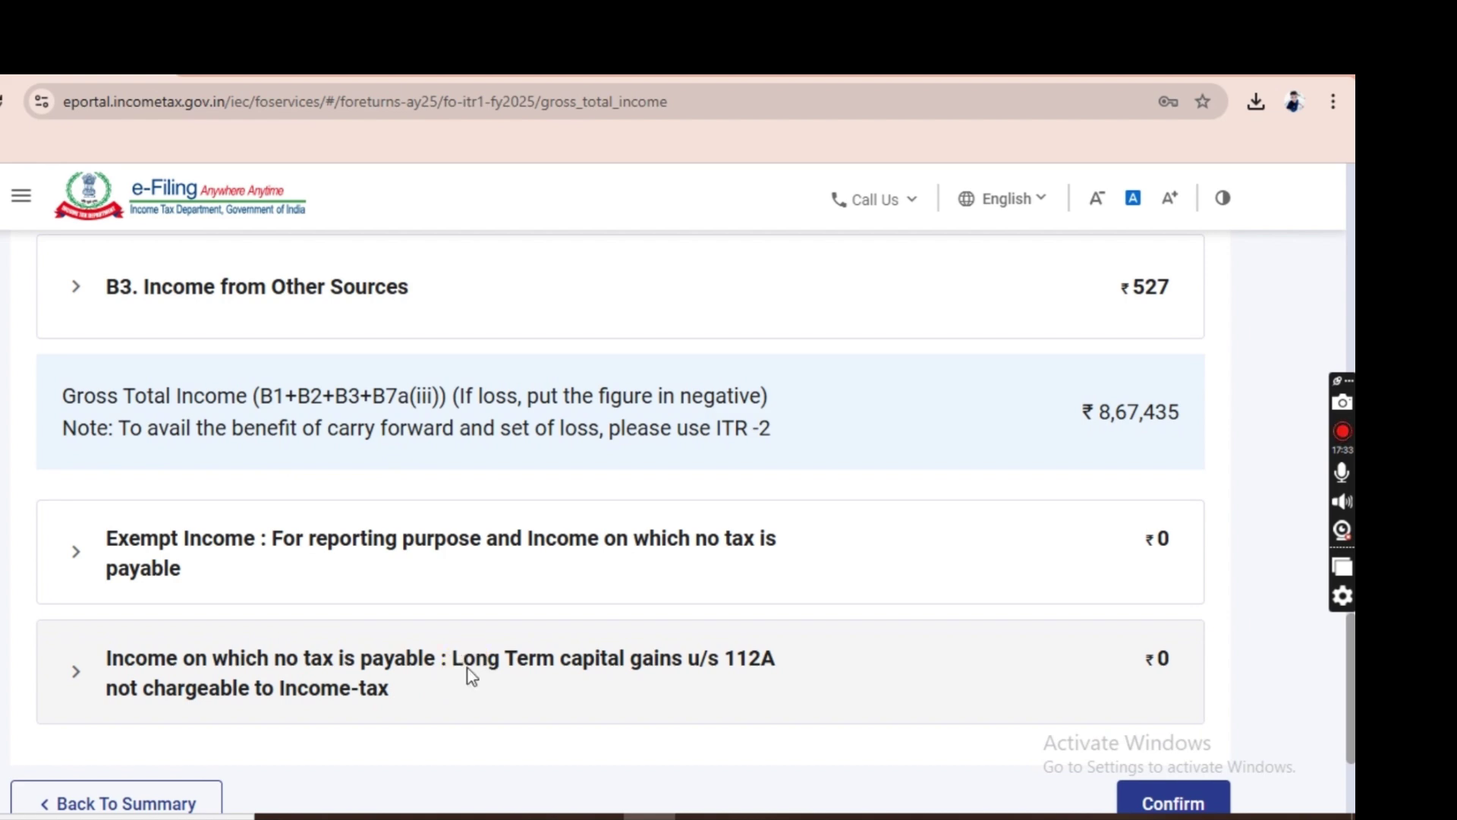
left_click(285, 662)
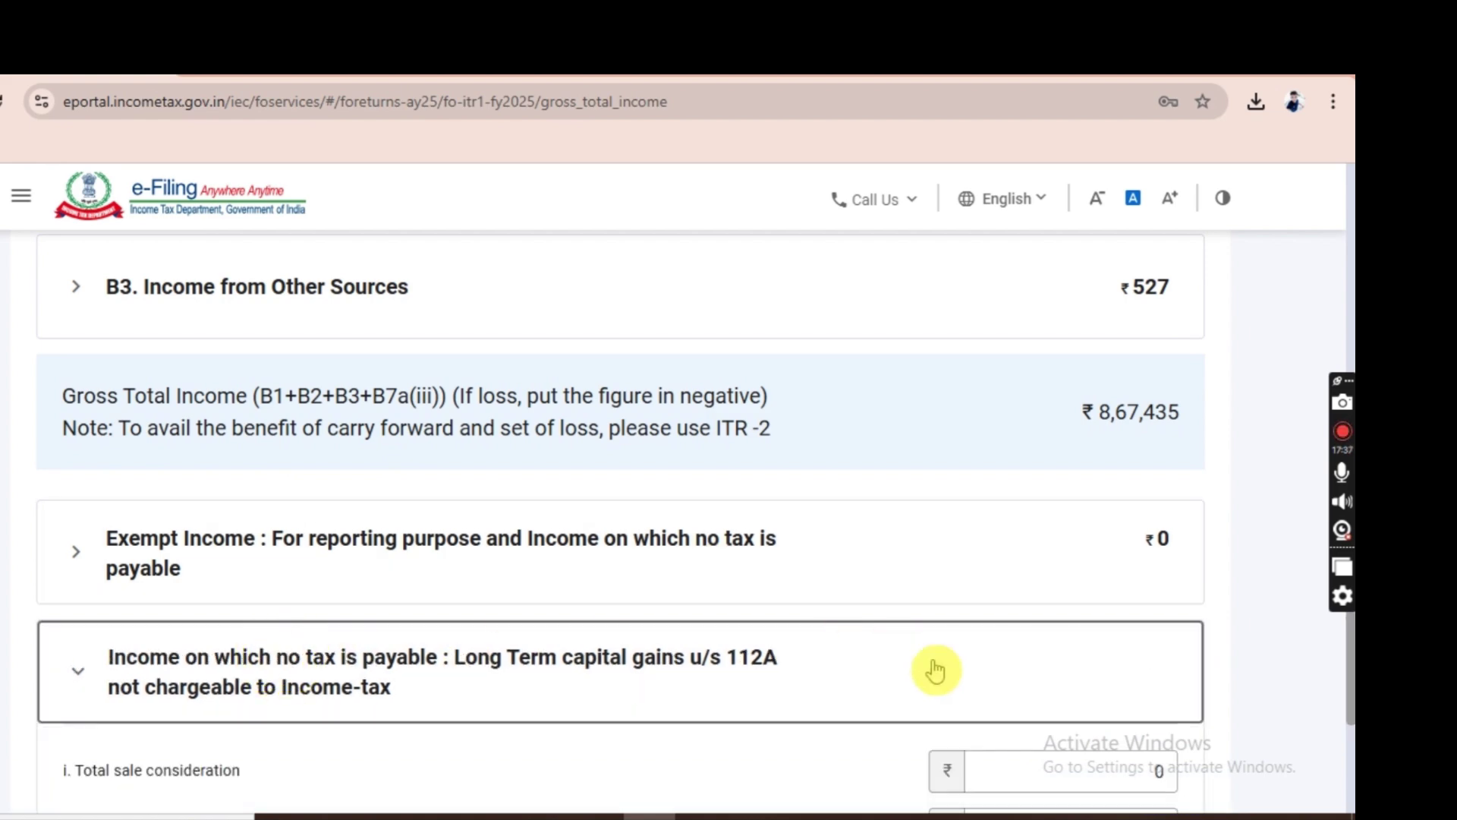
scroll(1283, 687, "down", 3)
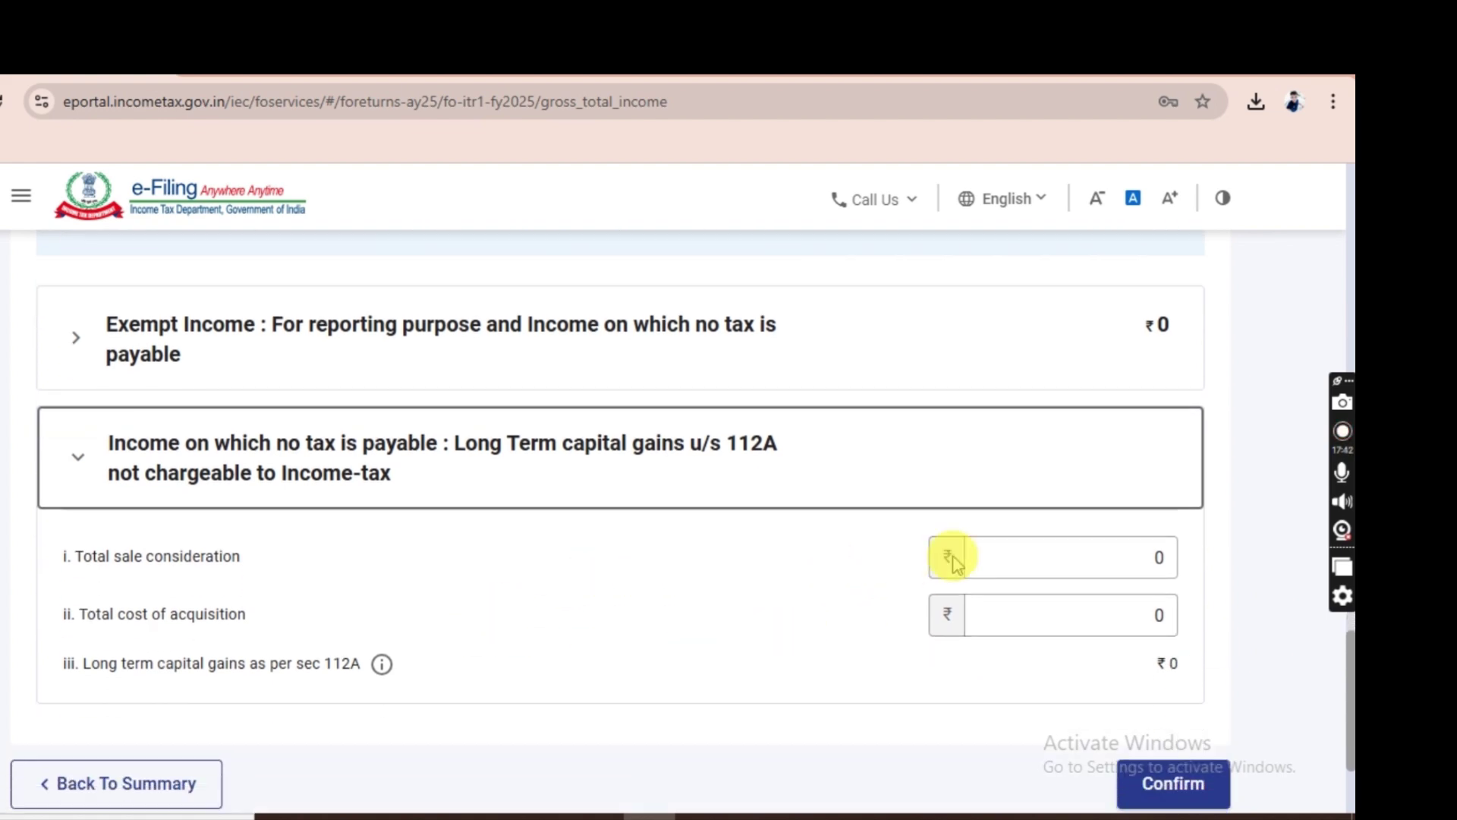
left_click(1049, 548)
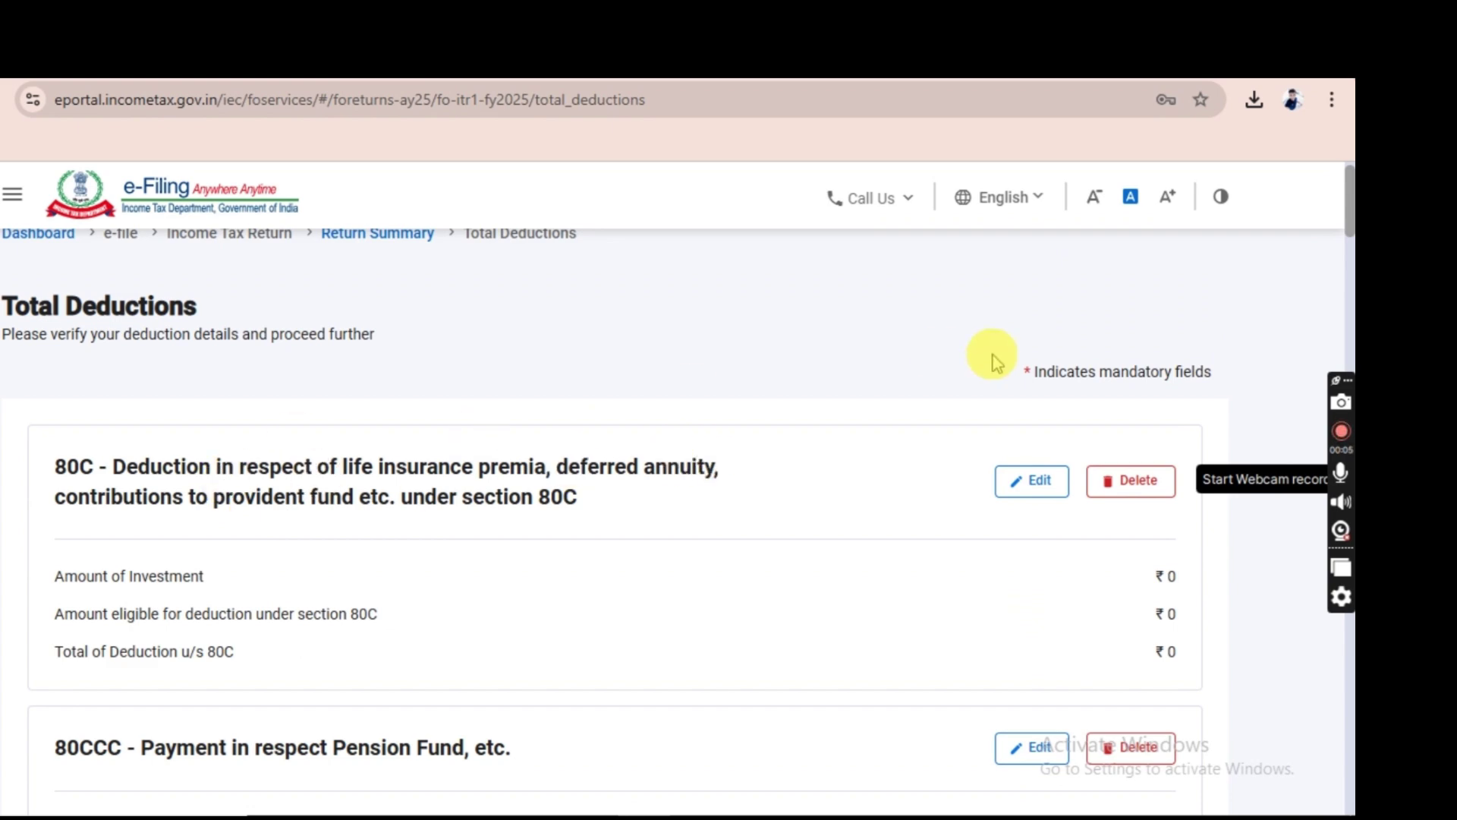
Add and save a first 80C breakup entry of 87636 with its policy number.
left_click(1034, 480)
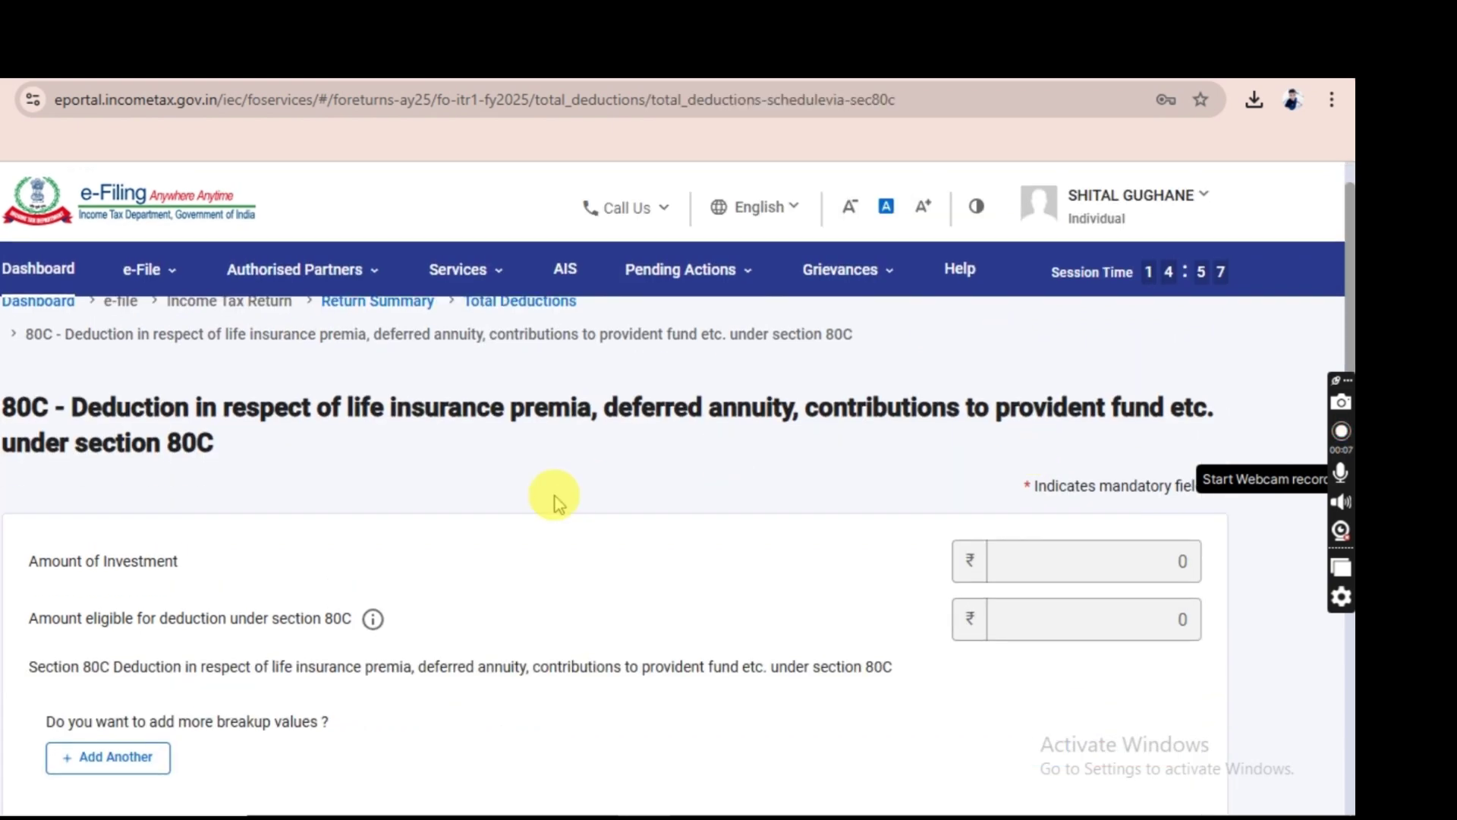
left_click(119, 754)
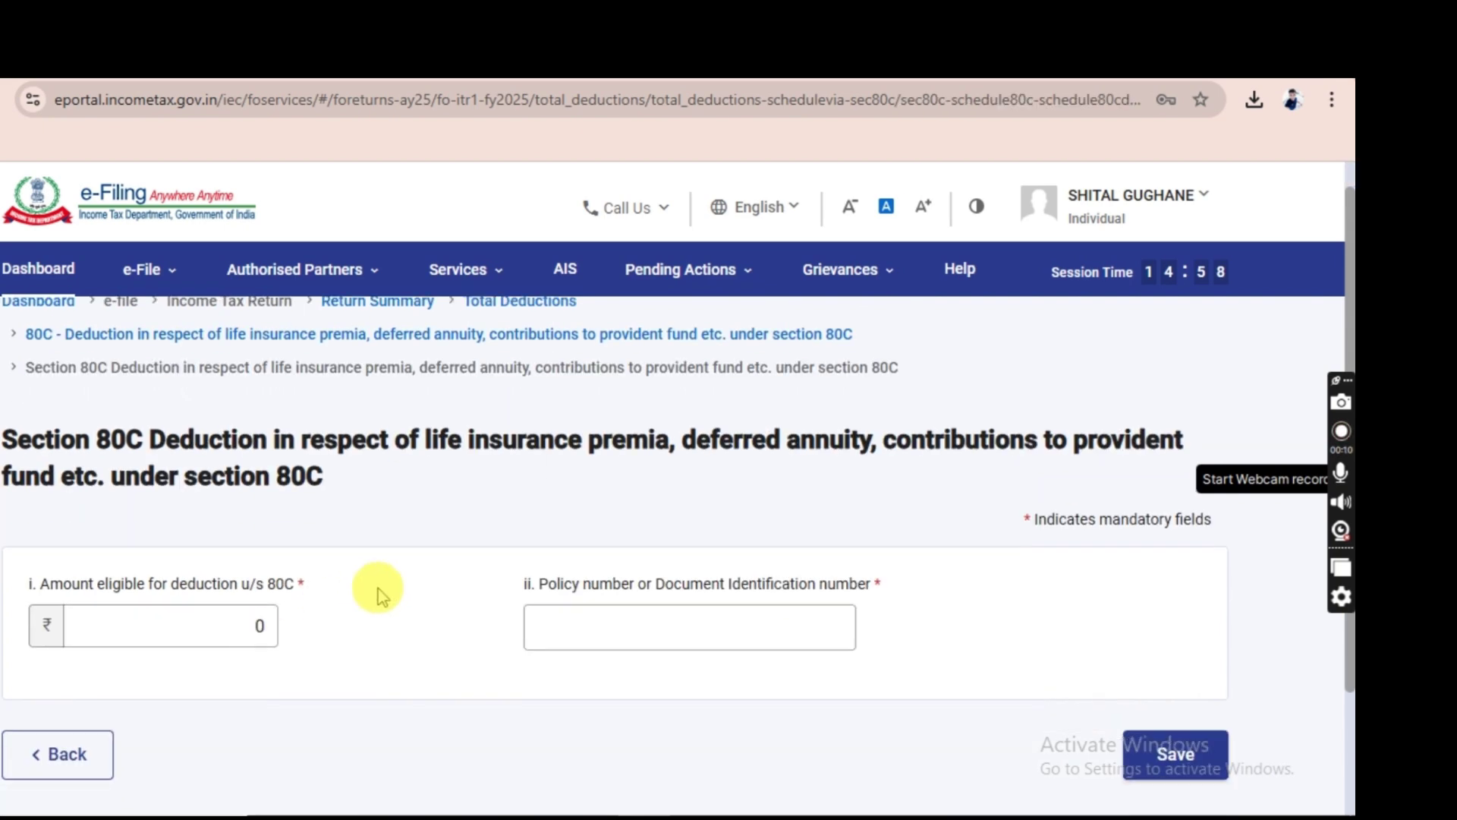
left_click(244, 625)
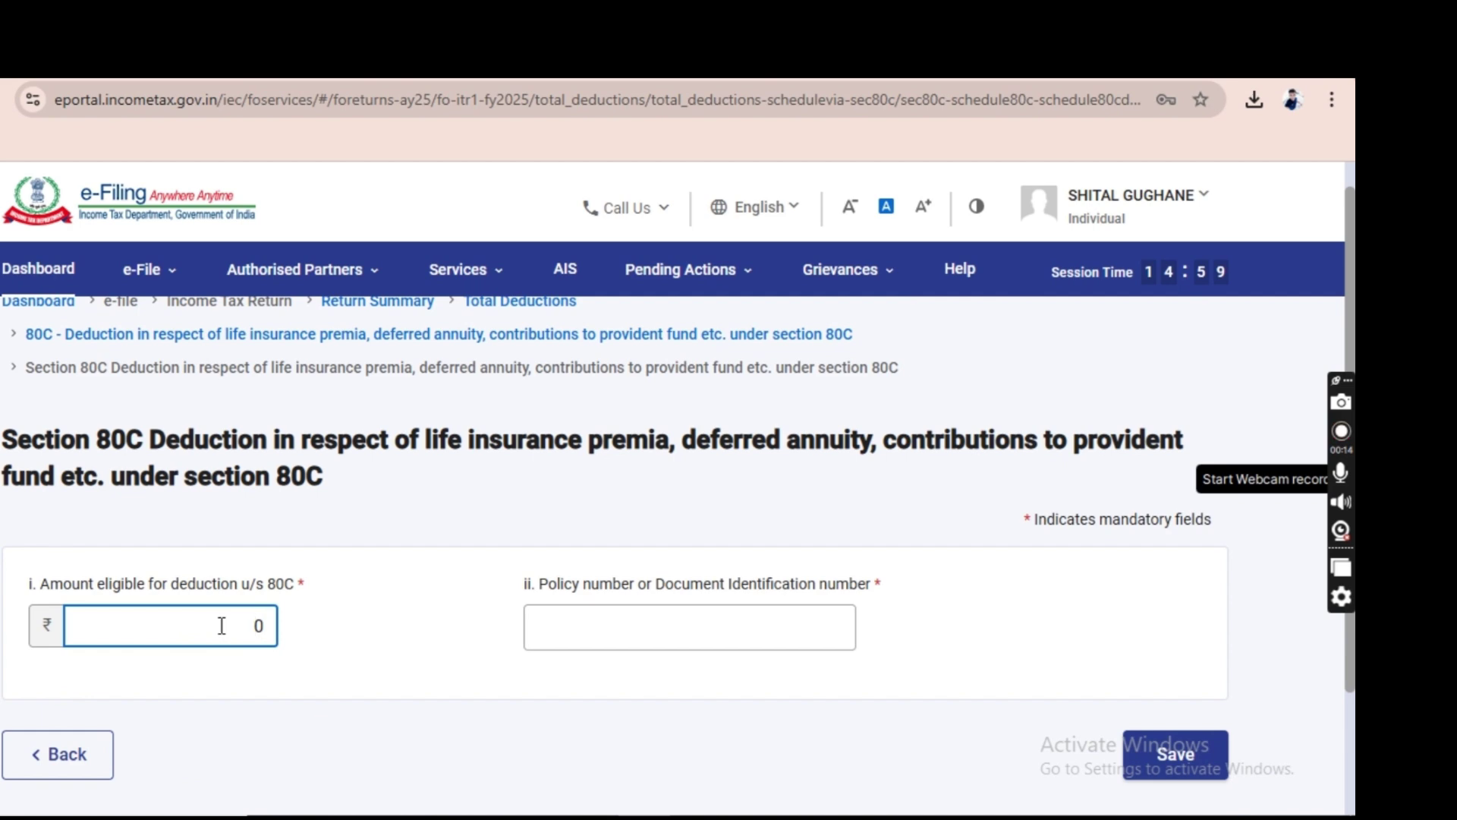
double_click(221, 625)
left_click(603, 604)
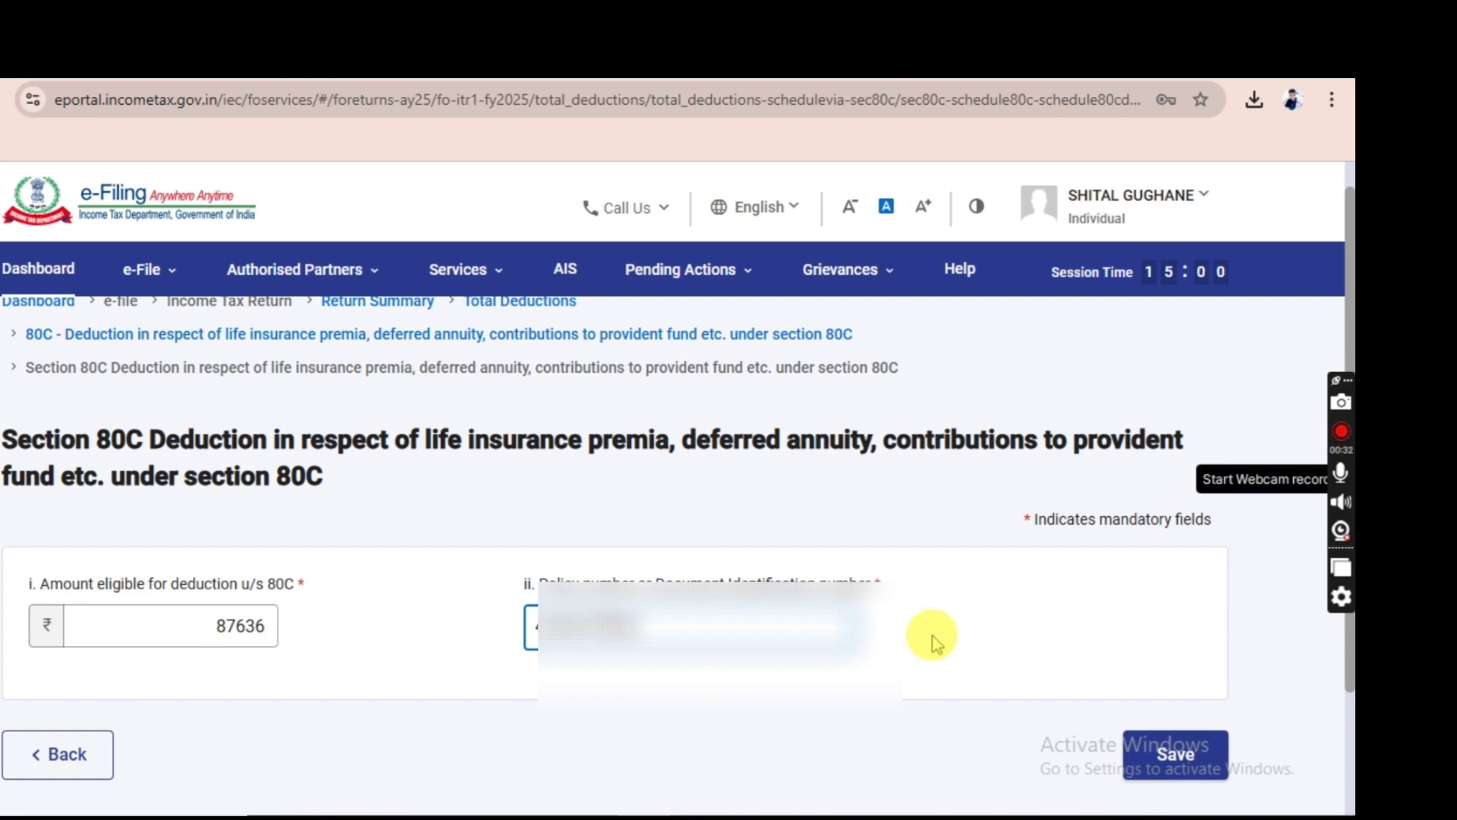
left_click(1202, 751)
Add and save a second 80C breakup entry of 78468 with its policy number.
left_click(98, 624)
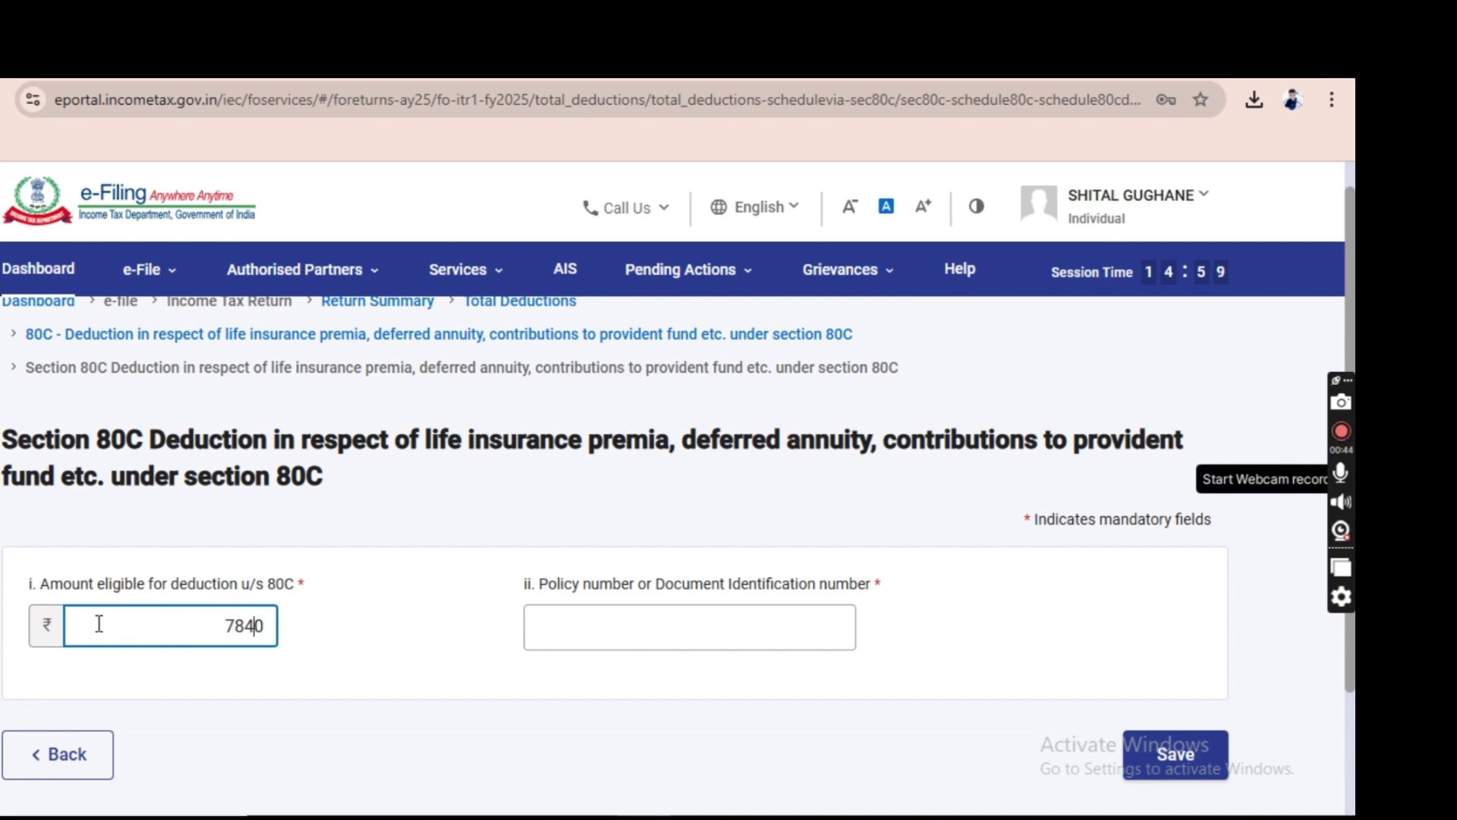
mouse_move(264, 626)
left_mouse_down()
mouse_move(228, 625)
mouse_move(249, 630)
left_mouse_up()
type("78")
left_click(571, 619)
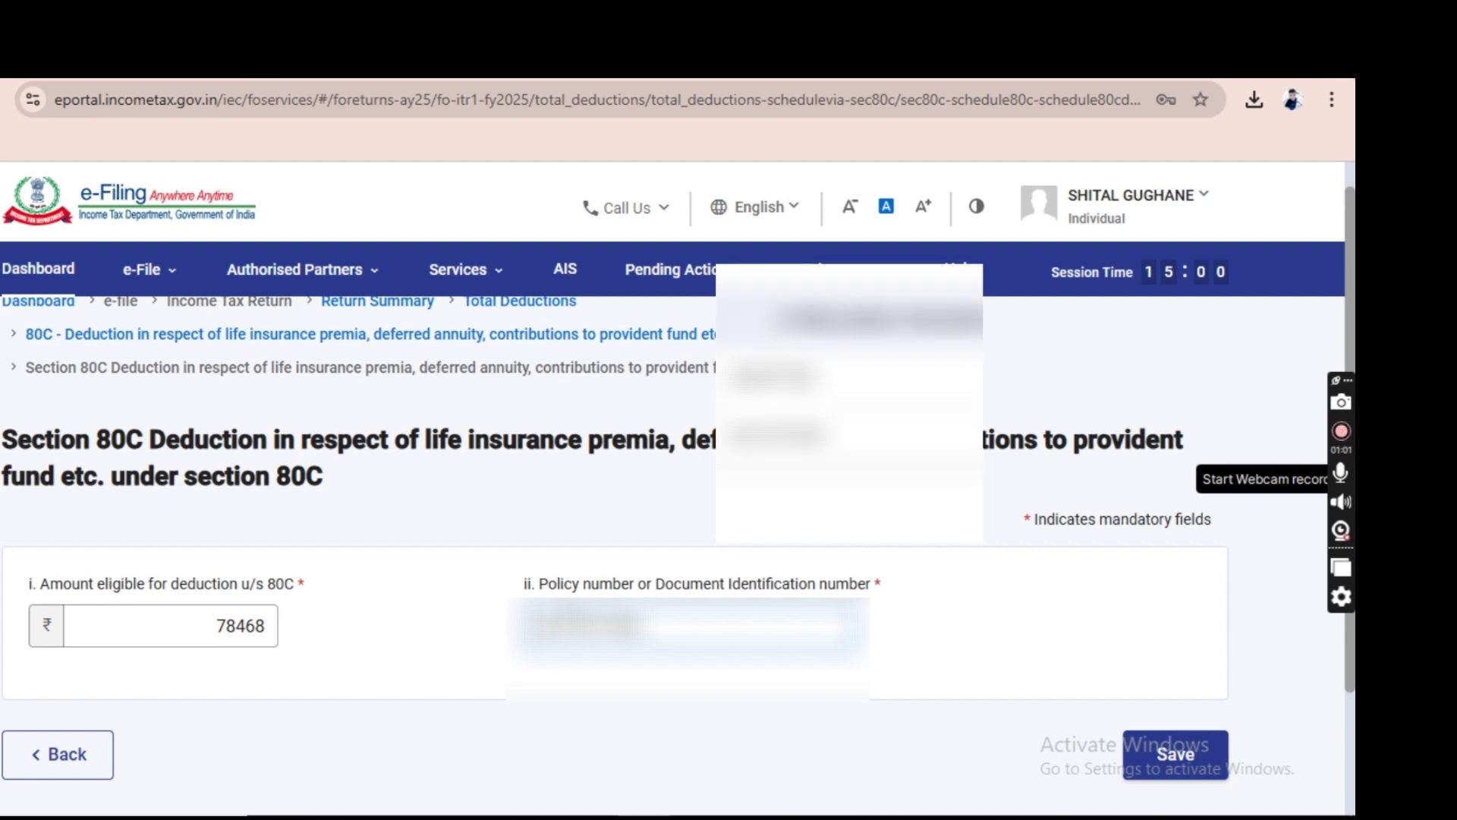
left_click(1177, 759)
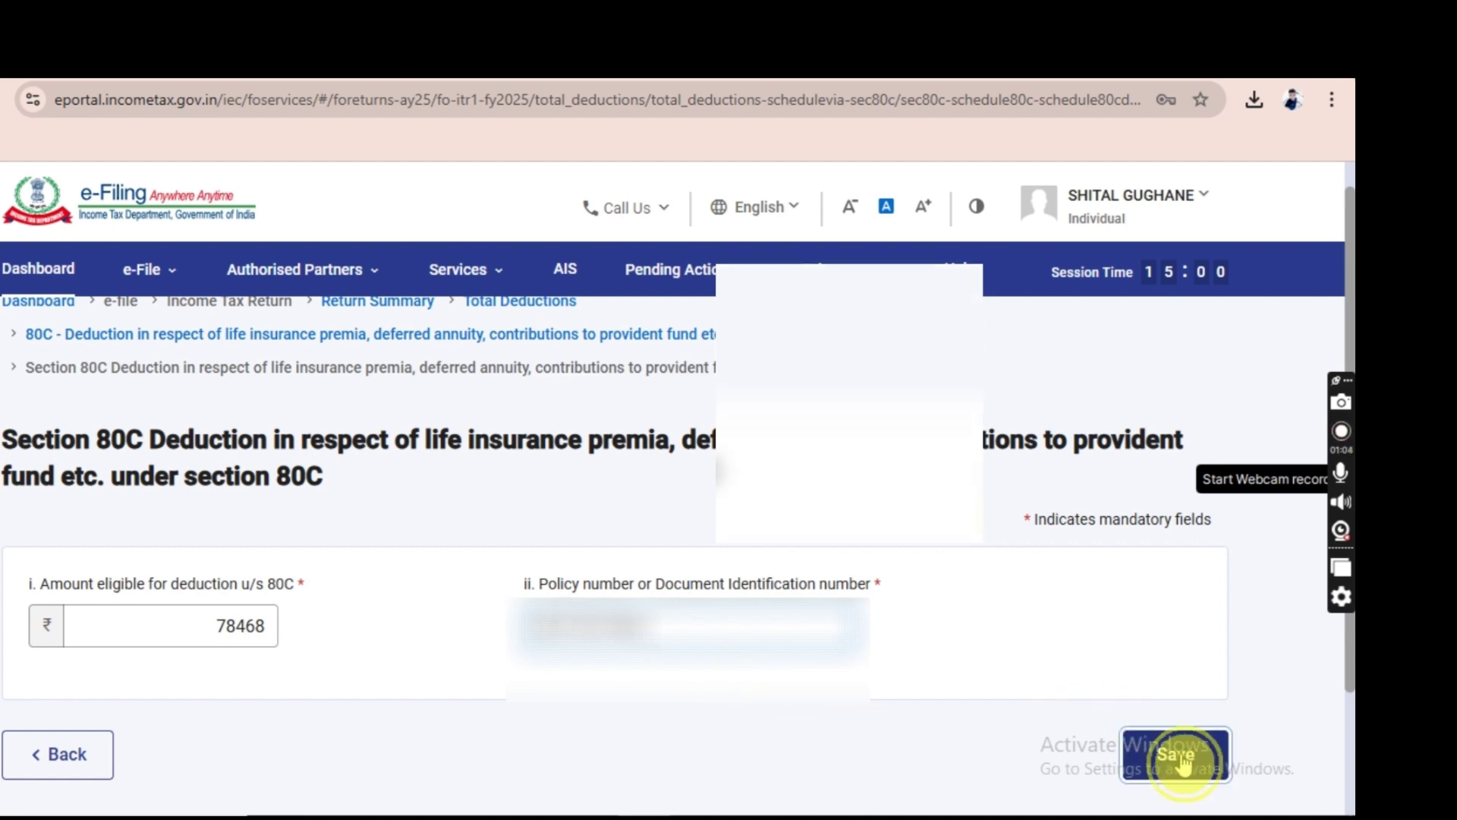
scroll(1100, 683, "down", 5)
Save the 80C deduction totalling ₹1,66,104.
left_click(1202, 668)
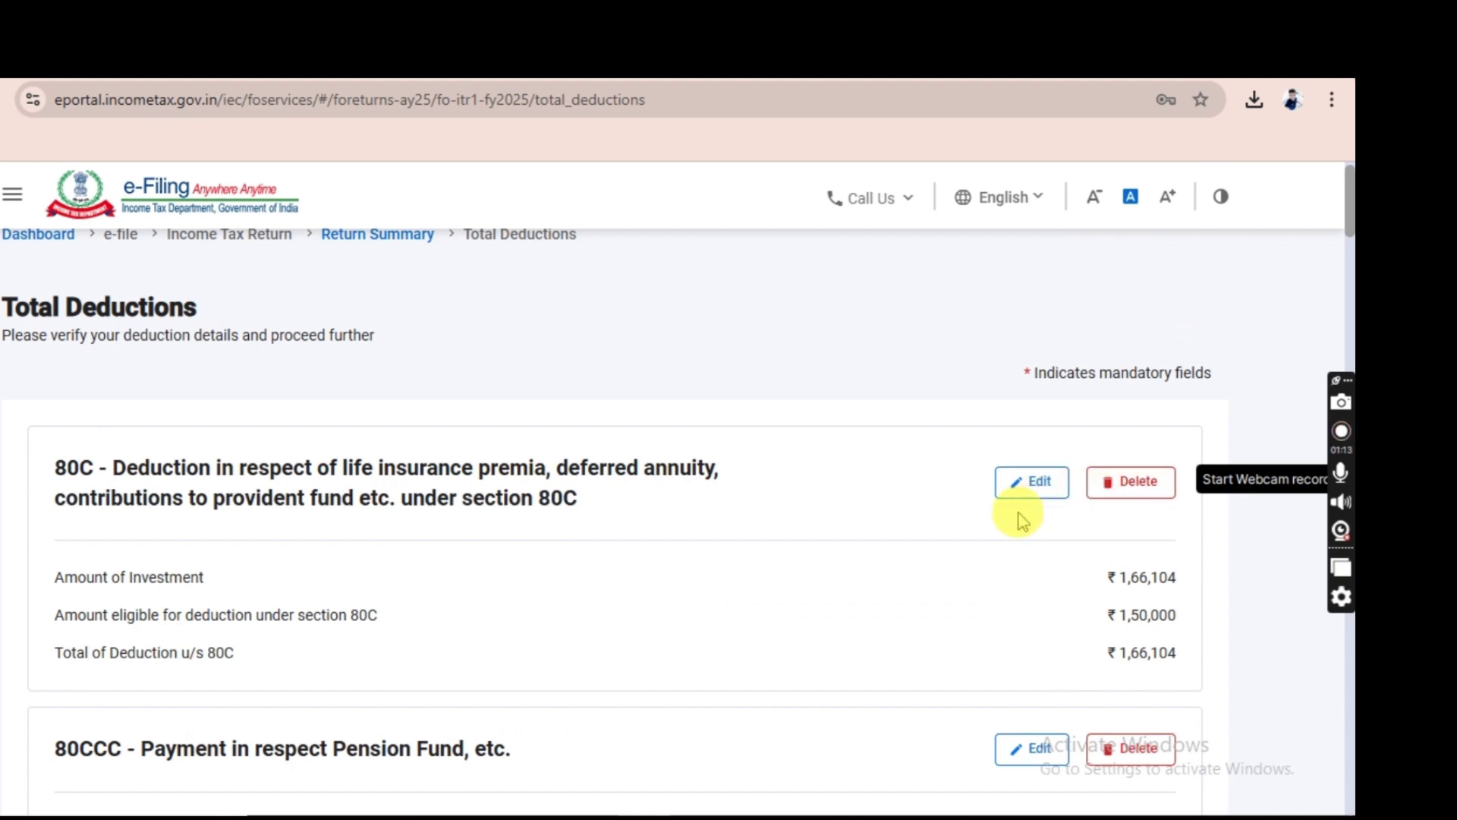
scroll(1018, 514, "down", 2)
scroll(1022, 522, "down", 1)
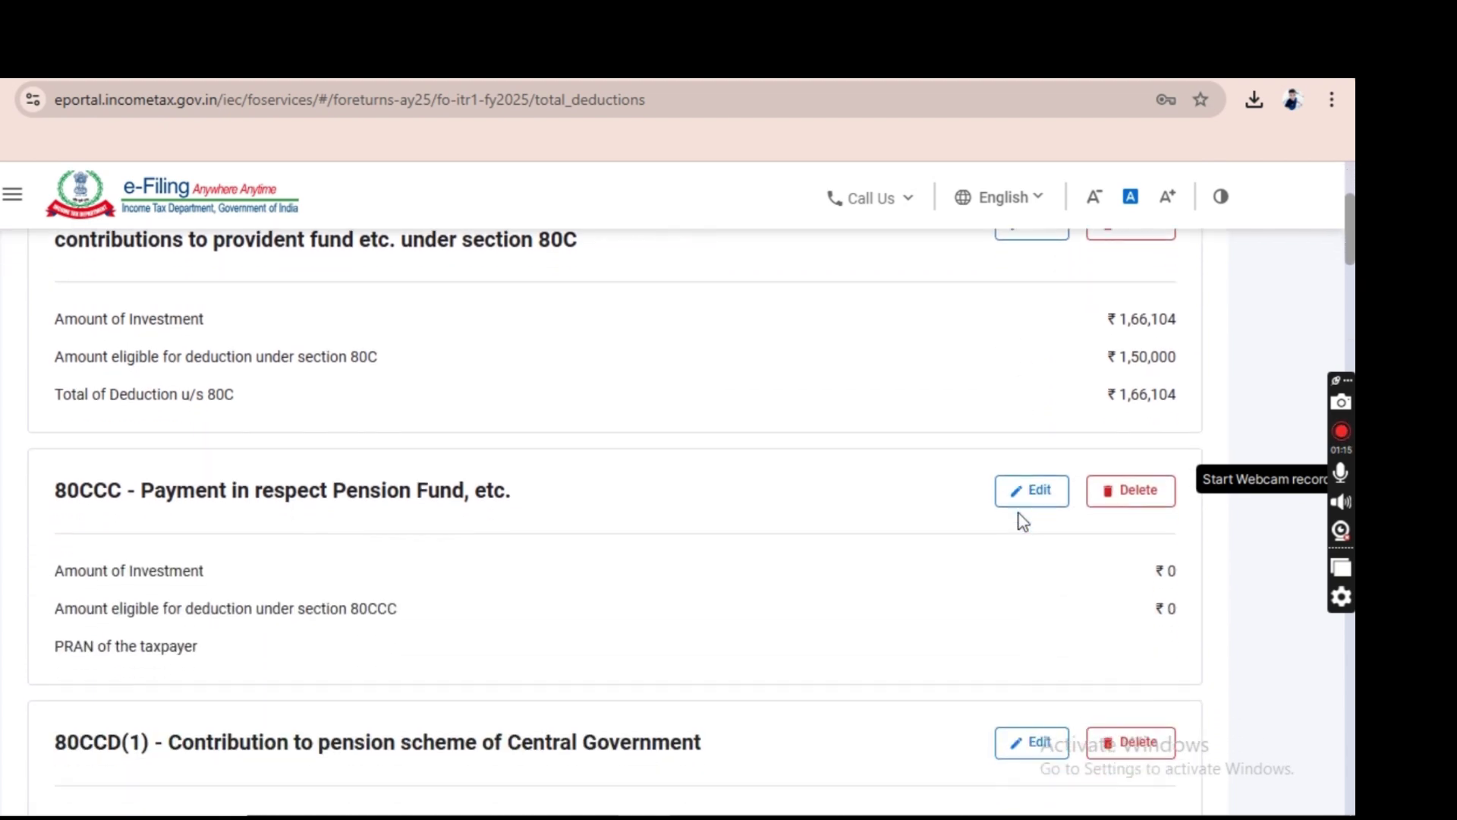
scroll(1022, 522, "down", 3)
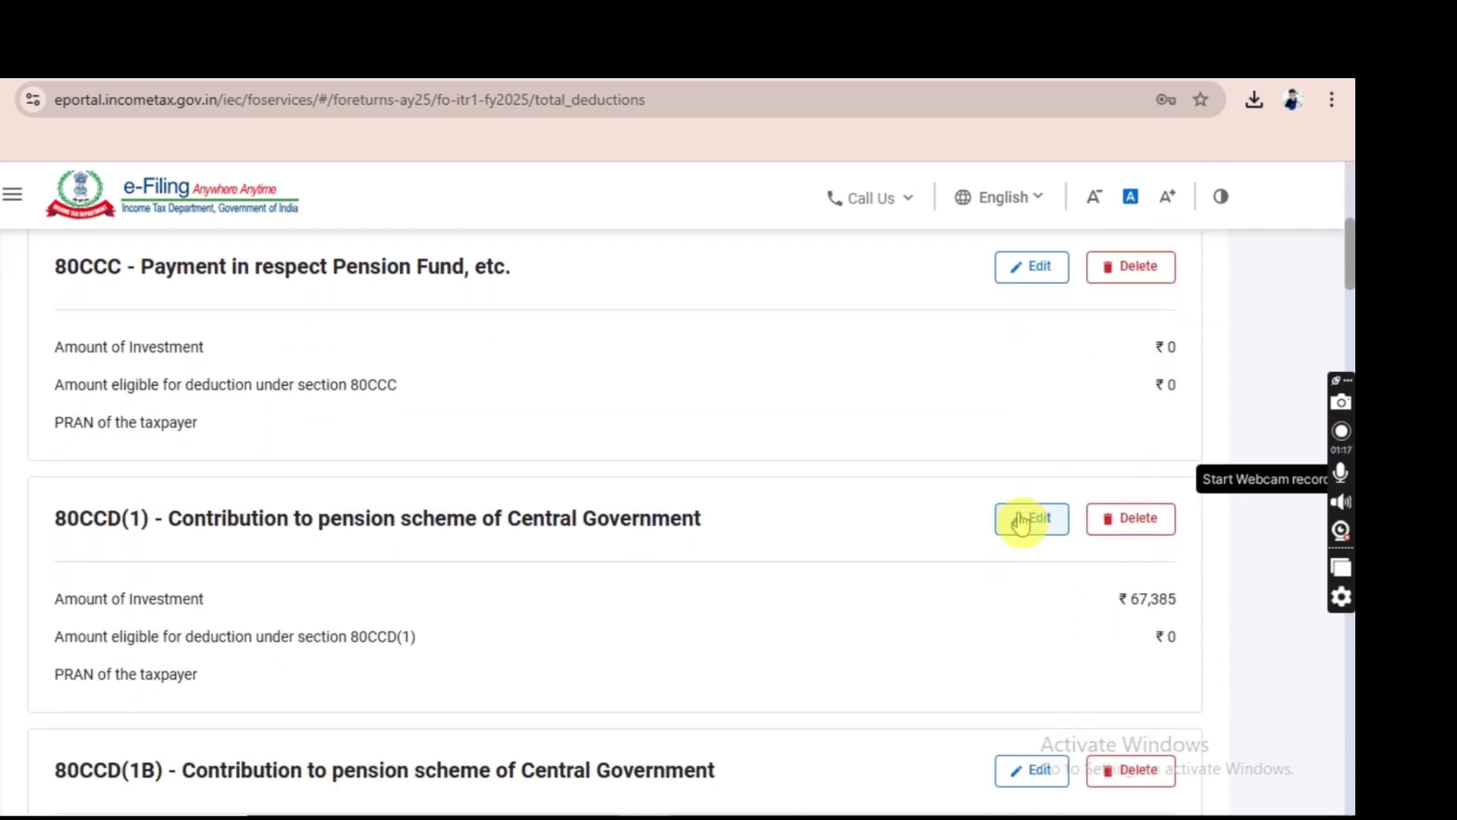
scroll(1022, 521, "up", 4)
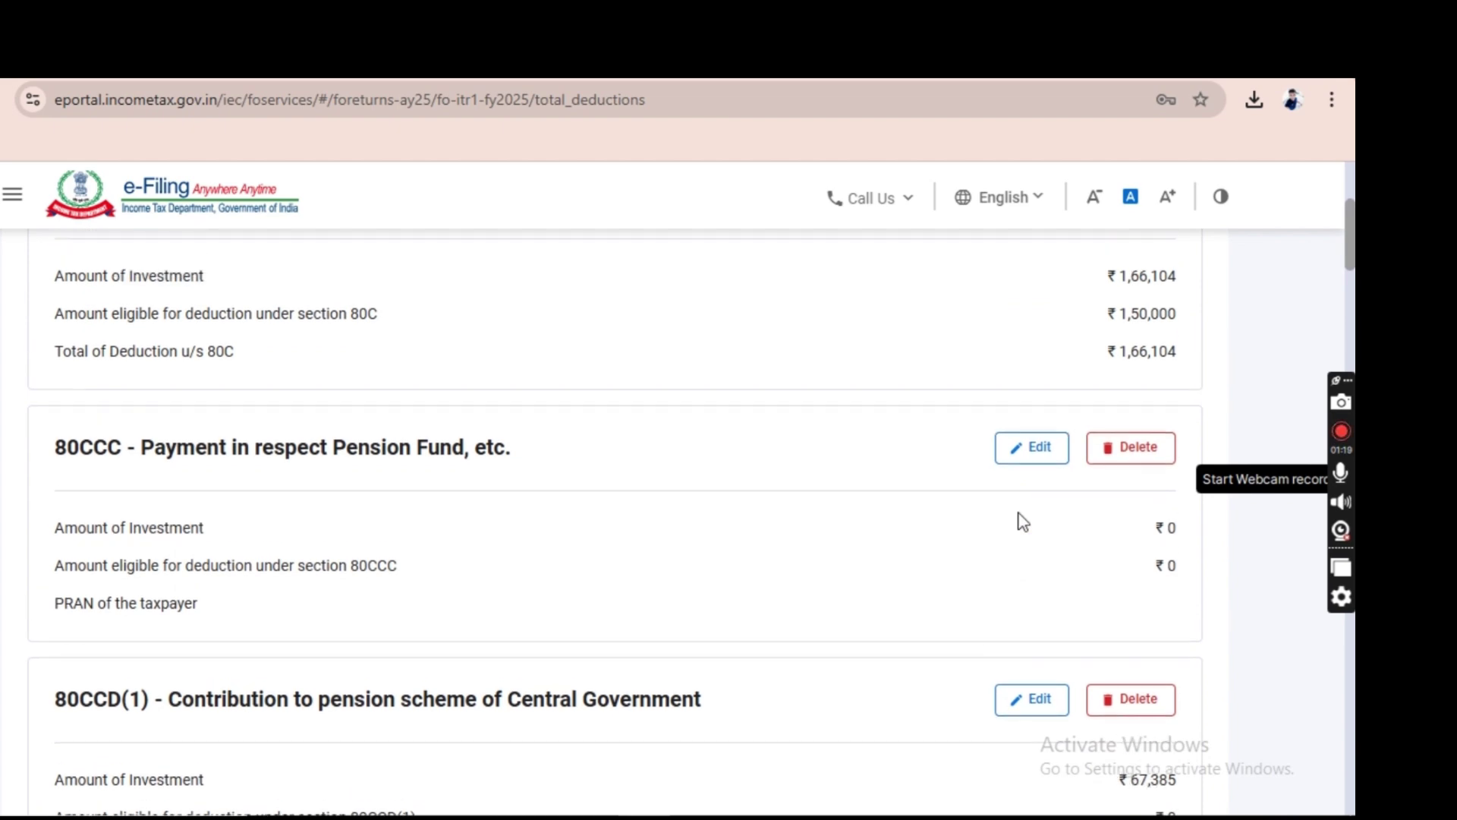
scroll(1050, 317, "down", 6)
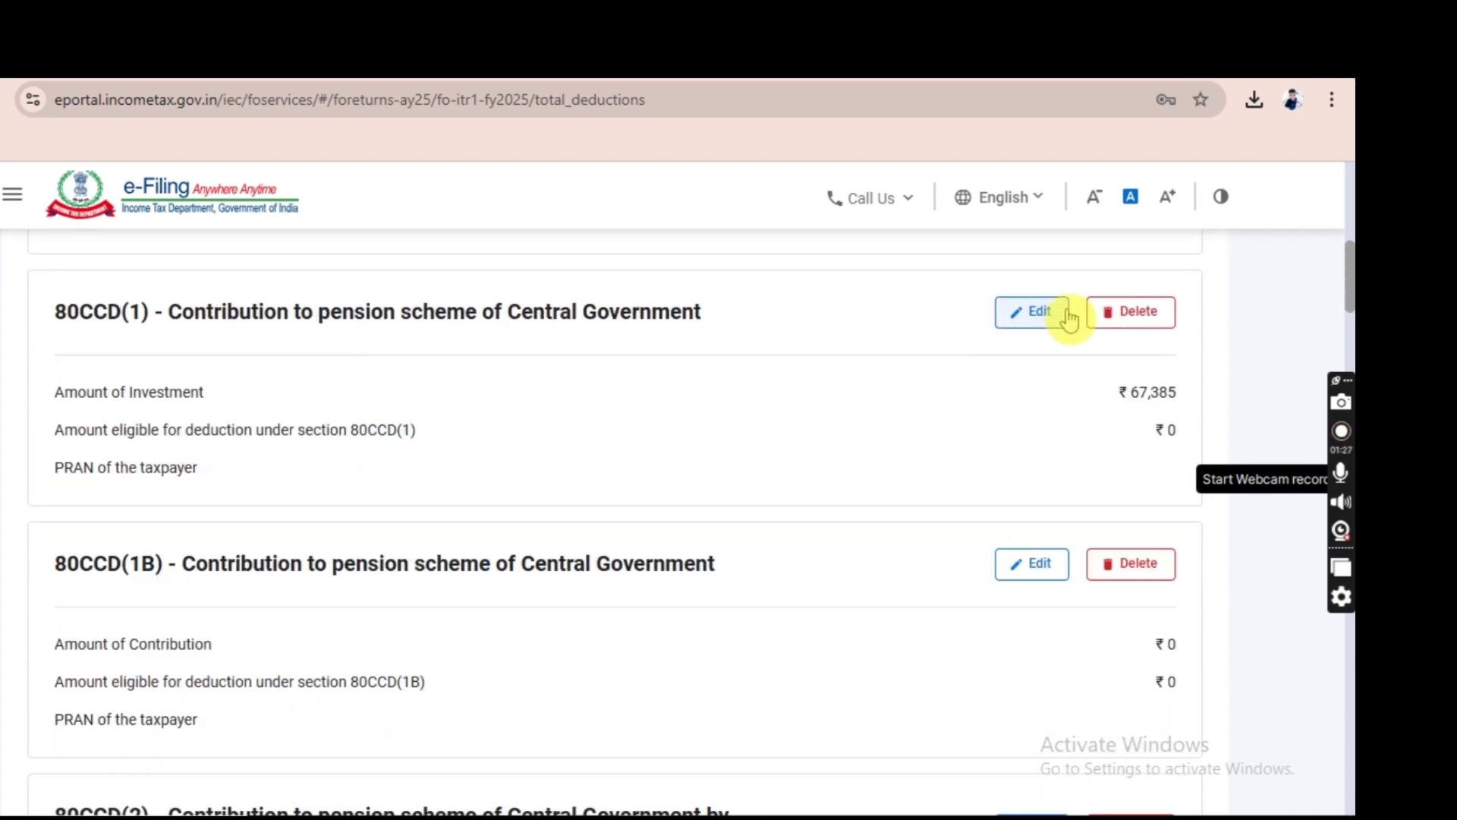
Delete the ₹67,385 80CCD(1) pension contribution, leaving it at ₹0.
left_click(1131, 310)
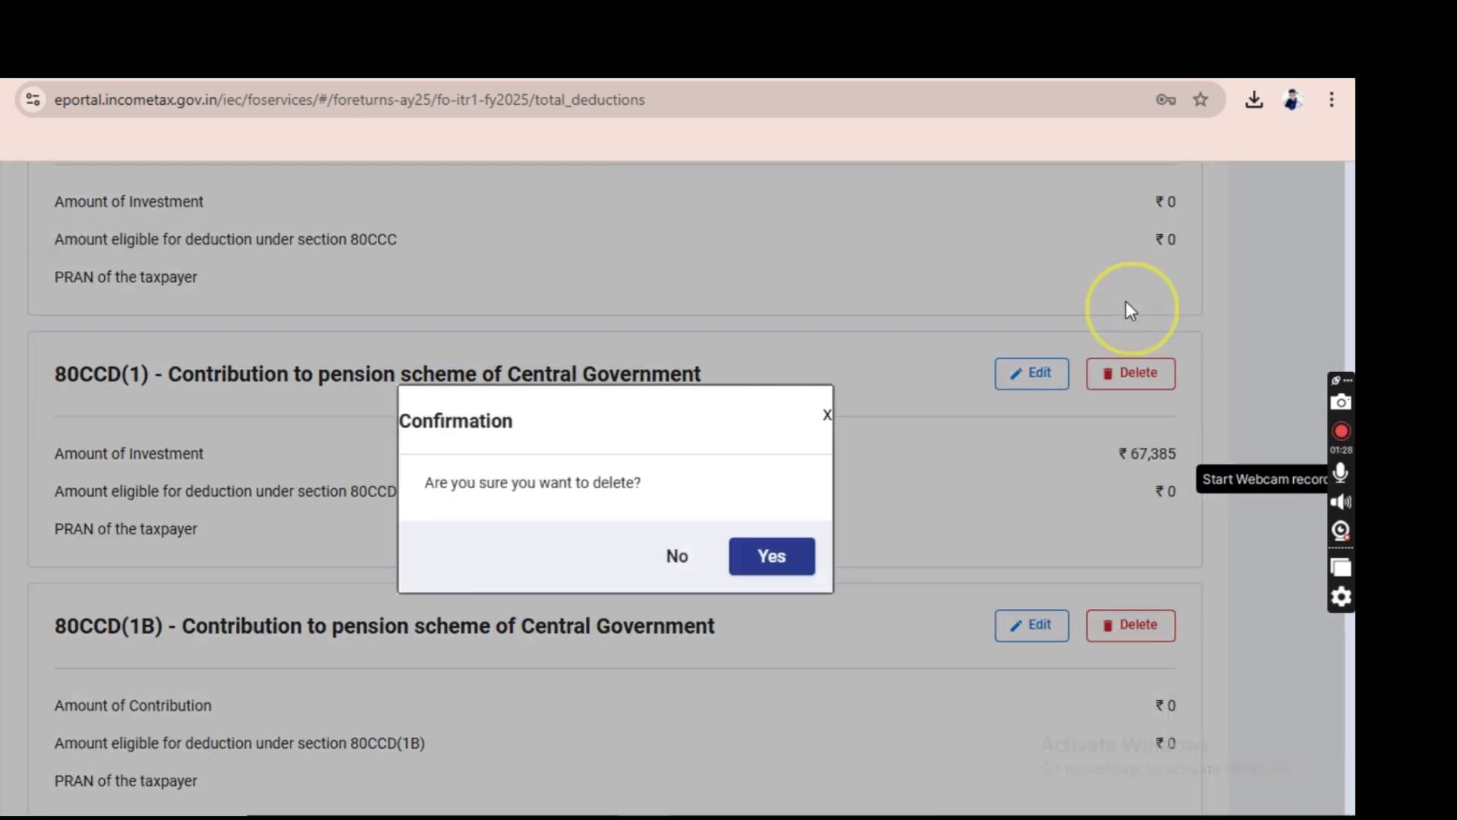
left_click(789, 567)
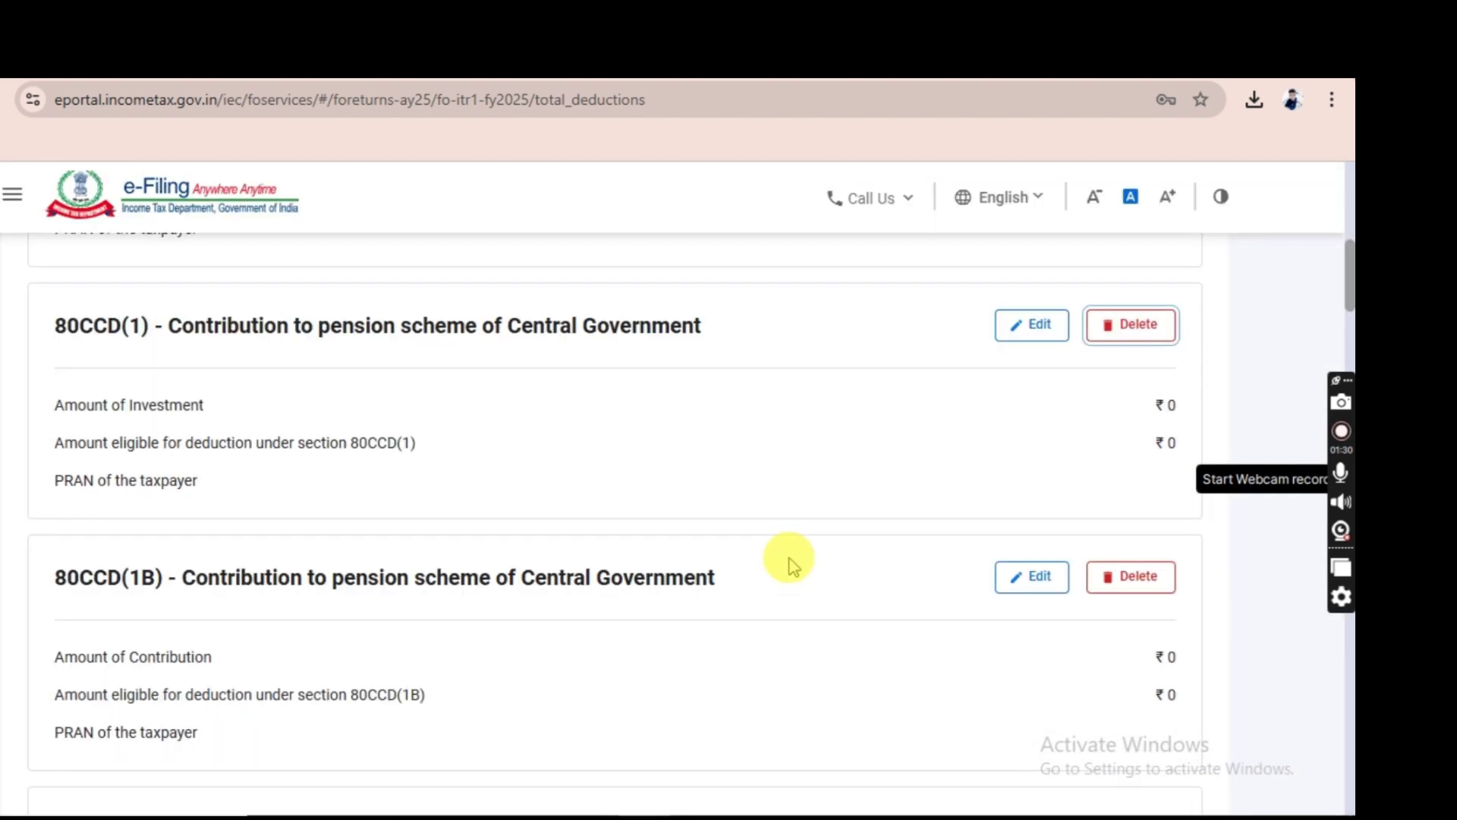
scroll(966, 562, "down", 1)
scroll(969, 563, "down", 2)
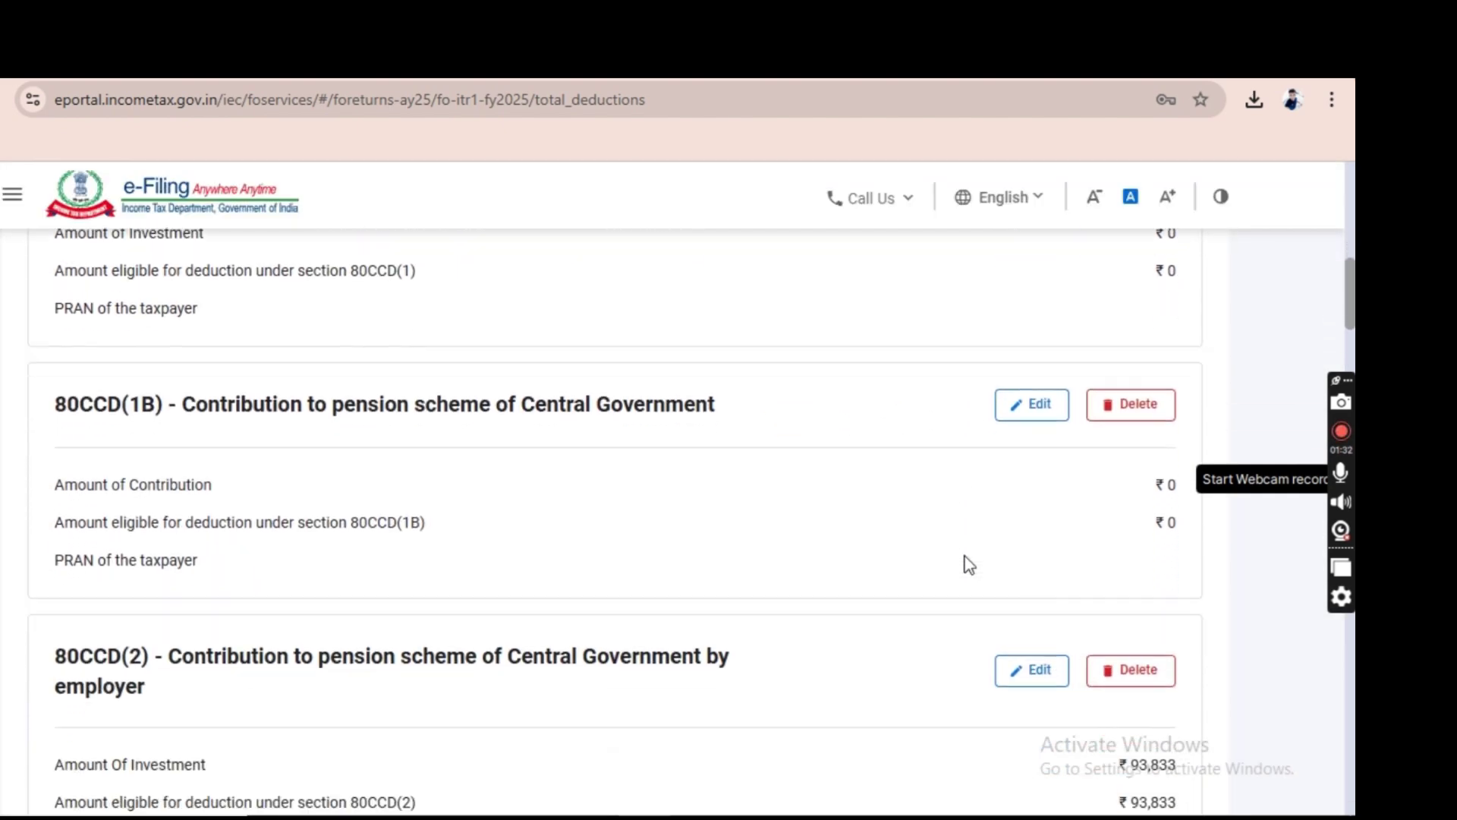
scroll(752, 537, "down", 1)
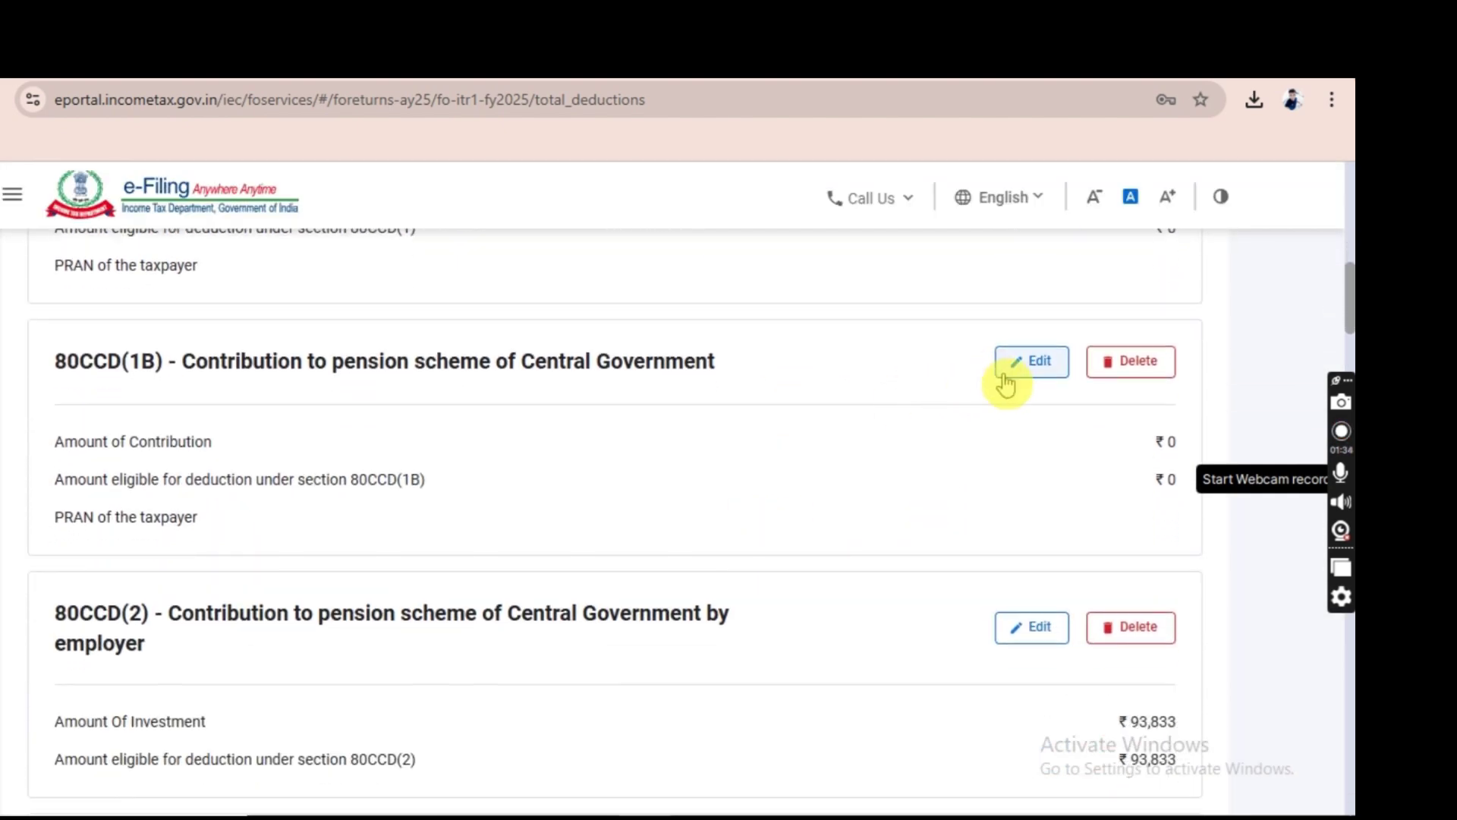
Enter ₹67,385 as the 80CCD(1B) contribution, correcting the mistyped 673850, and move to the PRAN field.
left_click(1028, 370)
left_click(1061, 495)
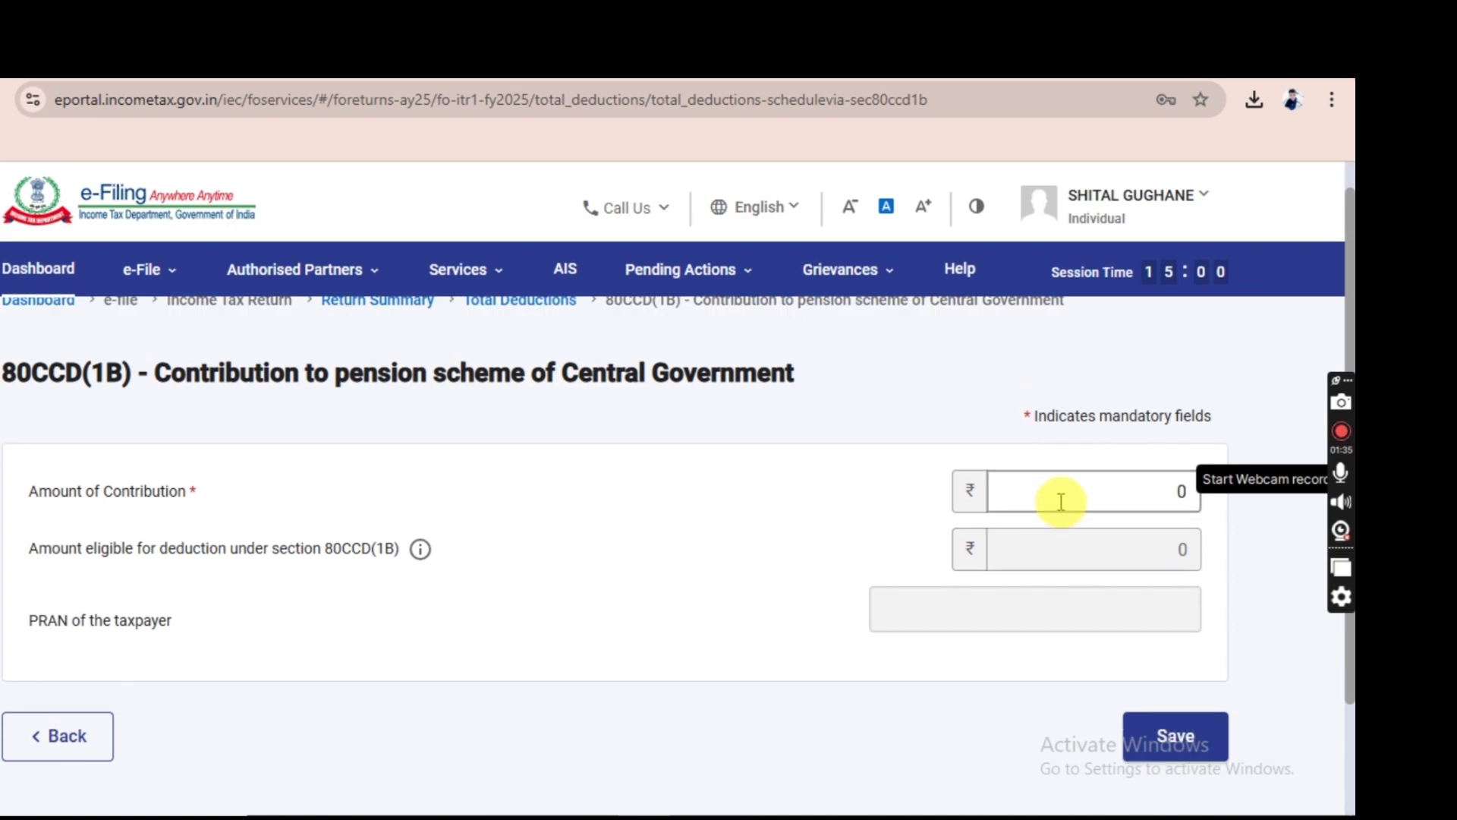
type("67385")
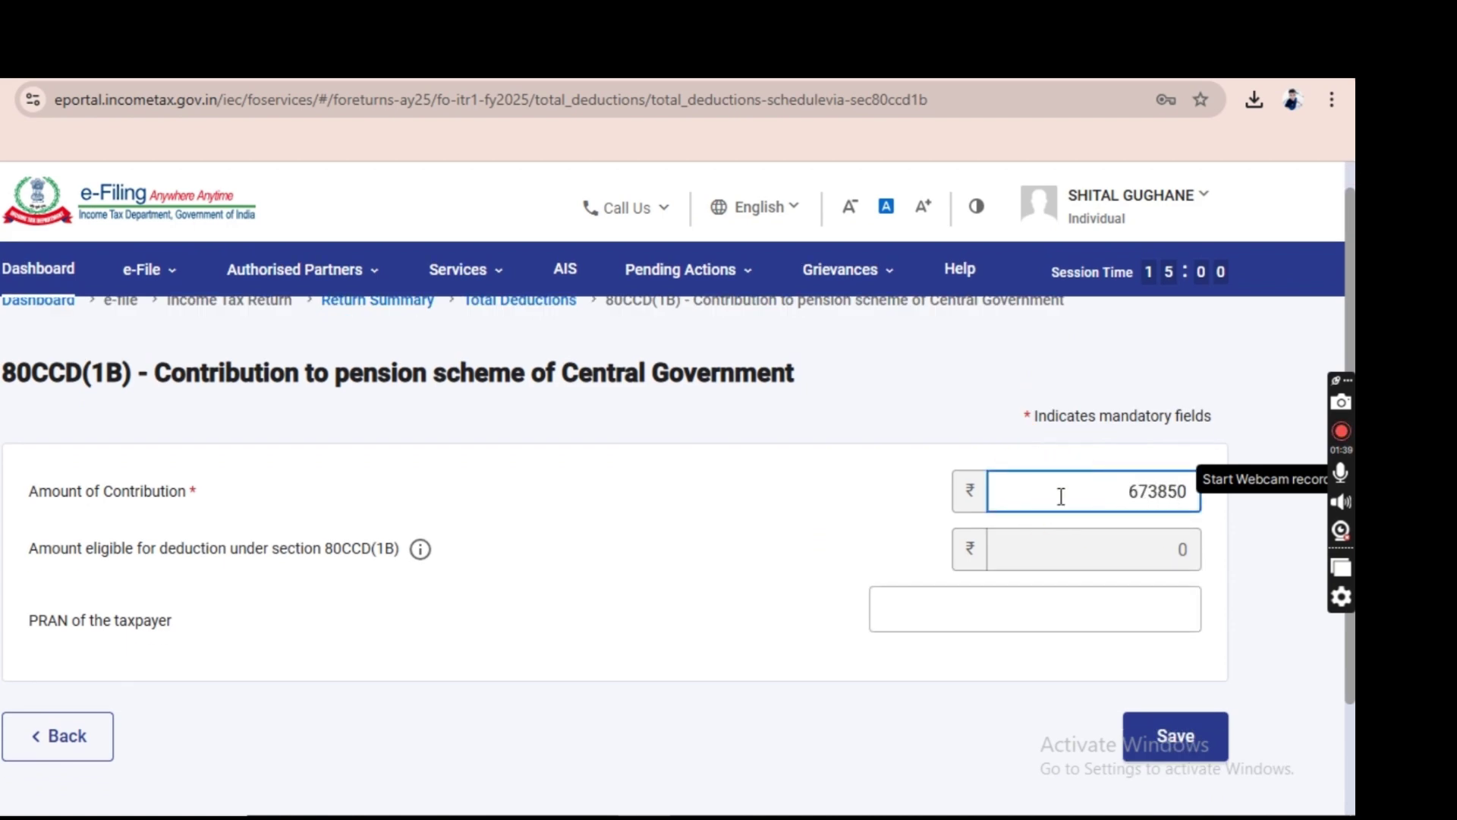
double_click(1061, 496)
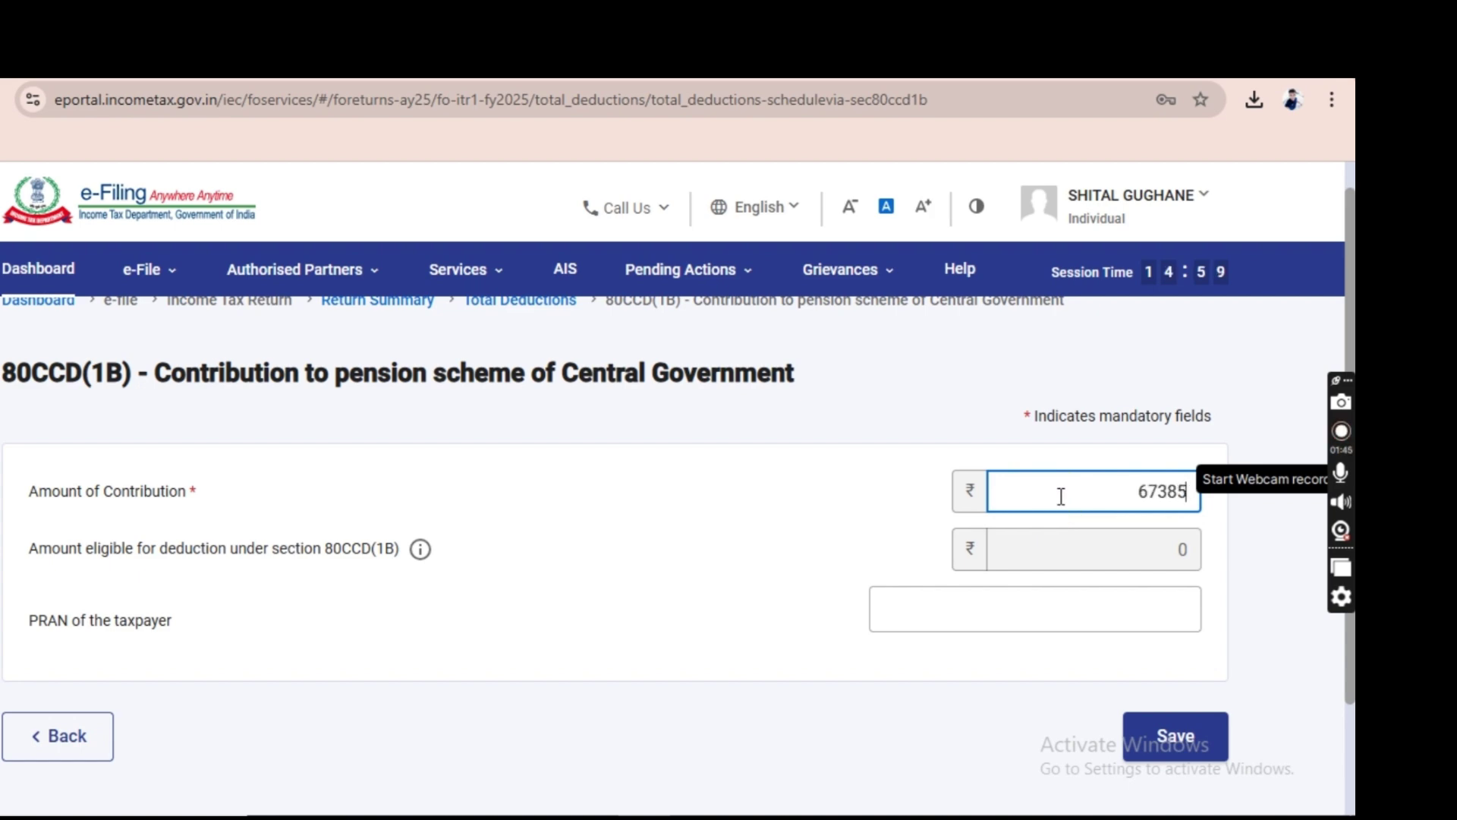
left_click(1024, 628)
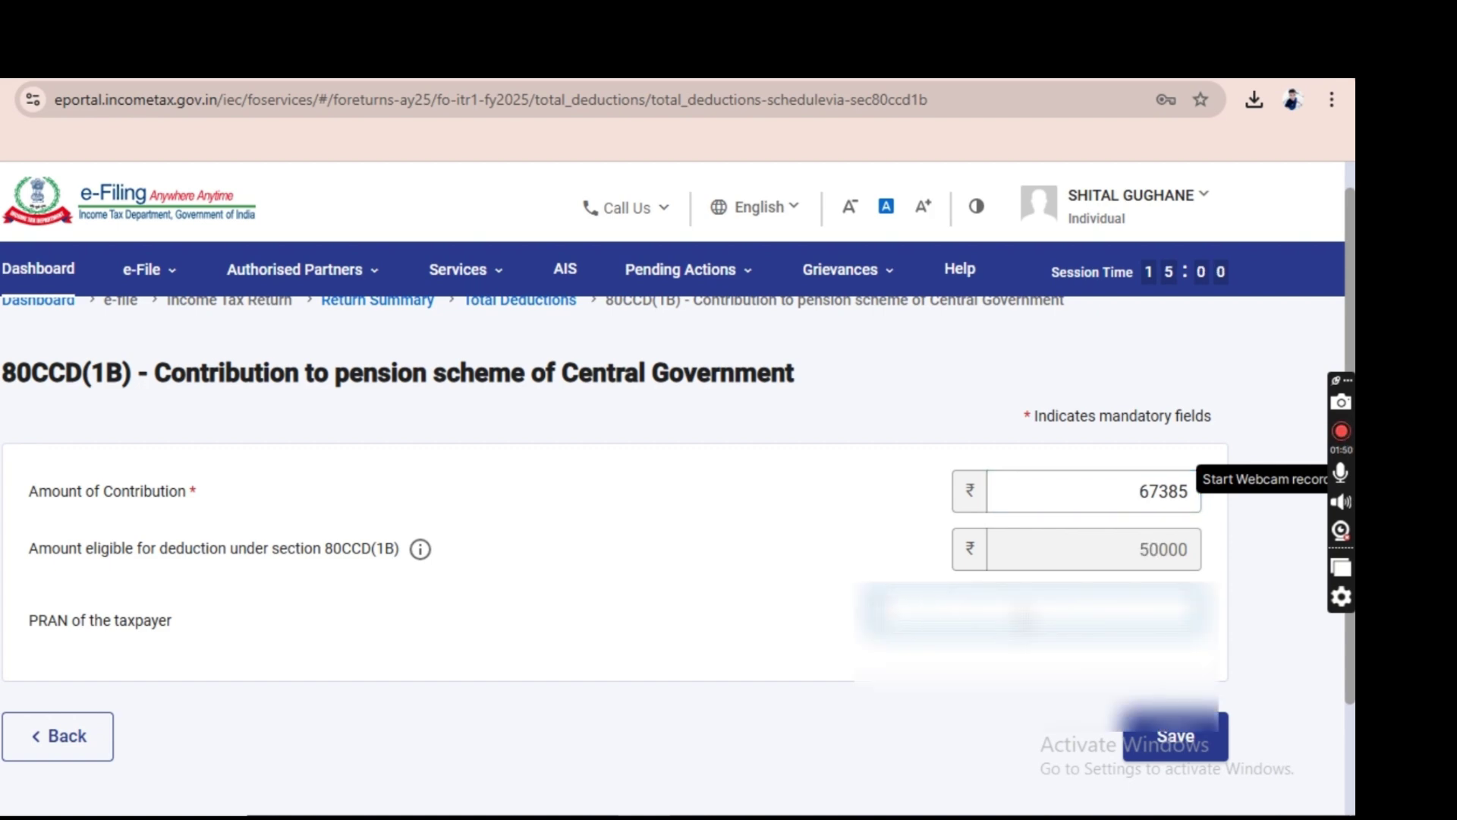
left_click(1193, 742)
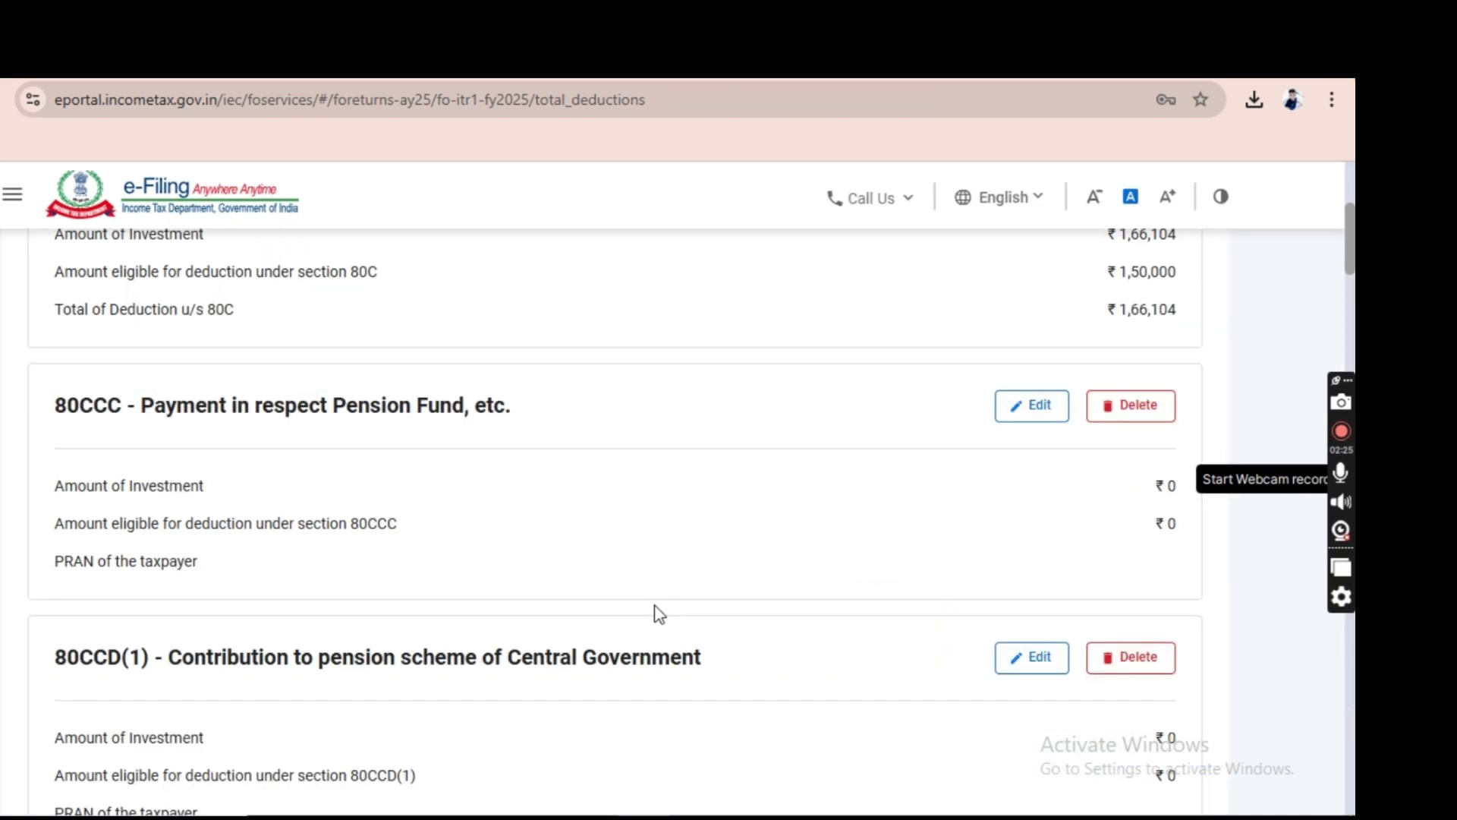
scroll(653, 612, "down", 3)
scroll(659, 613, "down", 1)
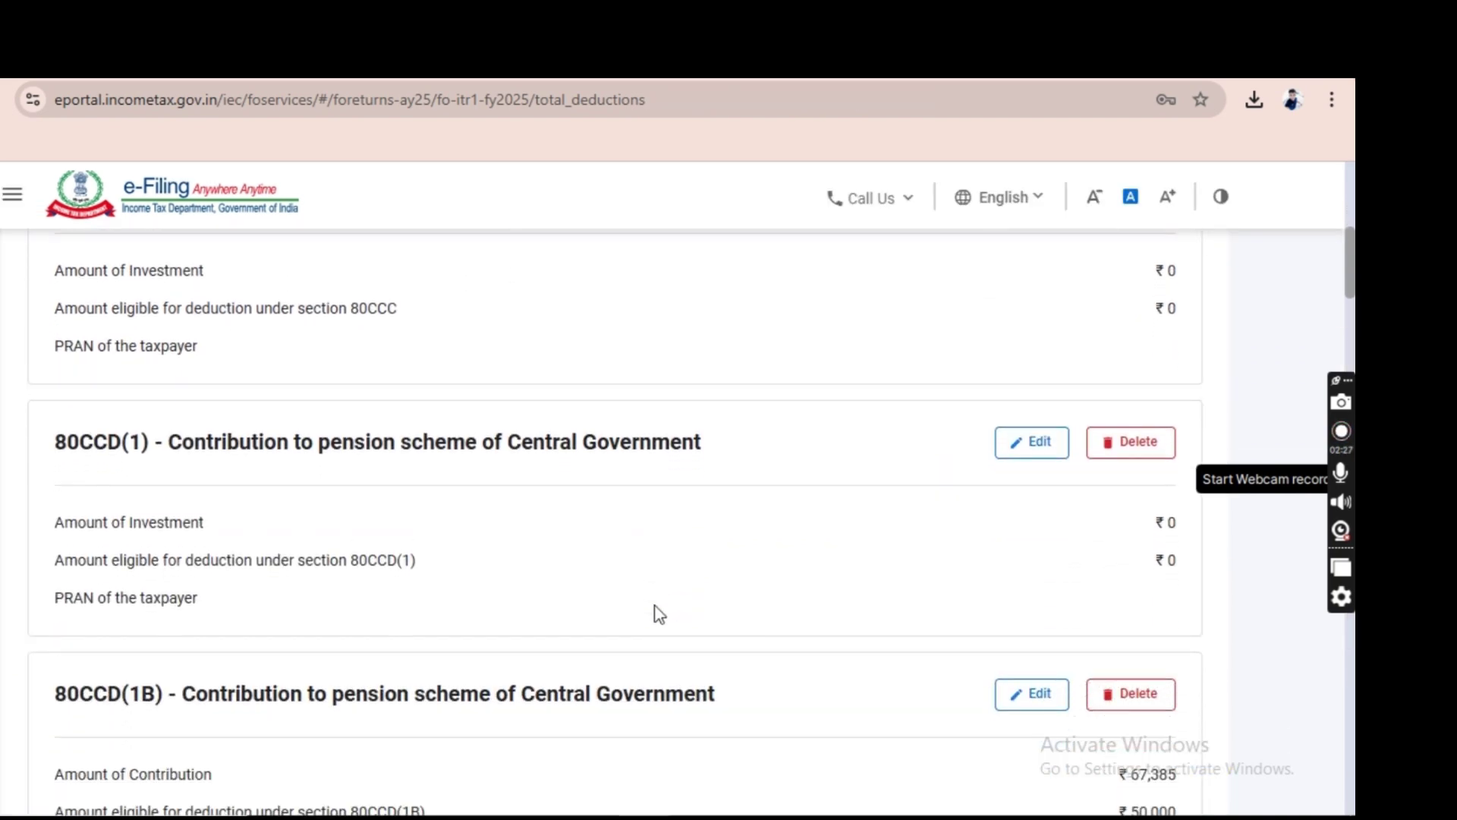
scroll(992, 706, "down", 5)
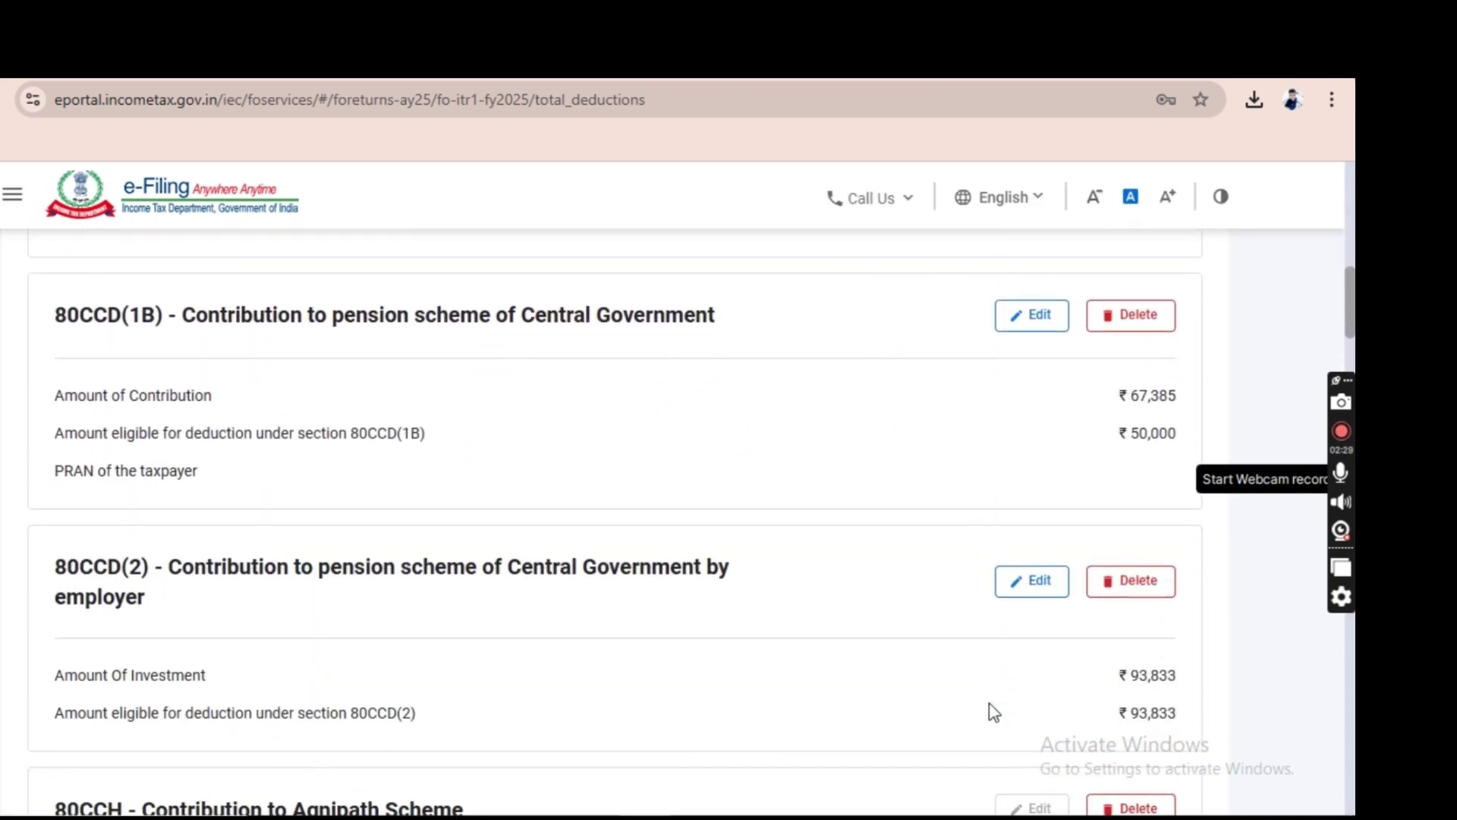
scroll(537, 567, "down", 3)
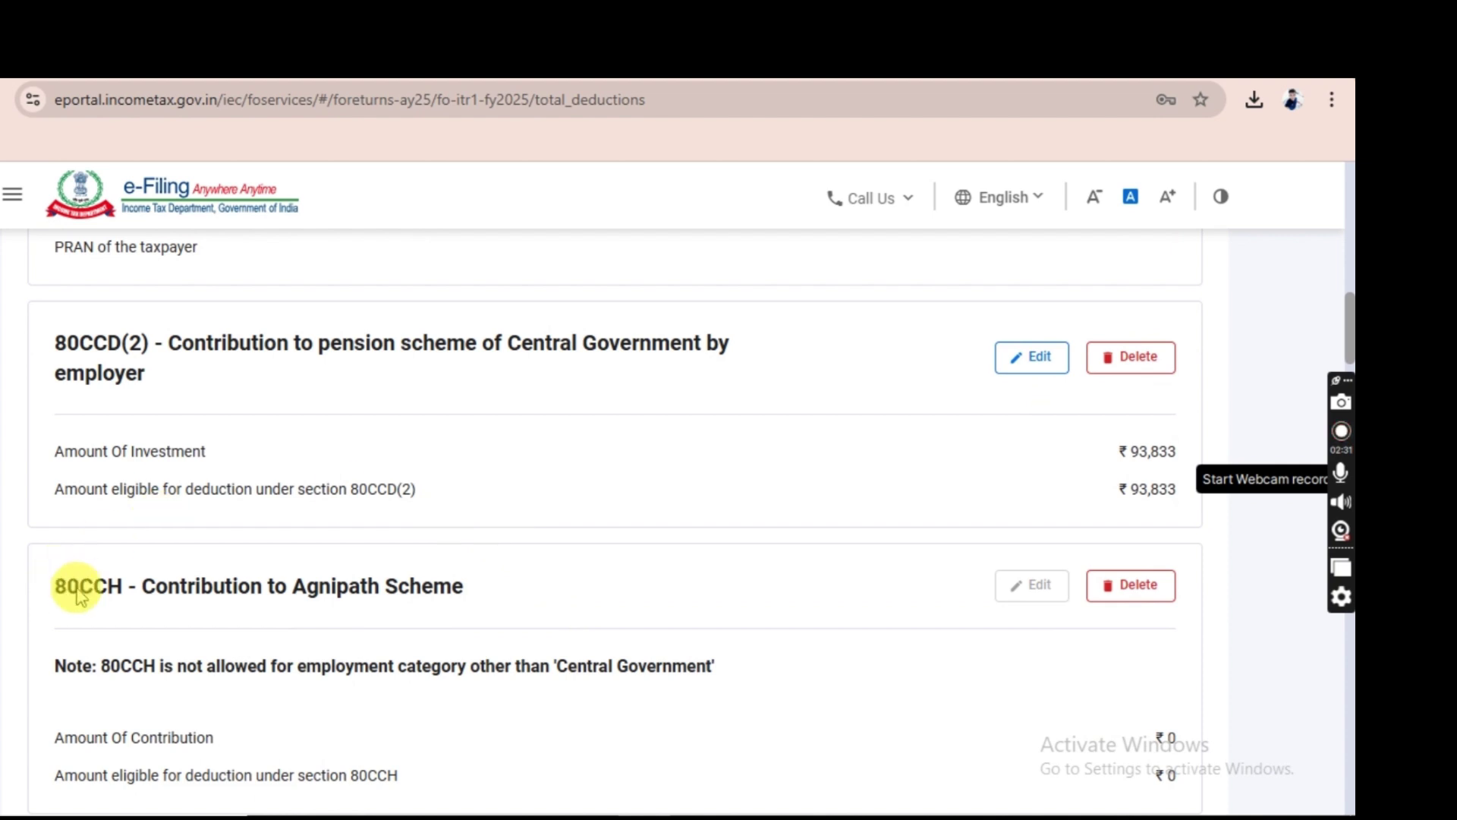
scroll(80, 595, "down", 4)
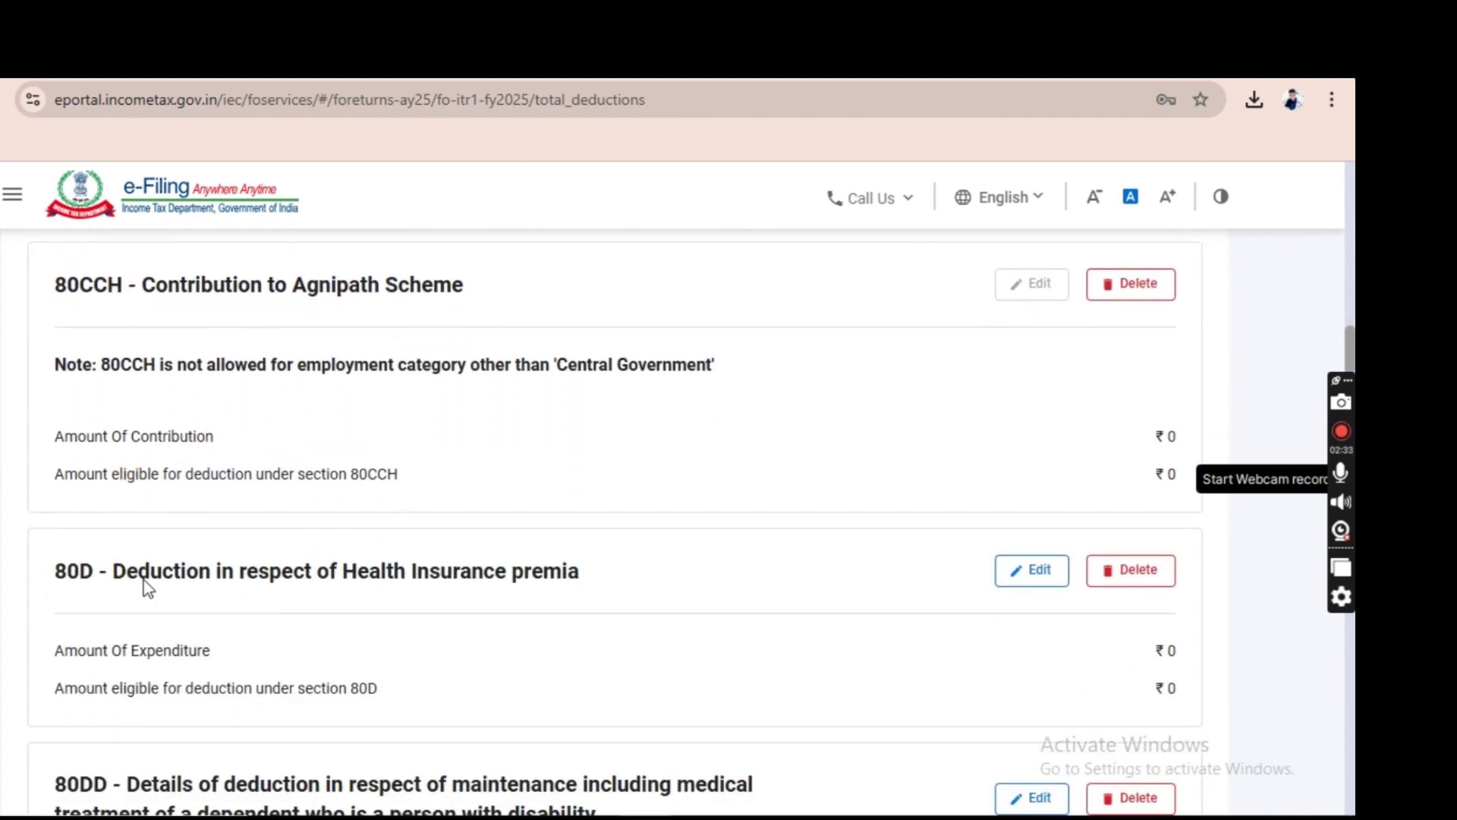
scroll(390, 570, "down", 5)
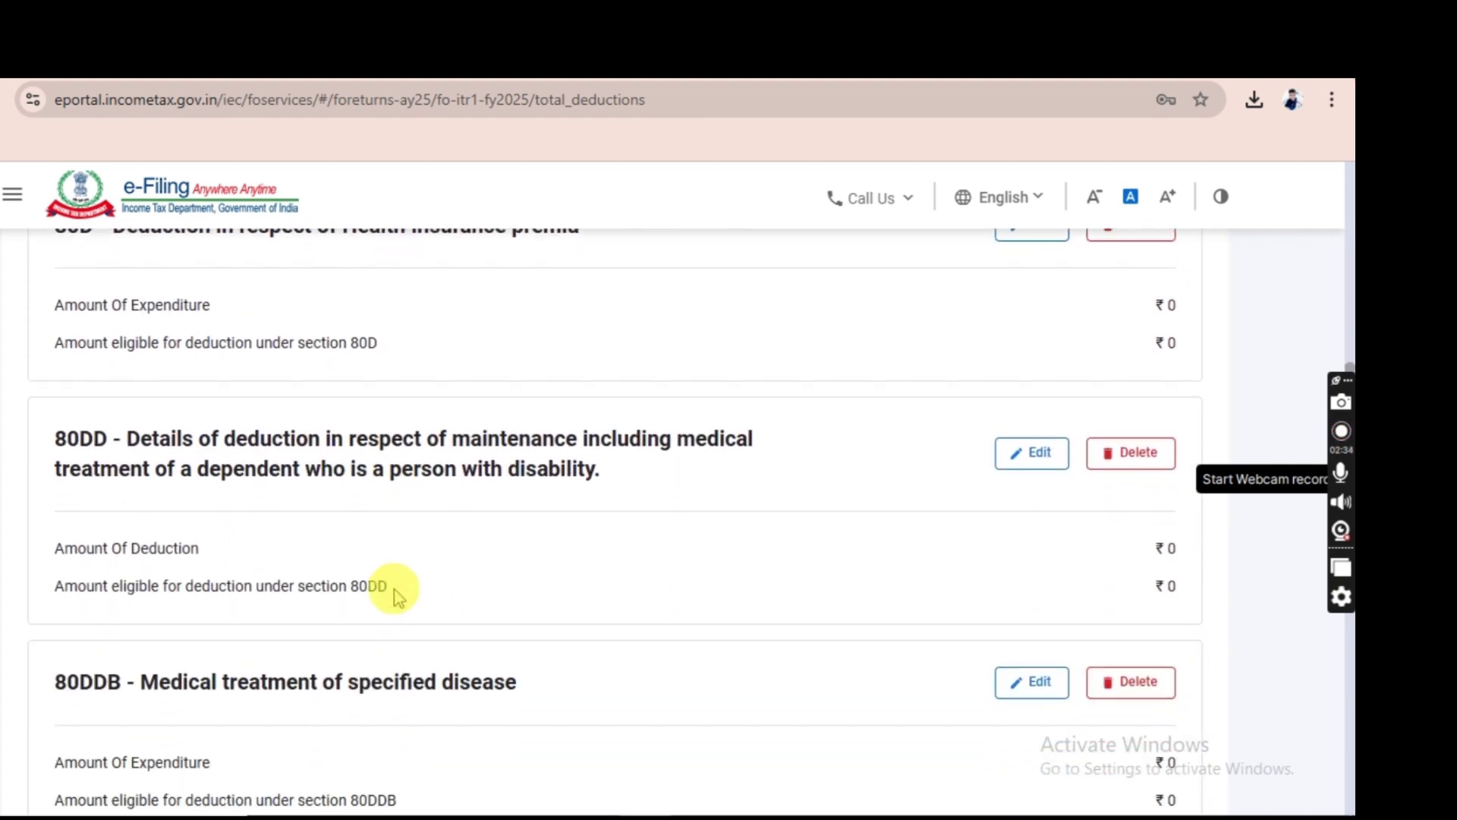
scroll(394, 596, "down", 5)
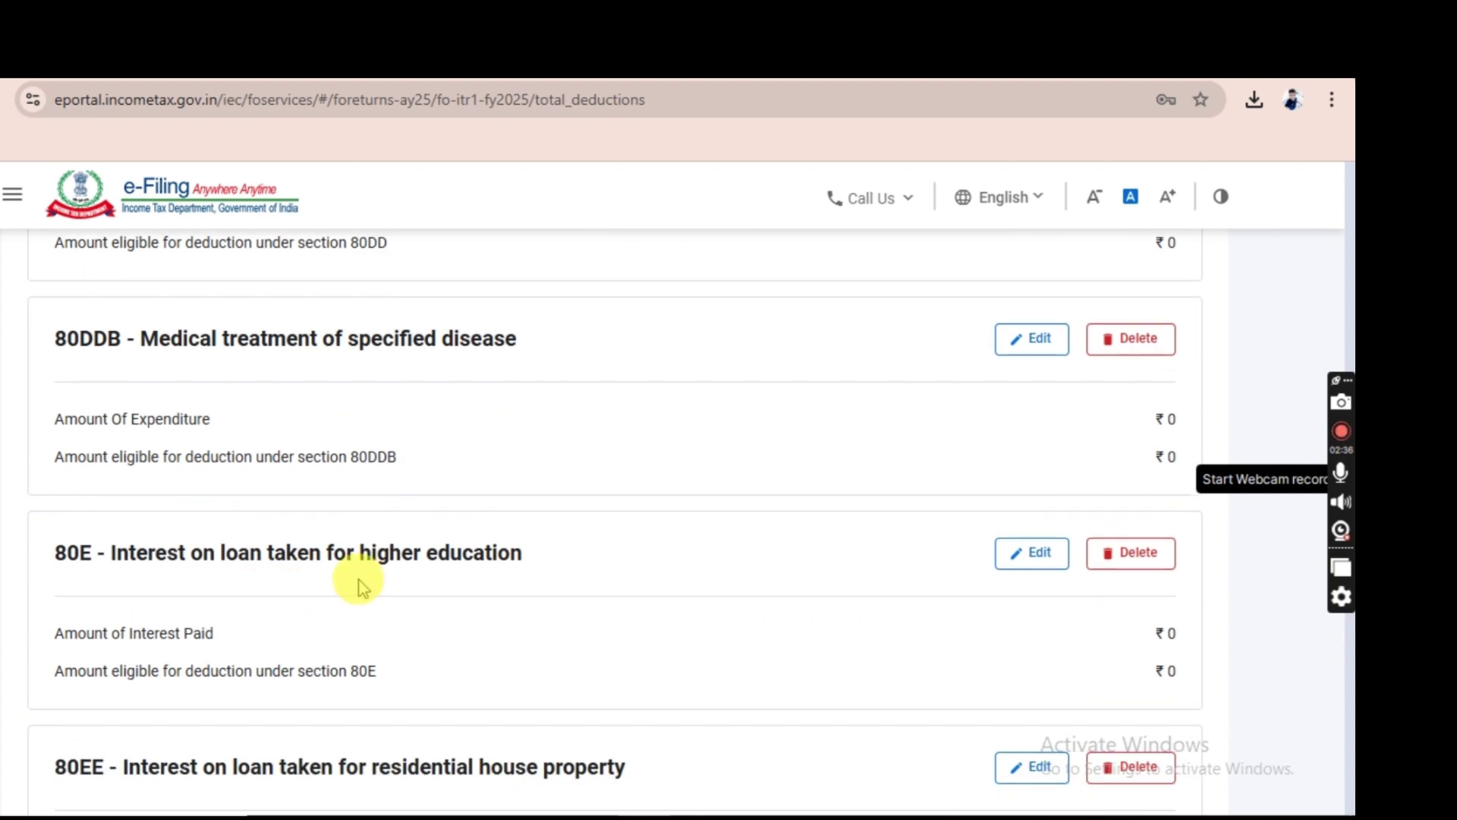
scroll(362, 588, "down", 4)
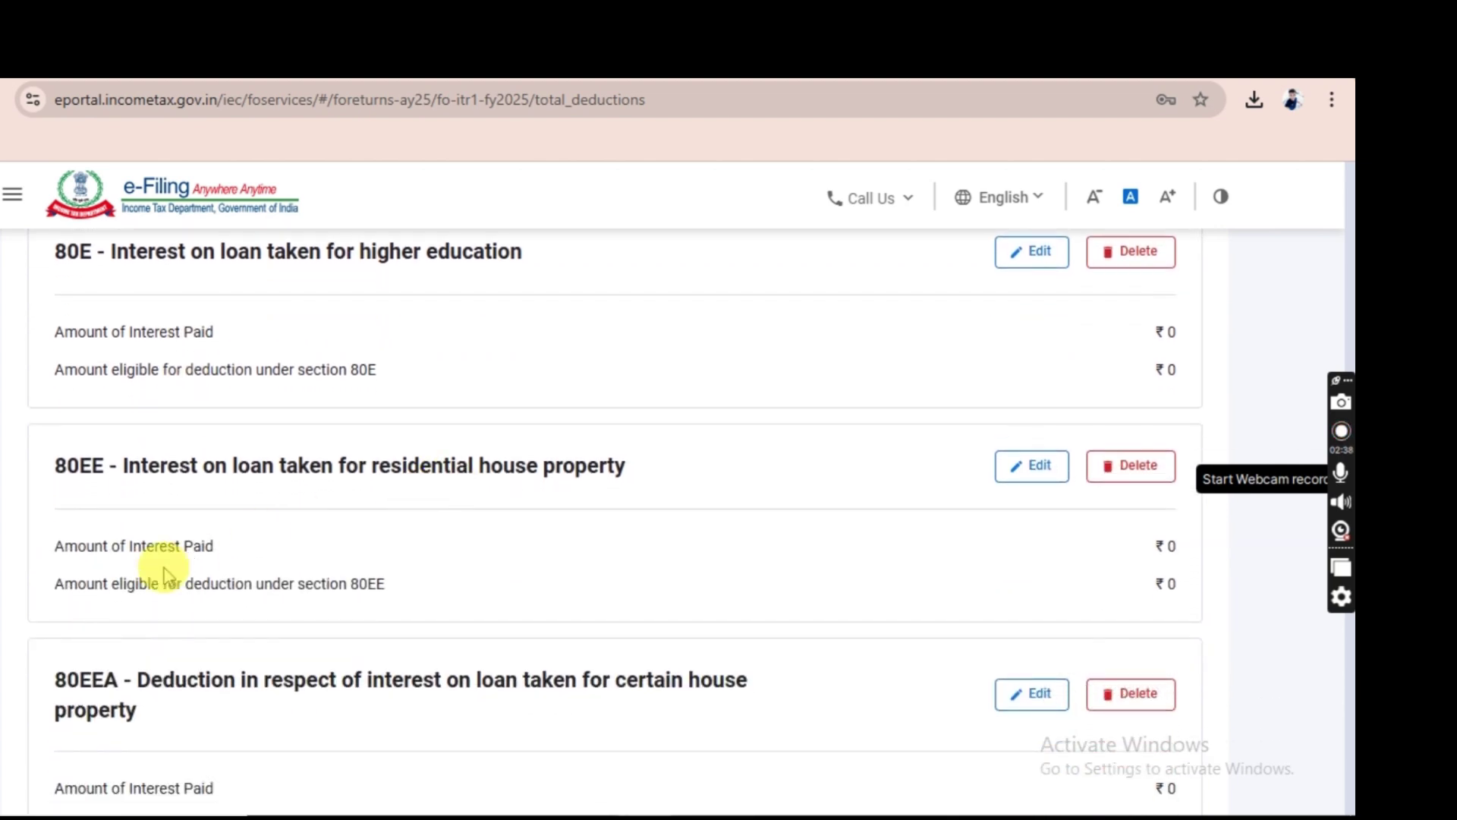
scroll(165, 576, "down", 4)
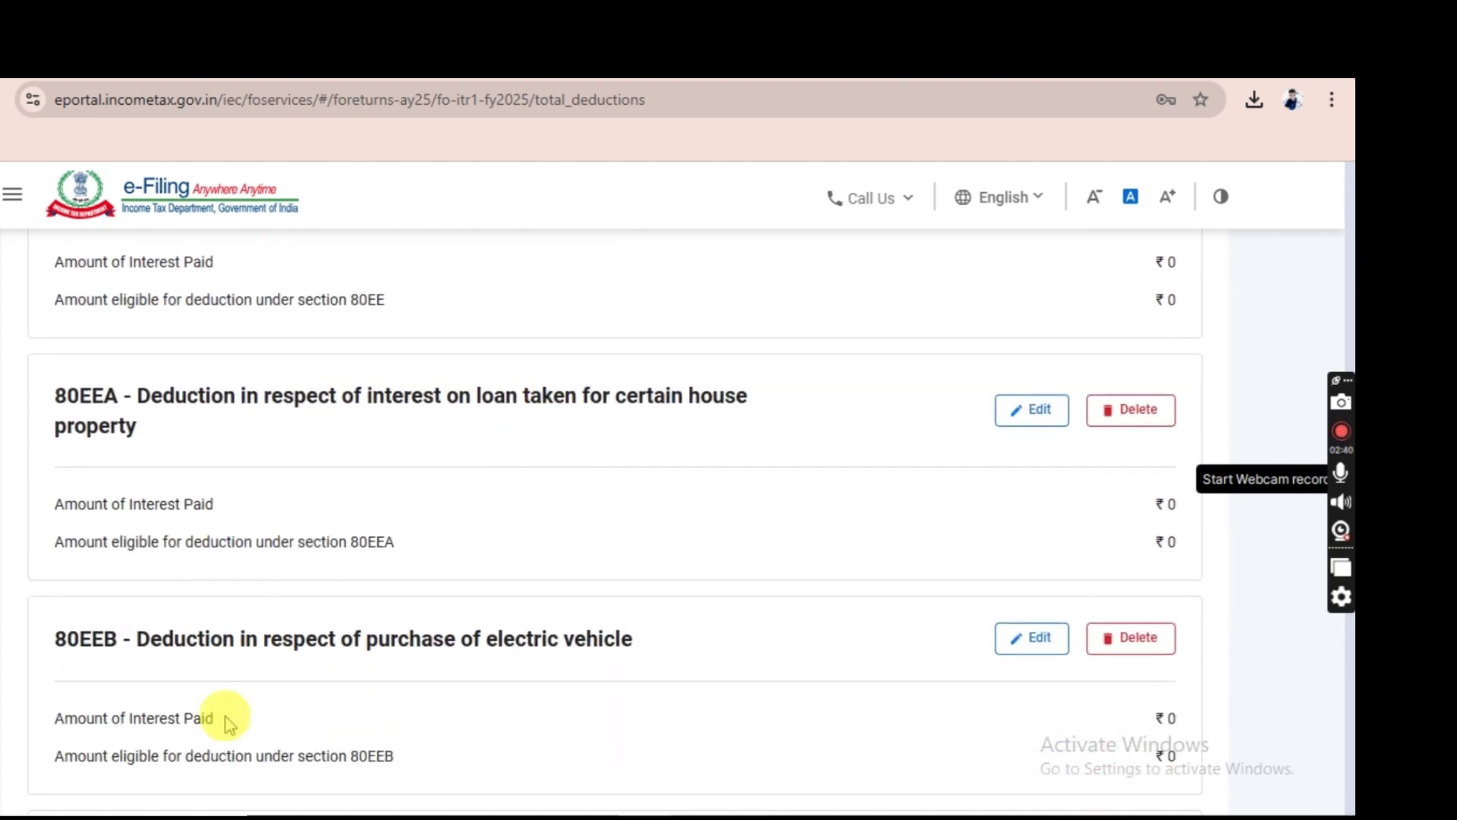
scroll(227, 723, "down", 4)
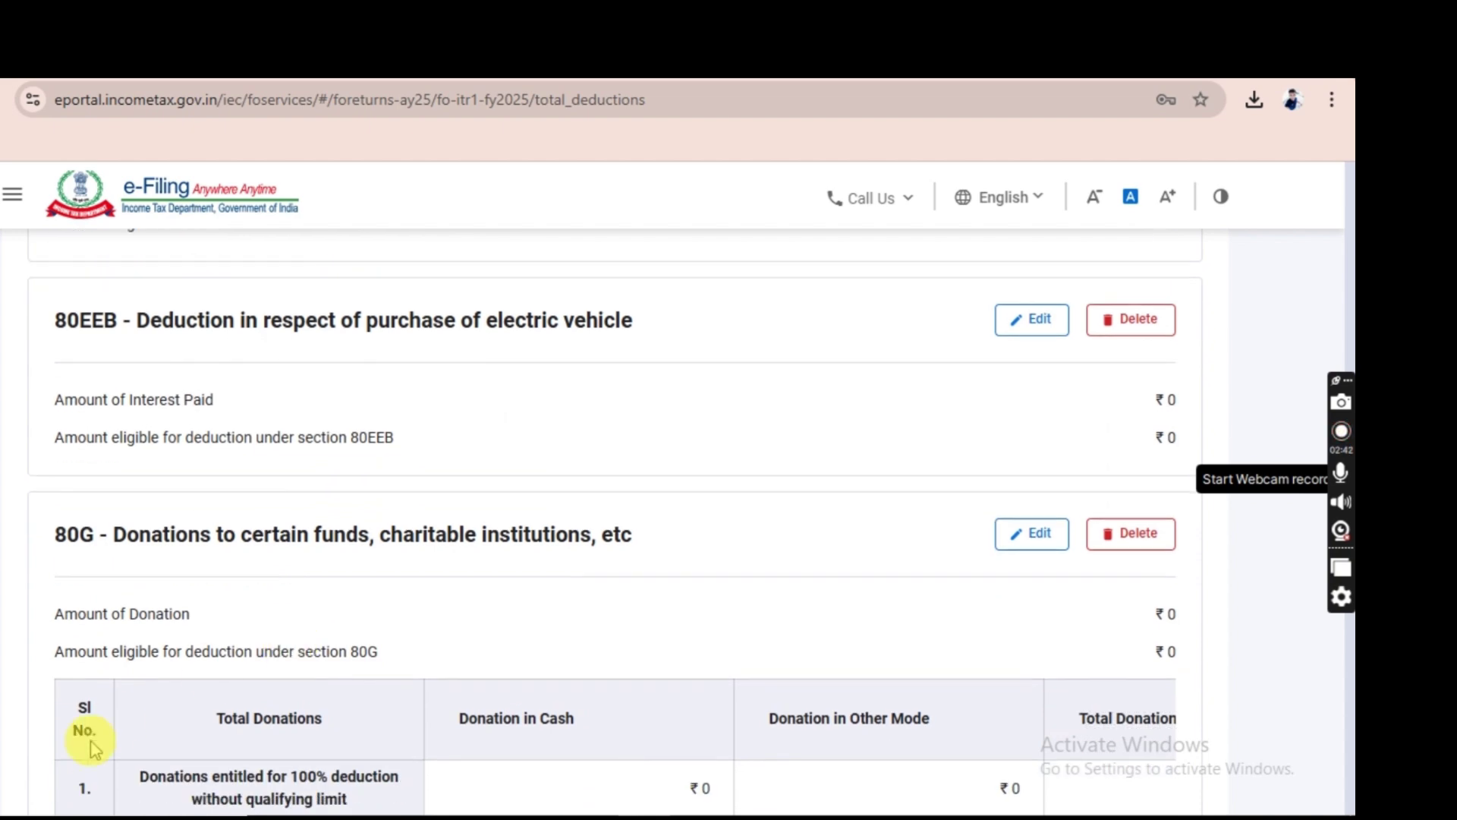
scroll(320, 710, "down", 6)
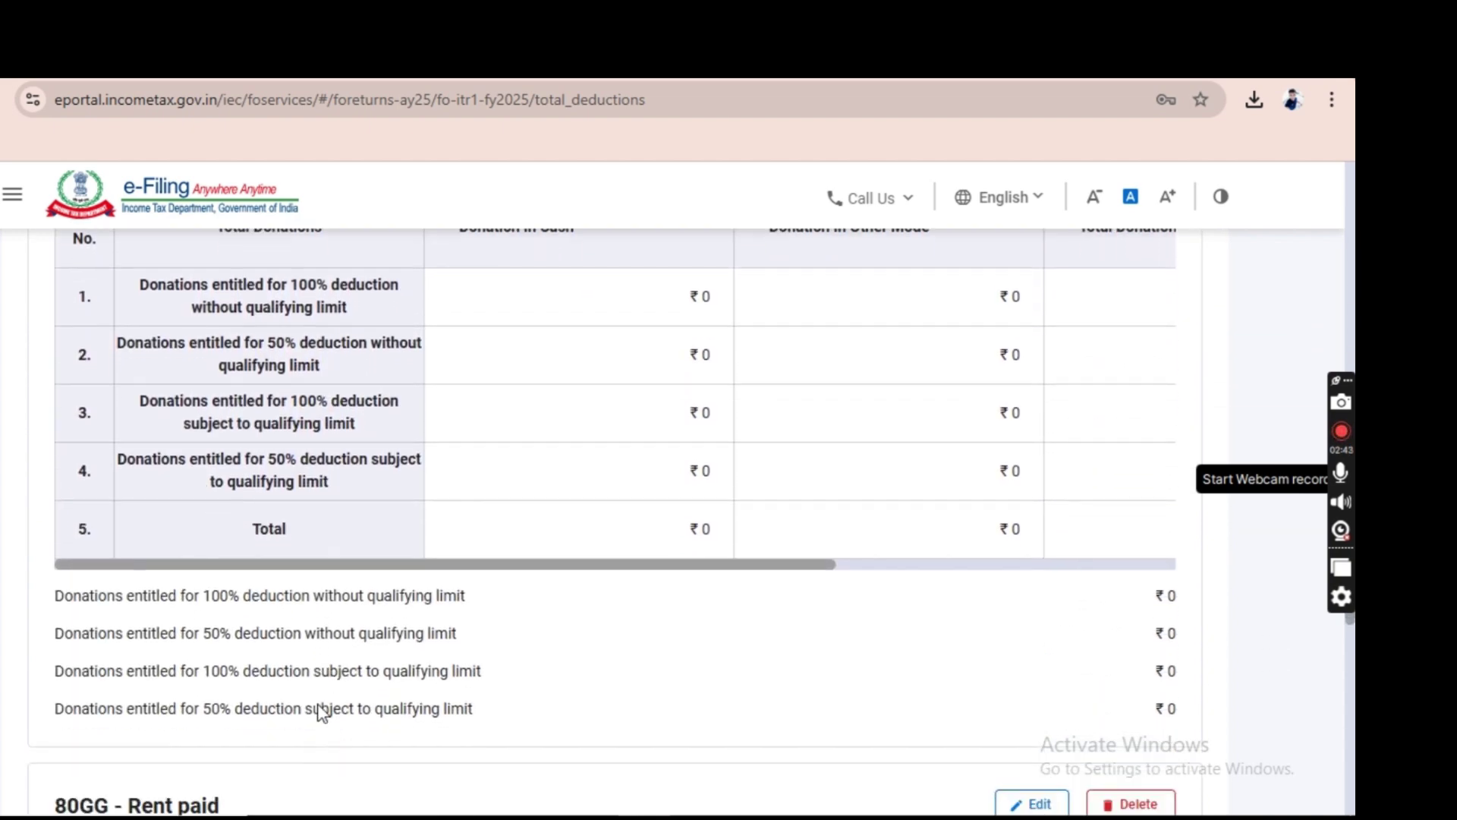
scroll(320, 710, "down", 5)
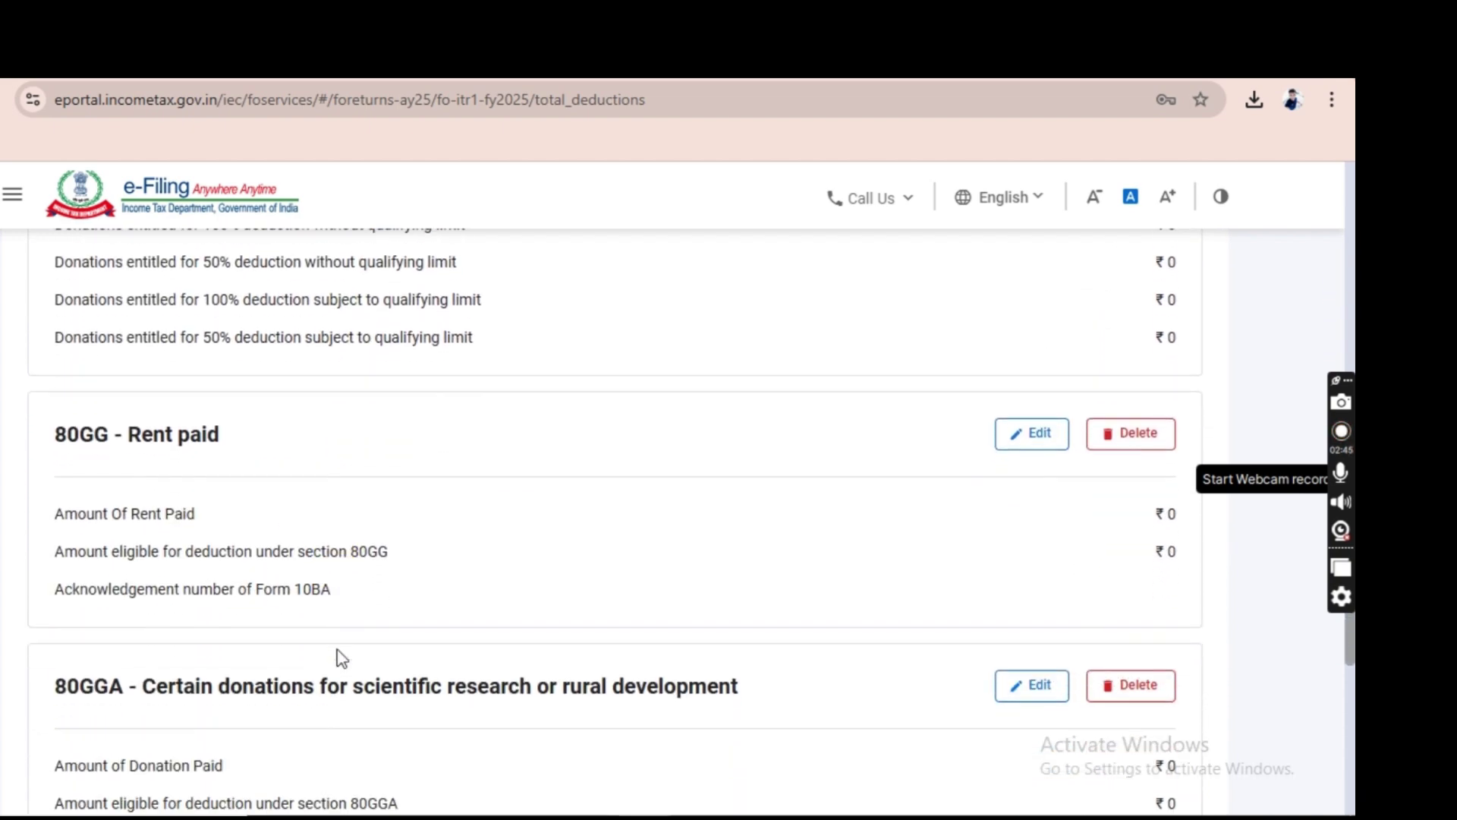
scroll(341, 657, "down", 2)
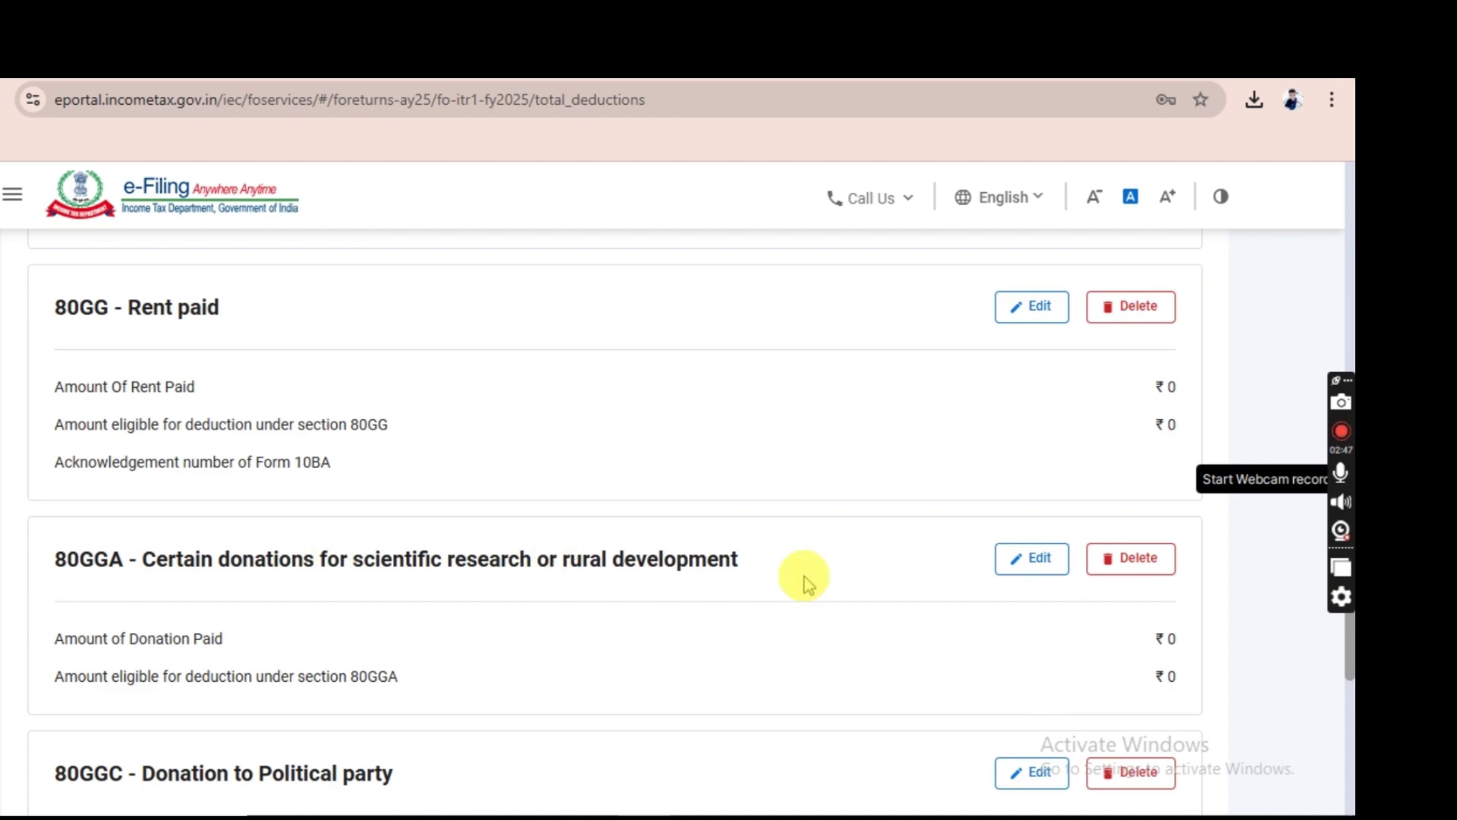
scroll(170, 654, "down", 5)
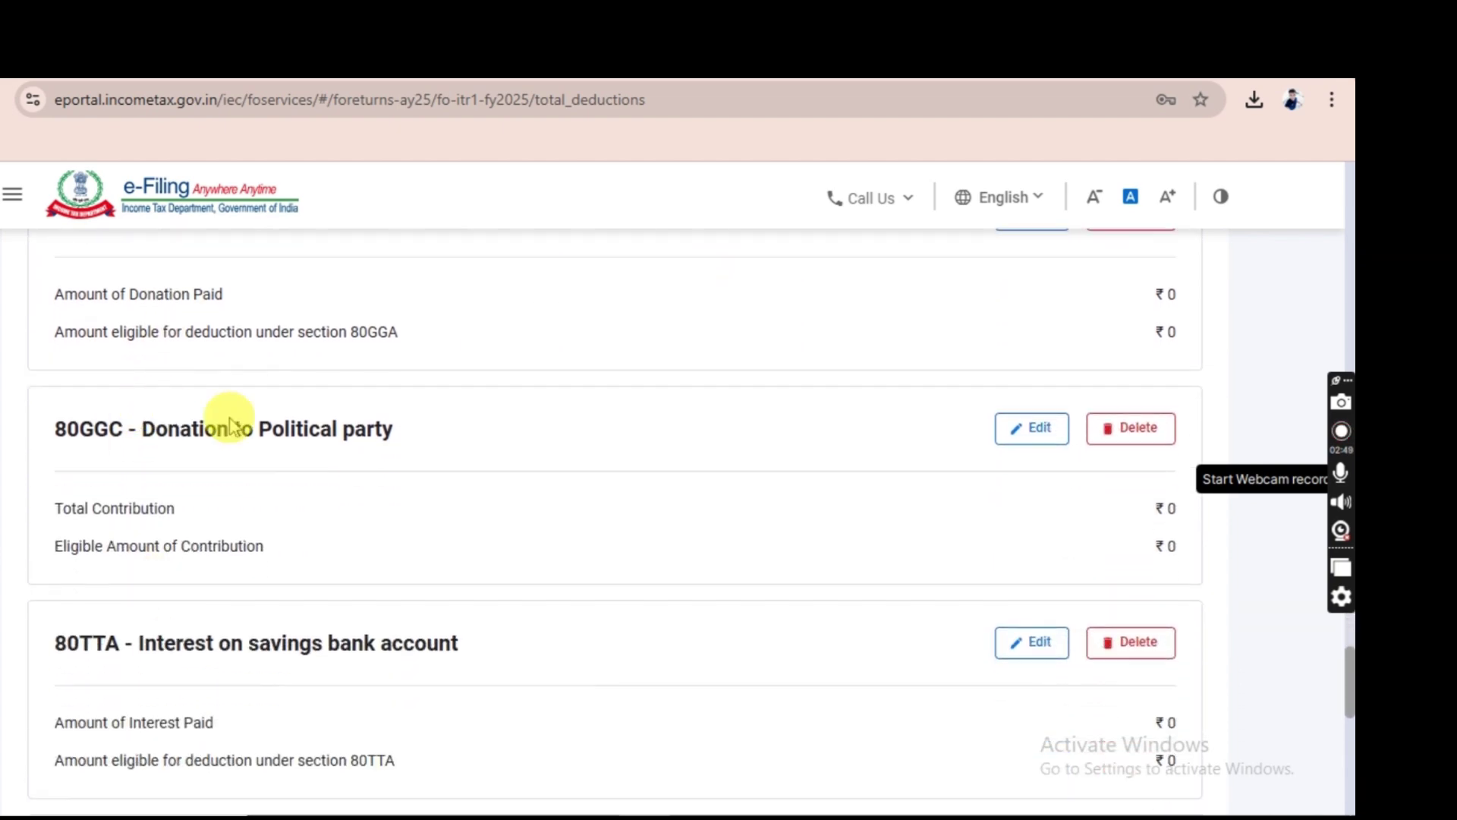
scroll(335, 685, "down", 1)
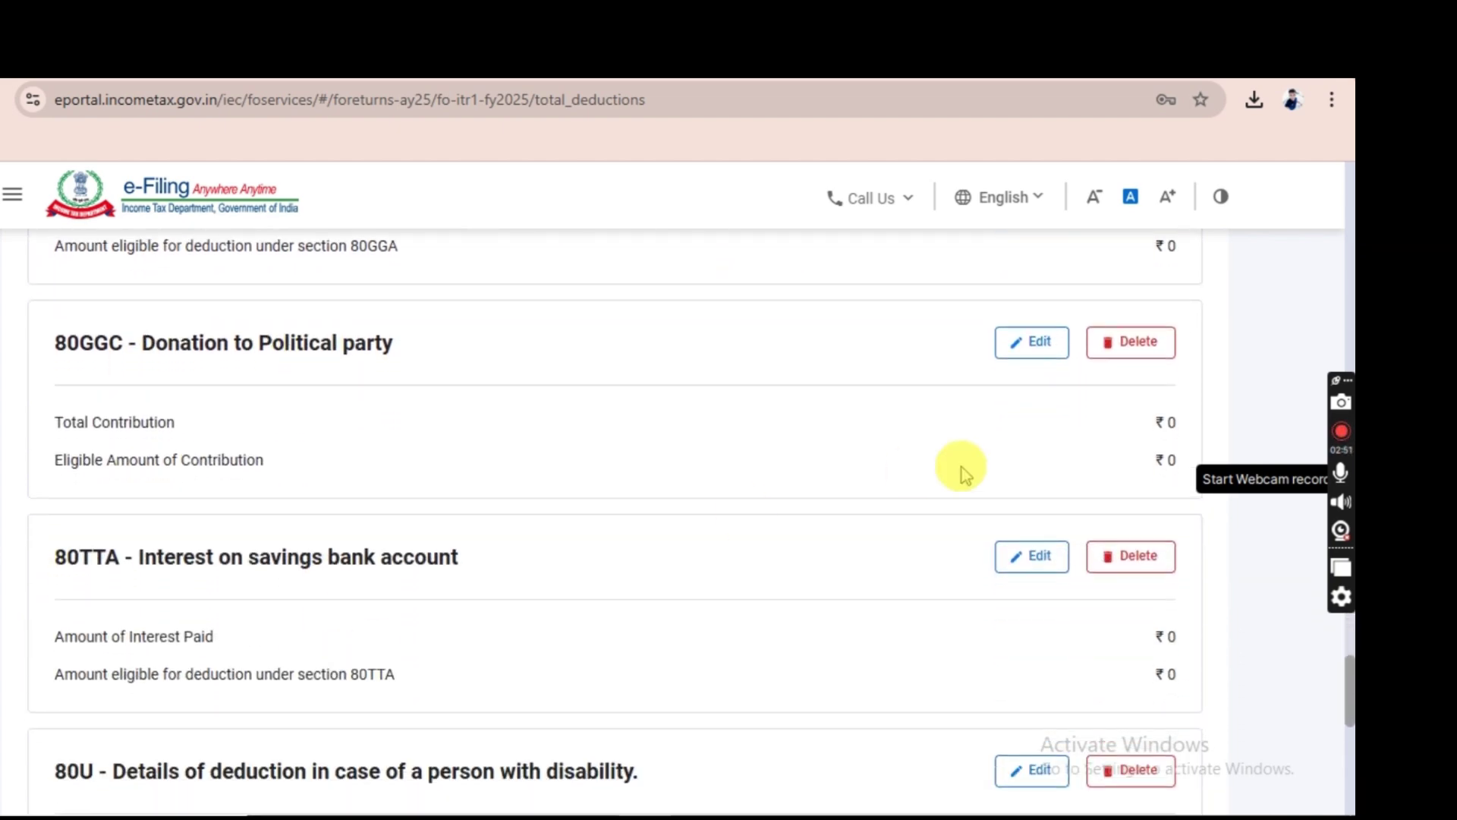
Enter ₹524 of savings bank interest under 80TTA and save it.
left_click(1033, 565)
left_click(1075, 493)
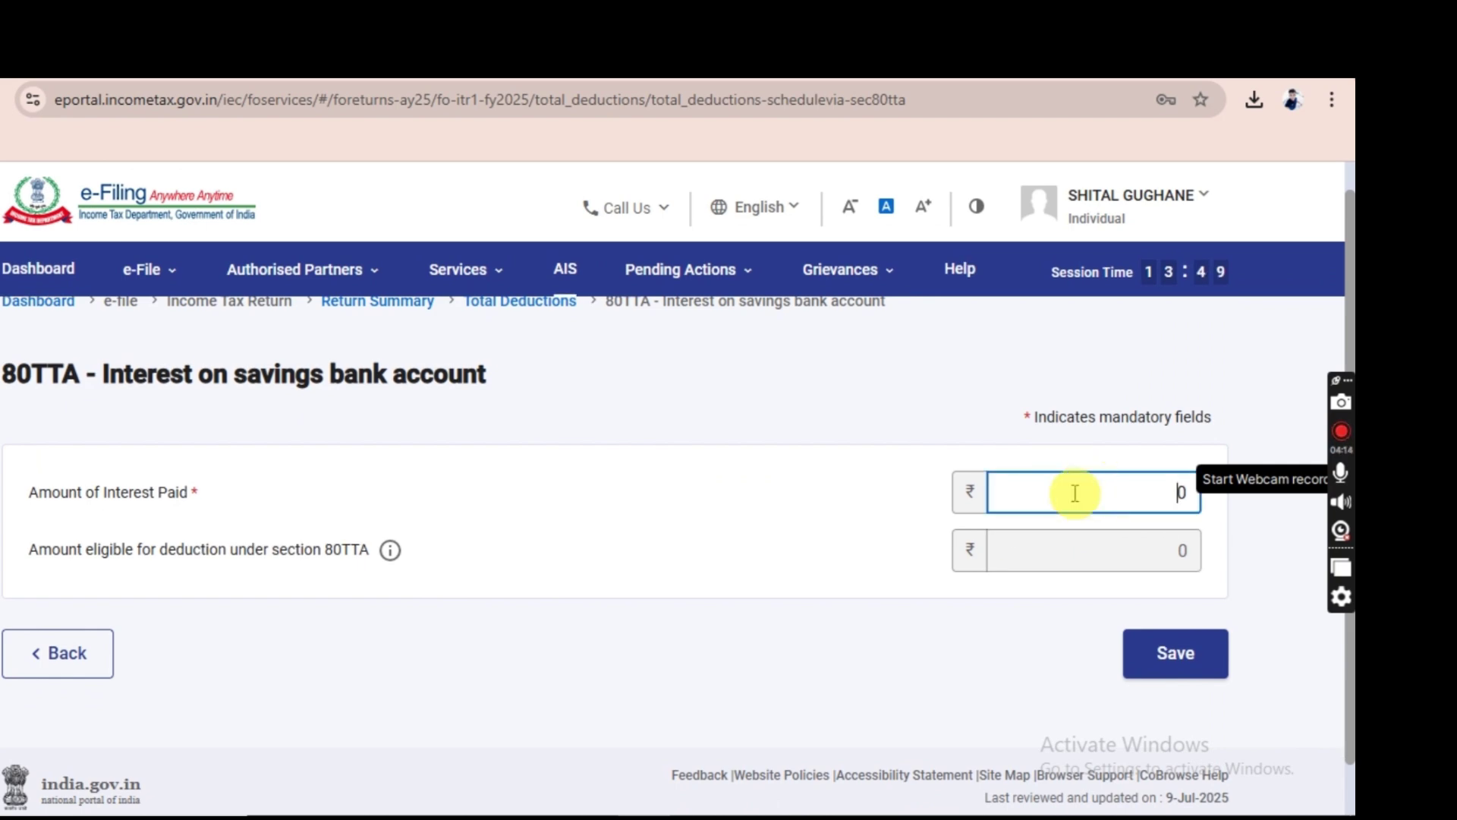
type("524")
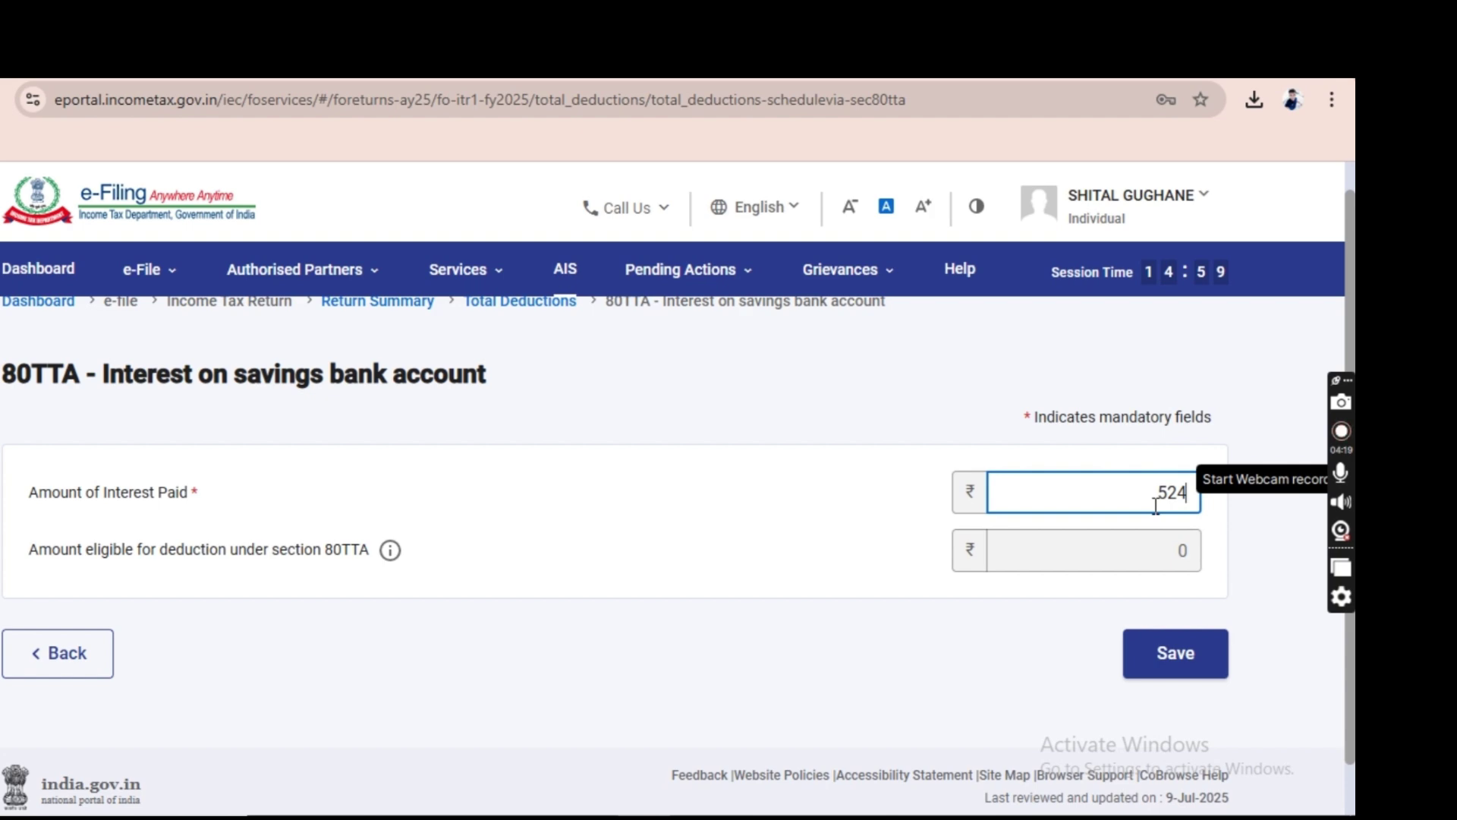
left_click(1173, 659)
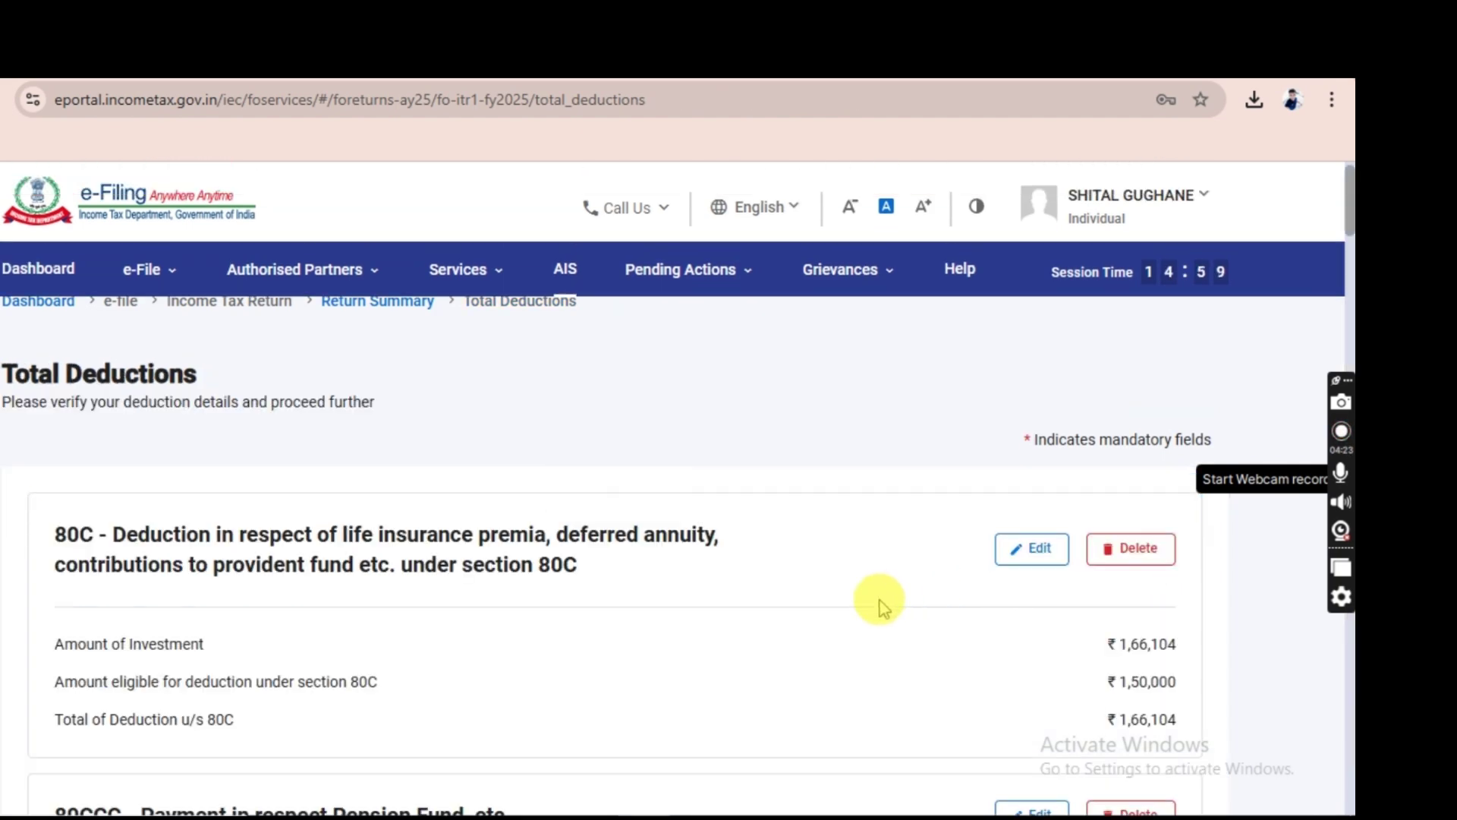
Check the ₹524 80TTA entry at the bottom and confirm Total Deductions of ₹2,94,357.
scroll(880, 605, "down", 2)
scroll(884, 608, "down", 1)
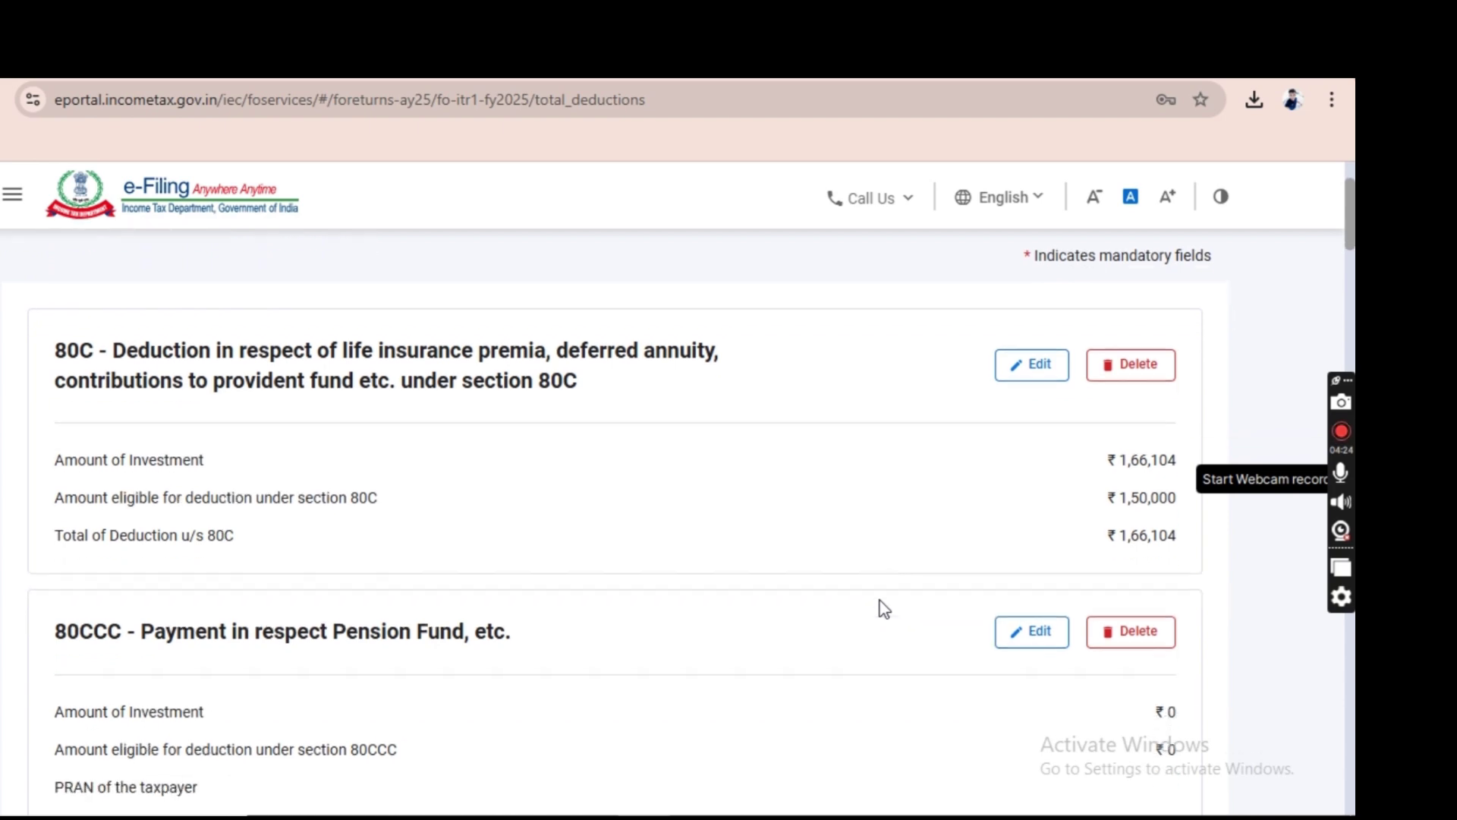
scroll(882, 608, "down", 3)
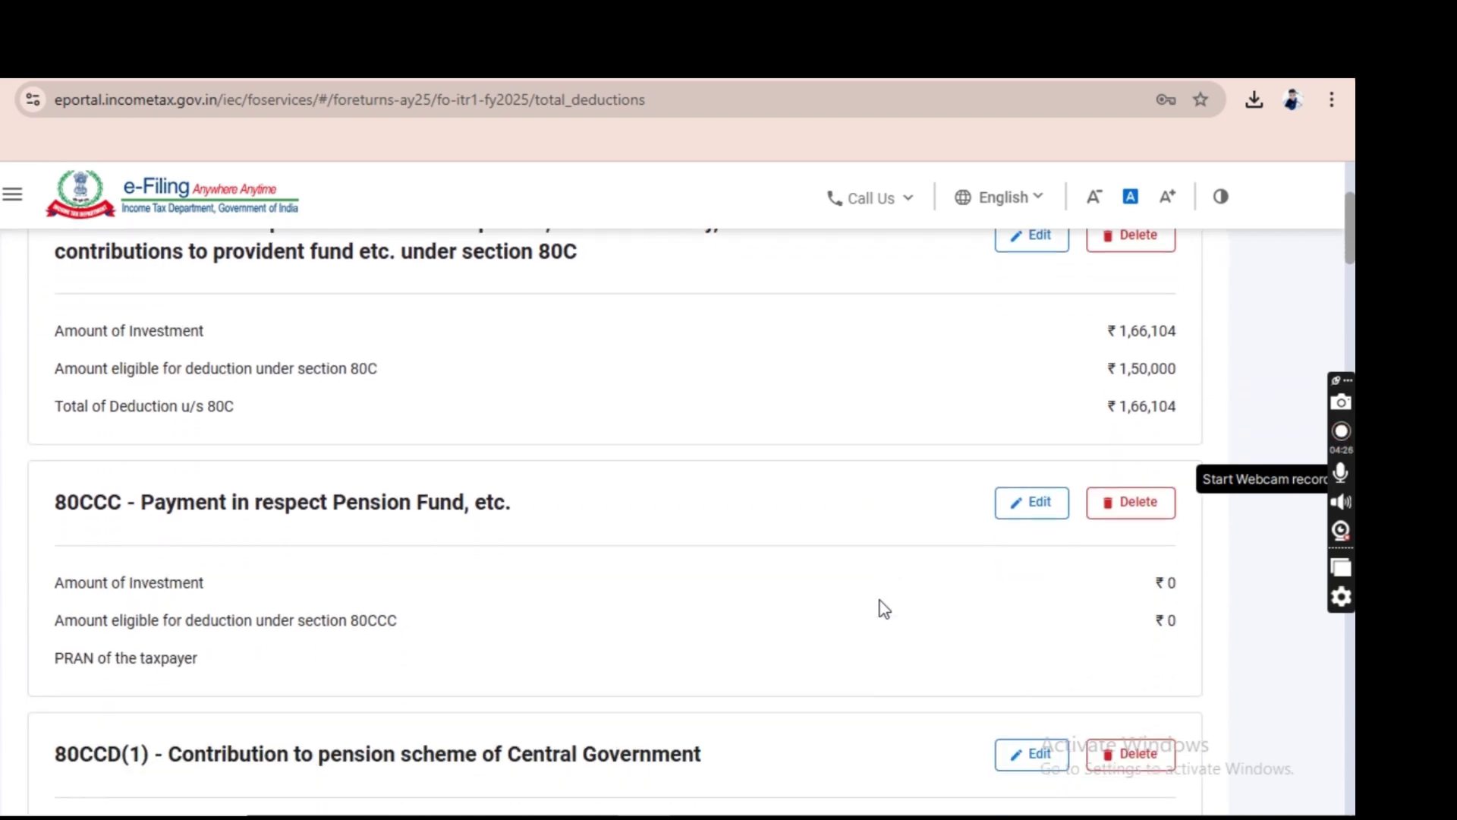
scroll(885, 608, "down", 18)
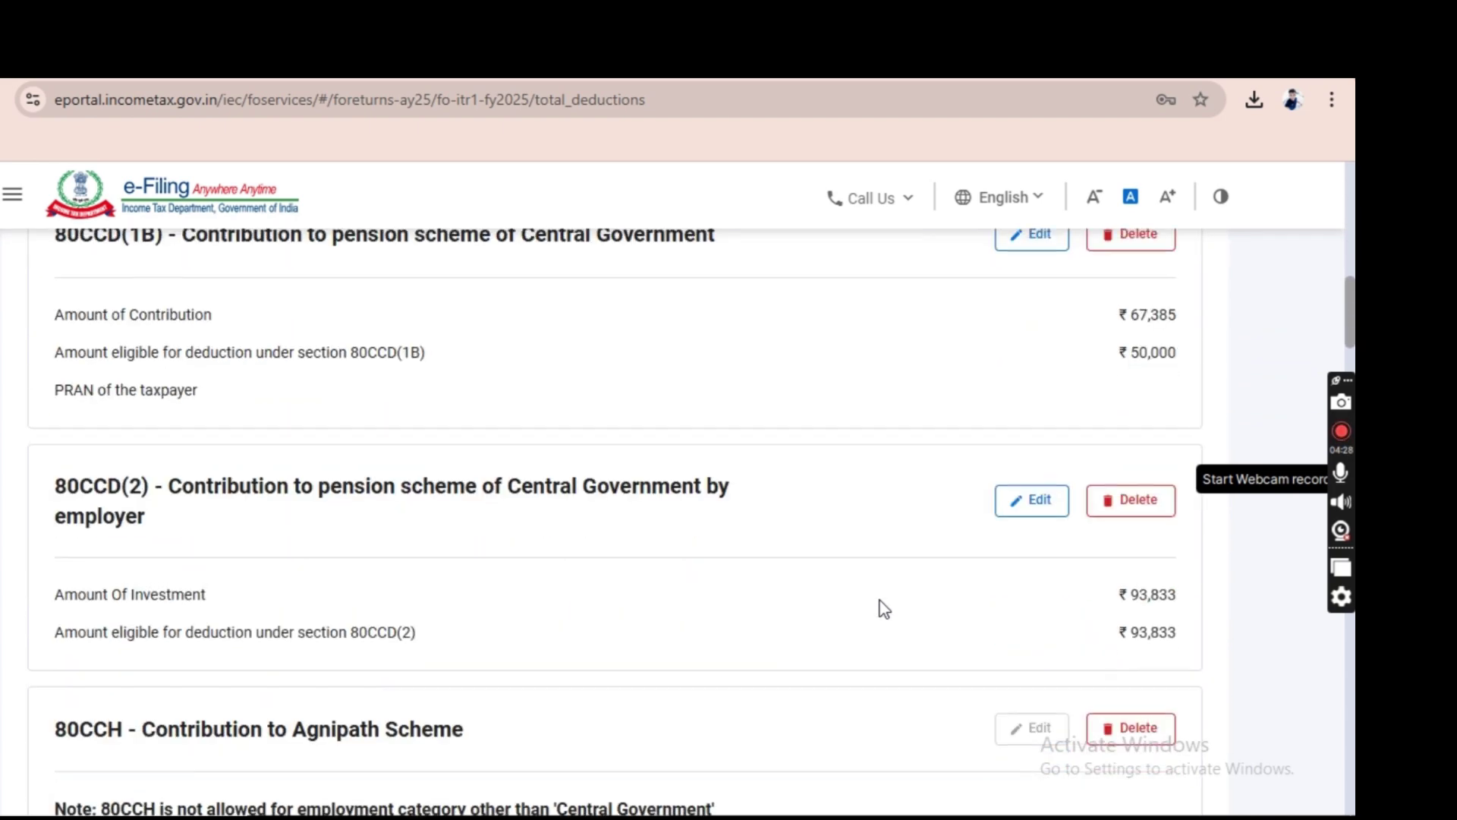
scroll(885, 608, "down", 20)
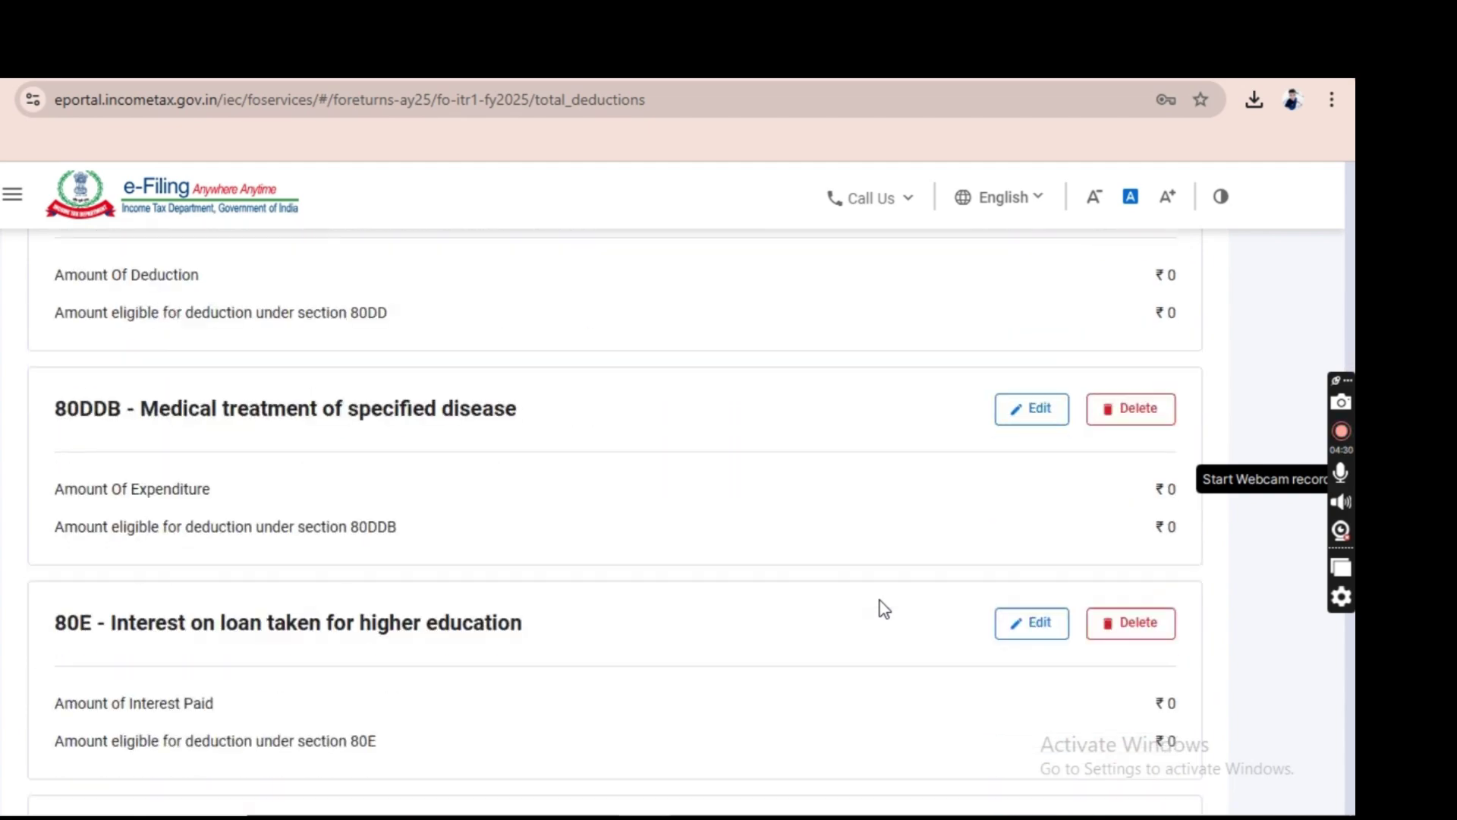
scroll(884, 608, "down", 20)
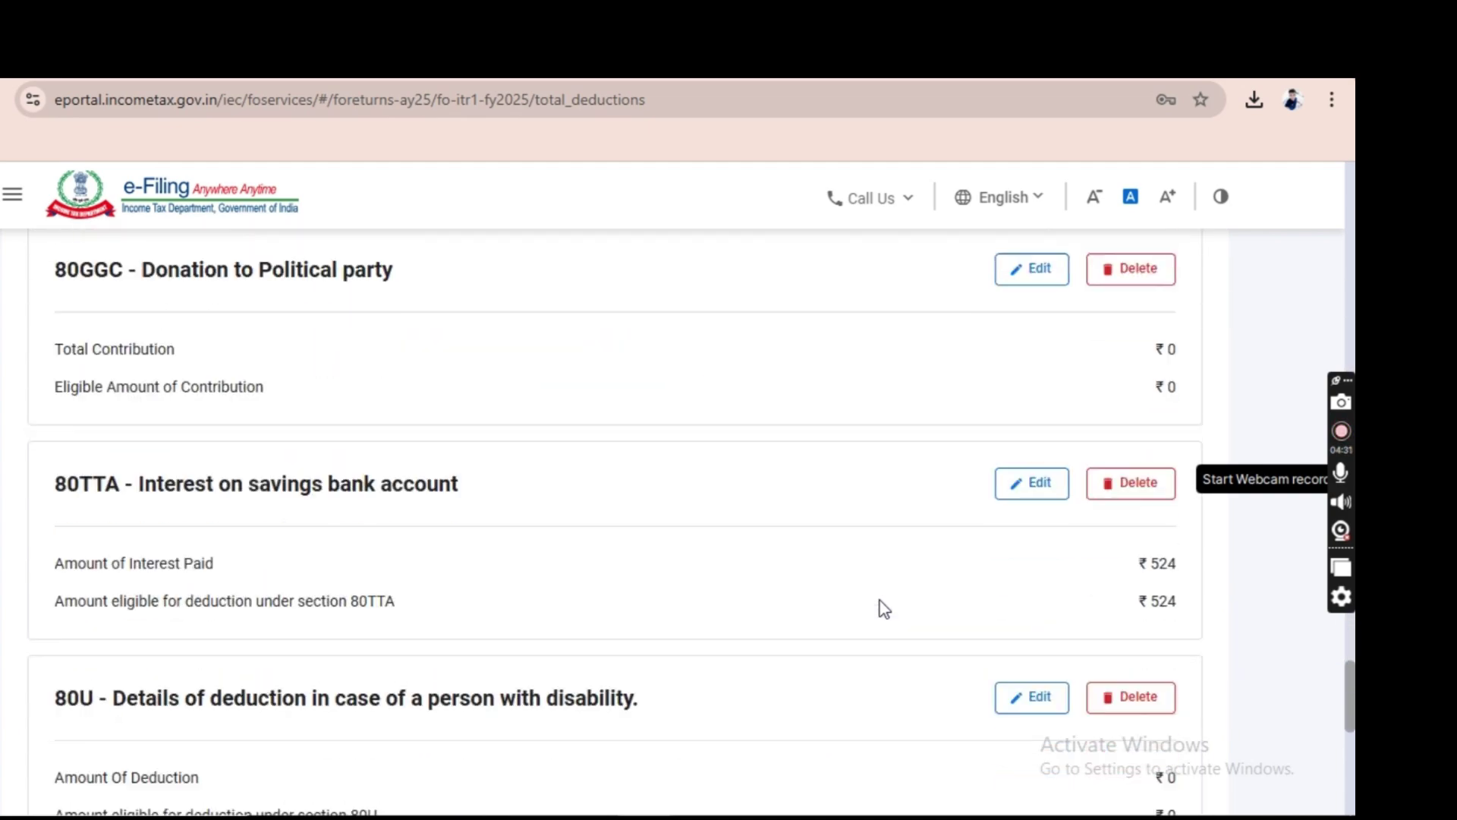
scroll(881, 606, "down", 1)
left_click(1139, 598)
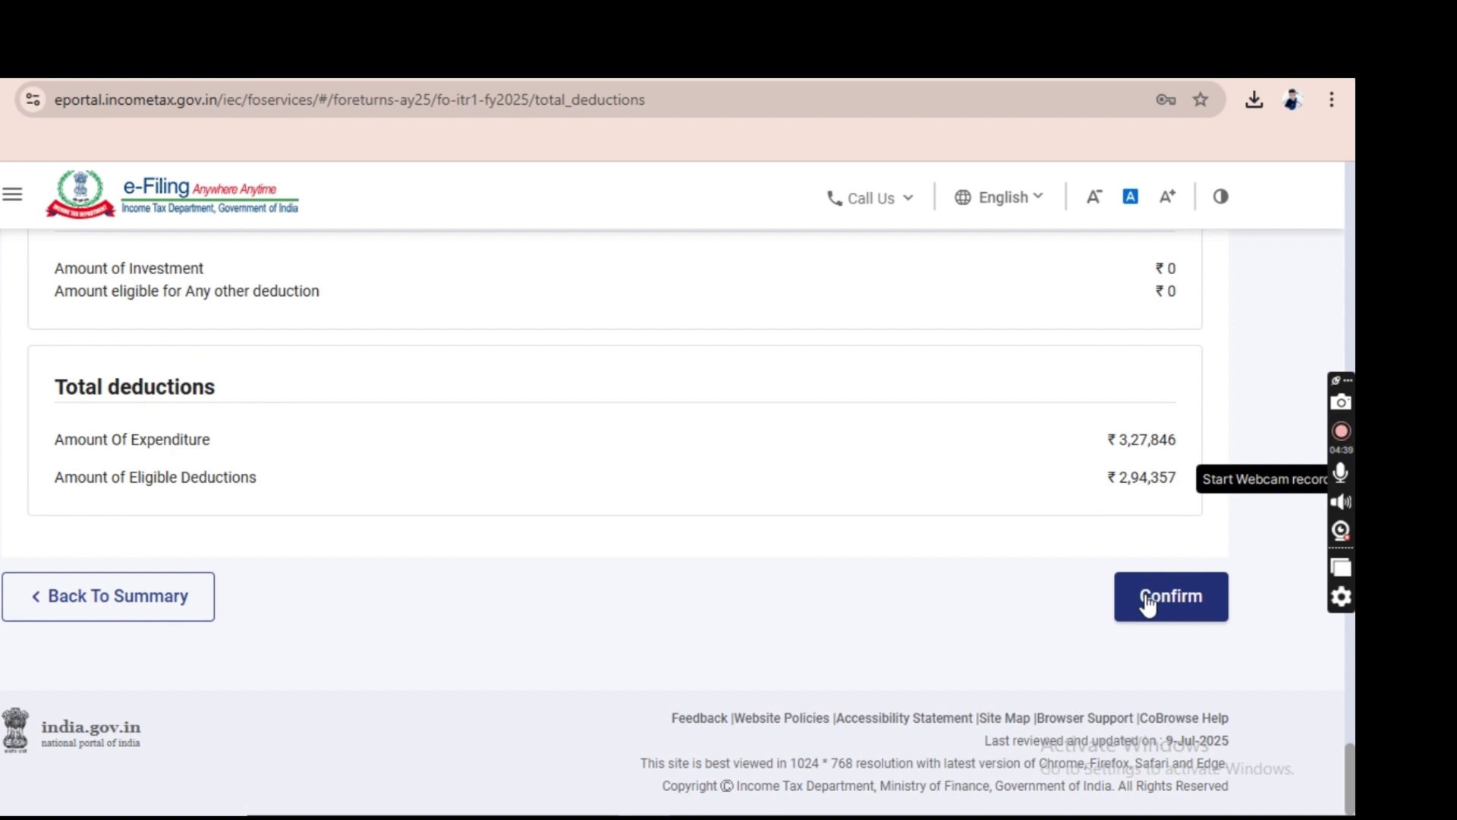
left_click(1147, 602)
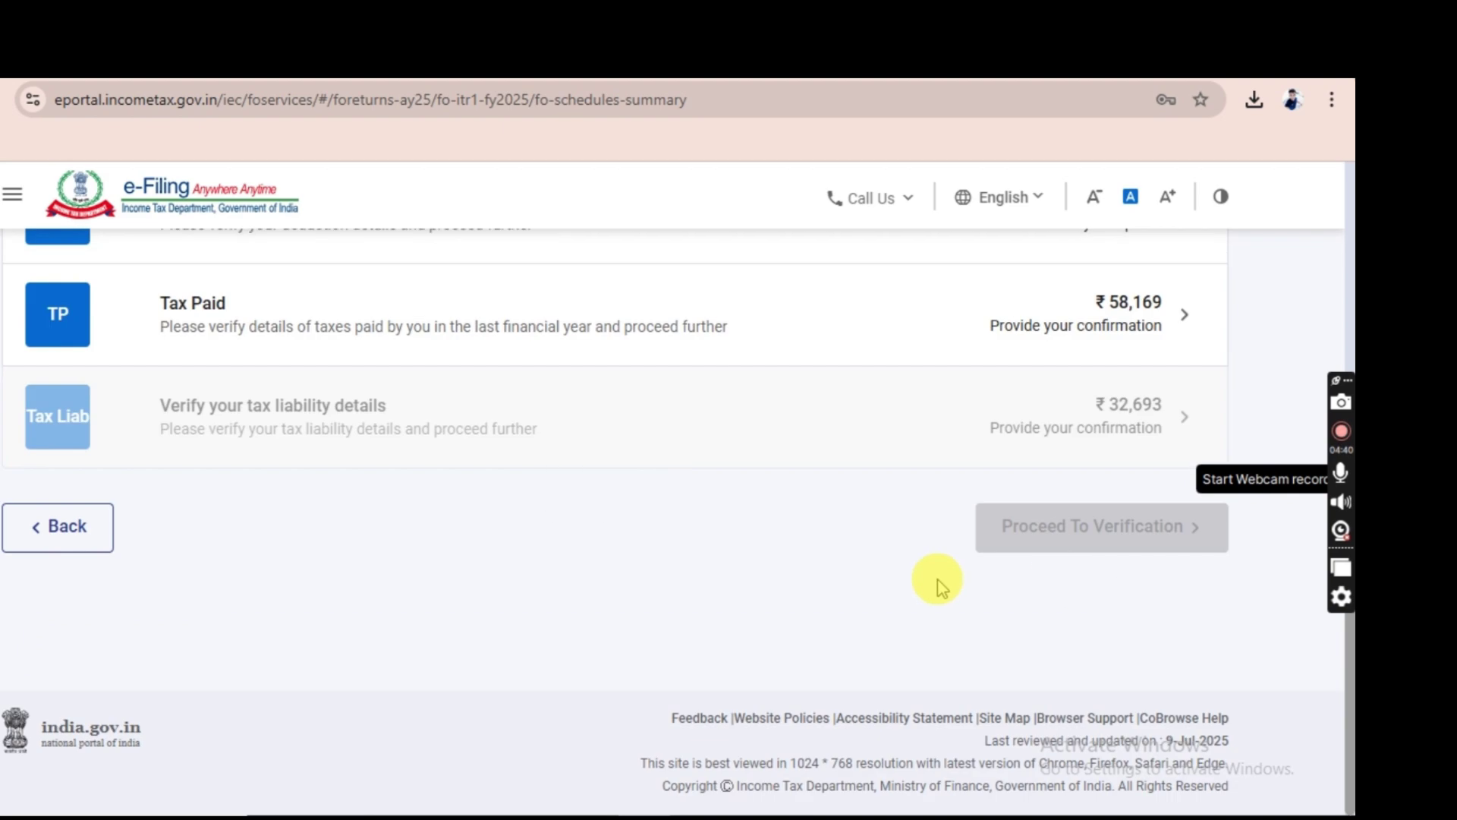
scroll(942, 589, "up", 1)
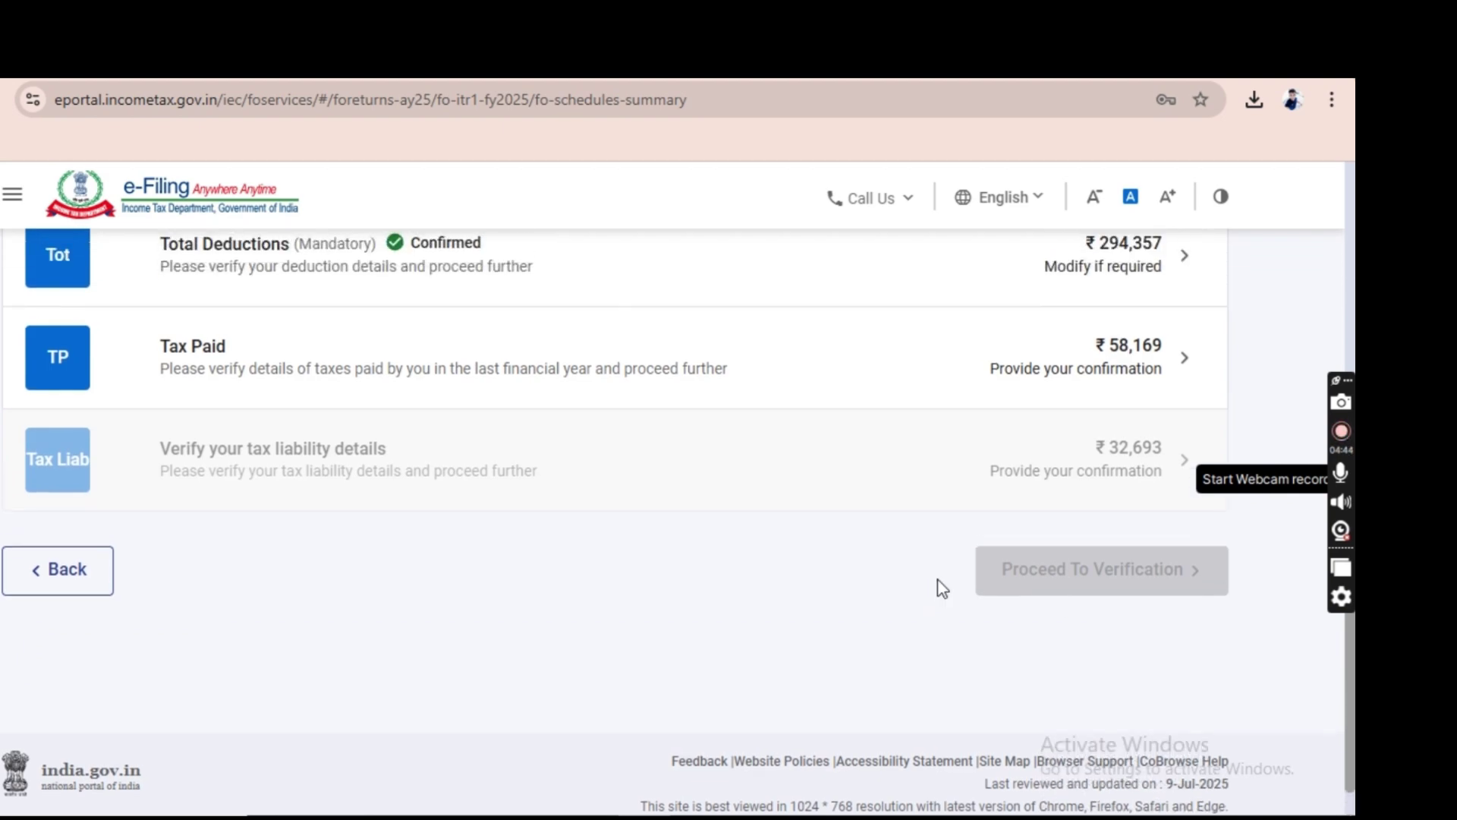
scroll(943, 589, "up", 2)
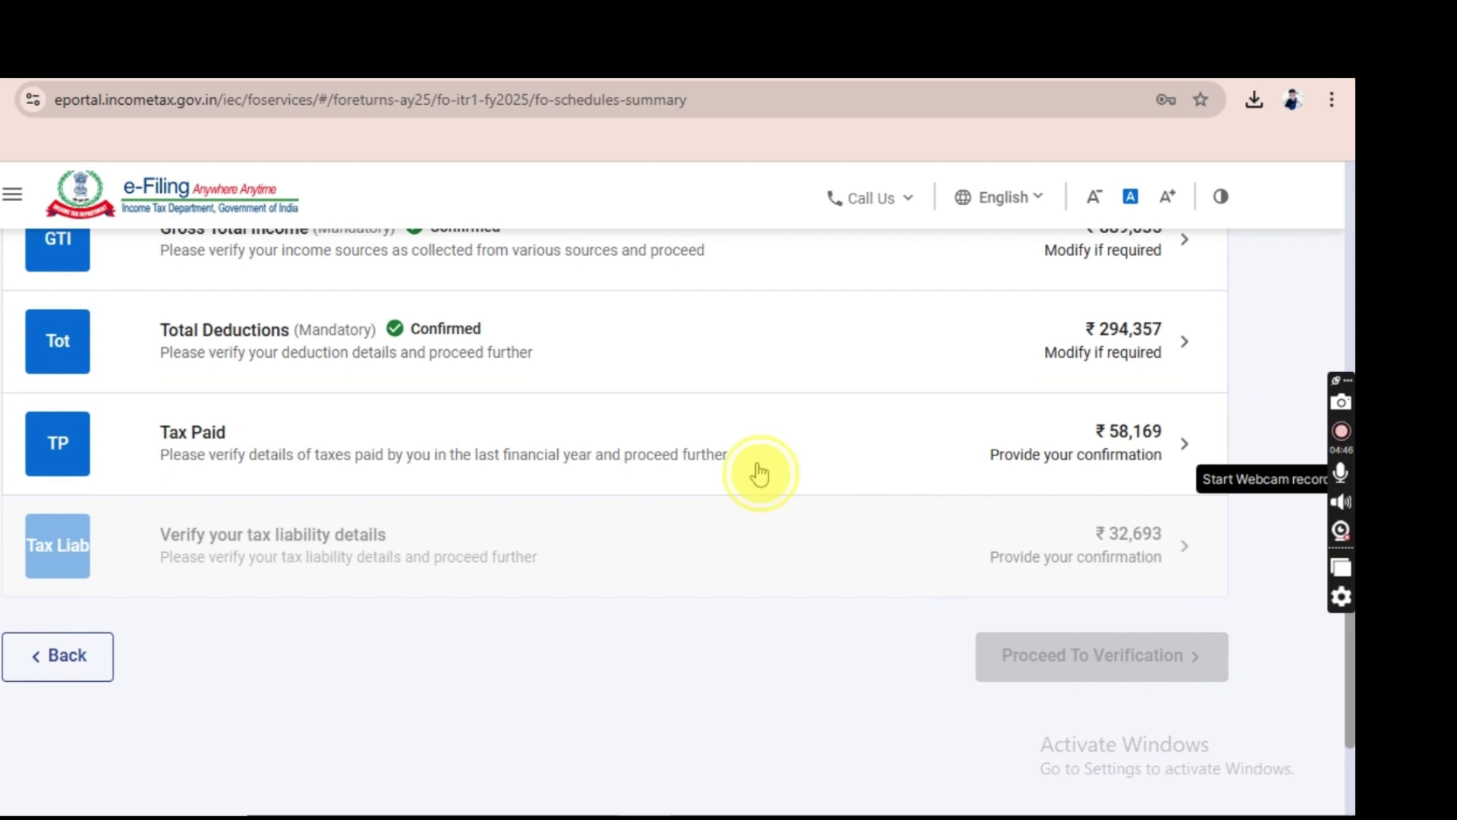
Review Schedule TDS2, Sch TDS 3 and Advance tax entries, then confirm Tax Paid of ₹58,169.
left_click(759, 474)
left_click(406, 469)
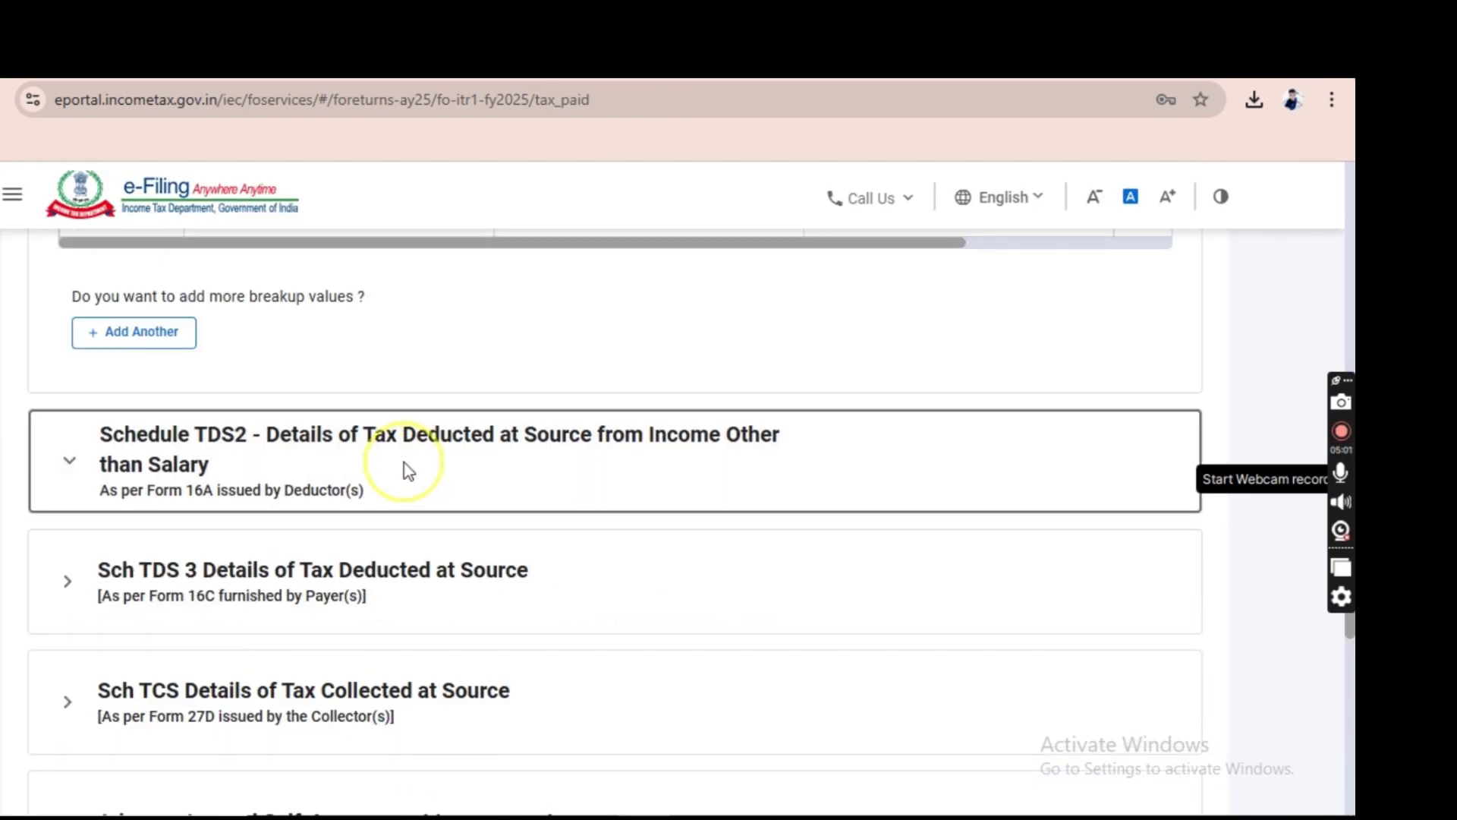
scroll(633, 592, "down", 4)
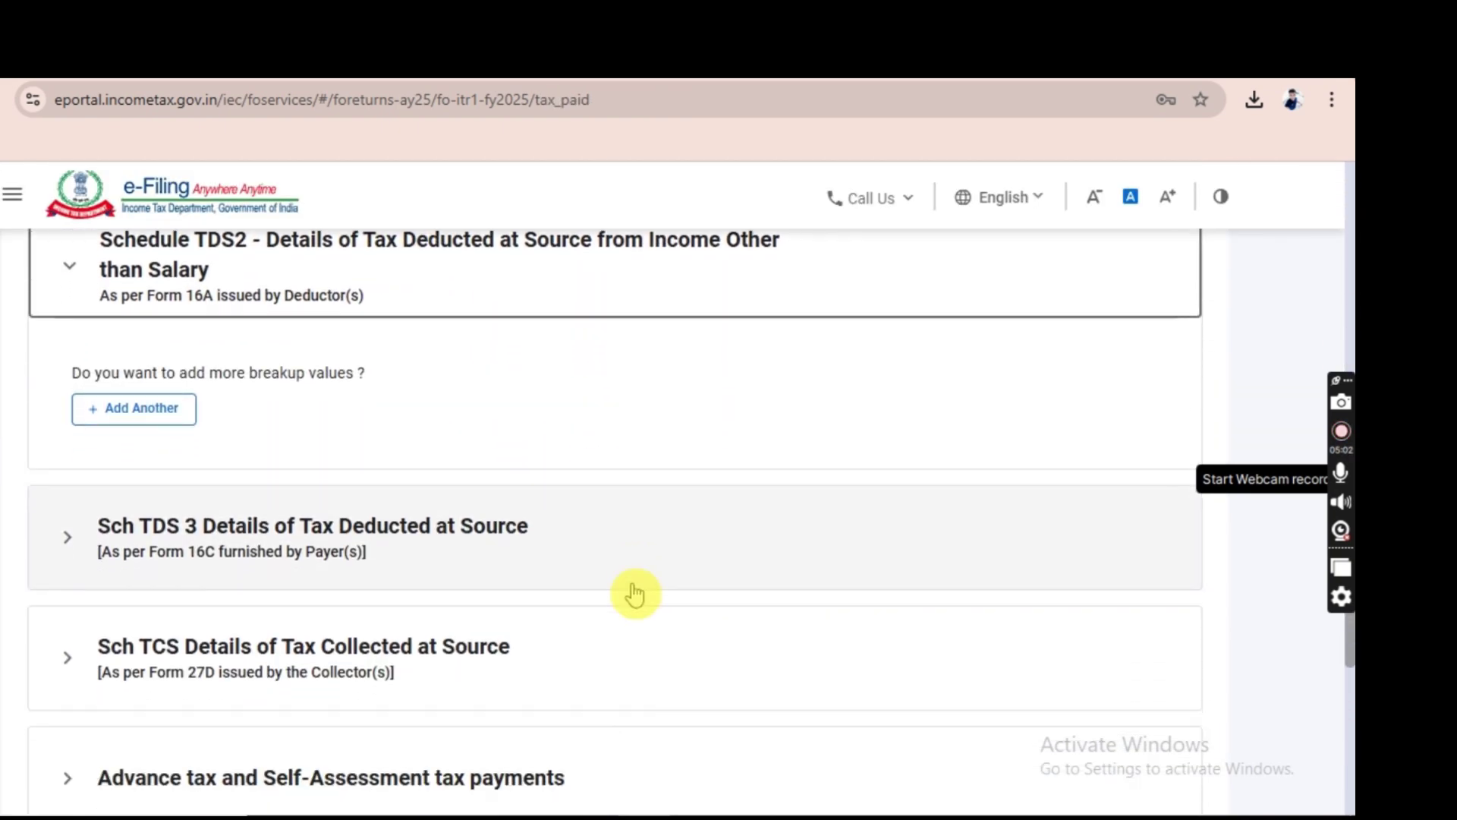
left_click(458, 516)
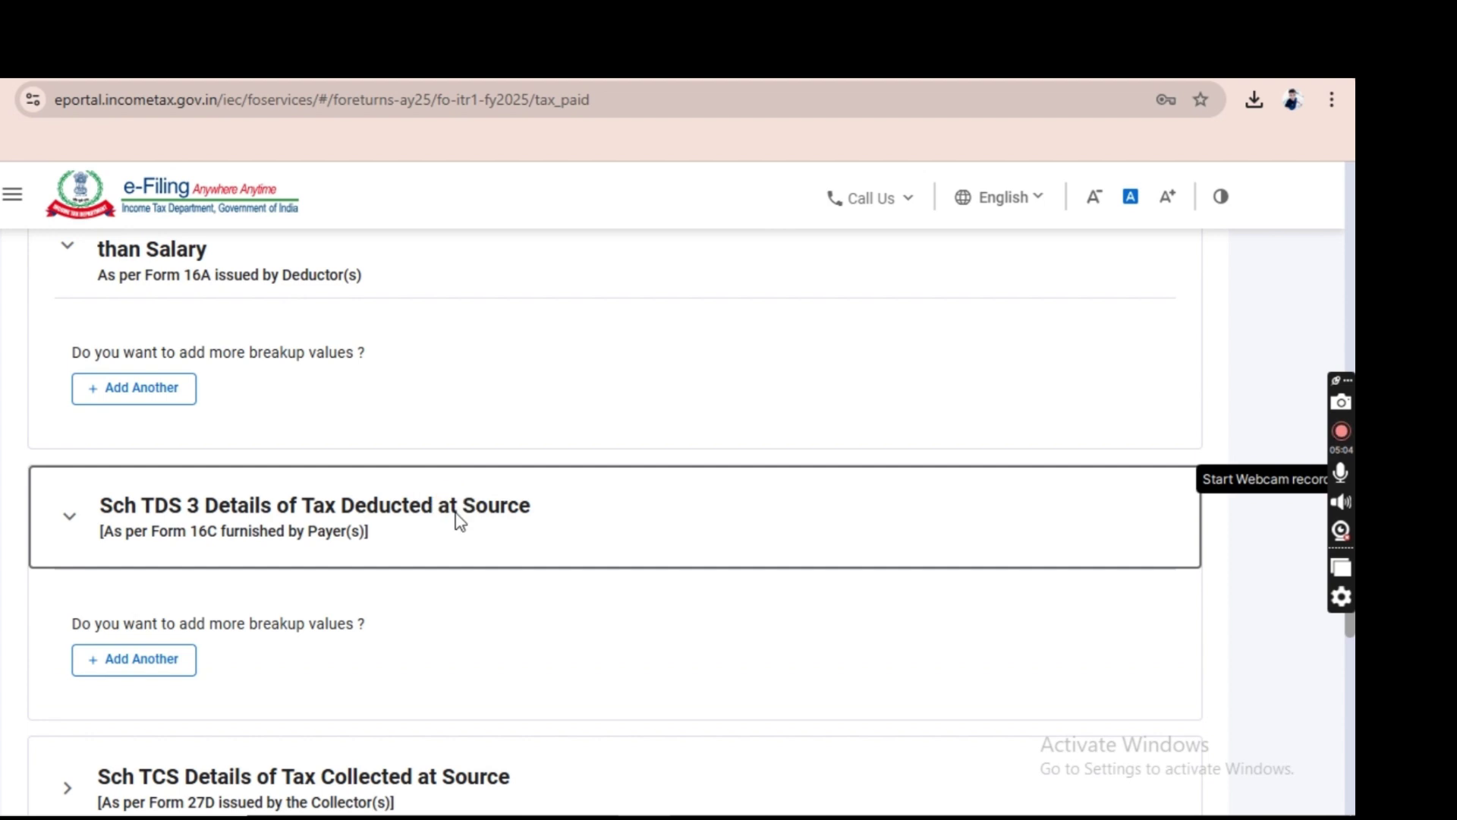
scroll(667, 628, "down", 5)
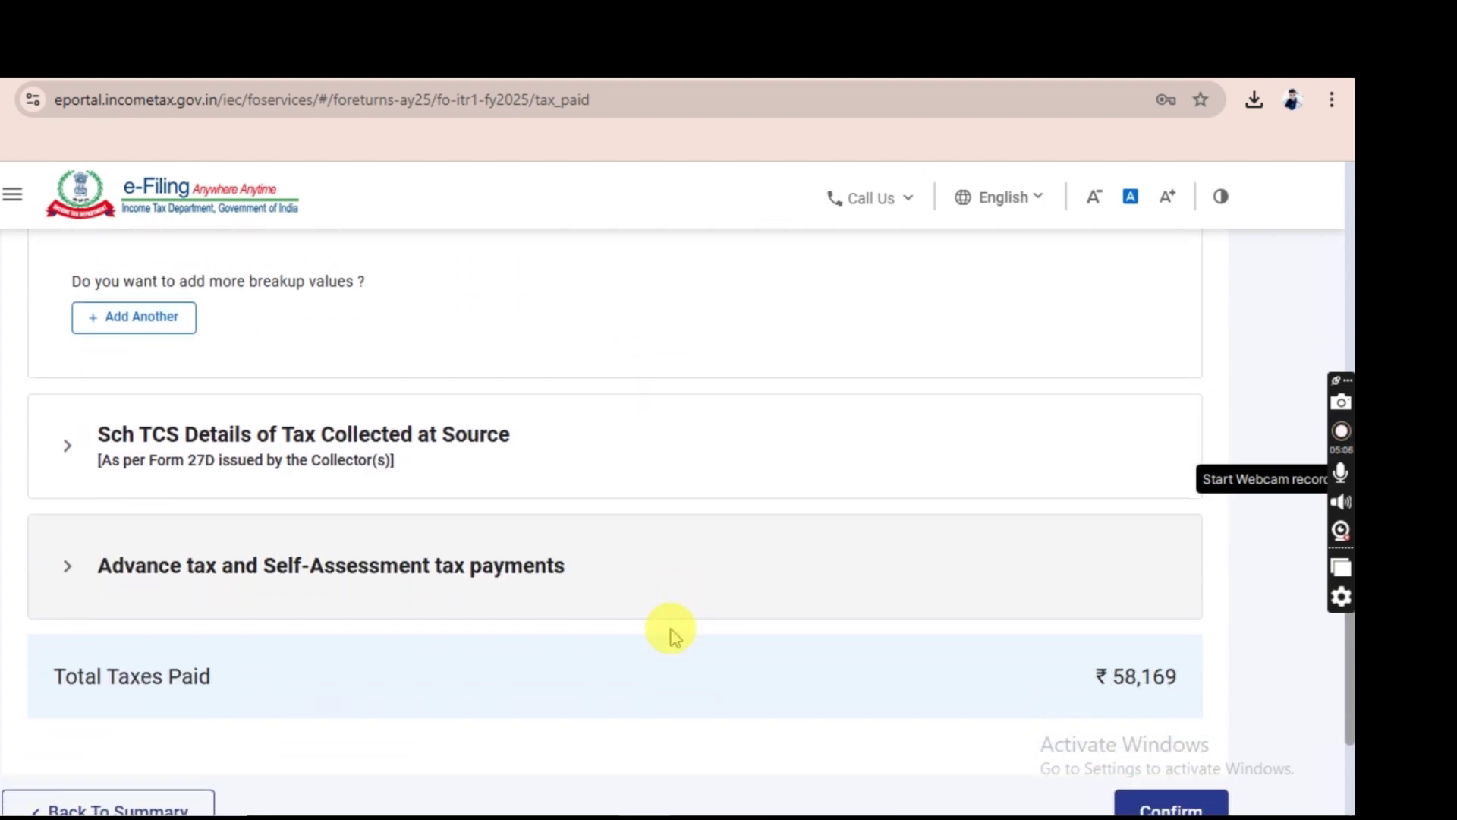
scroll(672, 634, "down", 1)
left_click(586, 498)
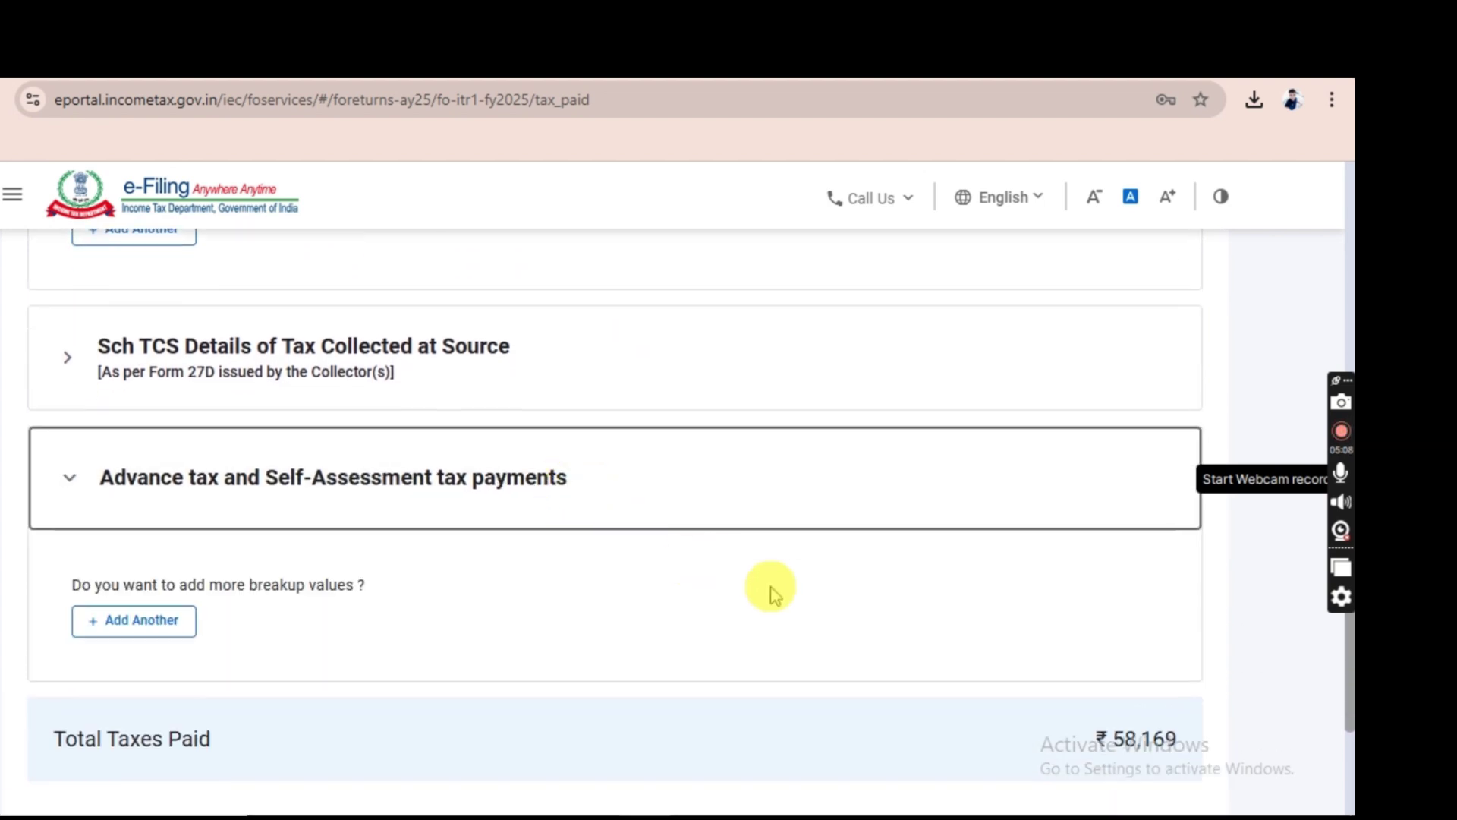
scroll(668, 664, "down", 3)
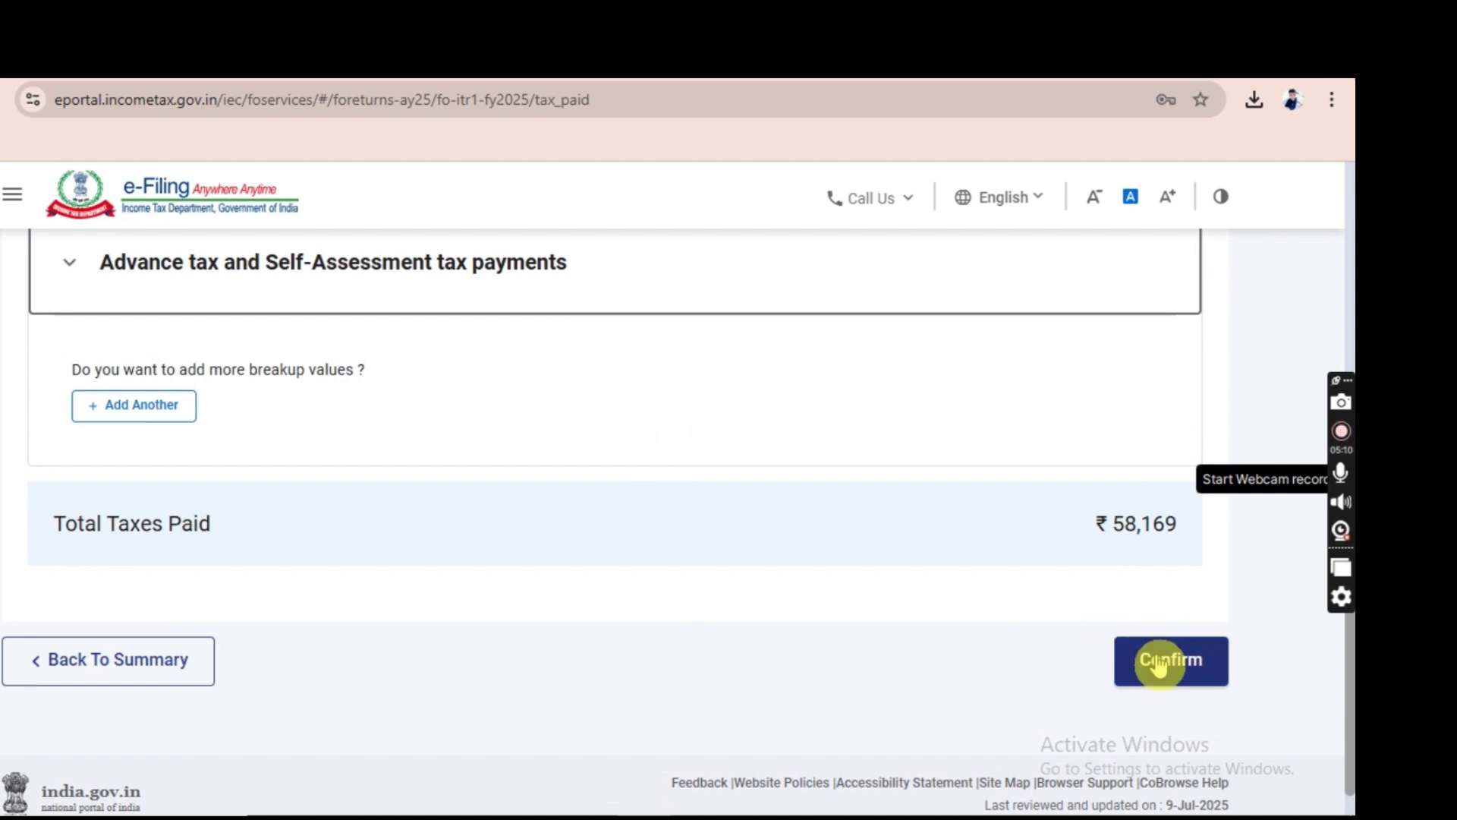
left_click(1159, 662)
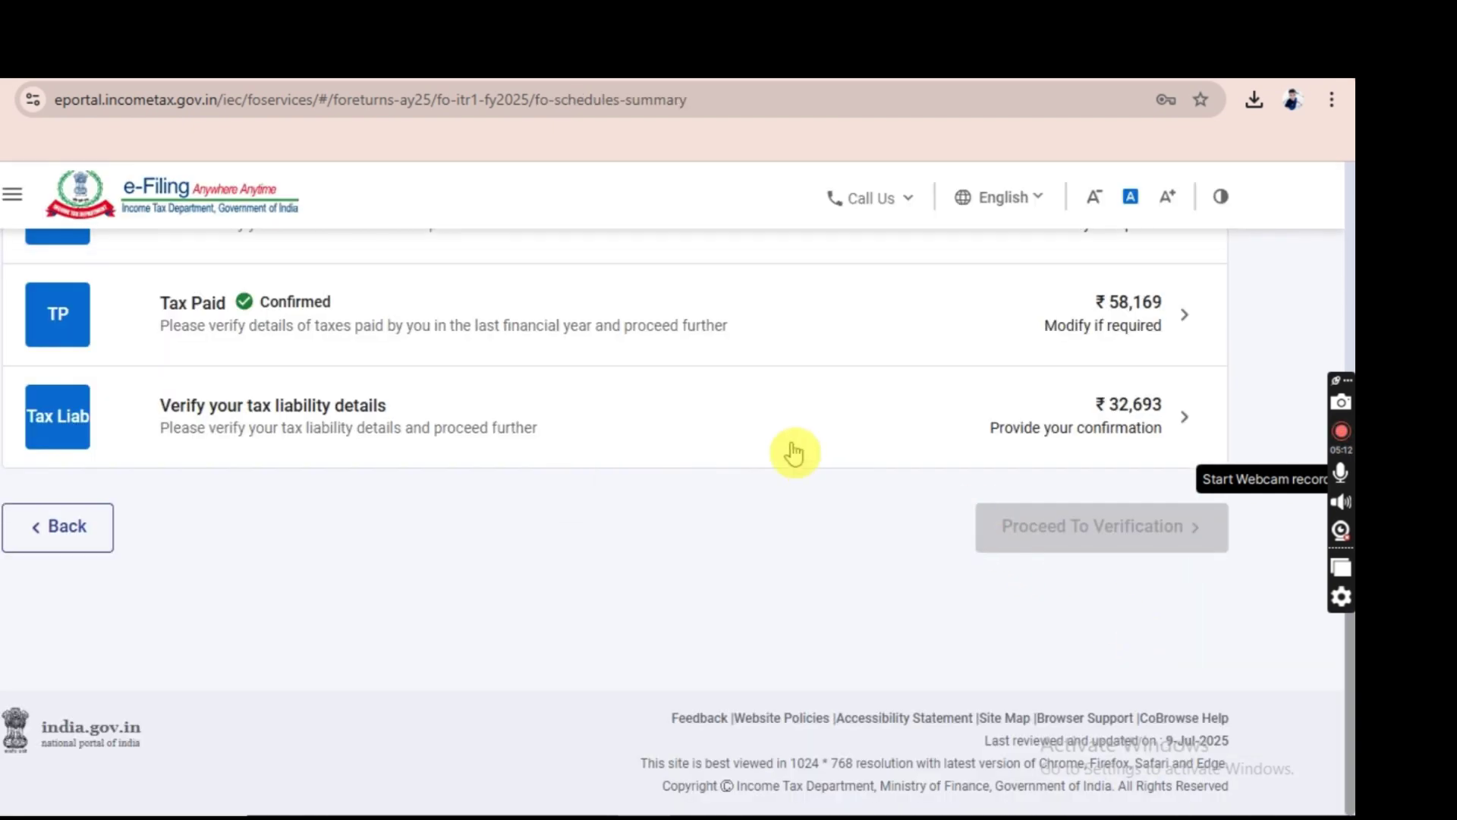
scroll(790, 451, "up", 2)
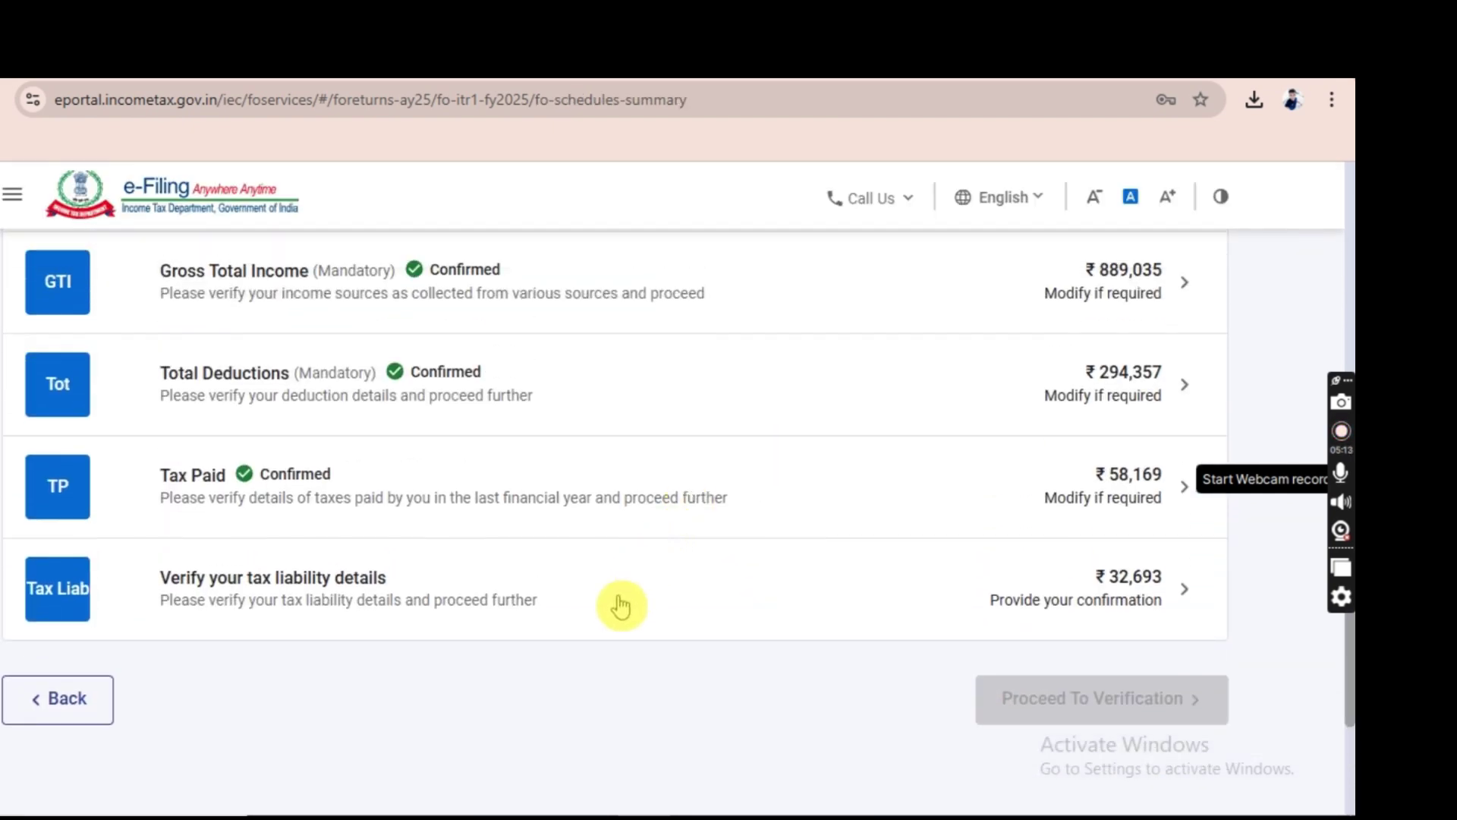
Review the ₹32,693 tax liability details down to the bottom and confirm them.
left_click(621, 606)
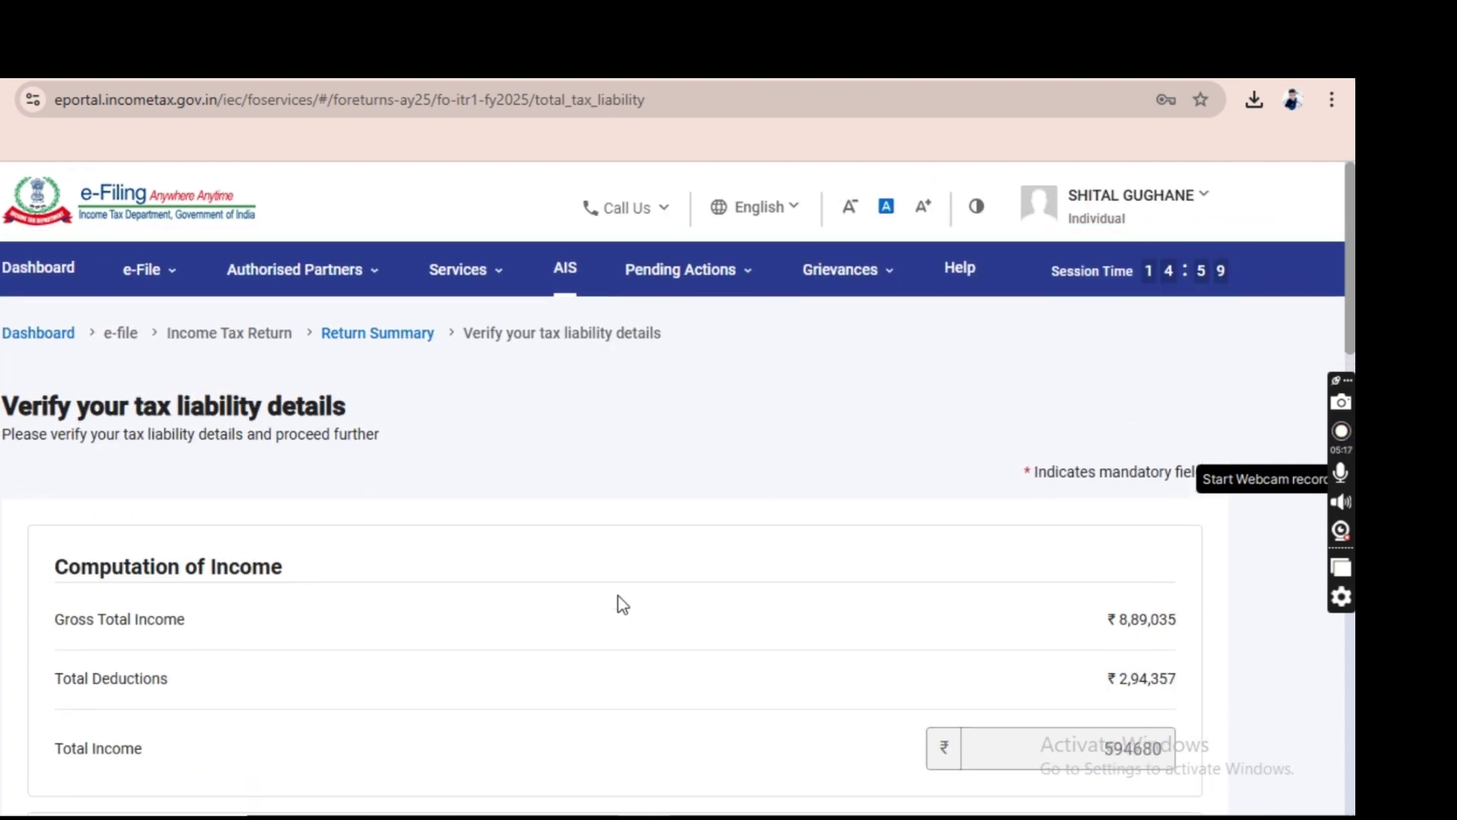
scroll(621, 606, "down", 4)
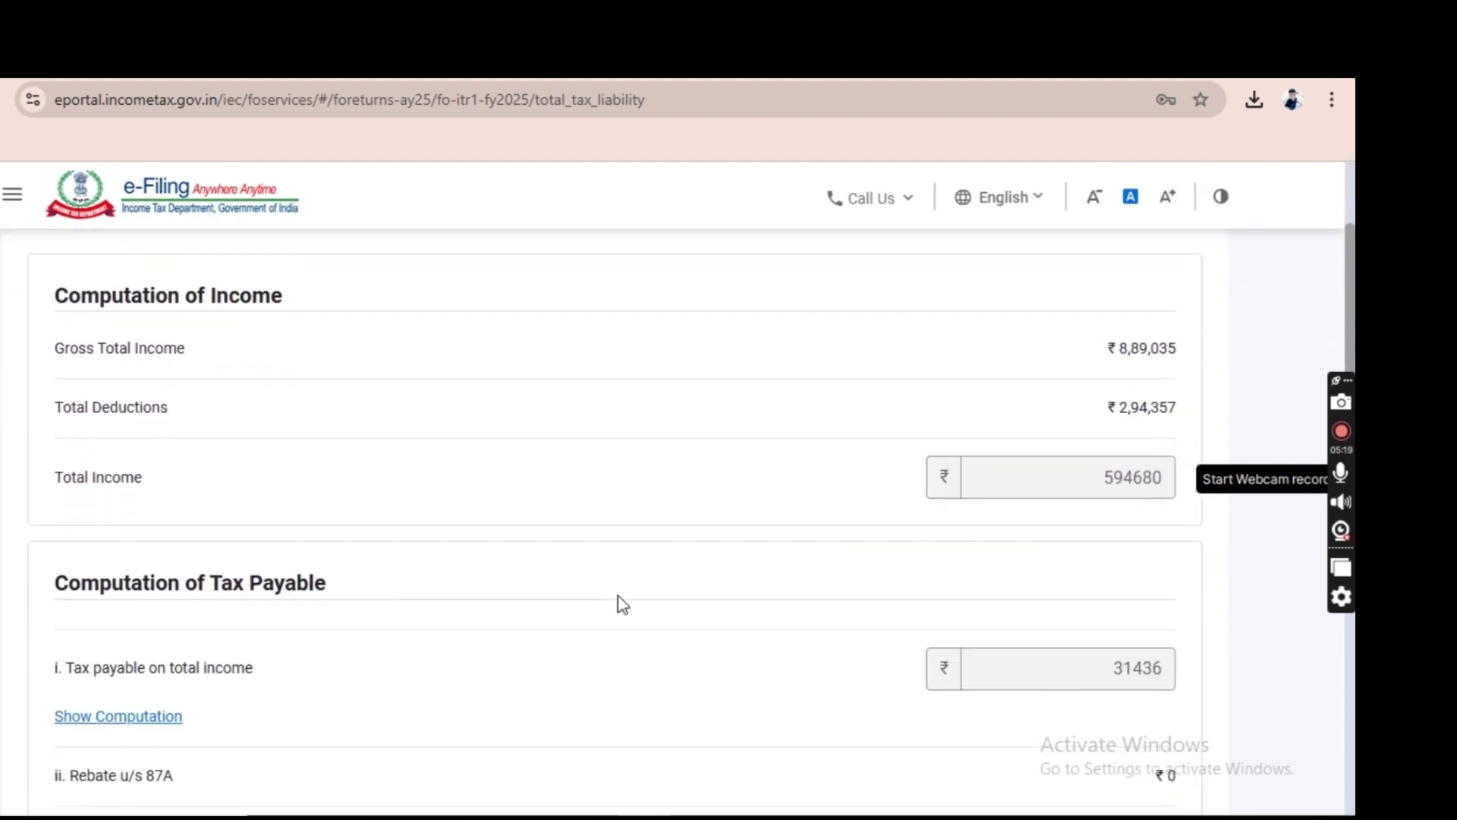
scroll(621, 606, "down", 4)
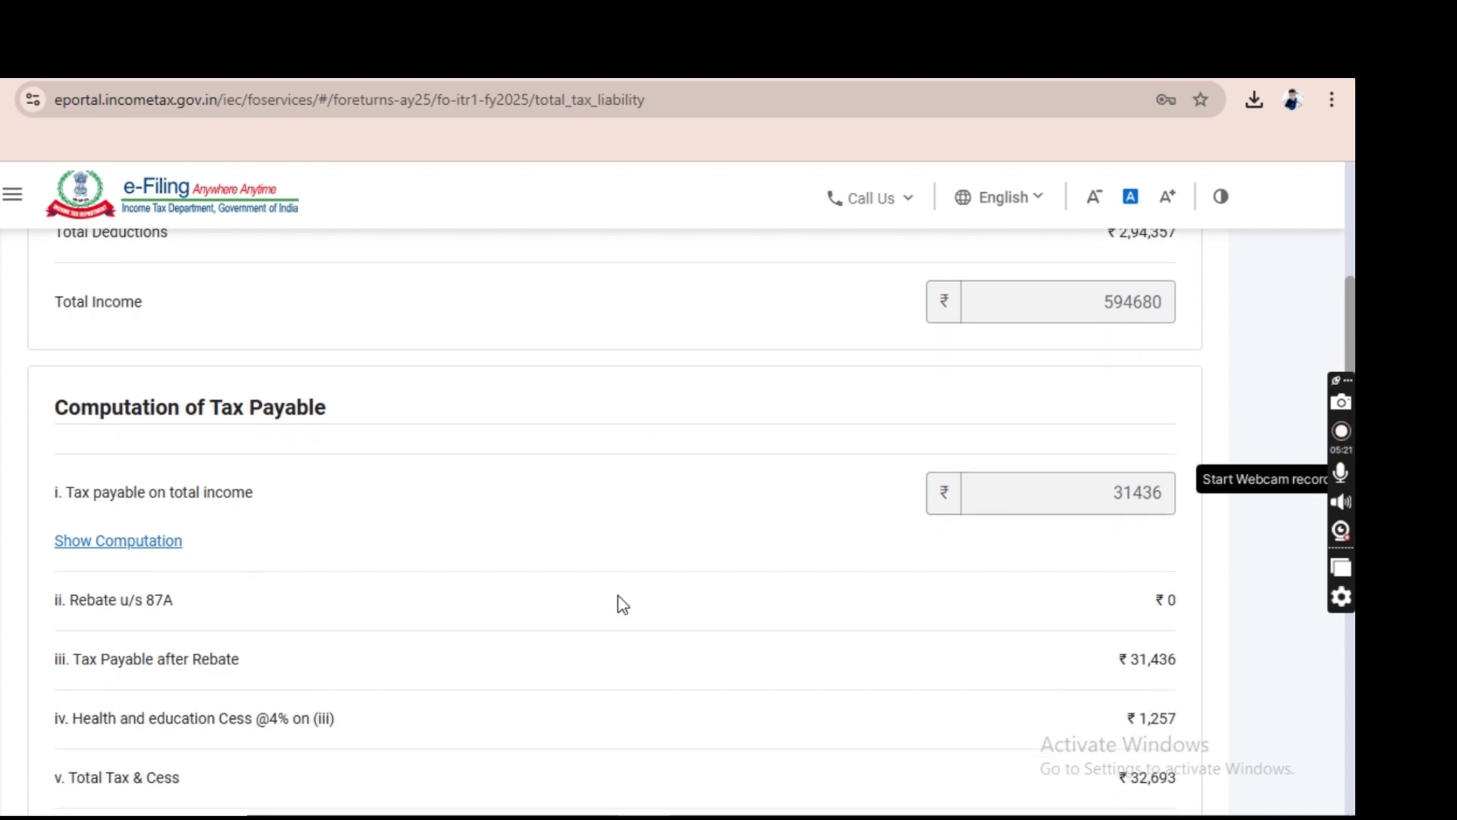
scroll(621, 606, "down", 3)
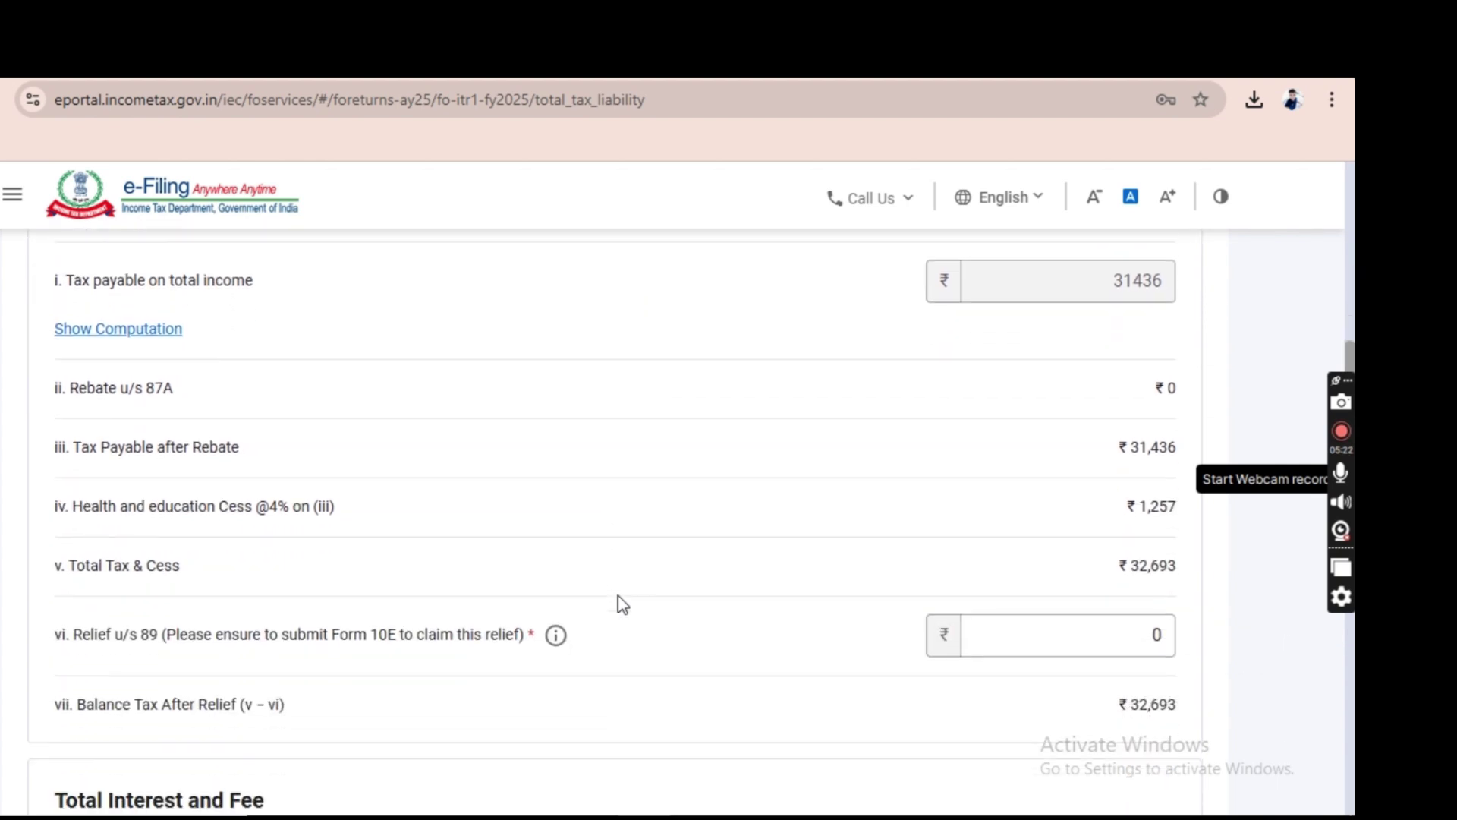
scroll(622, 605, "down", 9)
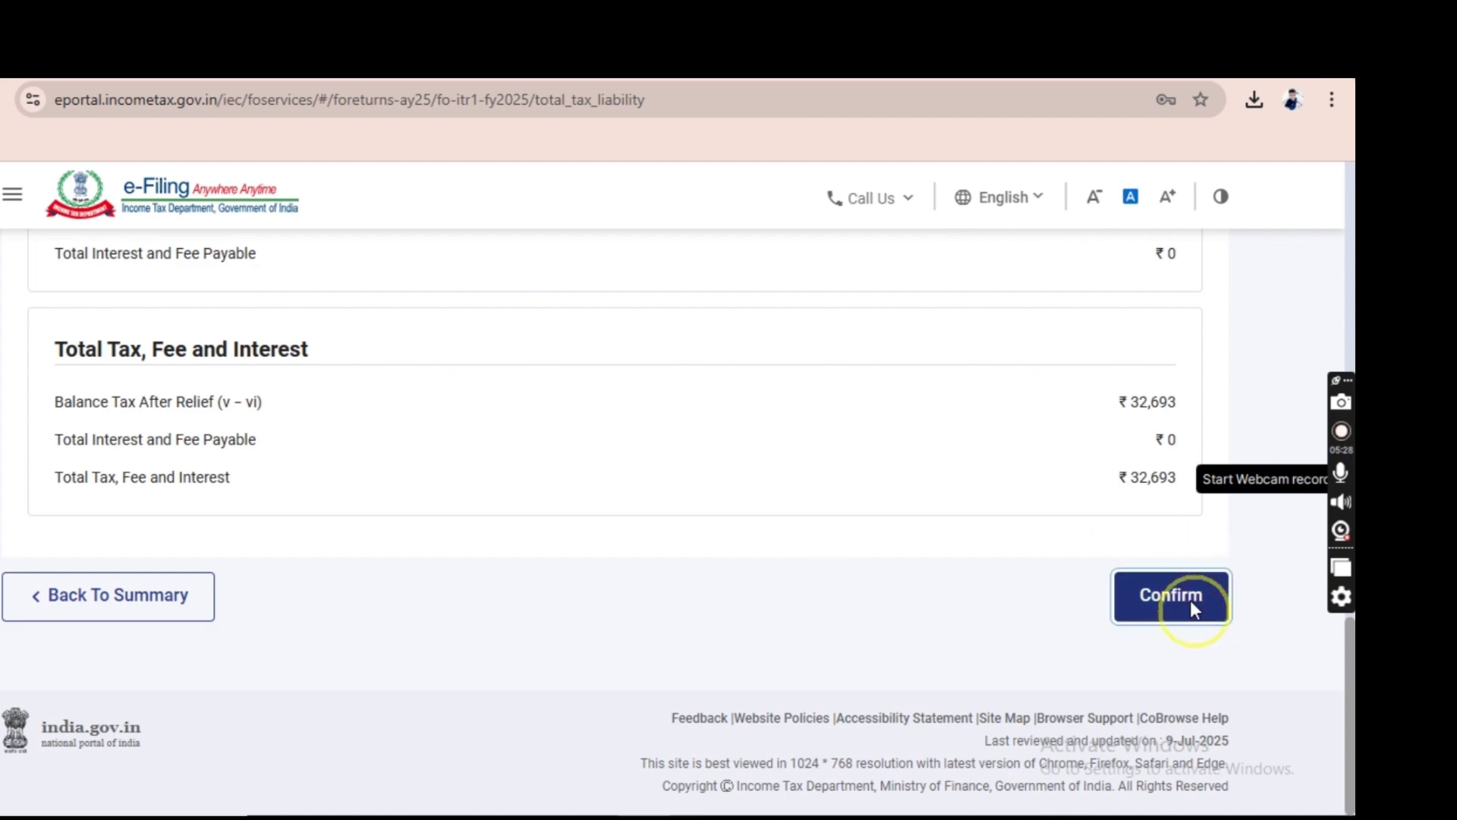
left_click(1190, 600)
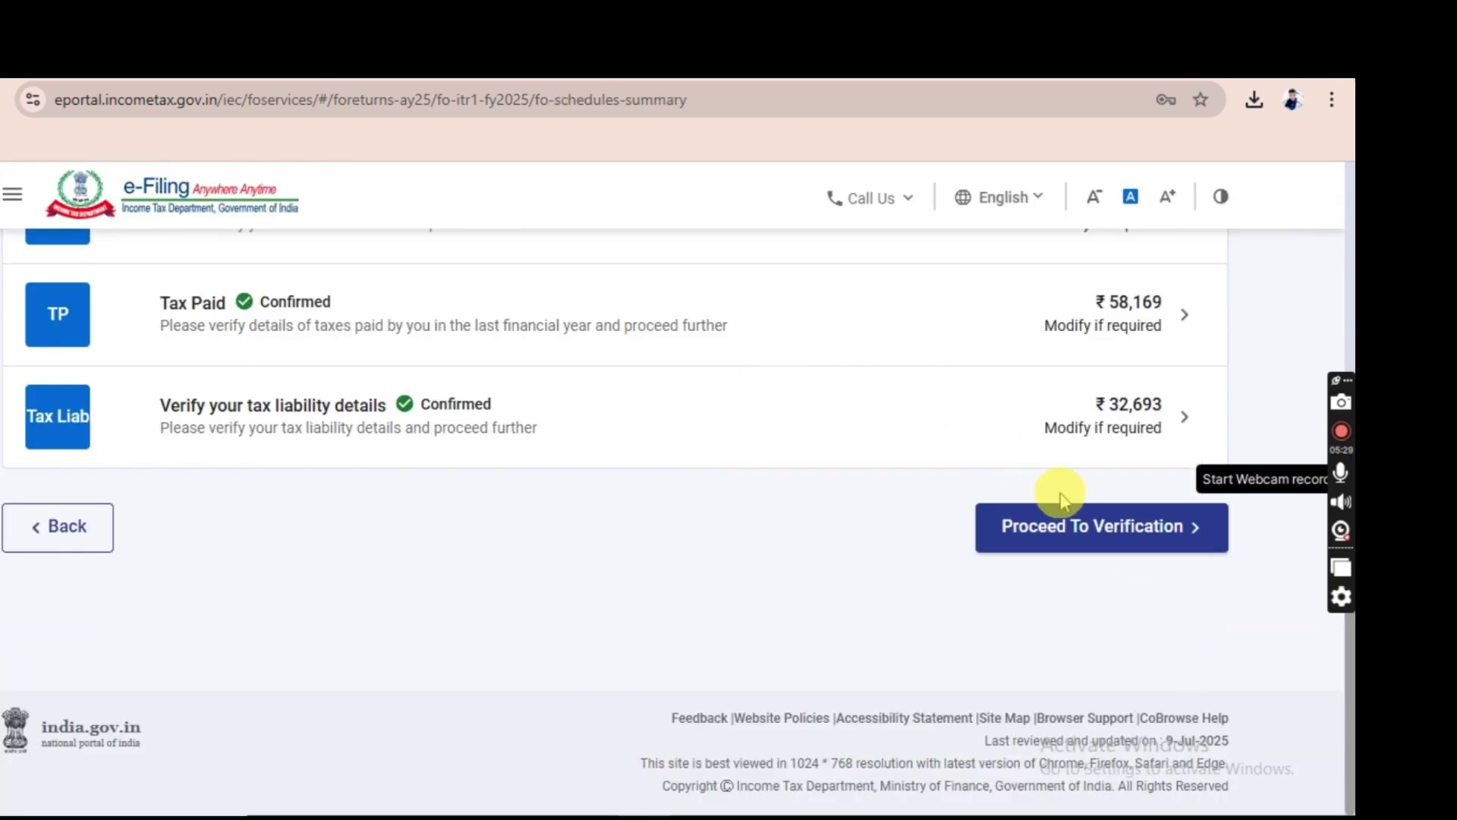
Proceed to verification and read through the Tax Summary Details down to the ₹25,480 refund.
left_click(1036, 524)
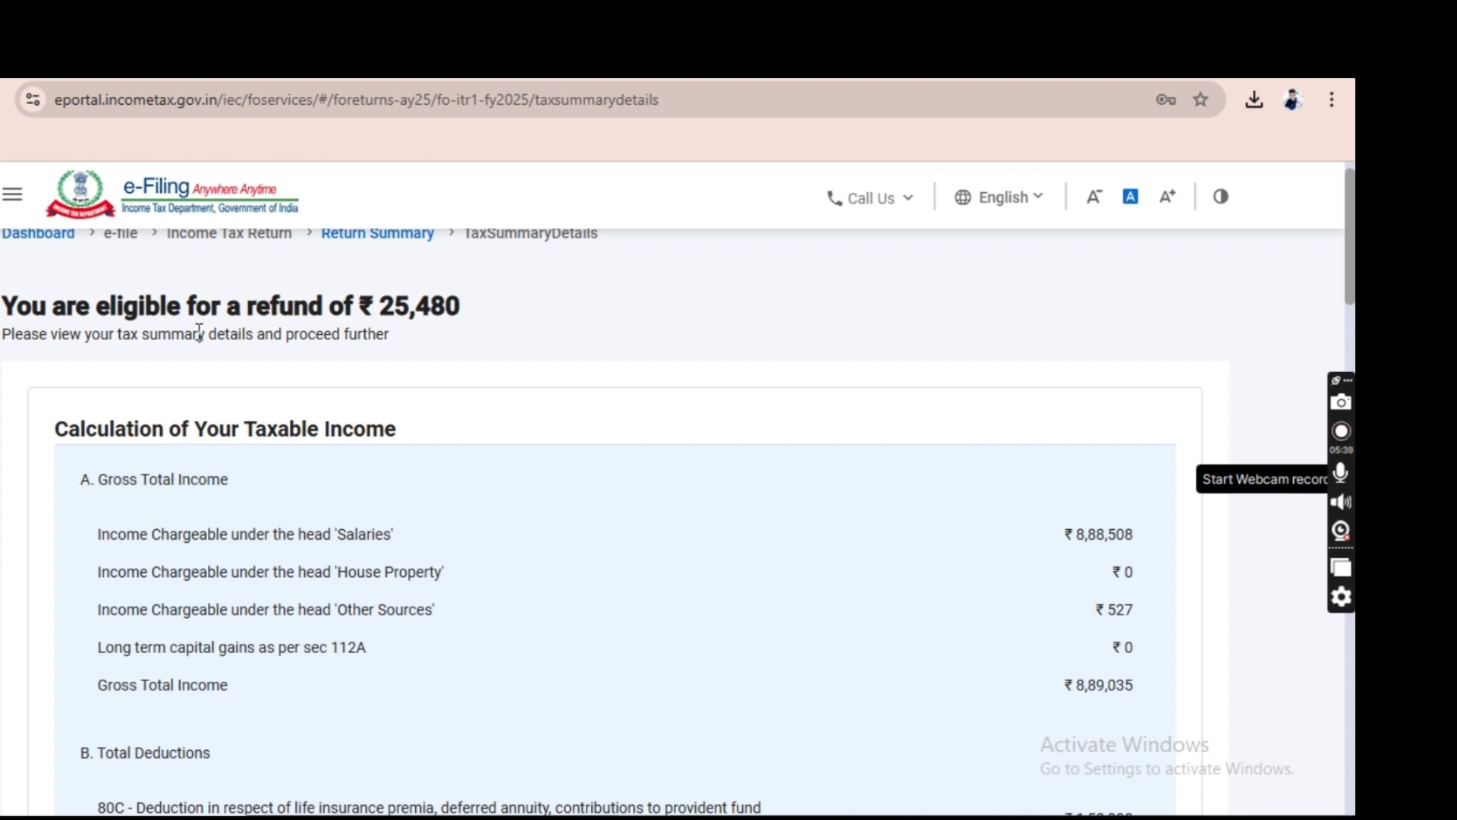
scroll(199, 332, "down", 1)
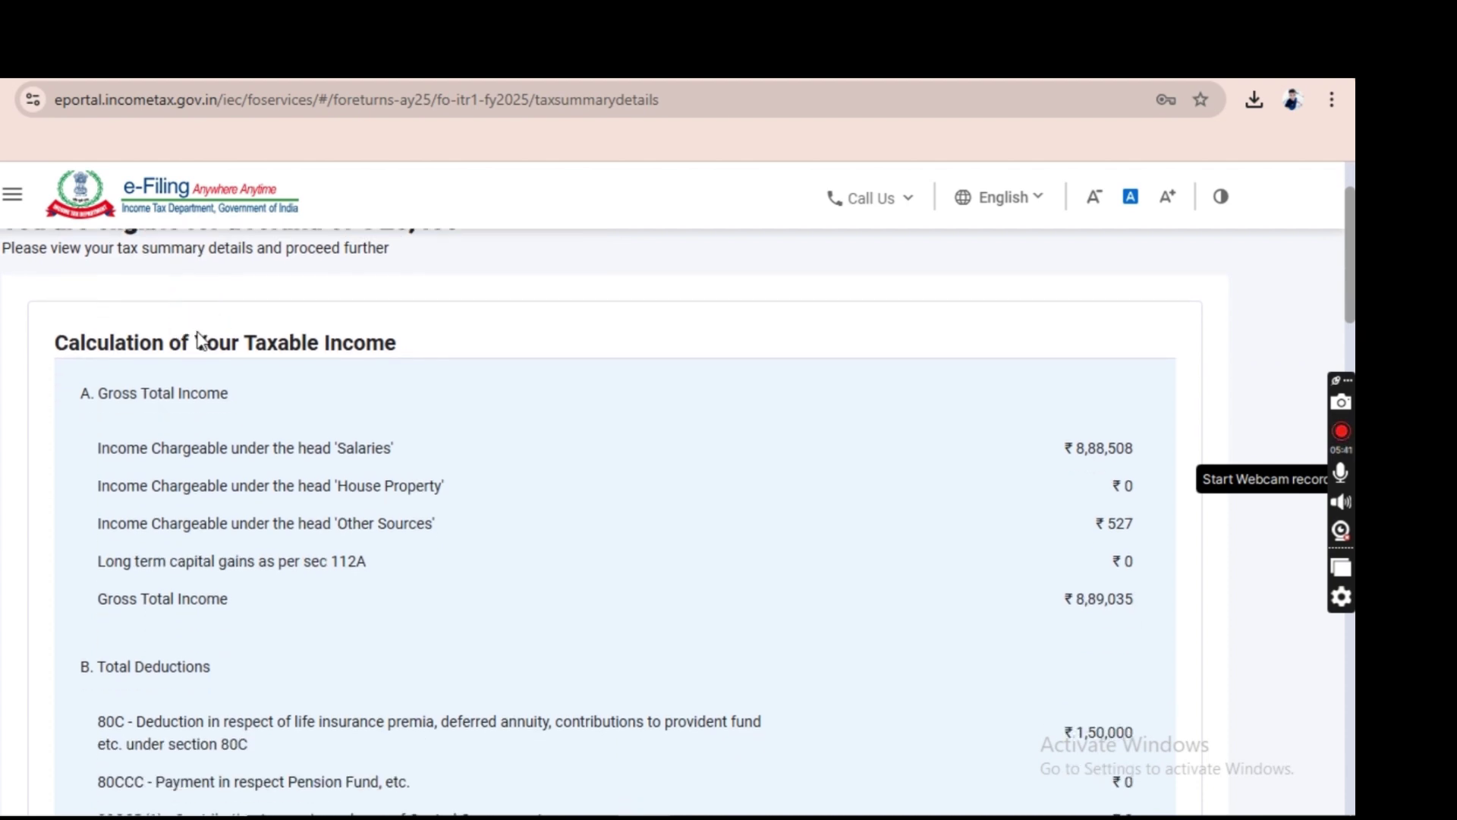
scroll(199, 338, "down", 1)
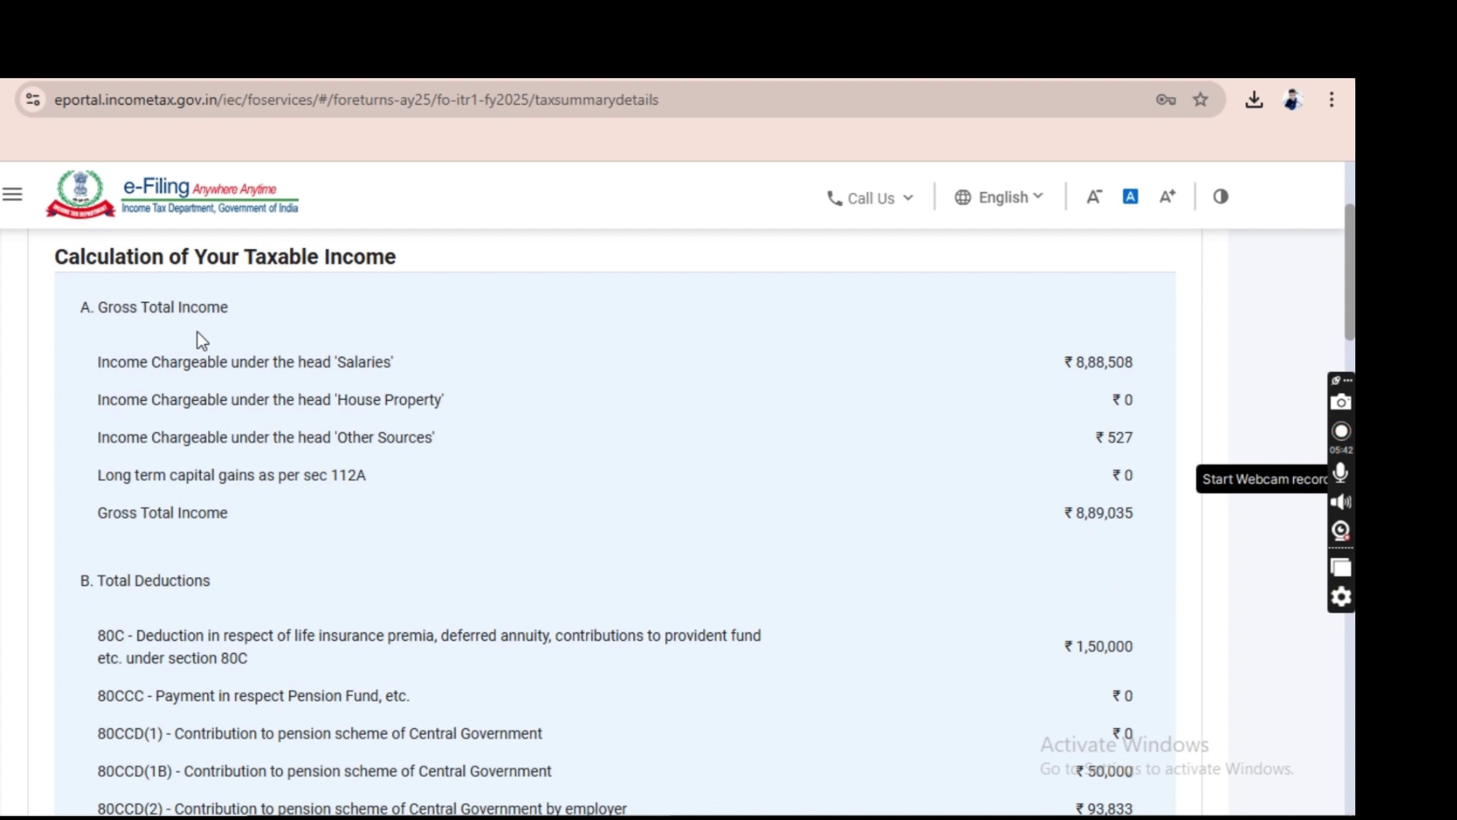
scroll(201, 339, "down", 1)
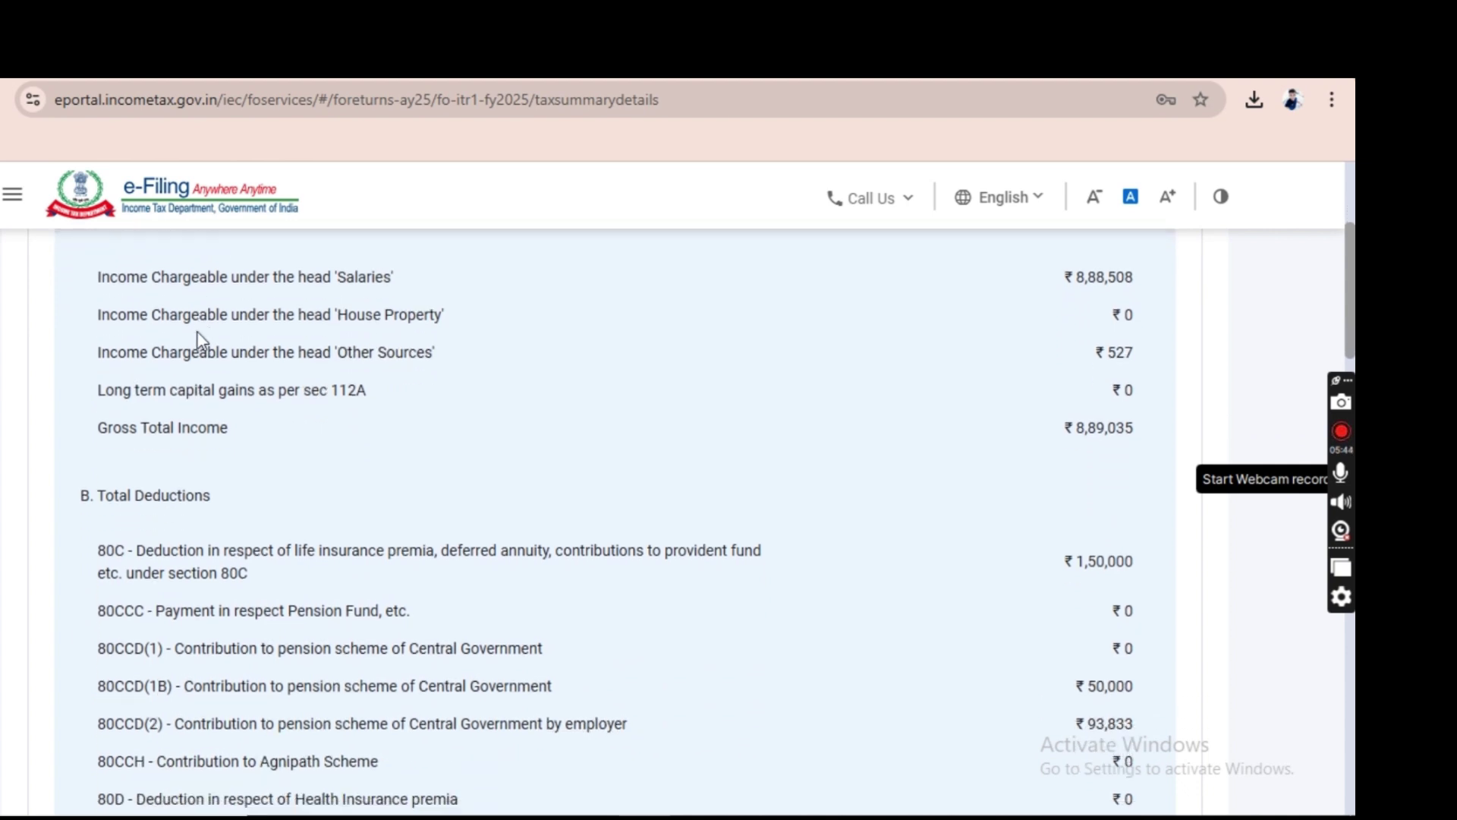
scroll(201, 339, "down", 2)
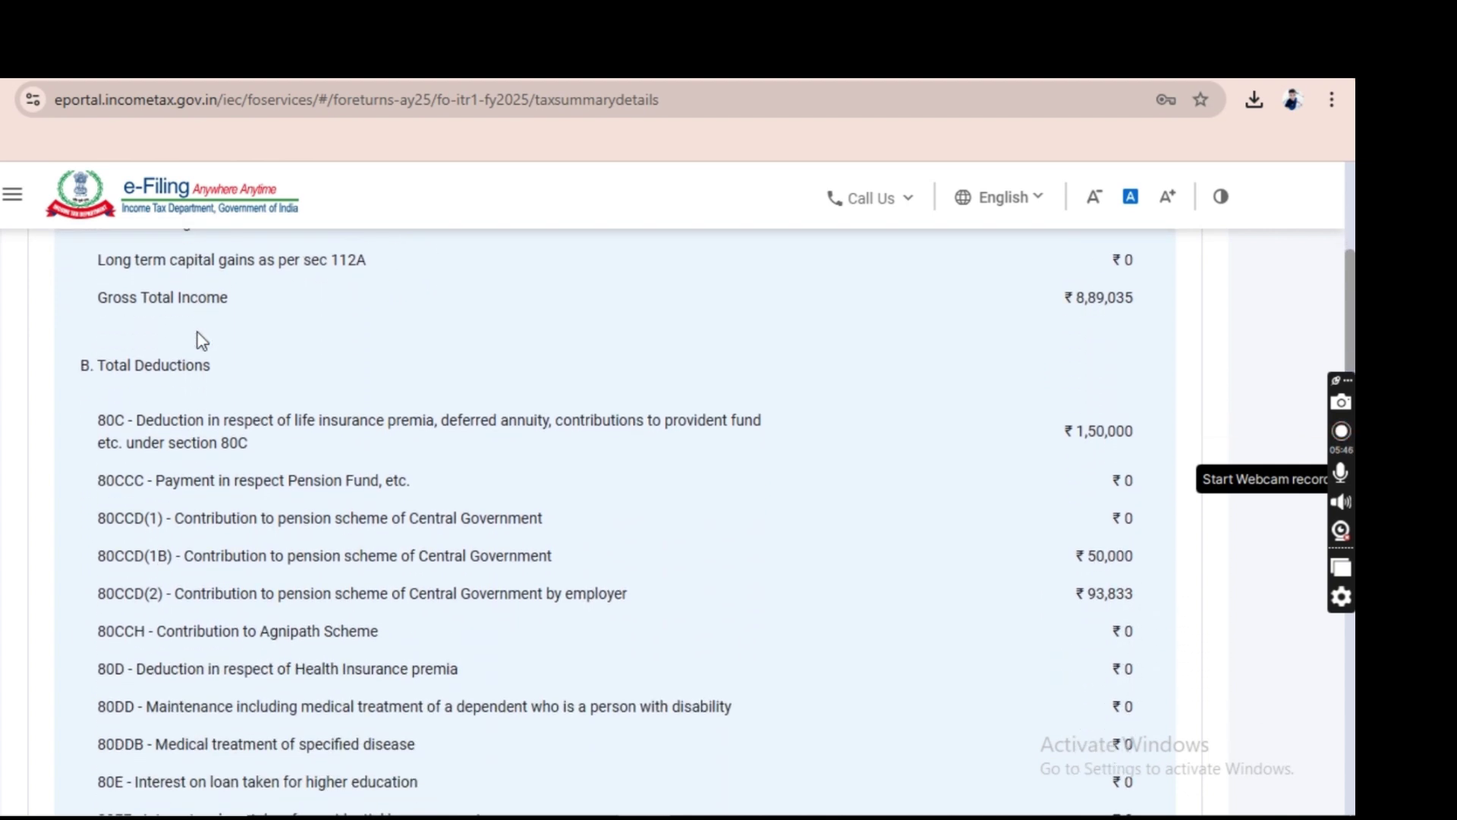
scroll(201, 339, "down", 1)
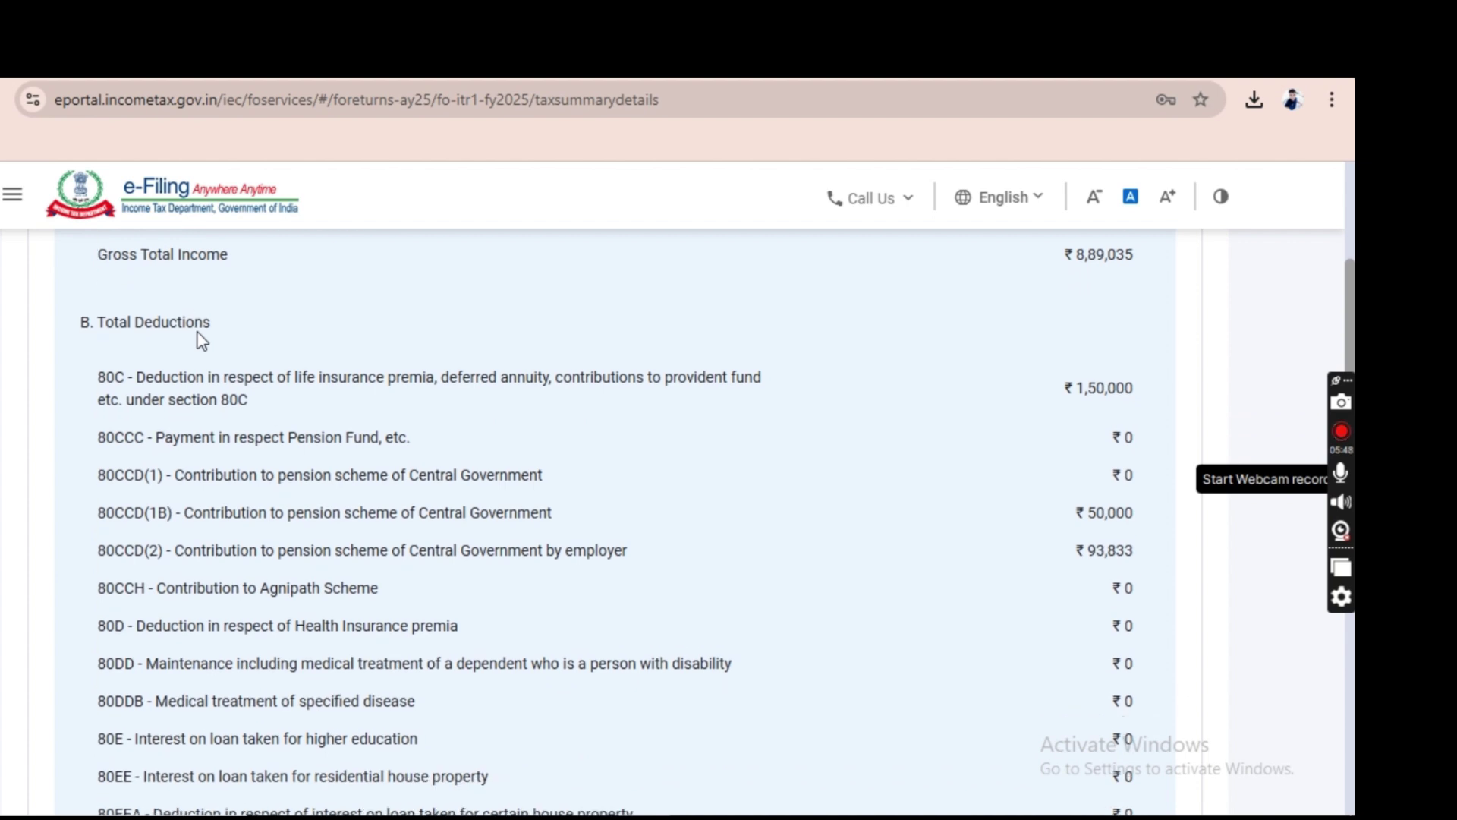
scroll(201, 340, "down", 1)
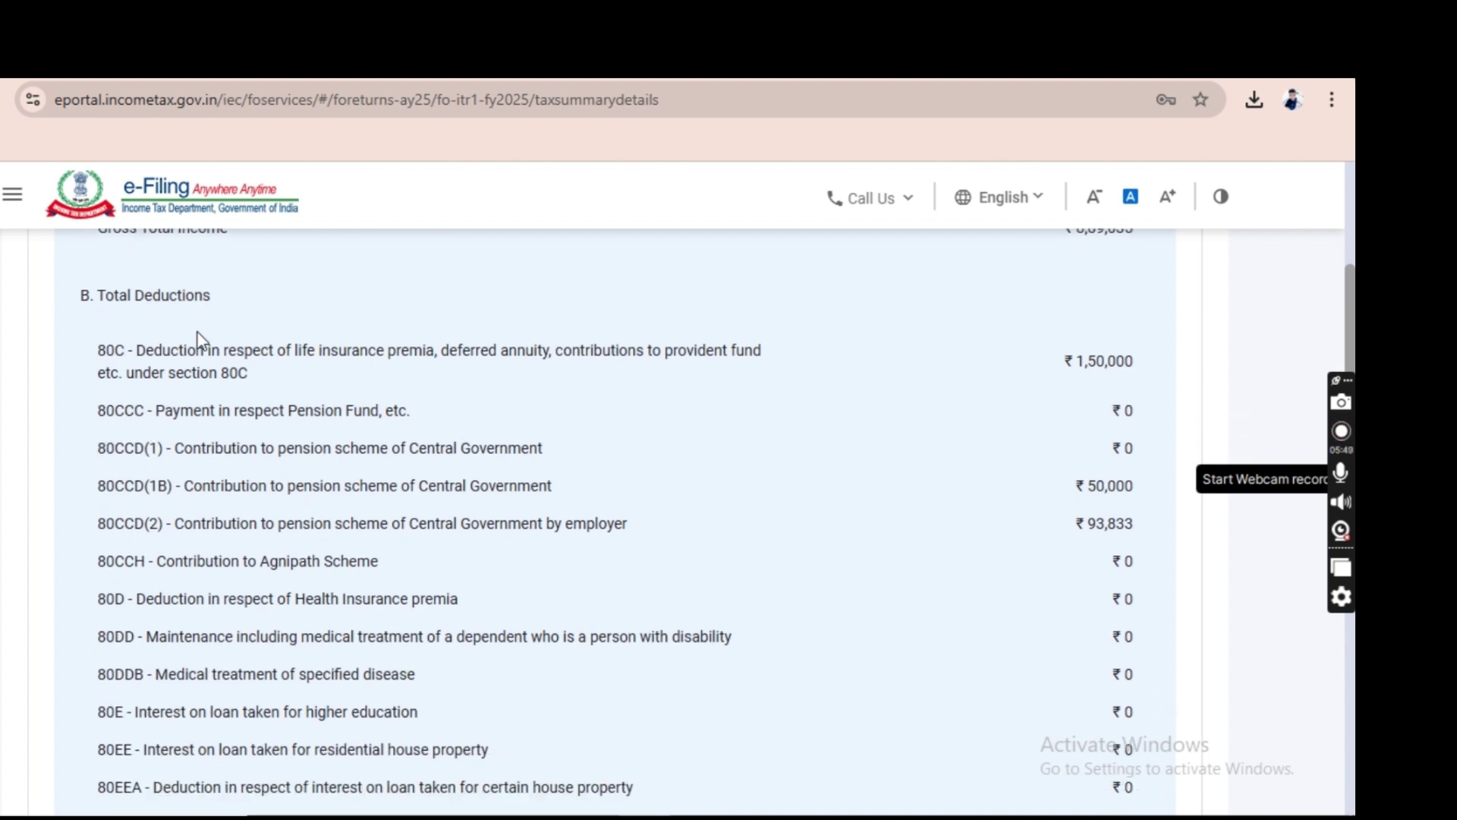
scroll(201, 339, "down", 2)
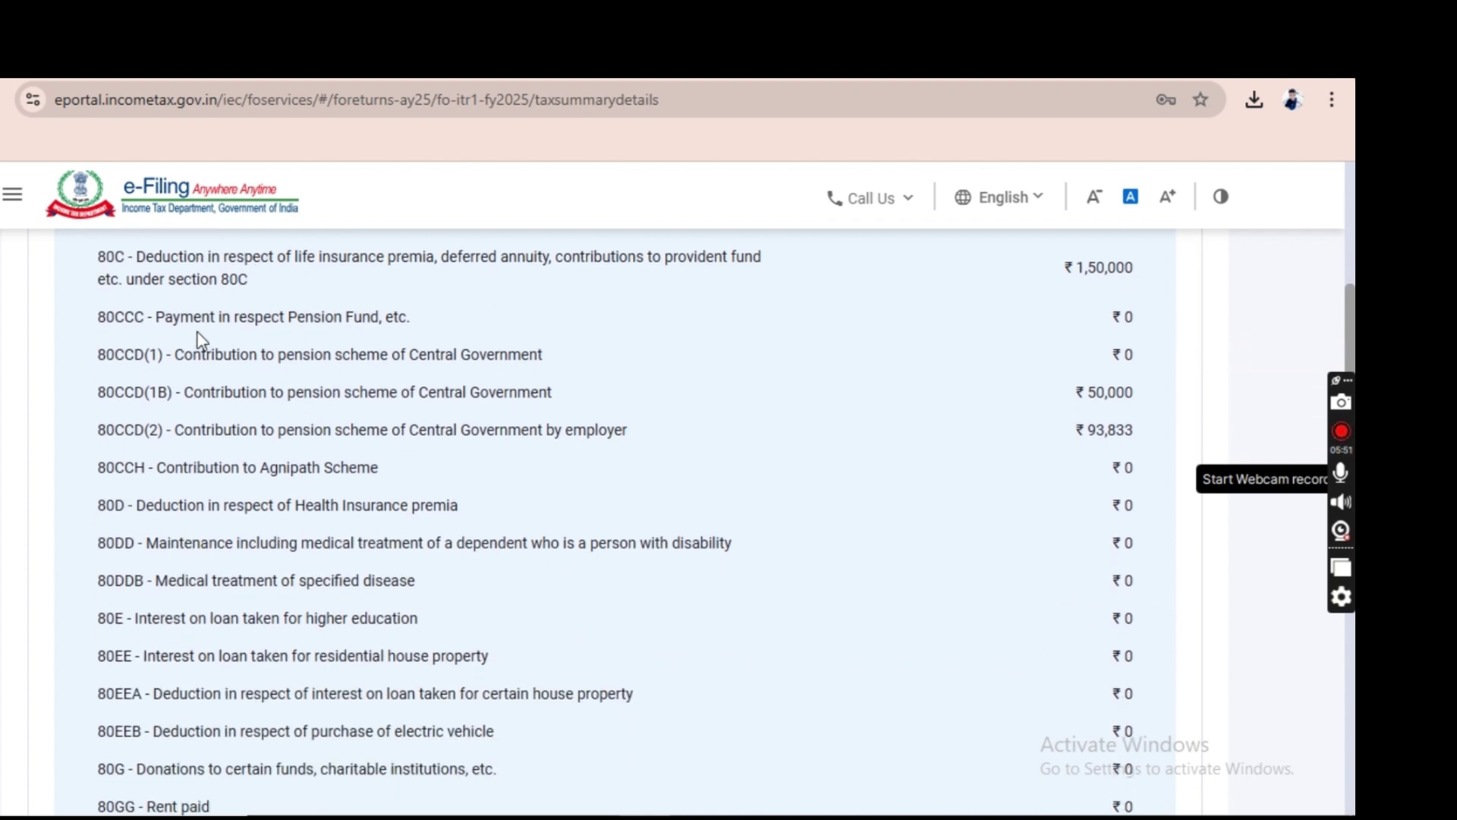
scroll(201, 339, "down", 2)
scroll(201, 339, "down", 7)
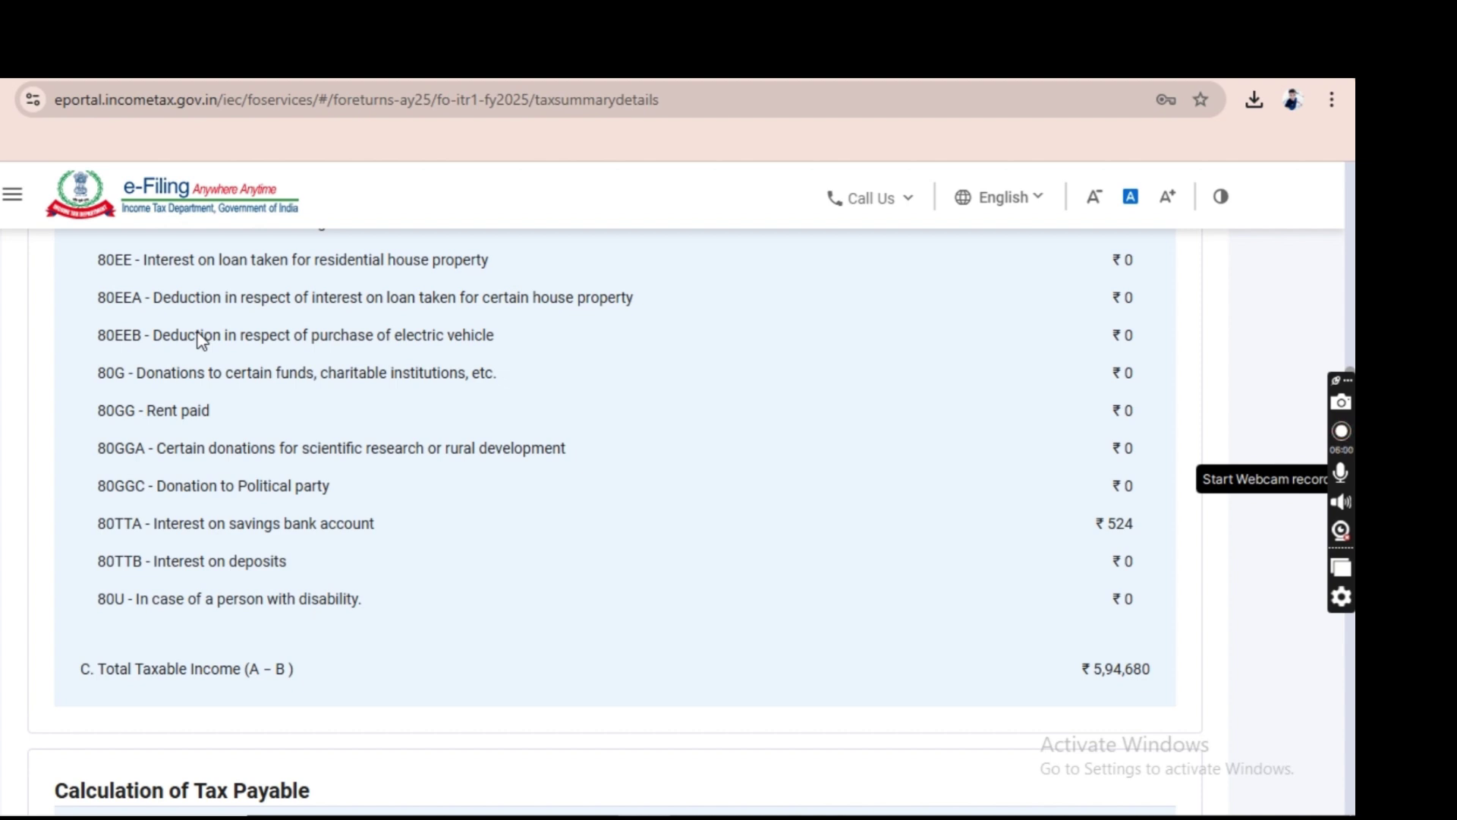
scroll(201, 339, "down", 5)
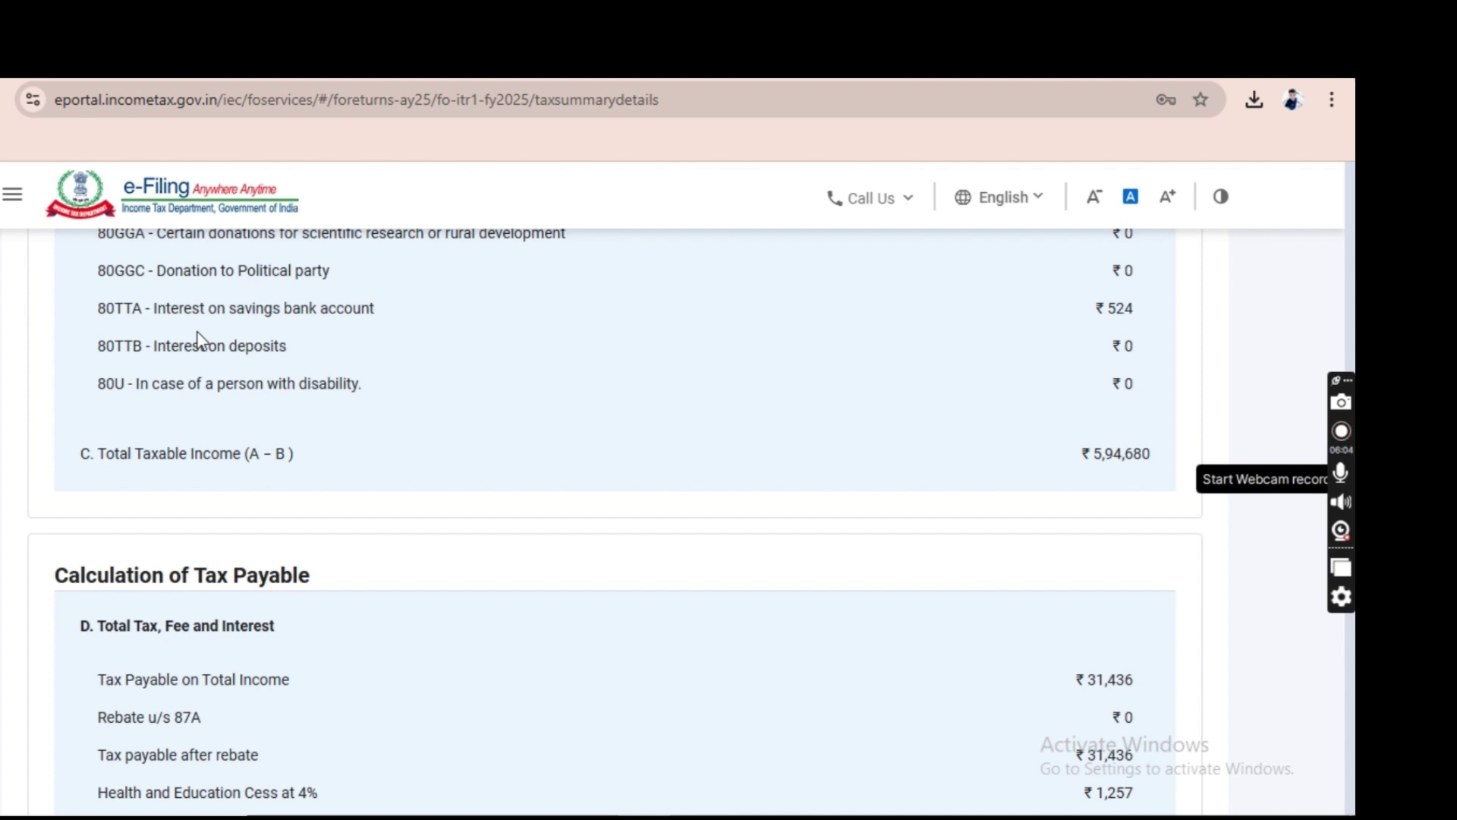
scroll(200, 339, "down", 2)
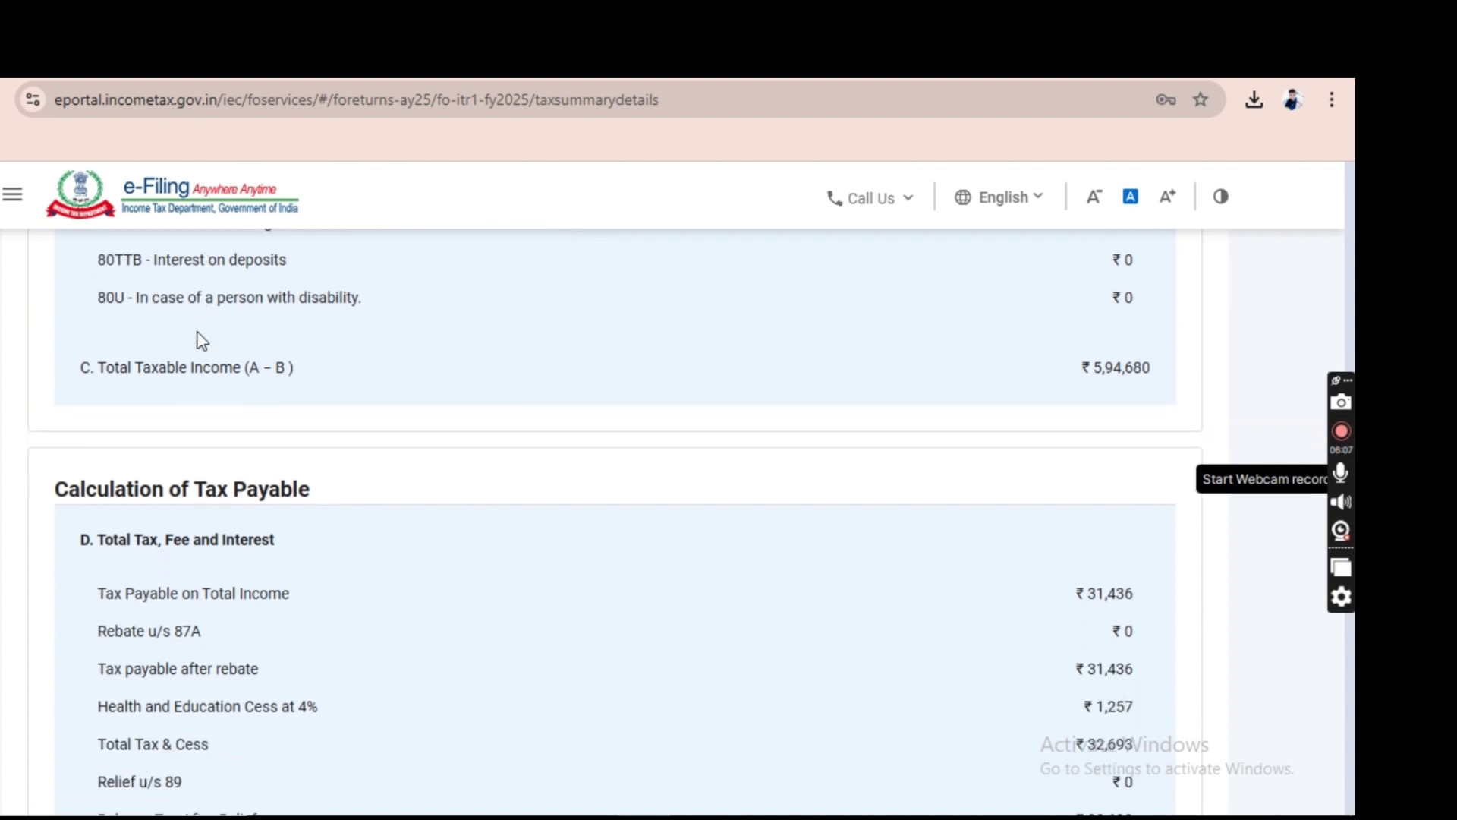
scroll(201, 340, "down", 7)
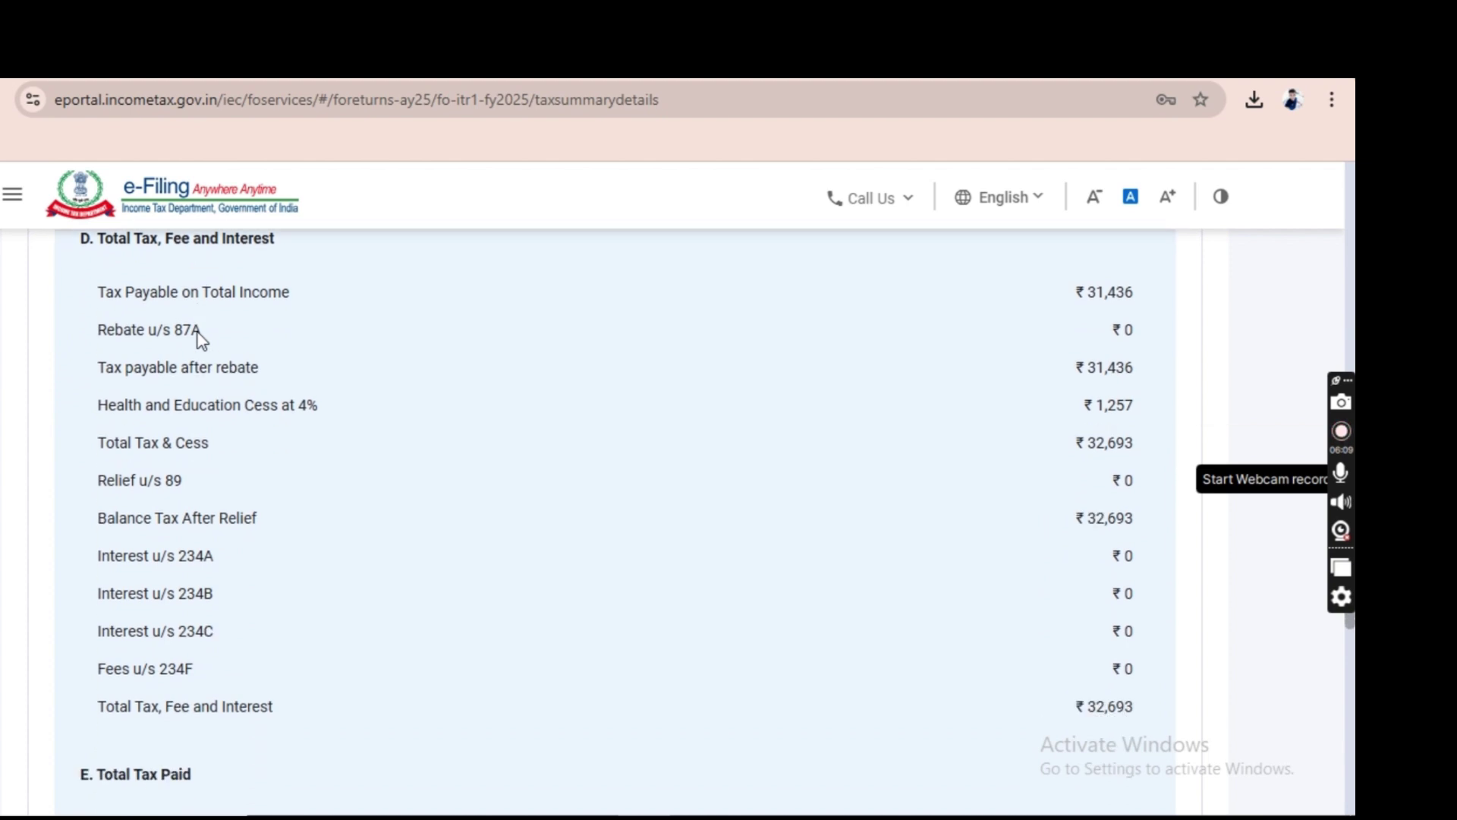
scroll(201, 339, "down", 7)
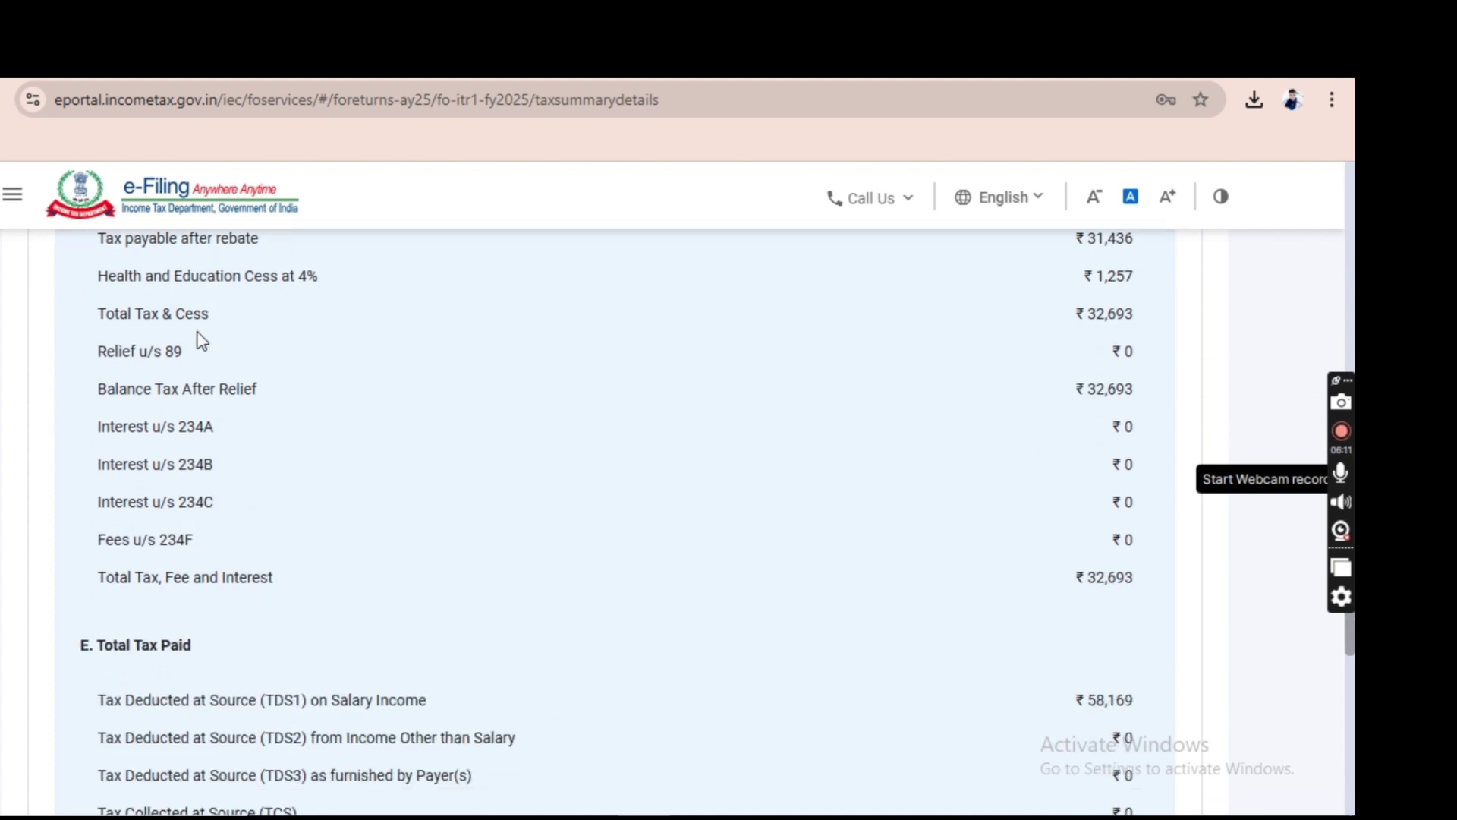
scroll(201, 339, "down", 4)
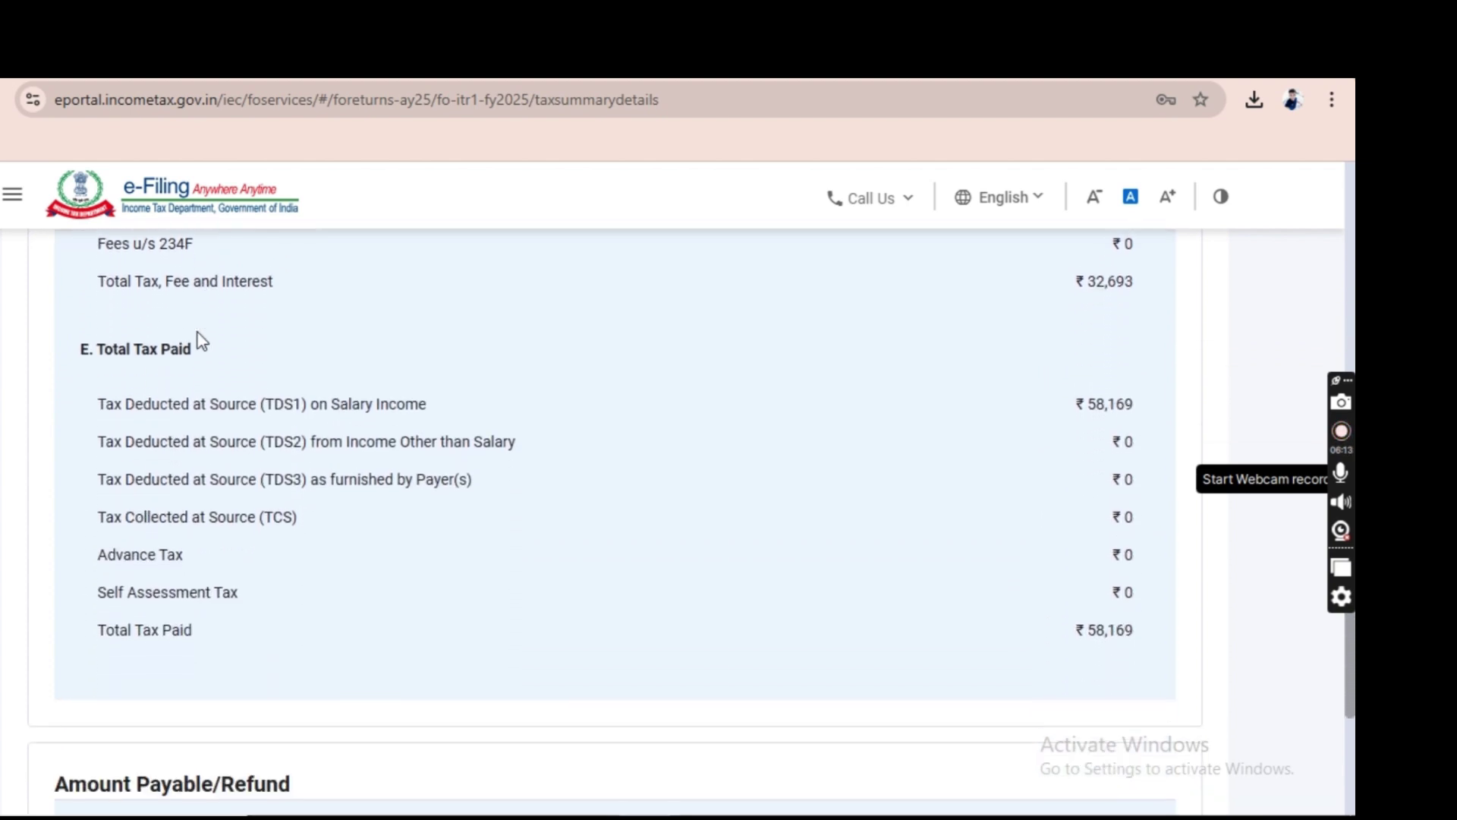
scroll(201, 340, "down", 6)
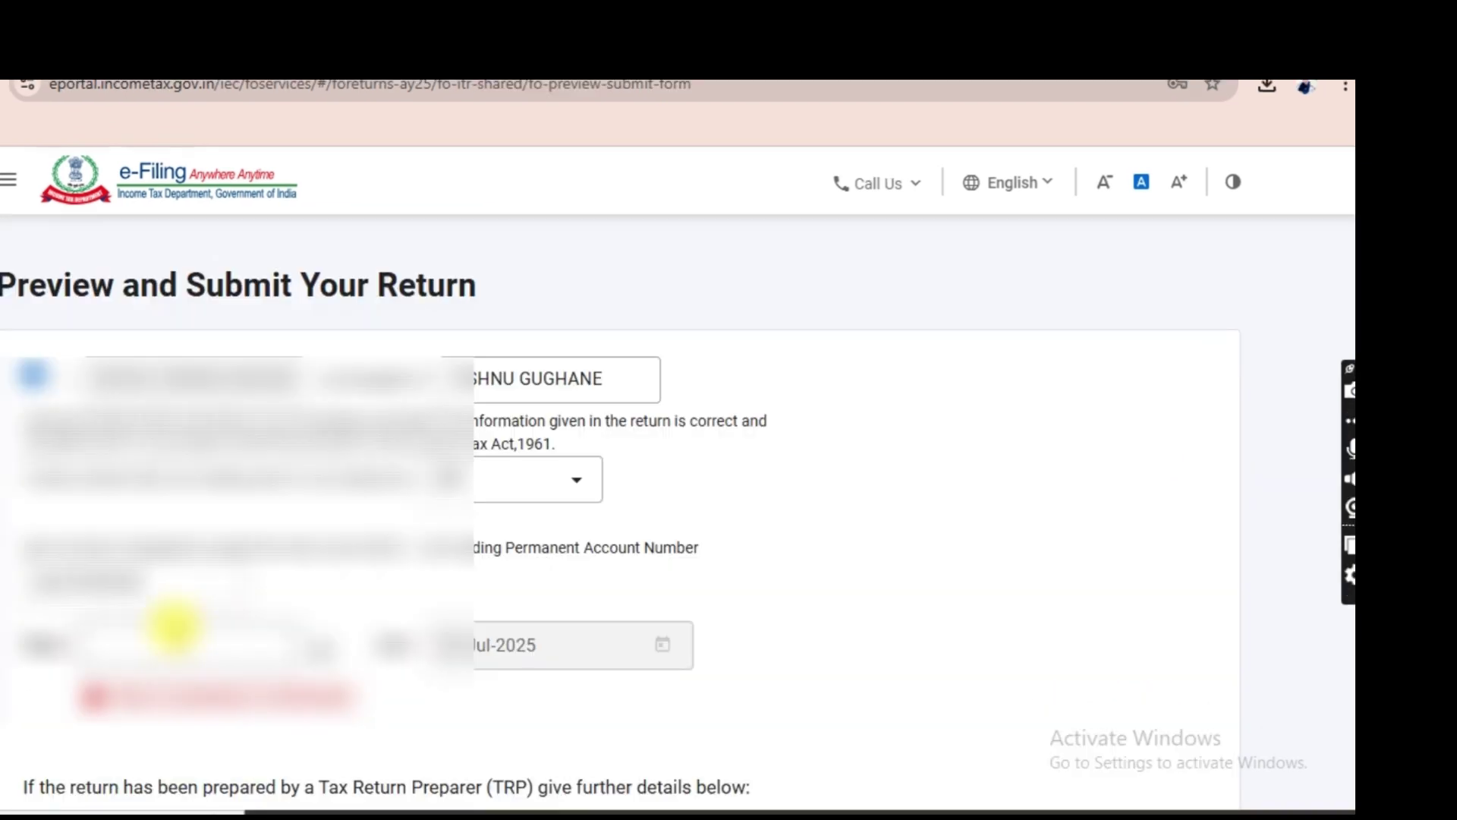
Fill in the declaration's place field and send the return for validation.
left_click(183, 651)
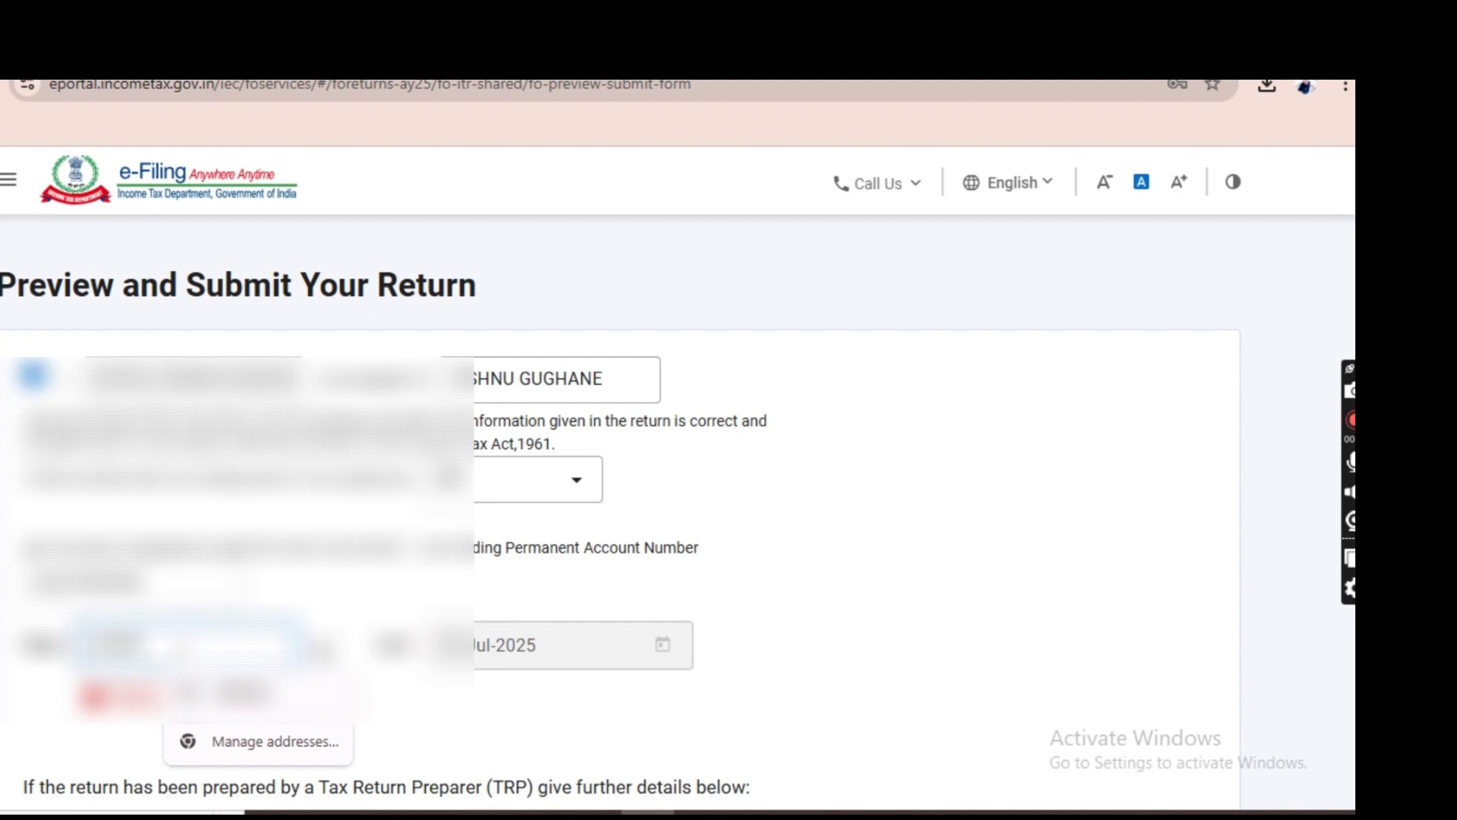
left_click(956, 612)
scroll(1204, 657, "down", 1)
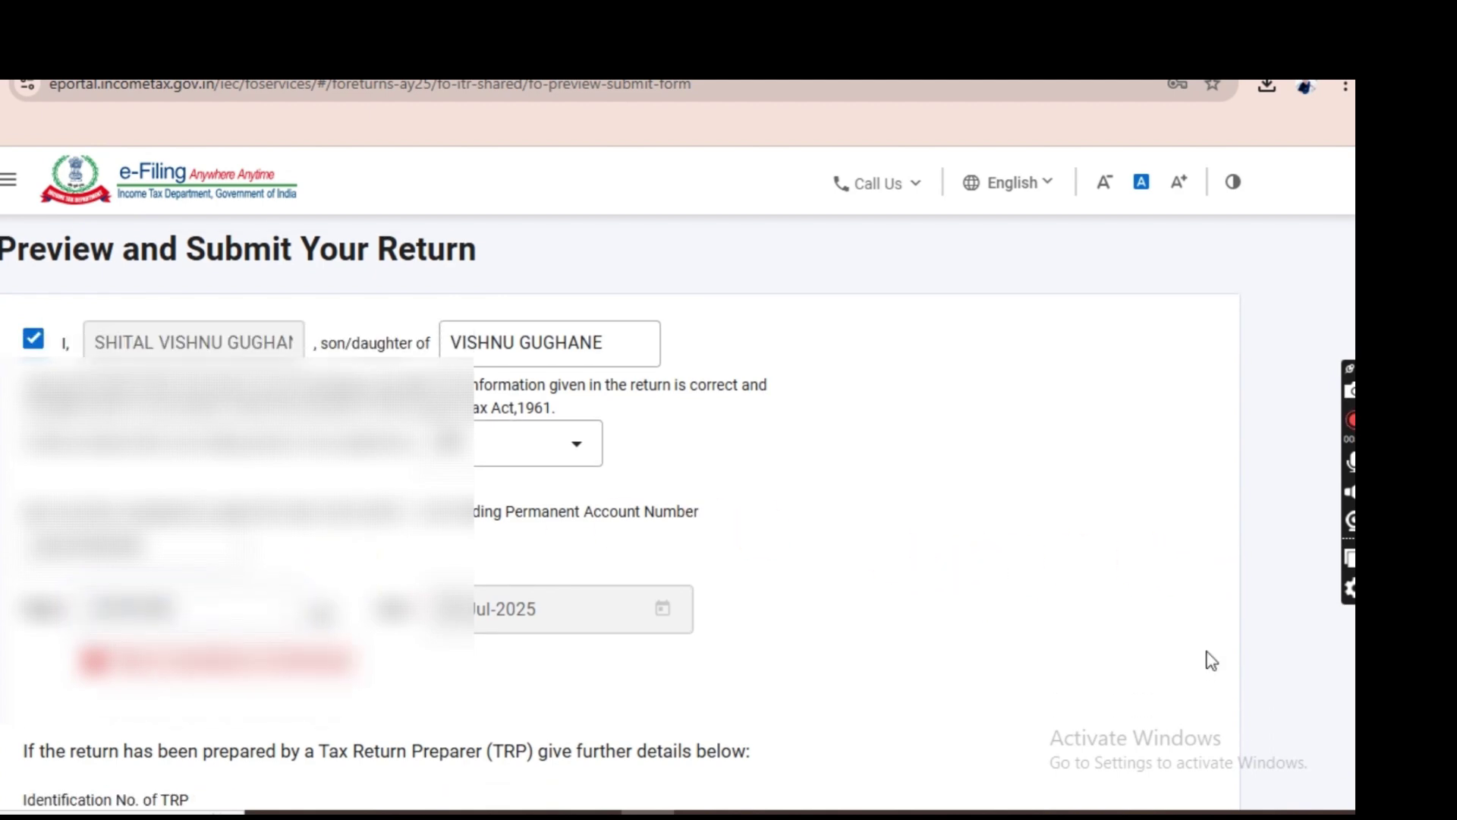
scroll(1212, 659, "down", 6)
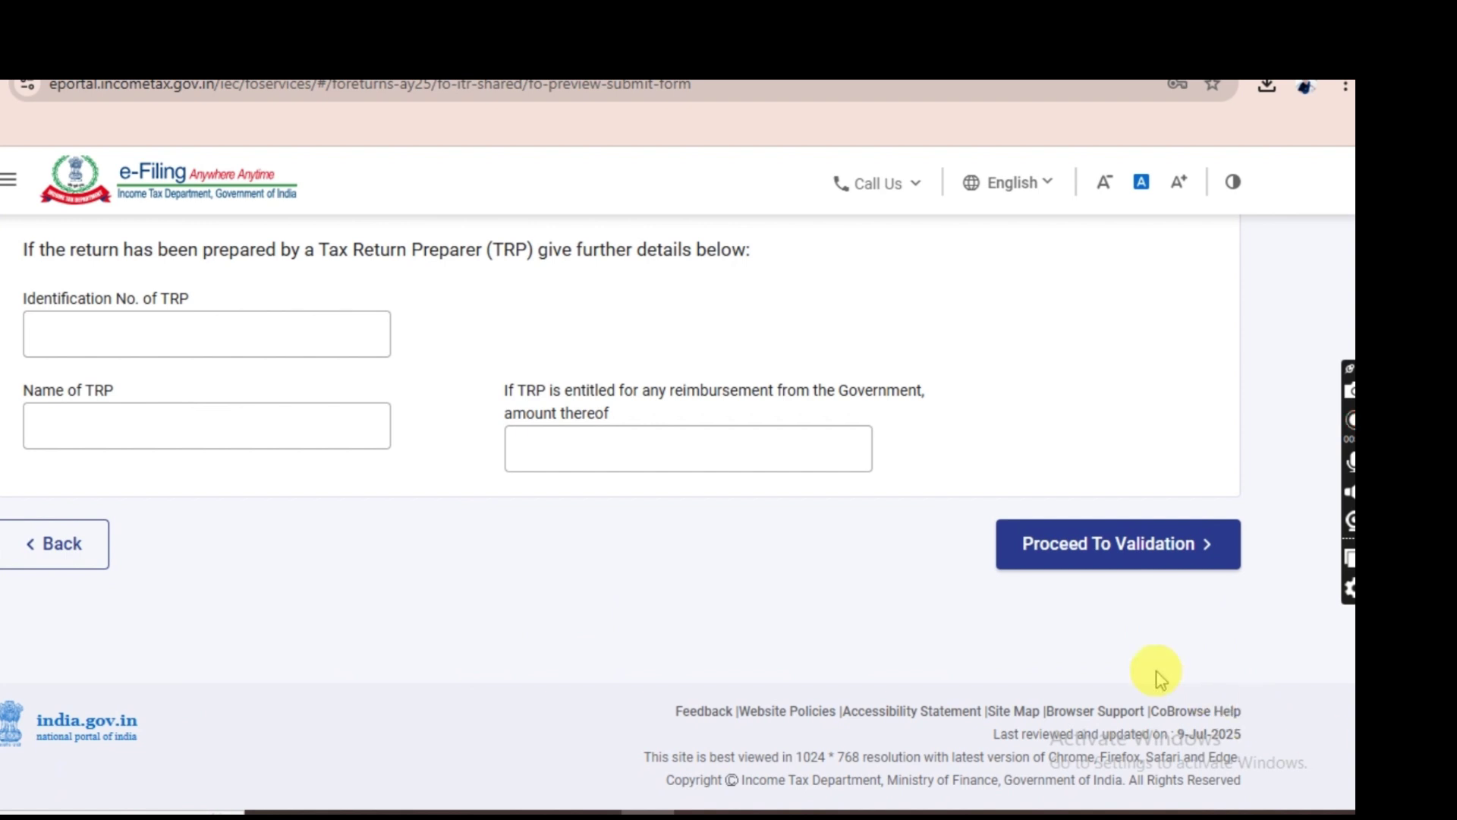
left_click(1097, 567)
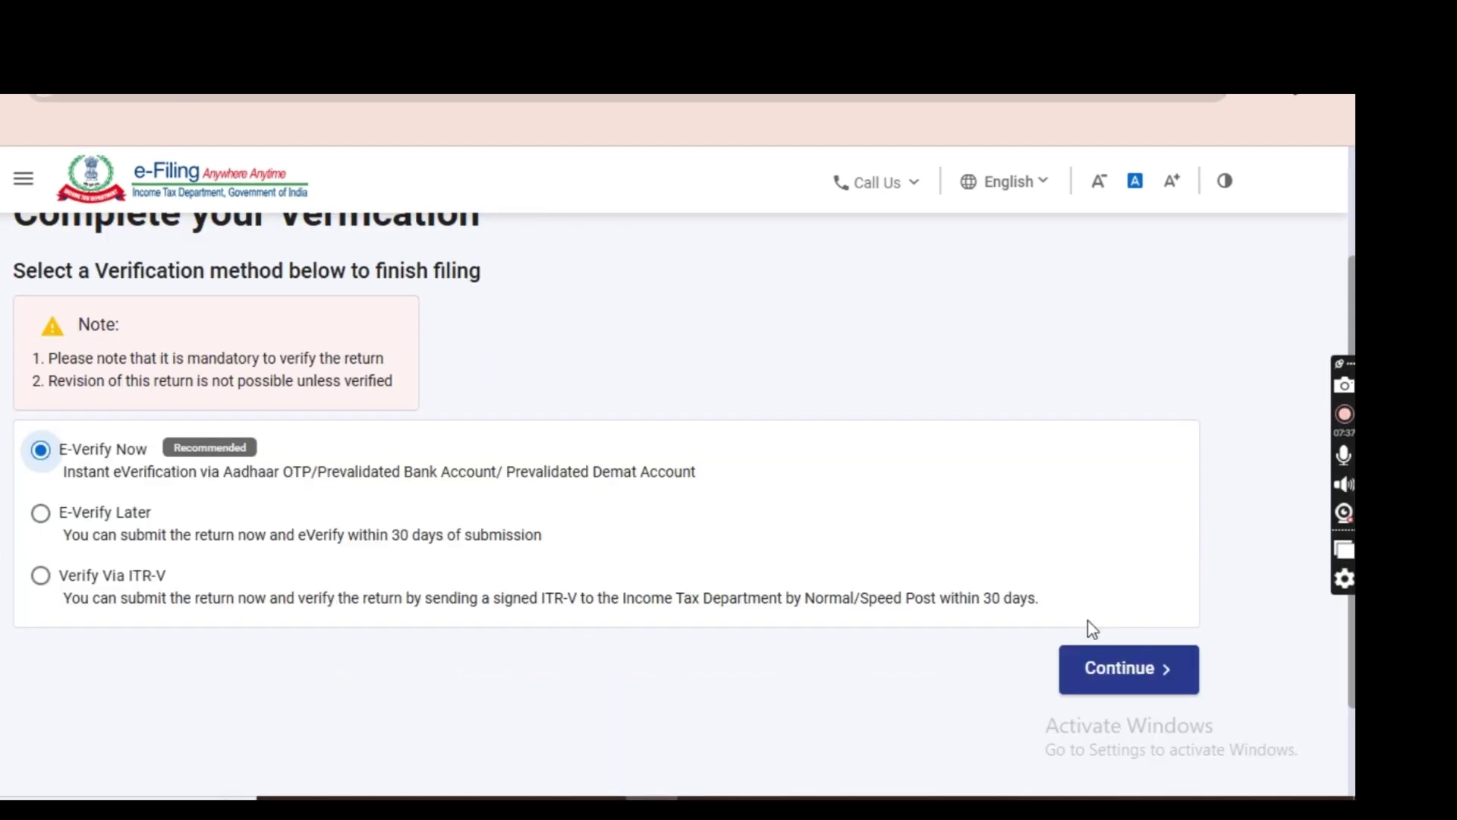
Choose E-Verify Now with OTP on the Aadhaar-registered mobile as the verification method.
left_click(1123, 667)
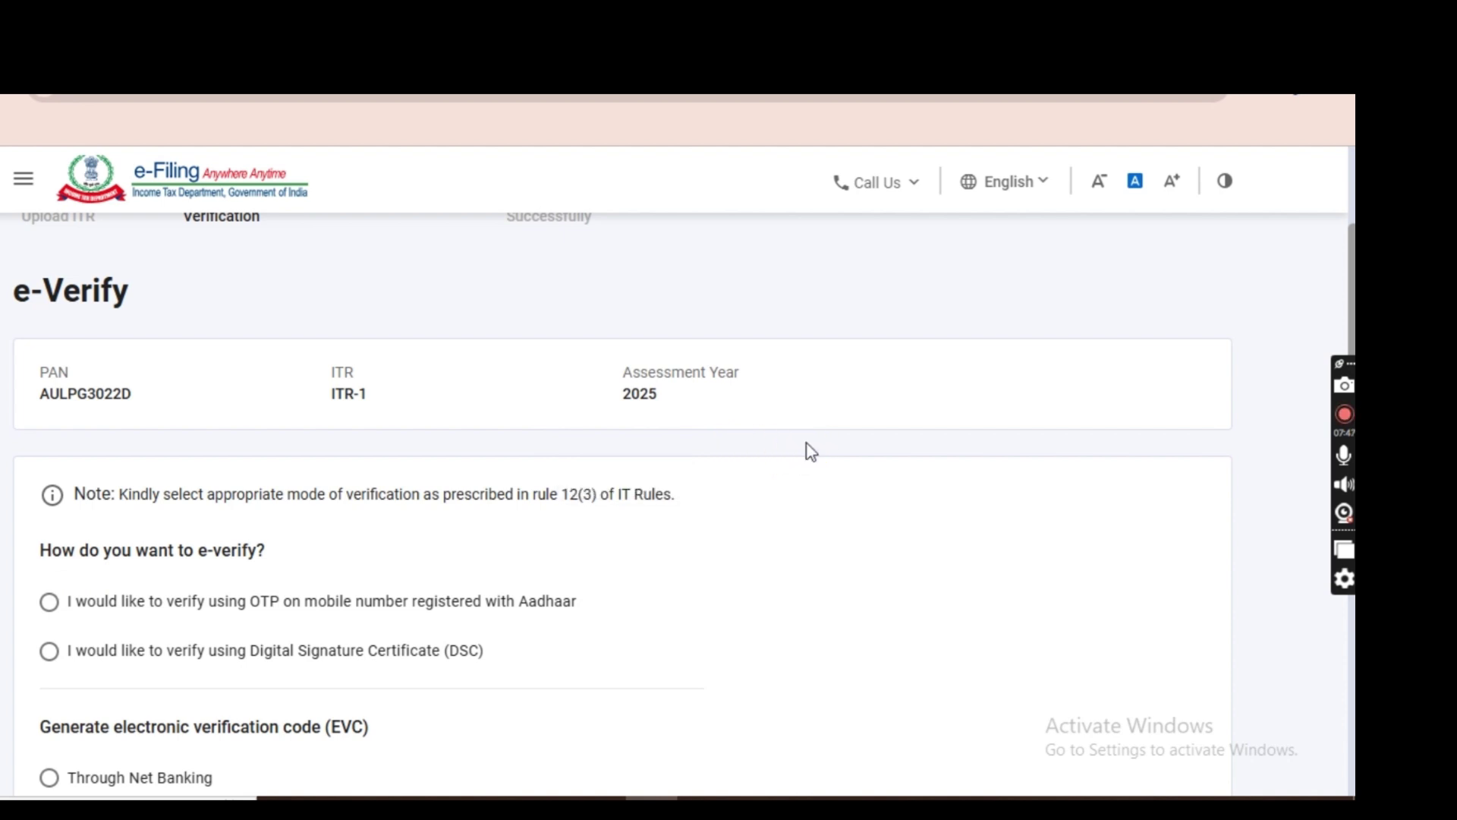
scroll(811, 451, "down", 2)
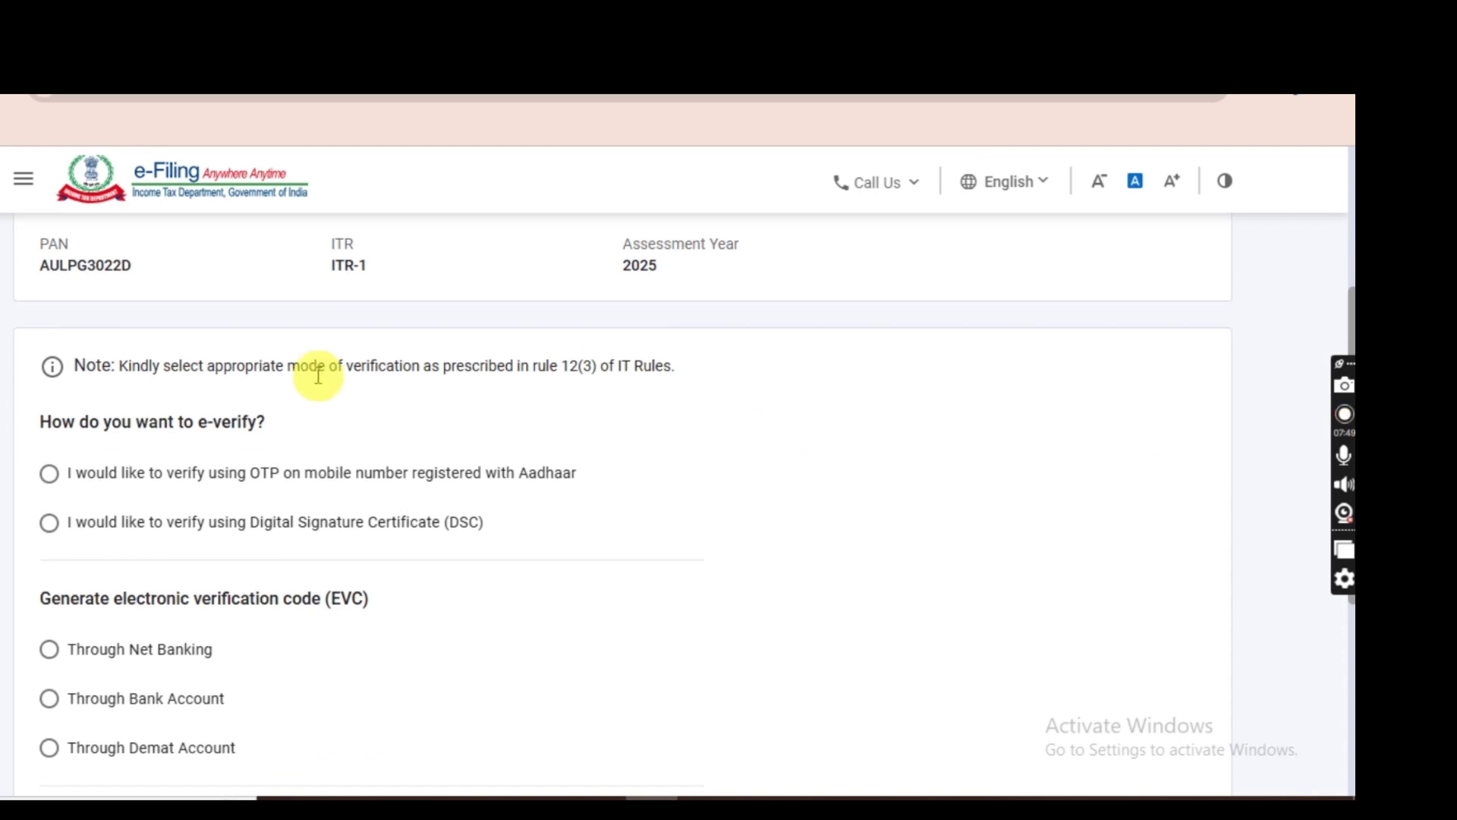
left_click(50, 475)
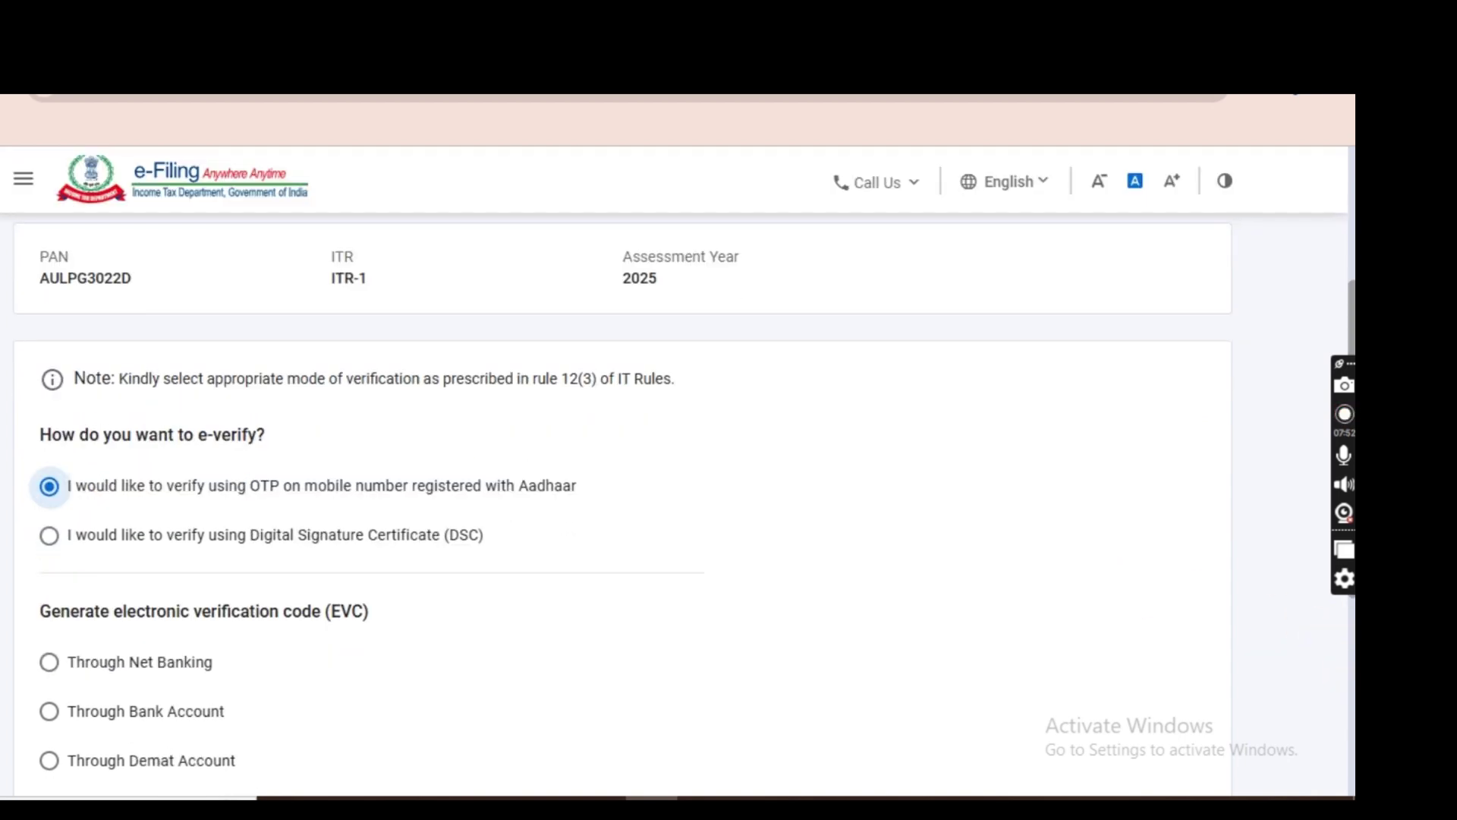
scroll(1332, 642, "down", 5)
left_click(1189, 595)
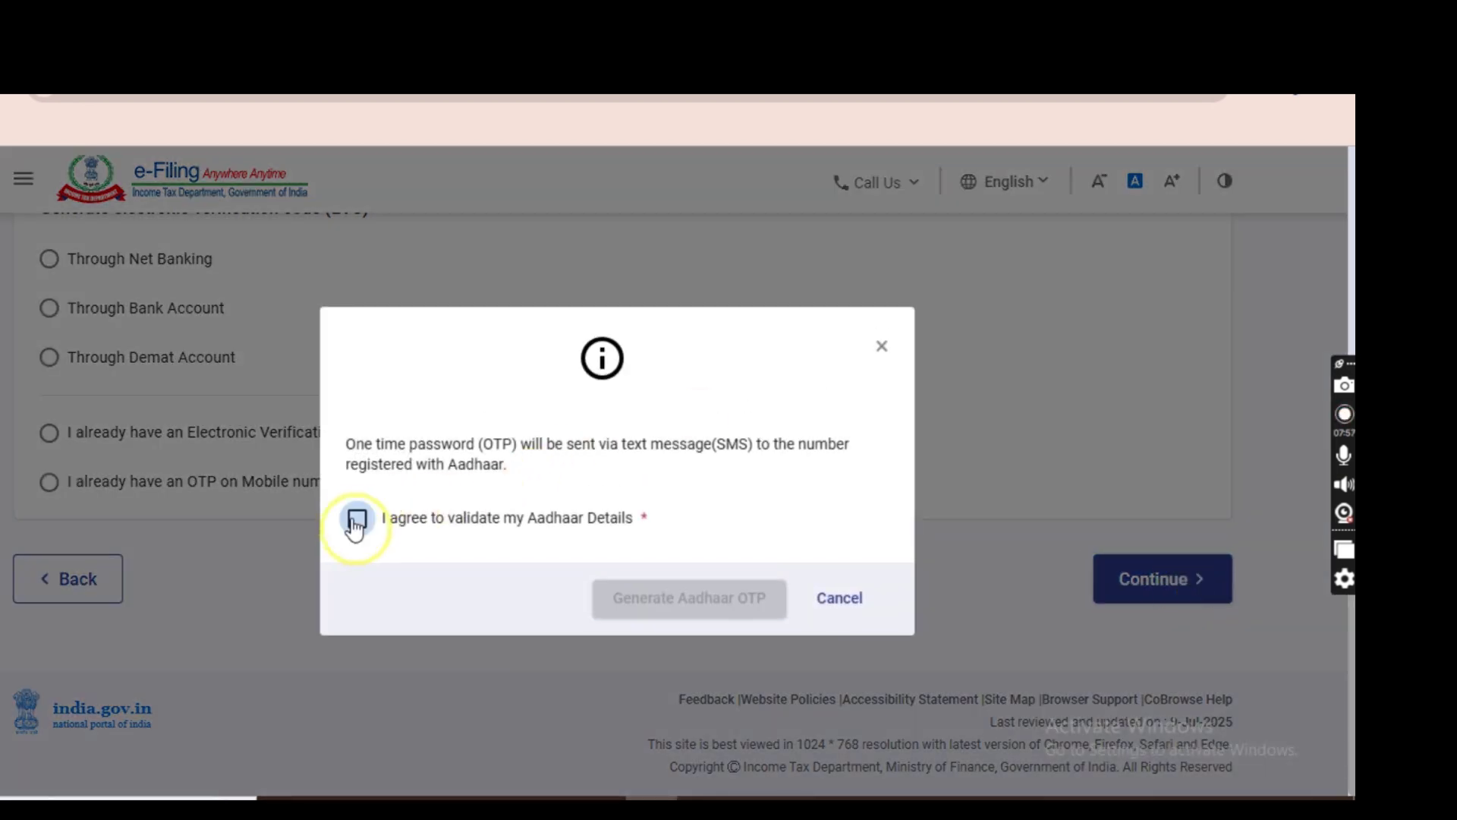
Tick 'I agree to validate my Aadhaar Details' and generate the Aadhaar OTP.
left_click(357, 519)
left_click(689, 600)
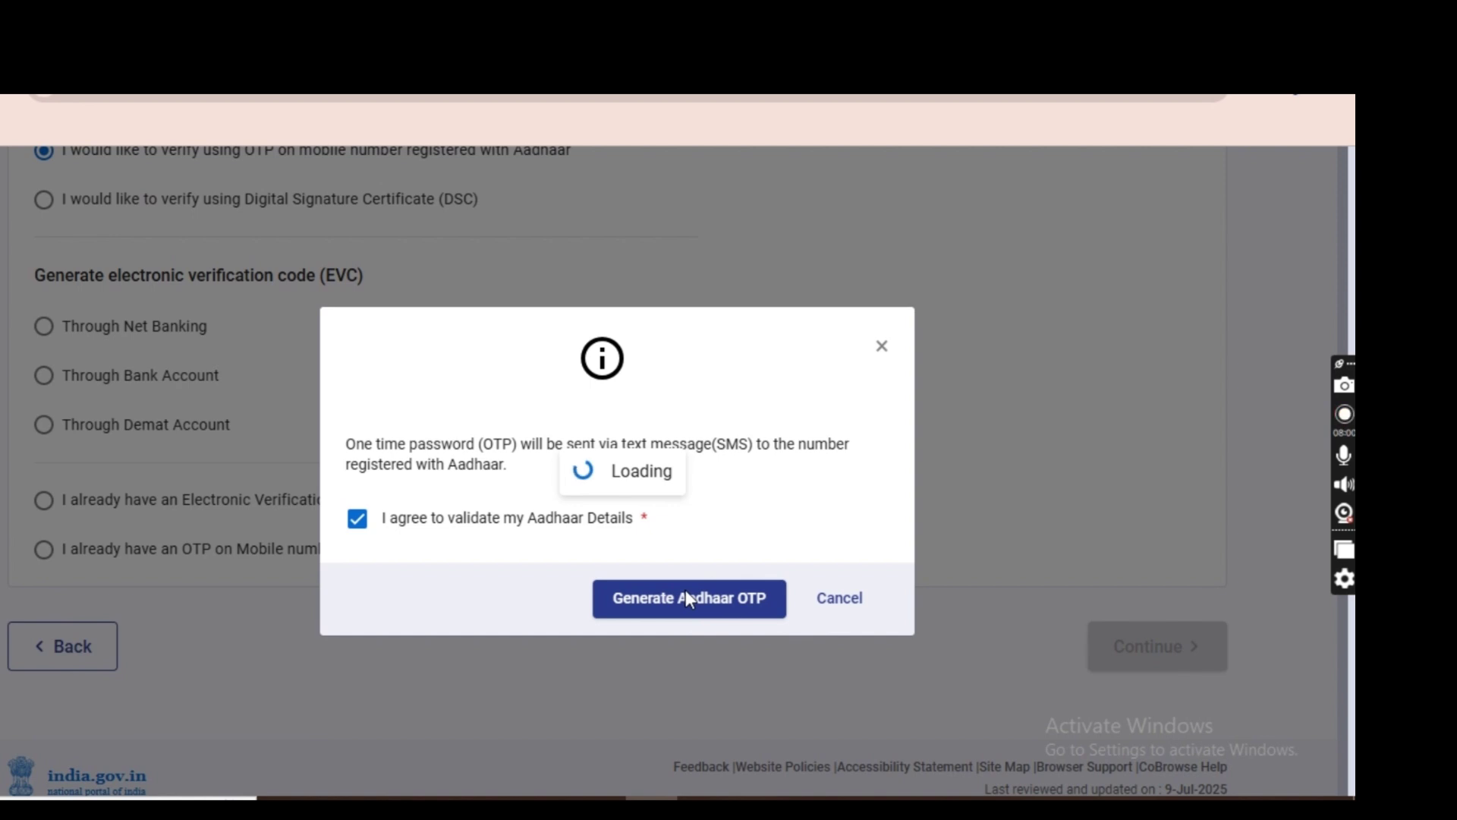
left_click(685, 596)
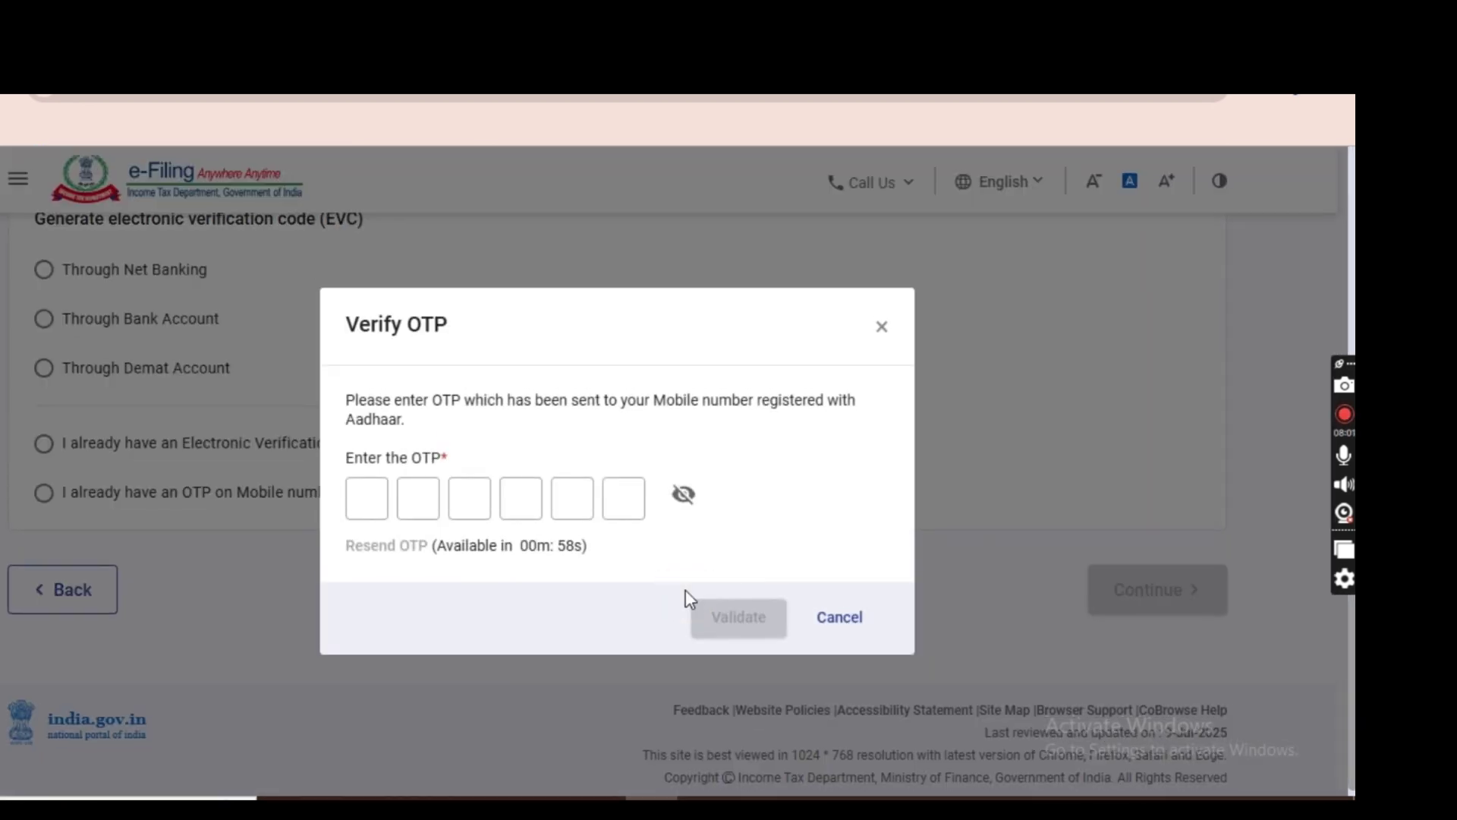